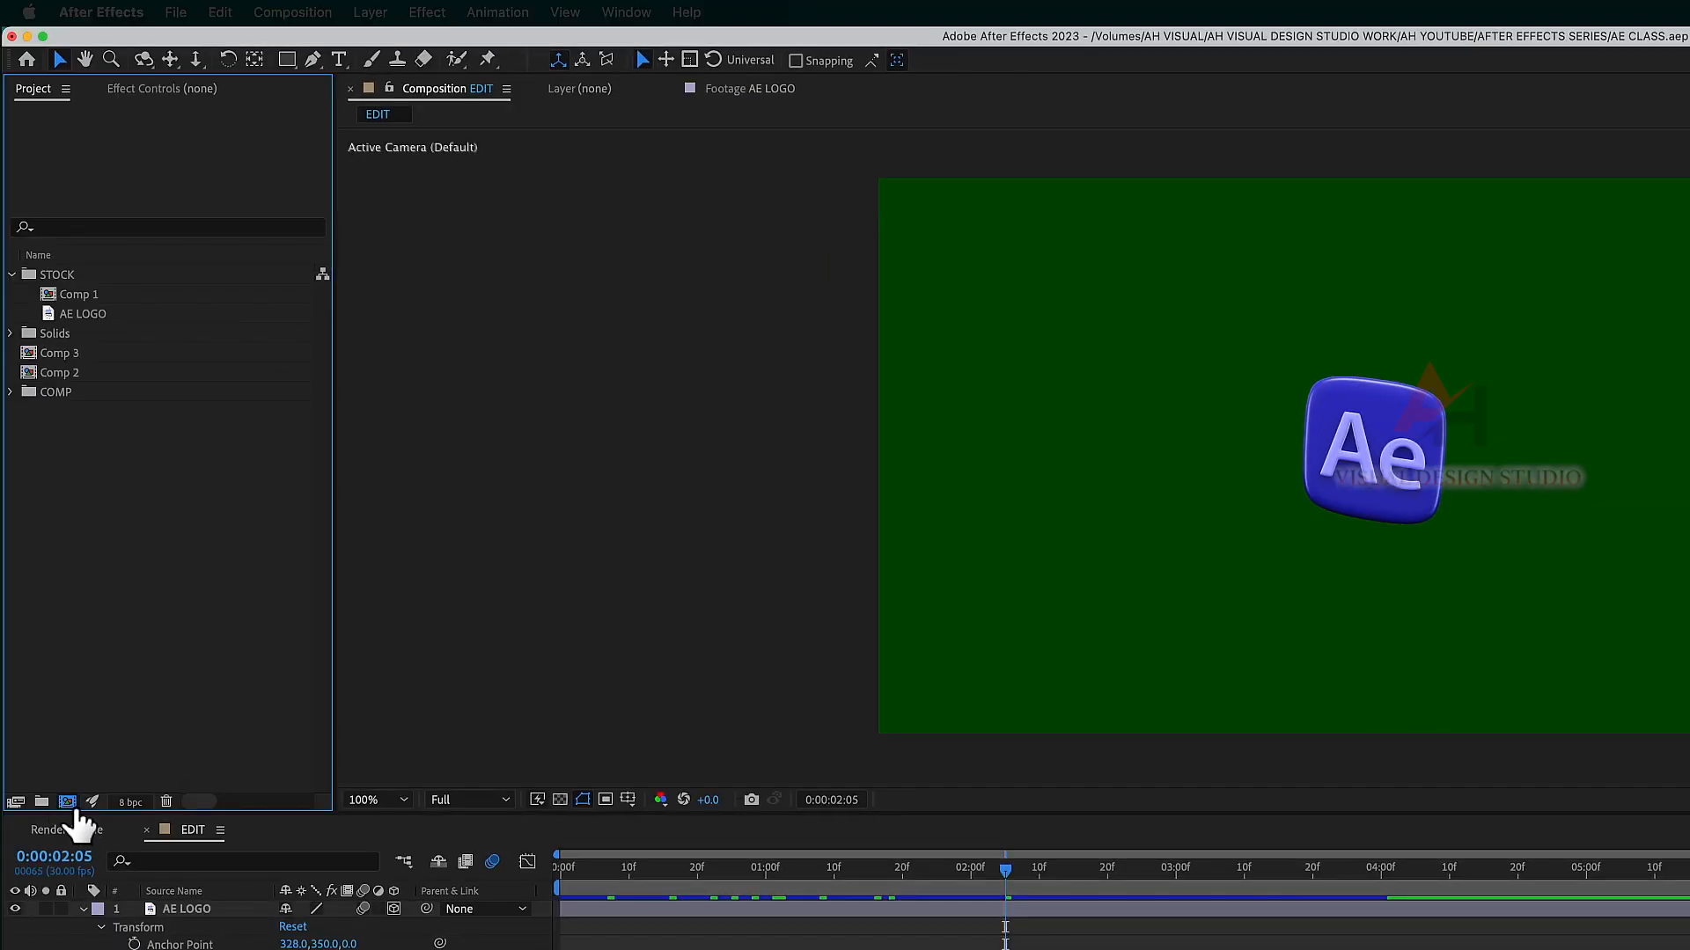
Step: Create a 1920x1080, 30 fps, 10-second composition named MOTION GRAPHICS LOGO
click(66, 801)
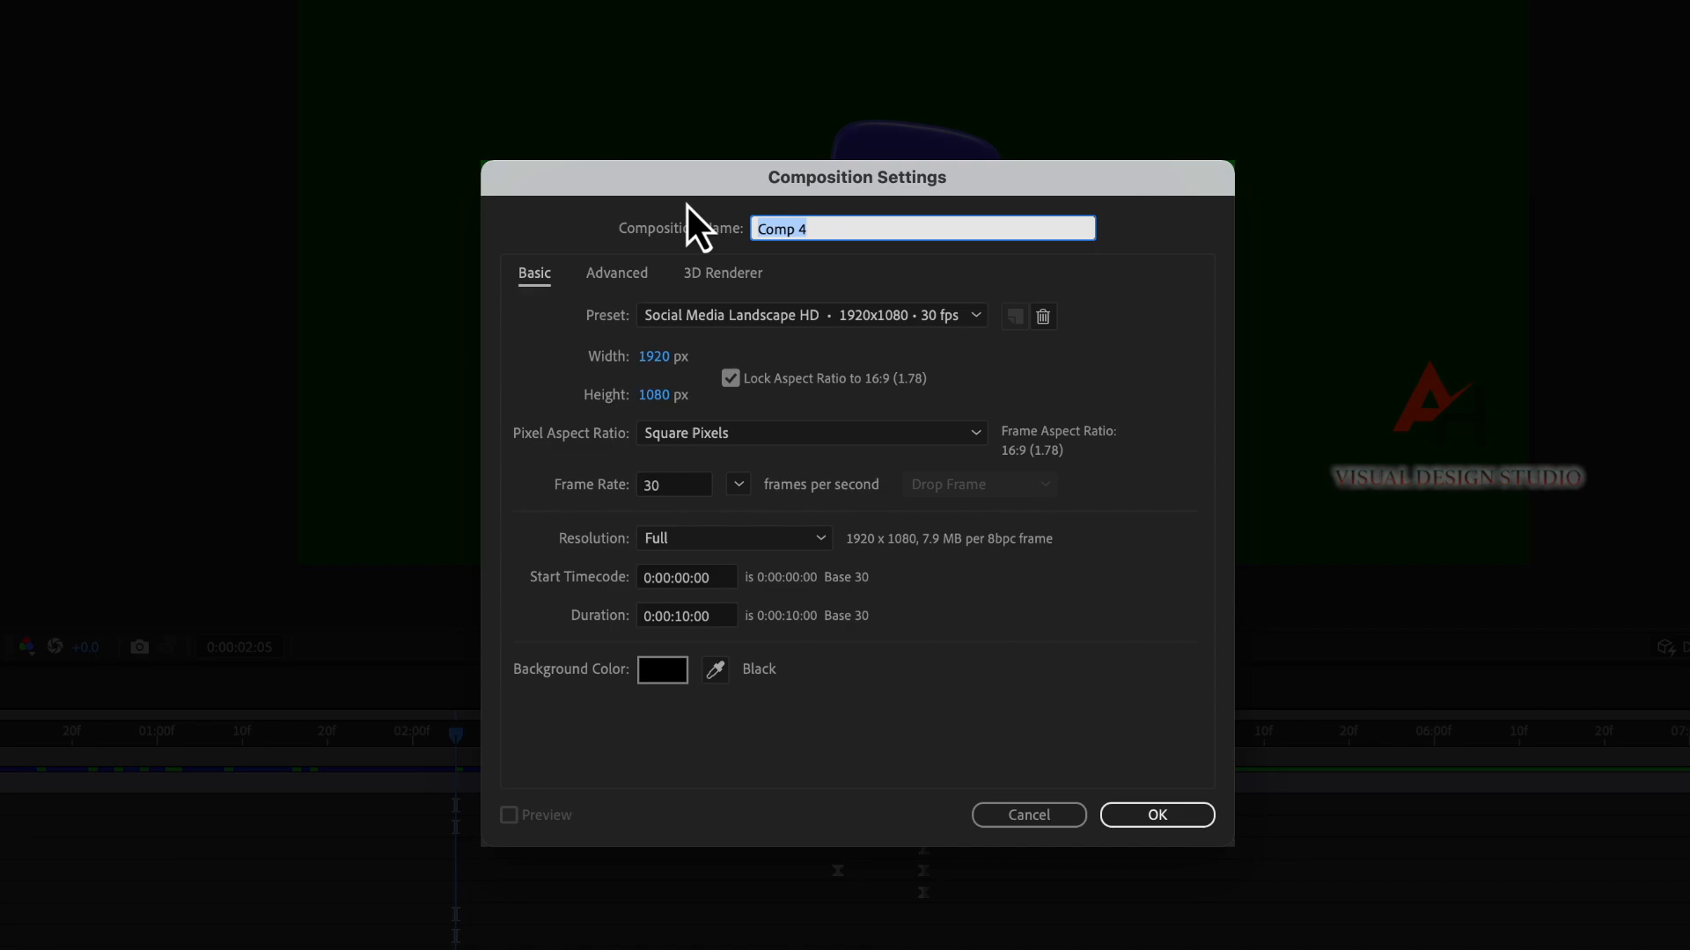
text(MOTION GRAPHICS LO)
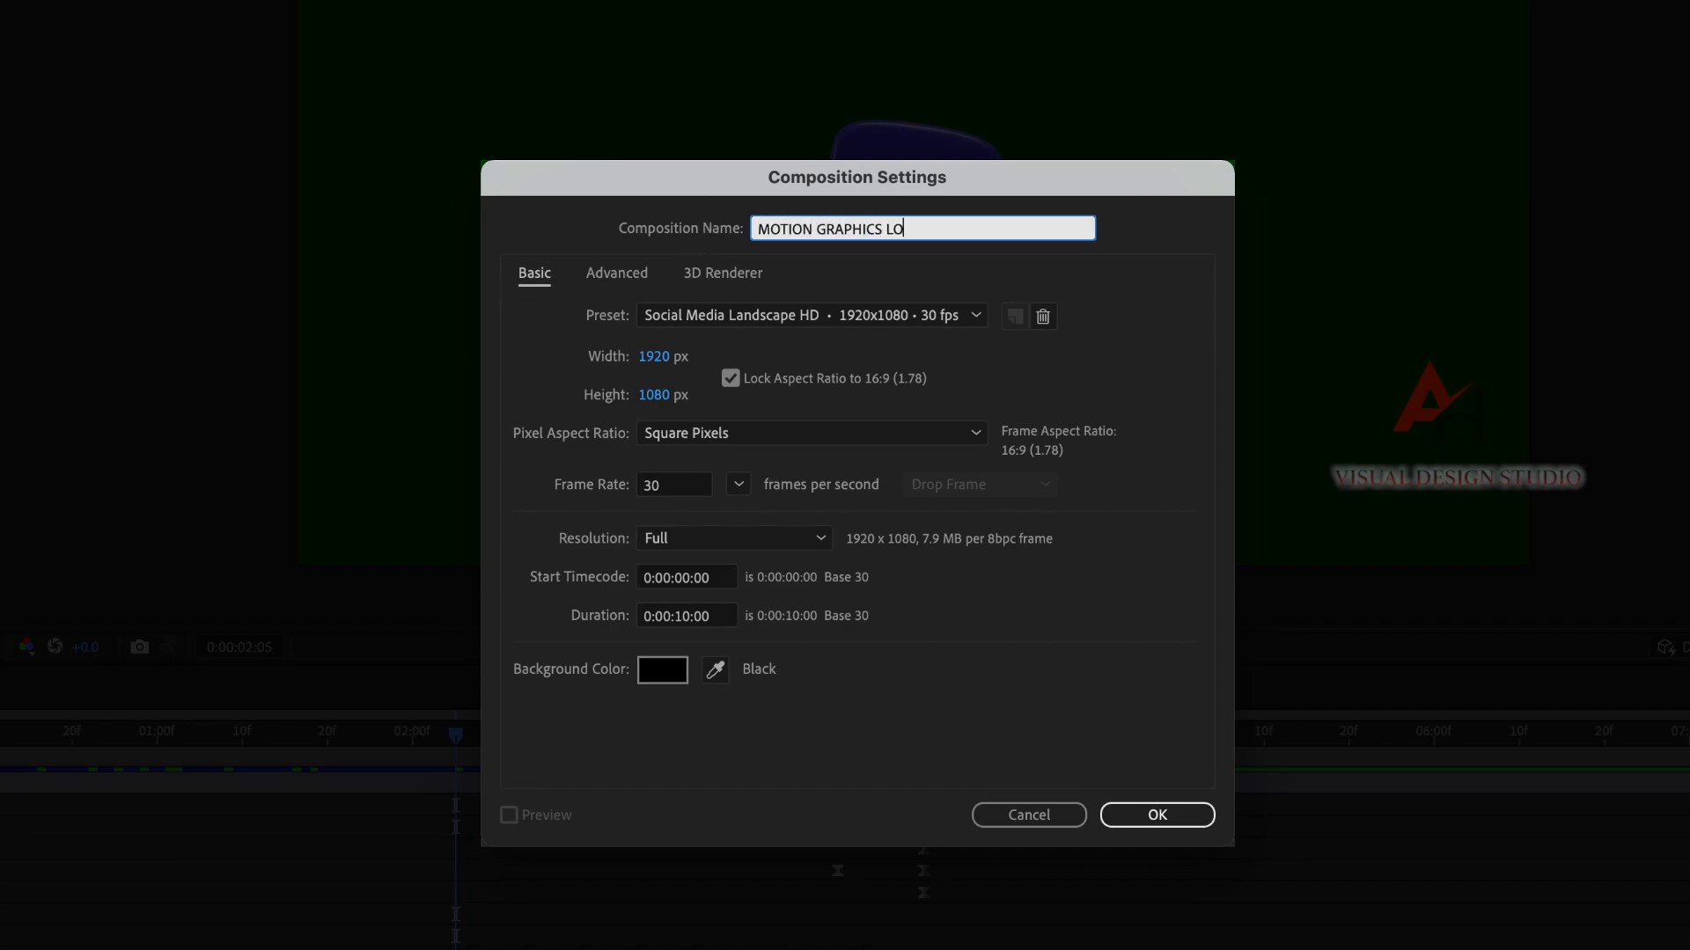
text(GO)
key(Return)
Step: Add a new composition-size solid layer coloured very dark gray as the background
right_click(190, 701)
mouse_move(245, 714)
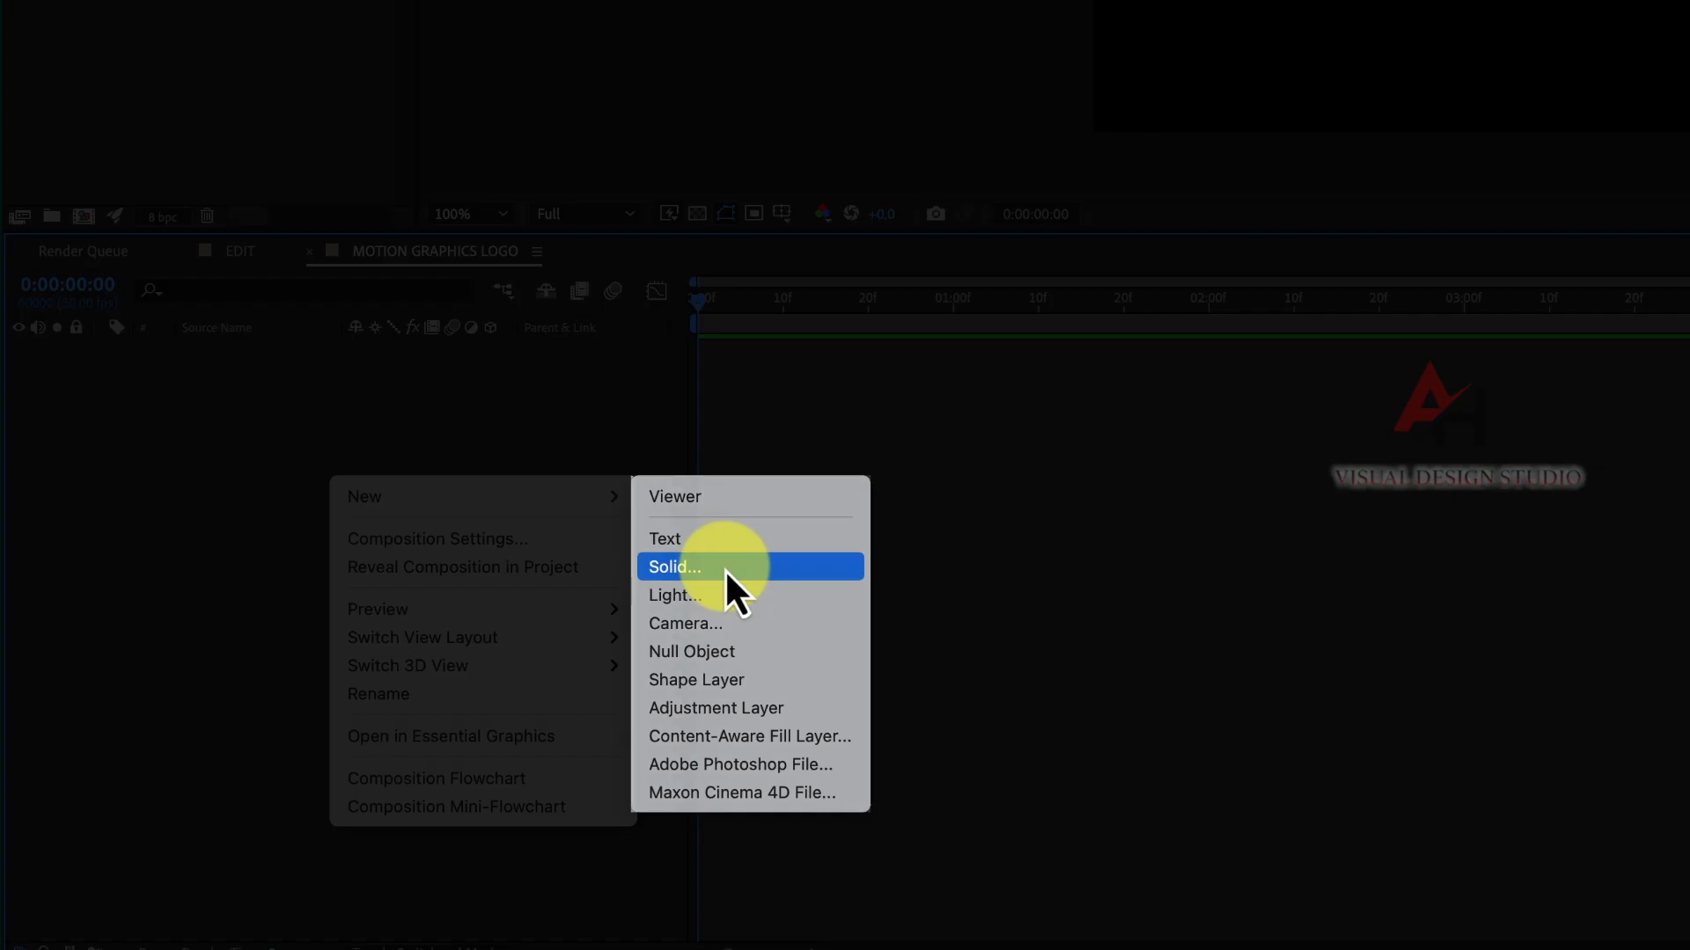
click(715, 570)
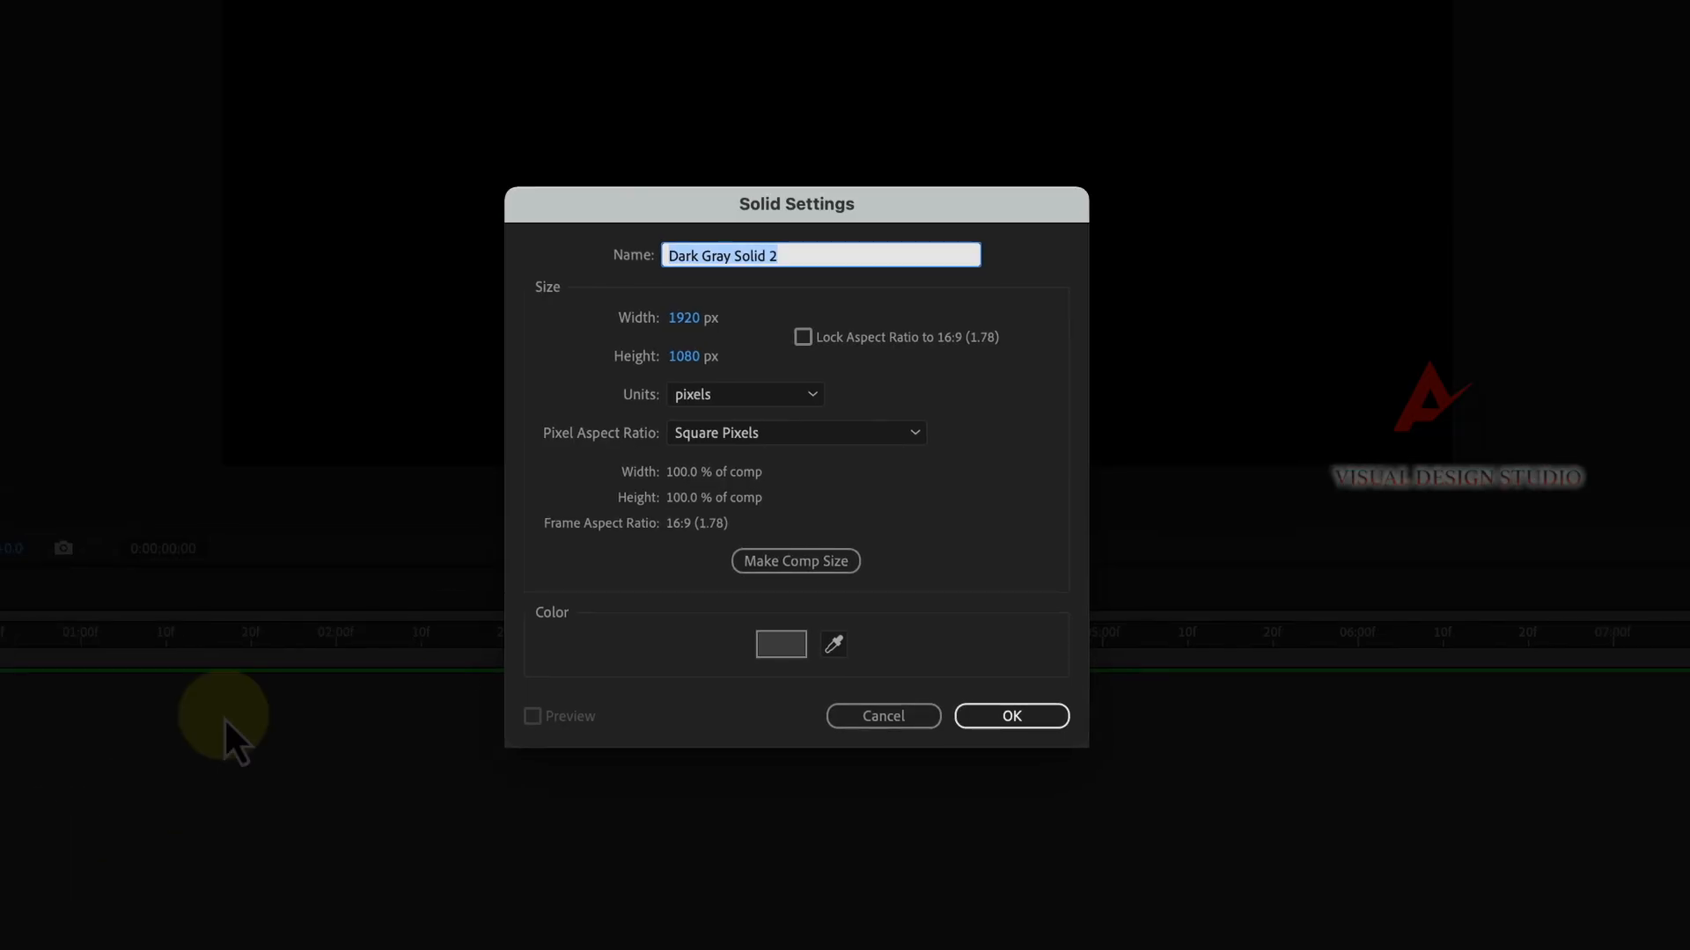
click(781, 645)
mouse_move(755, 528)
mouse_down()
mouse_move(765, 396)
mouse_move(528, 528)
mouse_move(566, 500)
mouse_up()
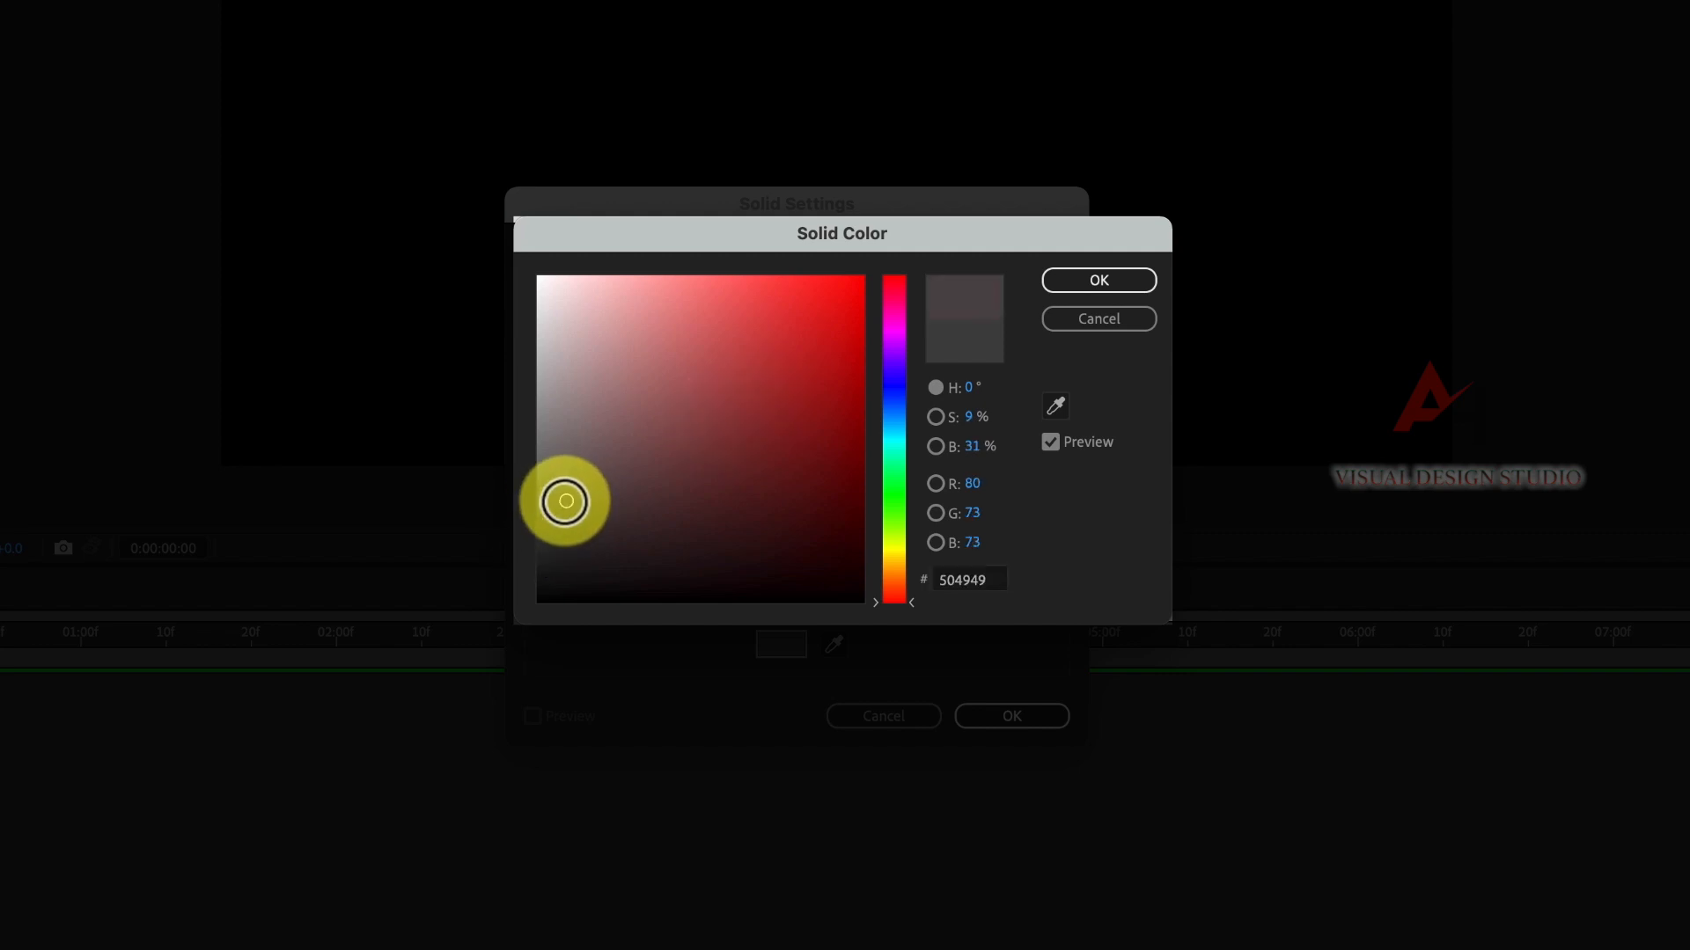
click(1120, 283)
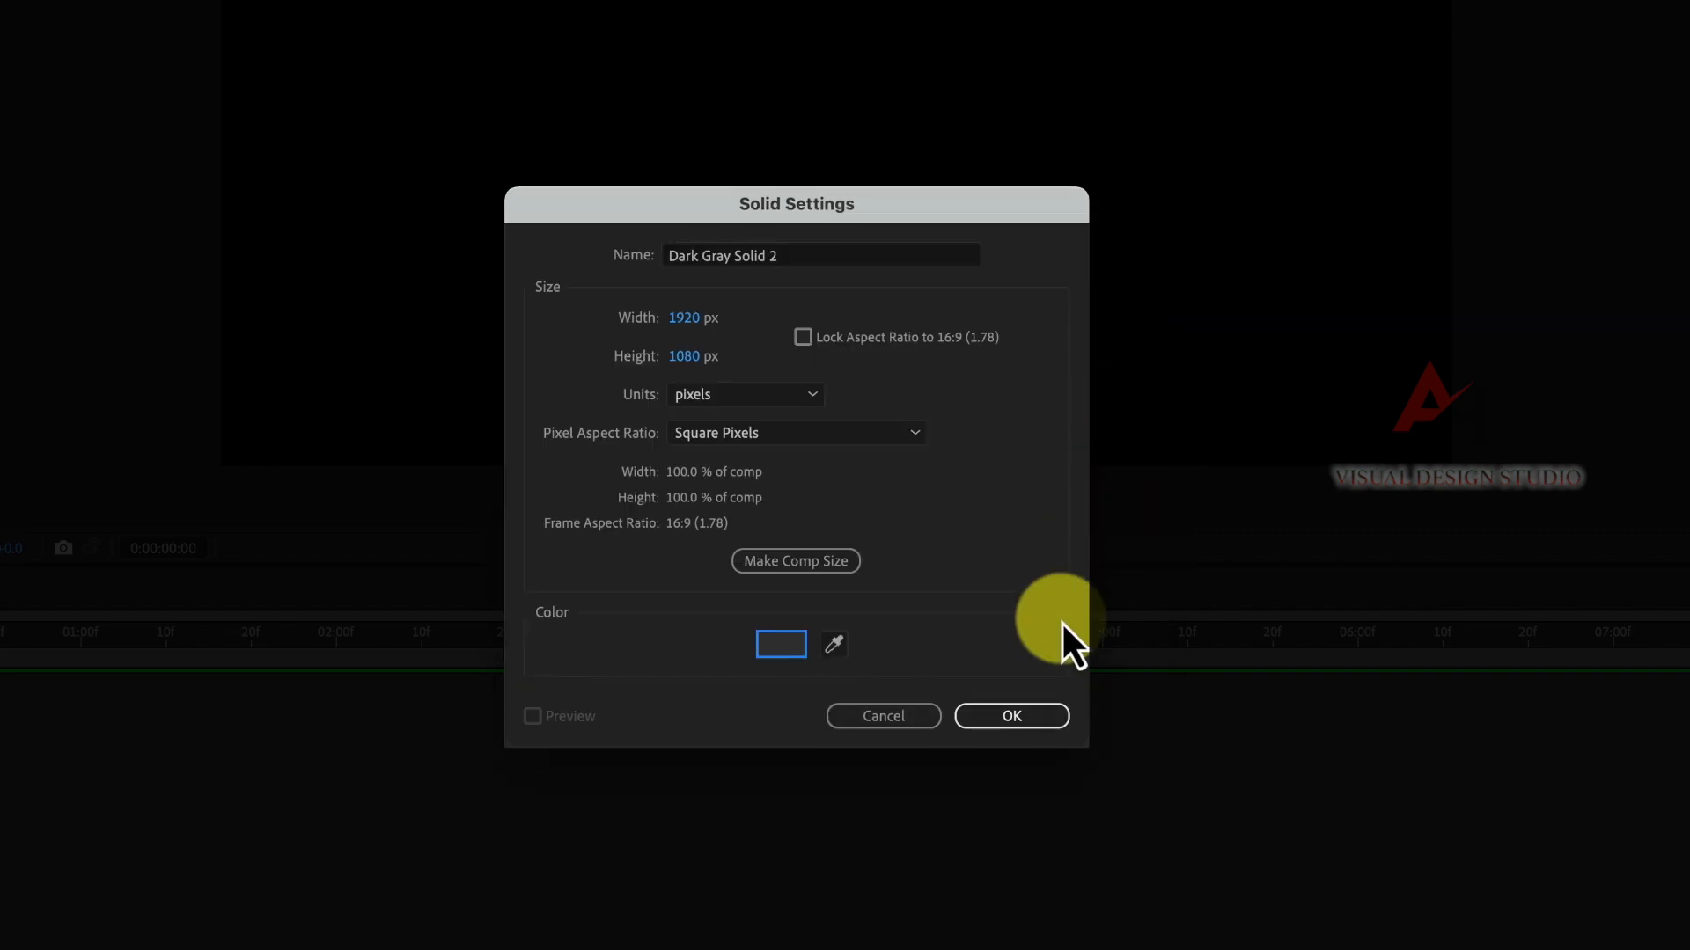
click(1005, 713)
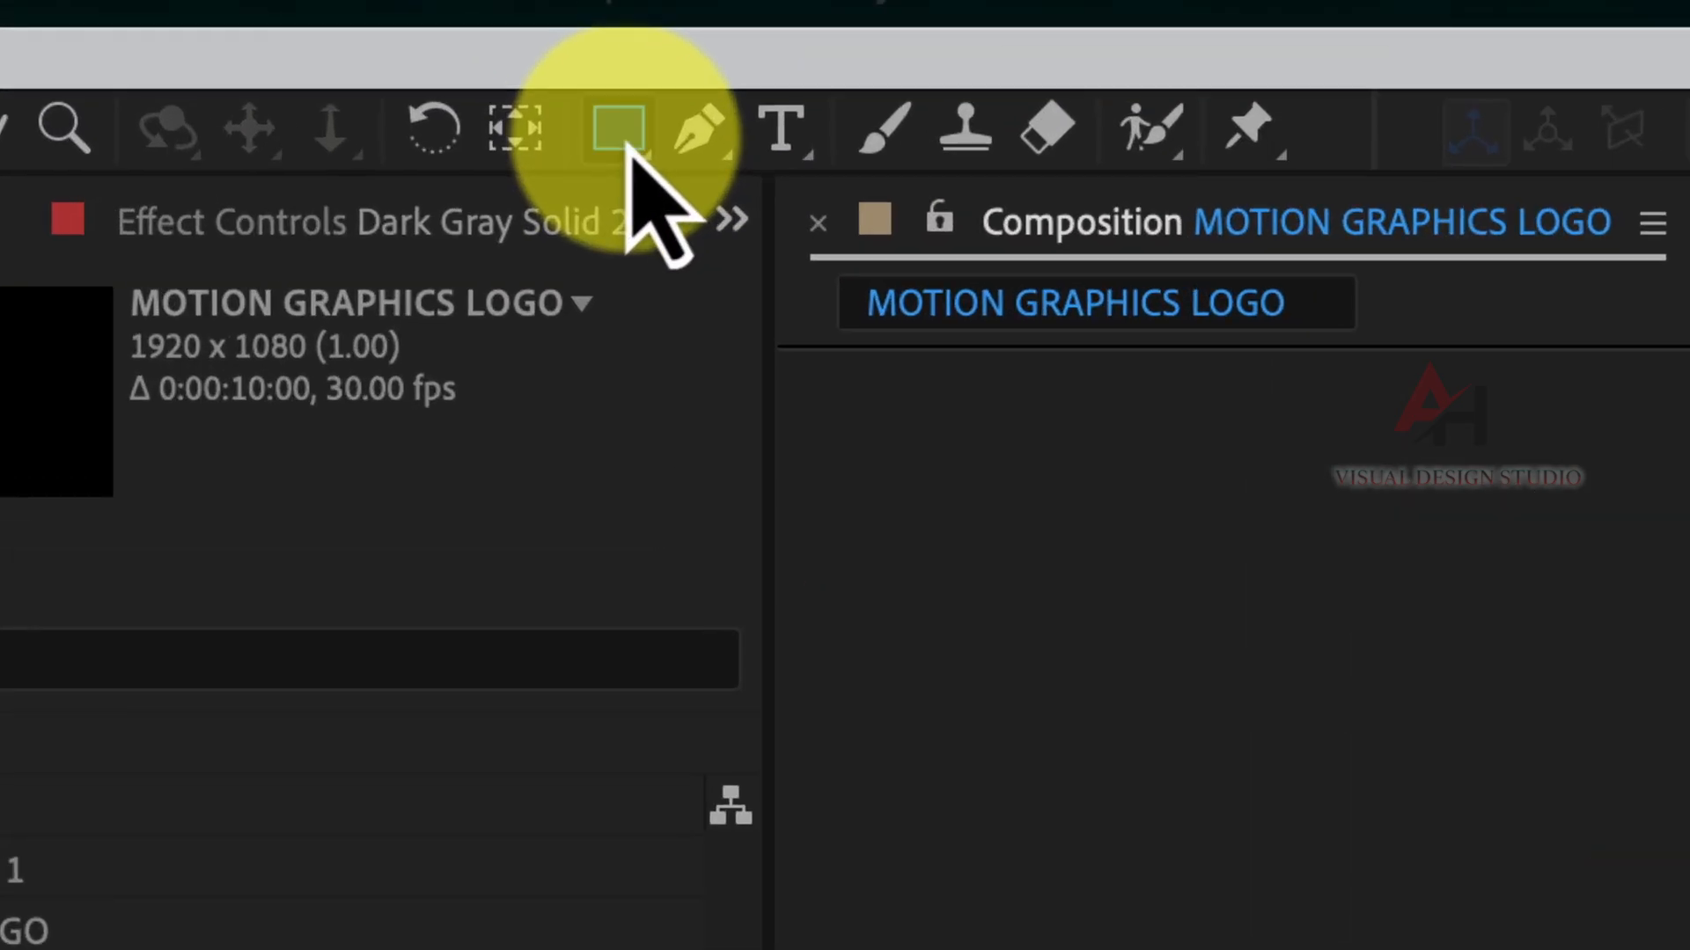
Step: Activate the Rectangle tool for drawing a new shape
click(205, 21)
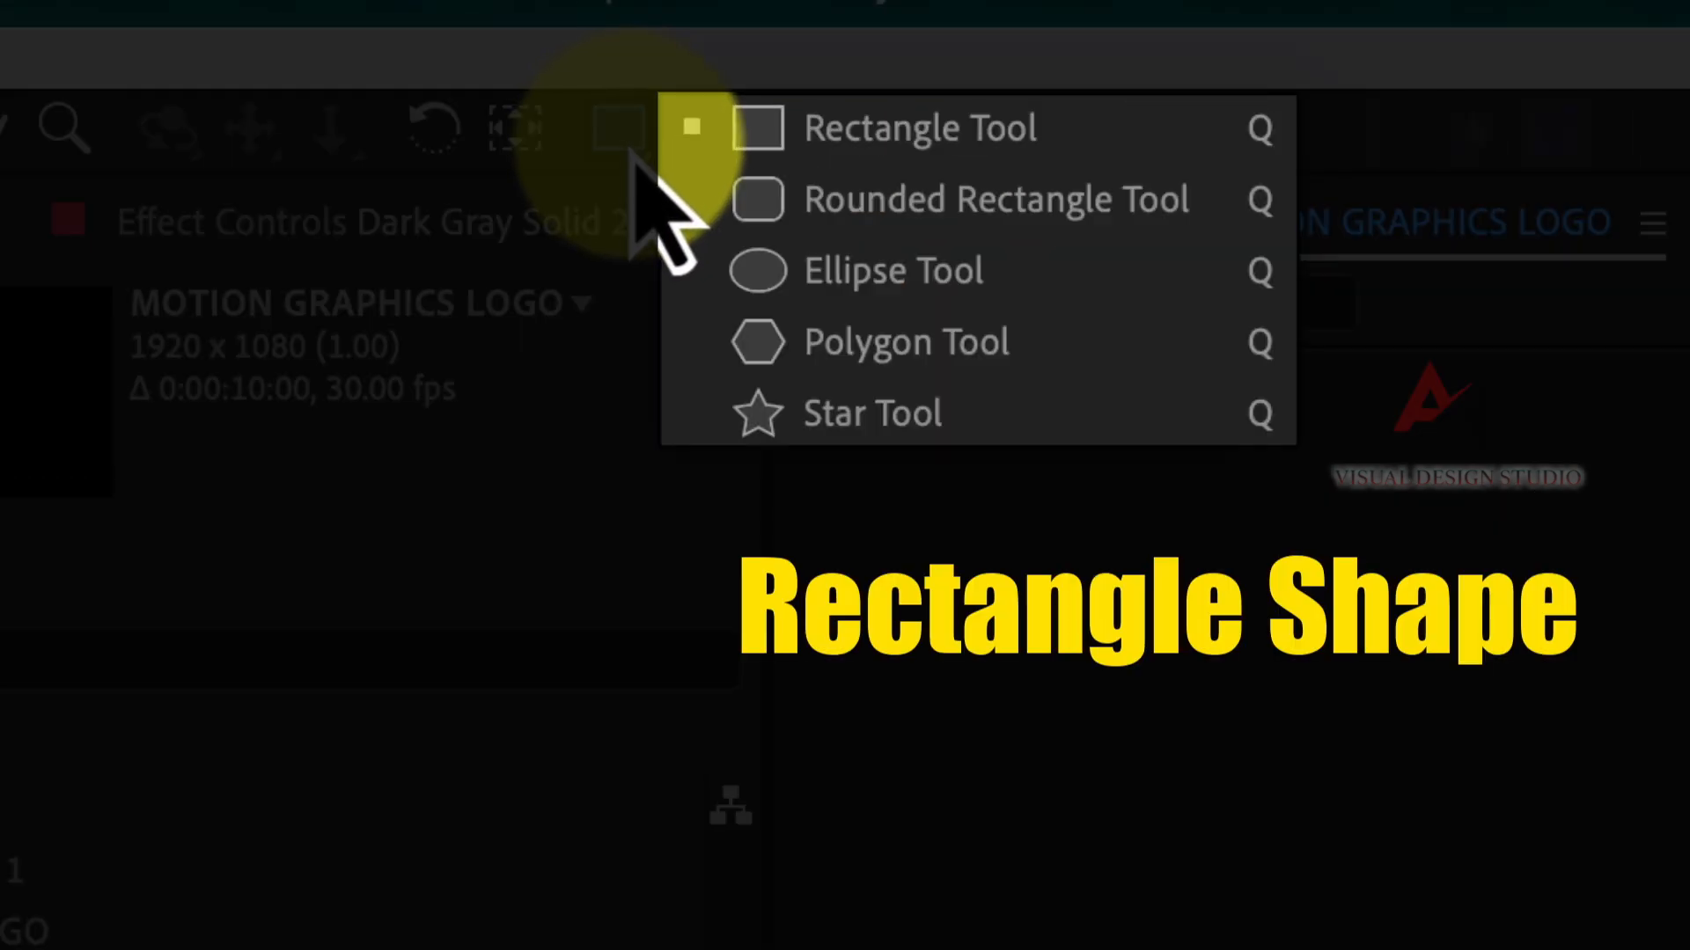
click(878, 141)
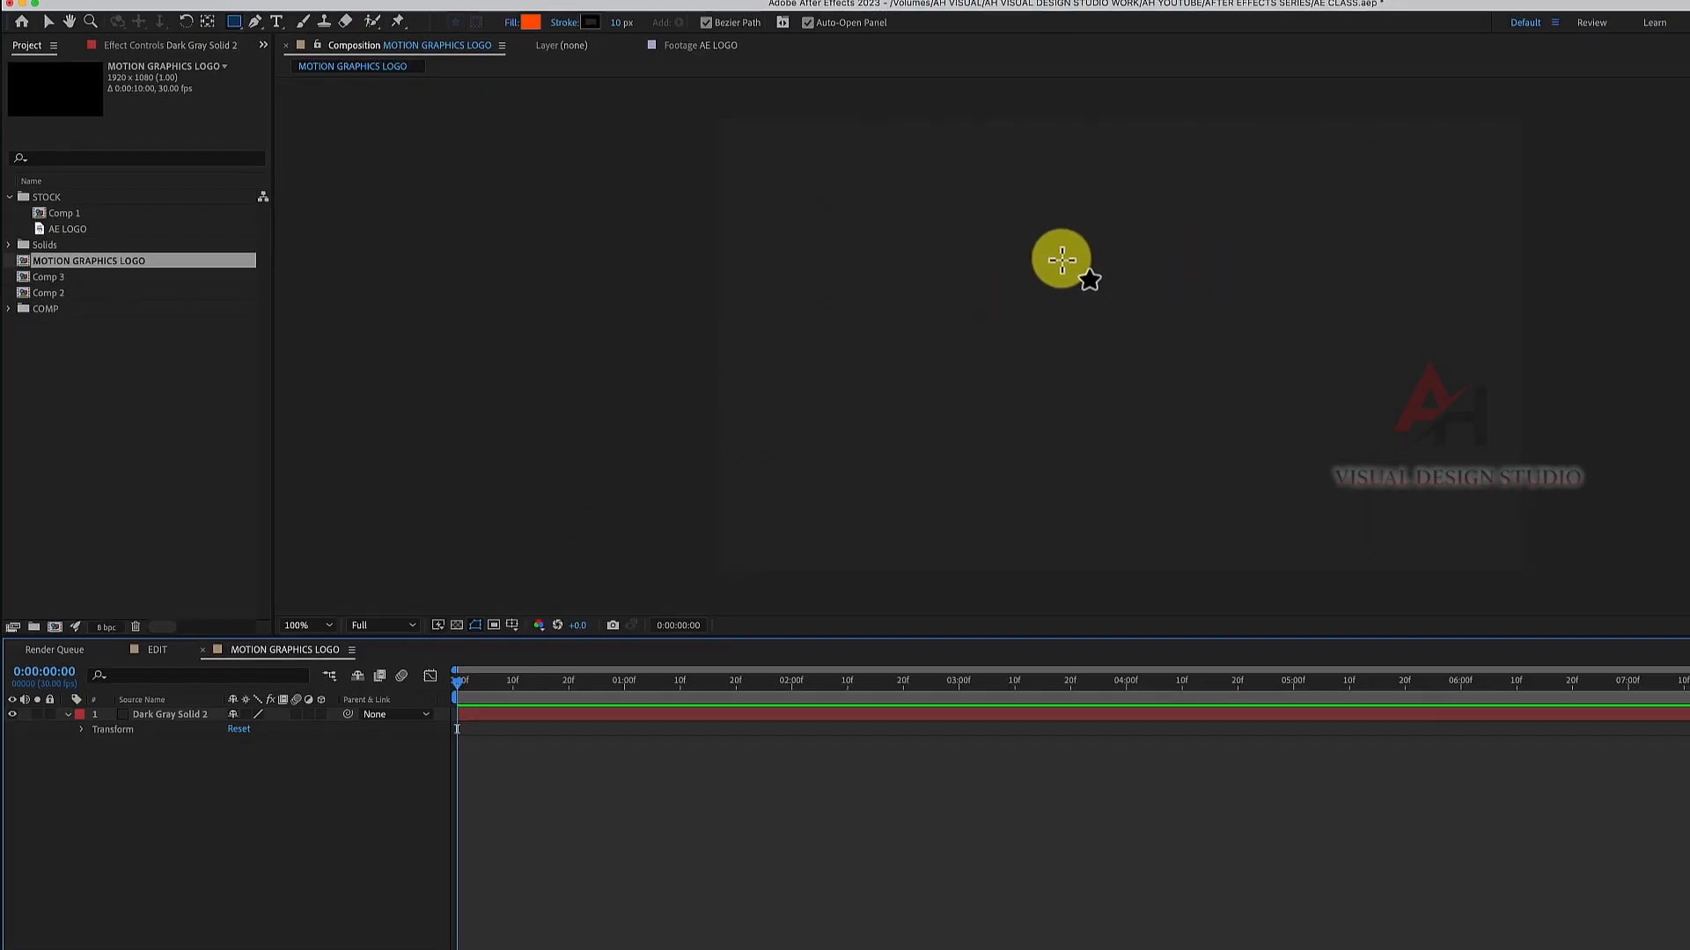
drag(1062, 260, 1173, 409)
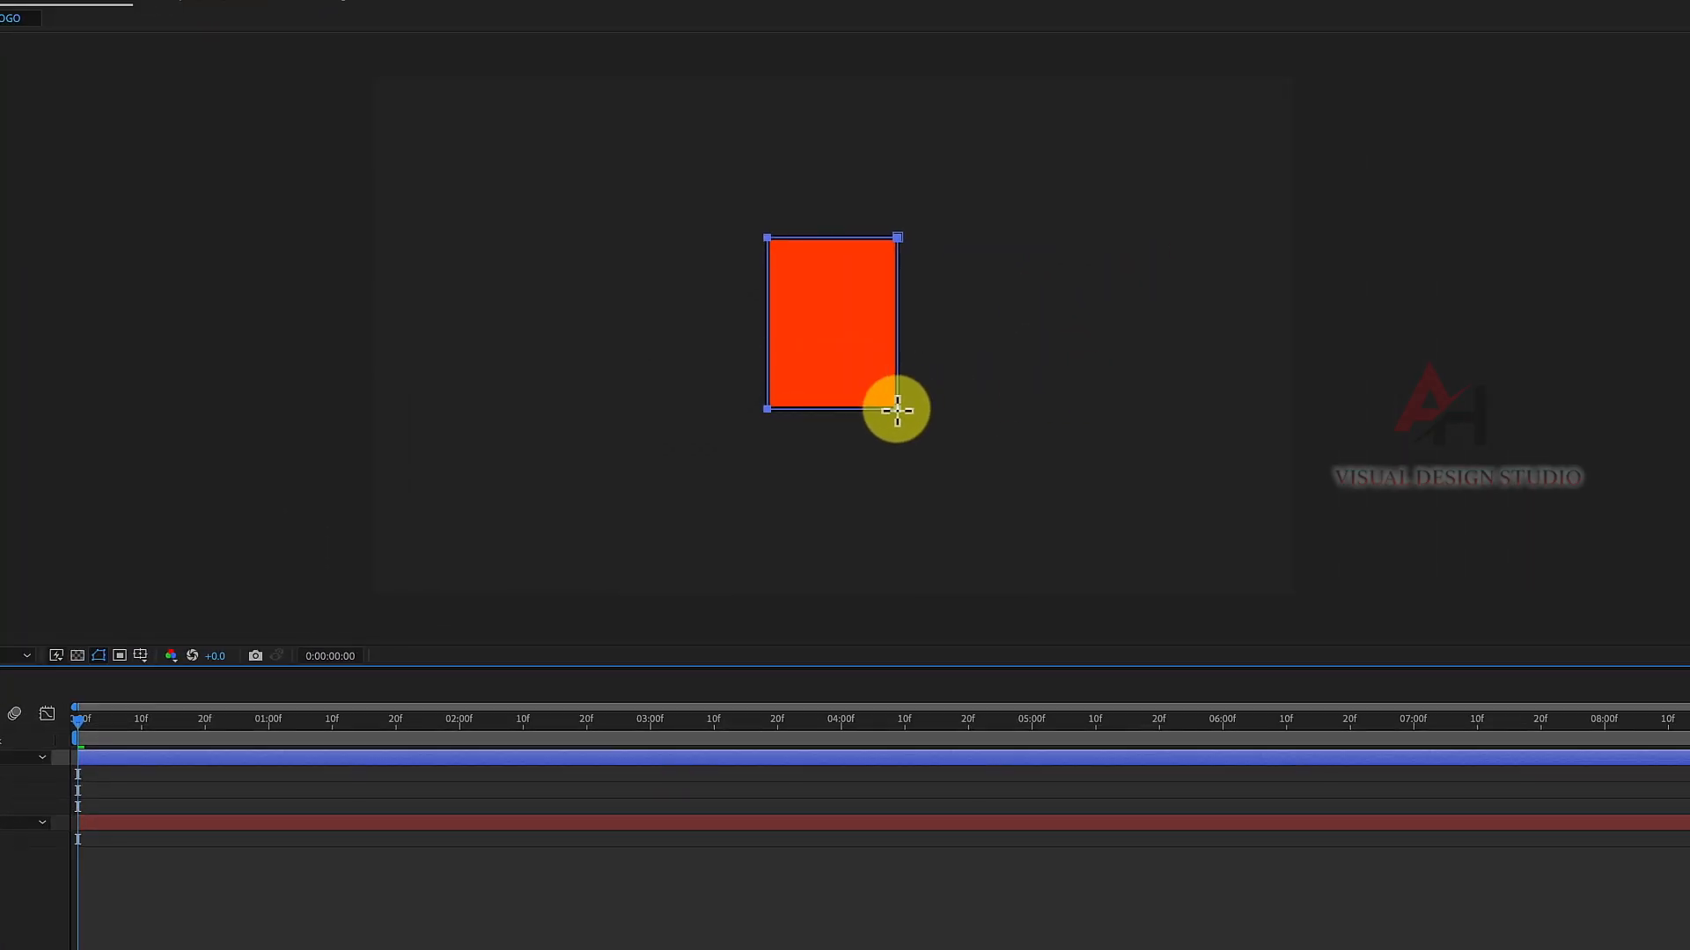
mouse_move(897, 409)
mouse_down()
mouse_move(1007, 381)
mouse_move(818, 381)
mouse_move(985, 374)
mouse_up()
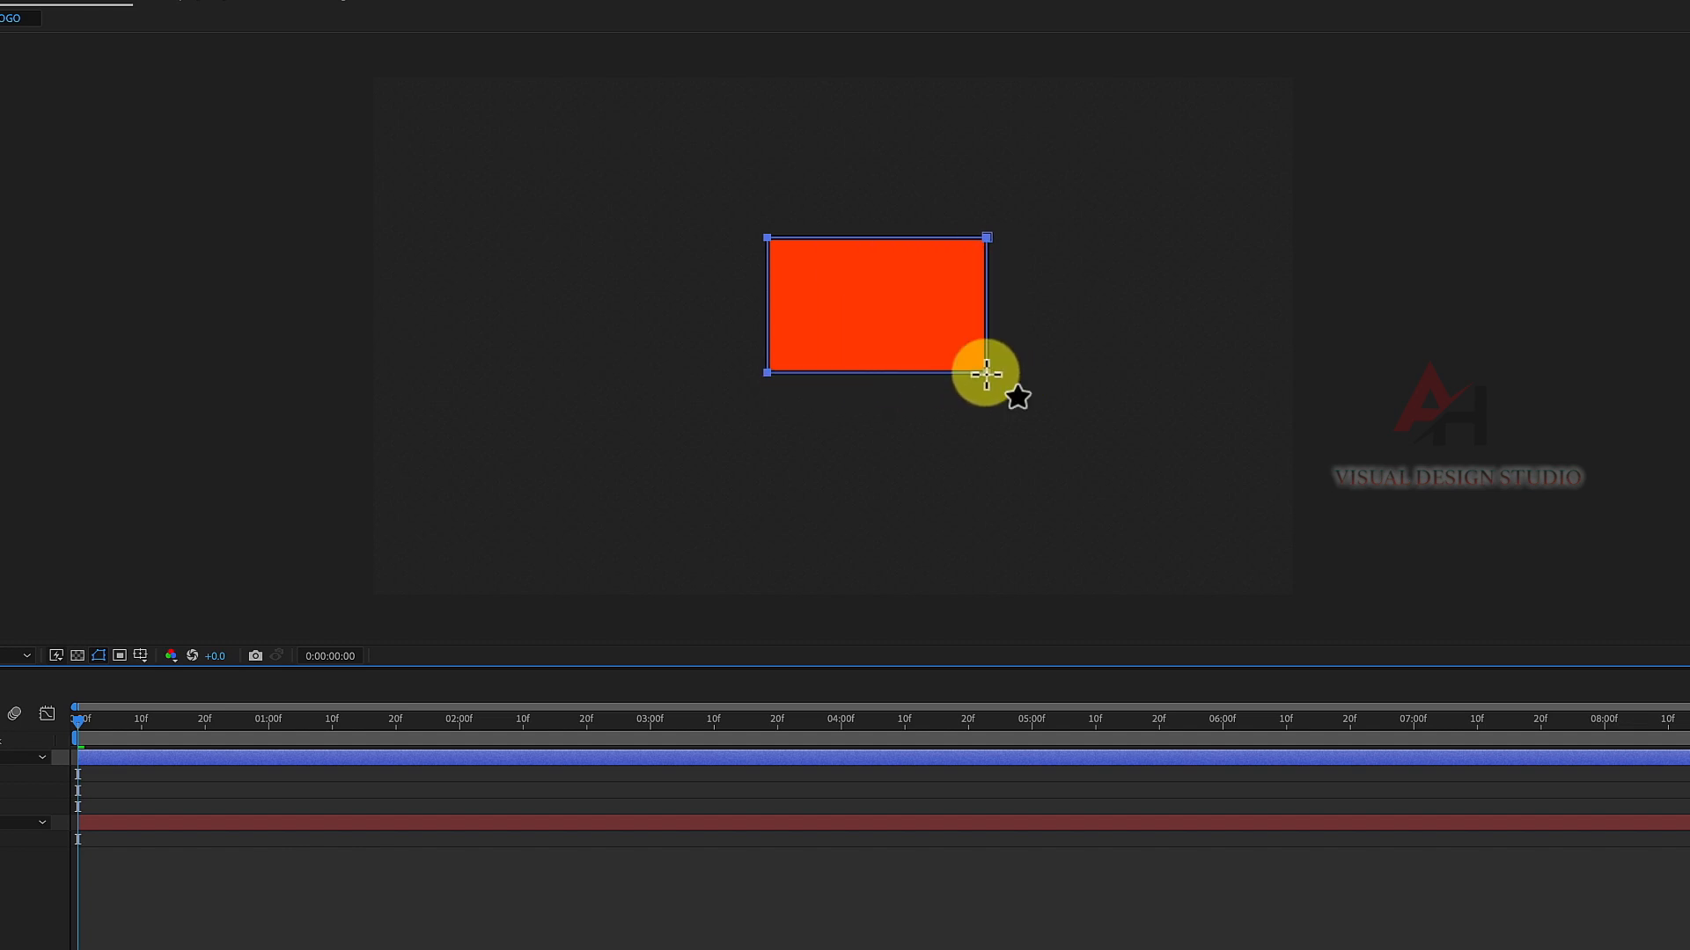
key(ctrl+z)
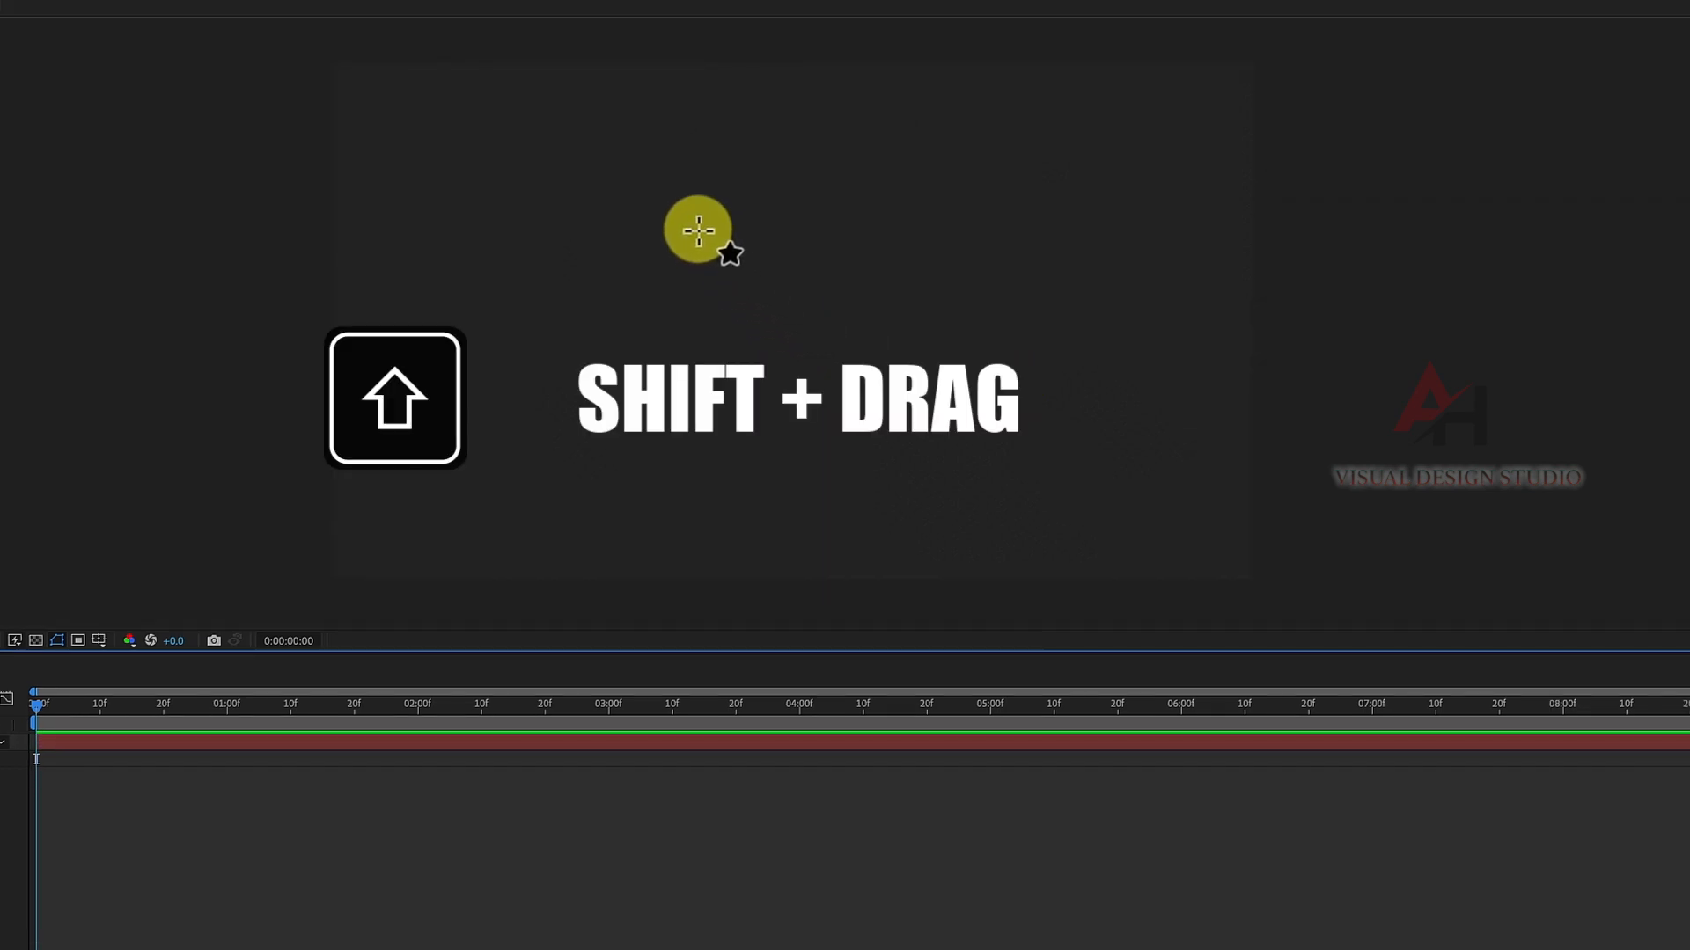
Step: Draw a proportional square near the middle of the composition and fill it with dark teal
drag(732, 234, 865, 328)
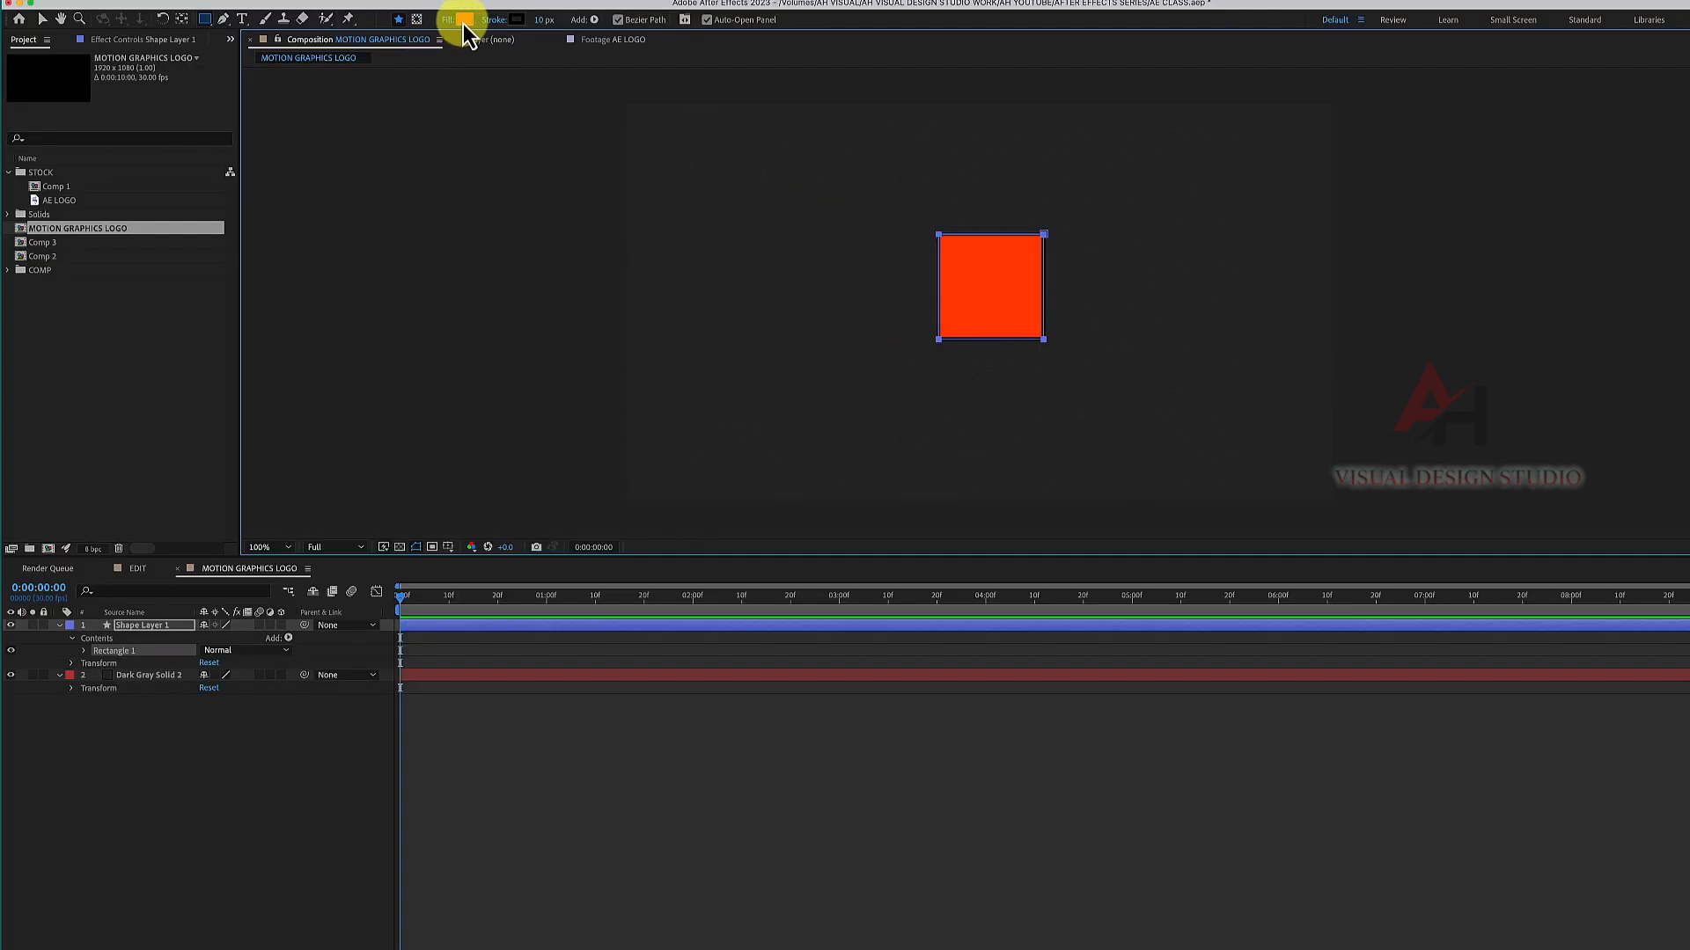
click(134, 625)
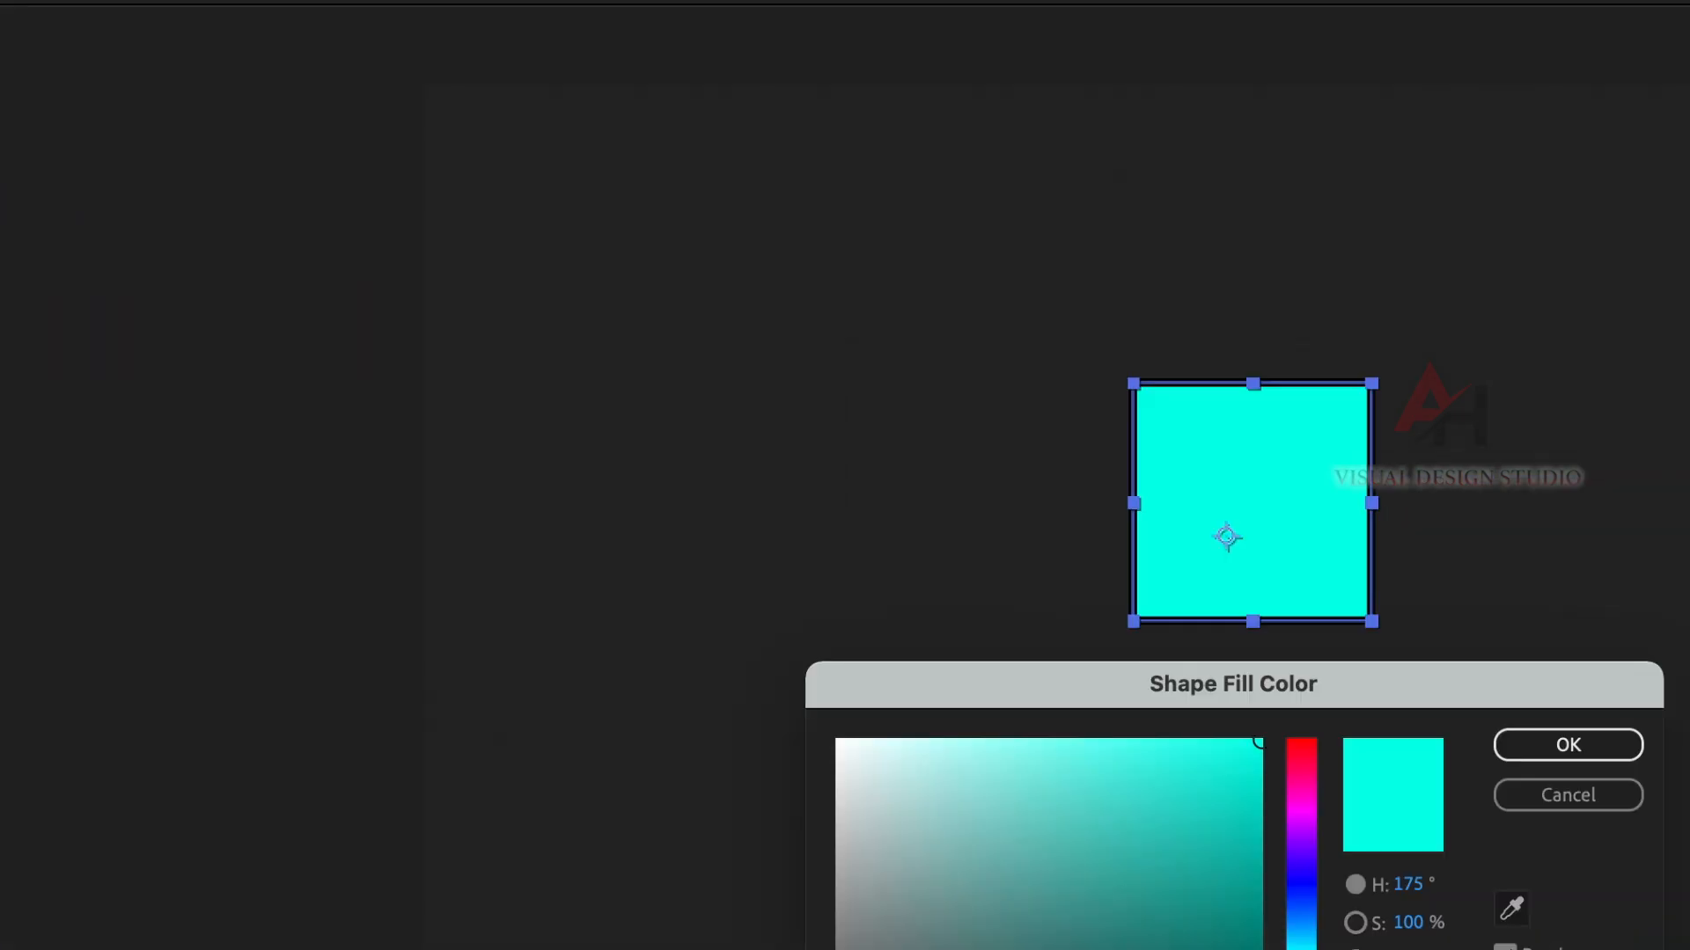
click(777, 597)
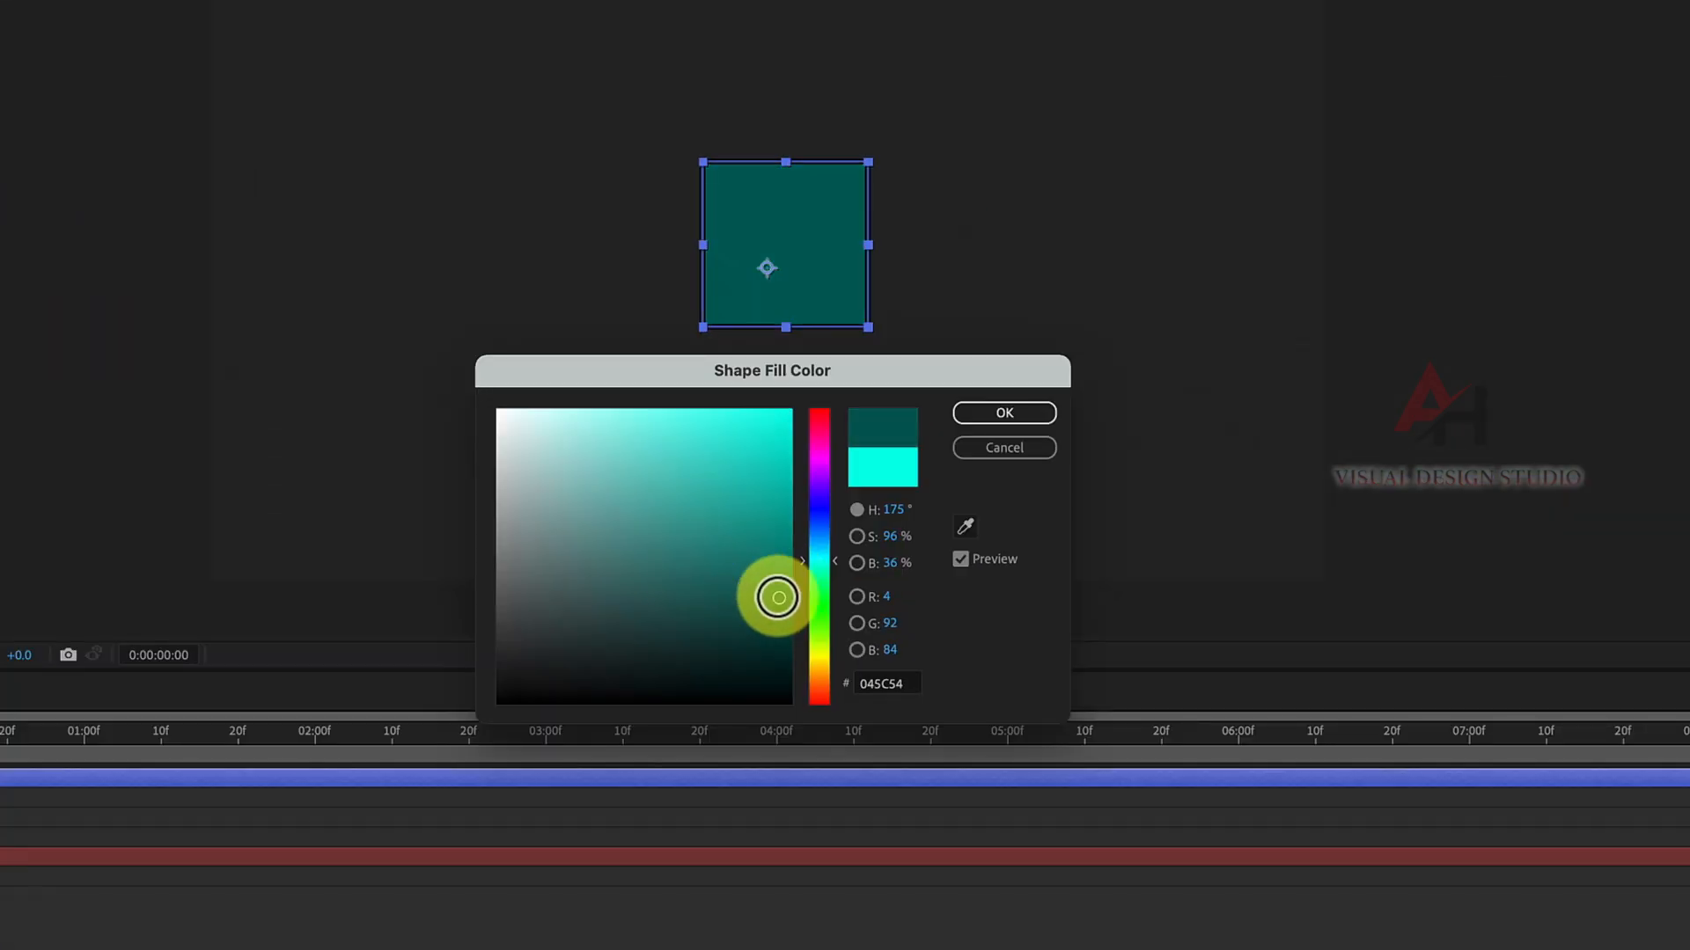
drag(778, 581, 796, 562)
click(977, 413)
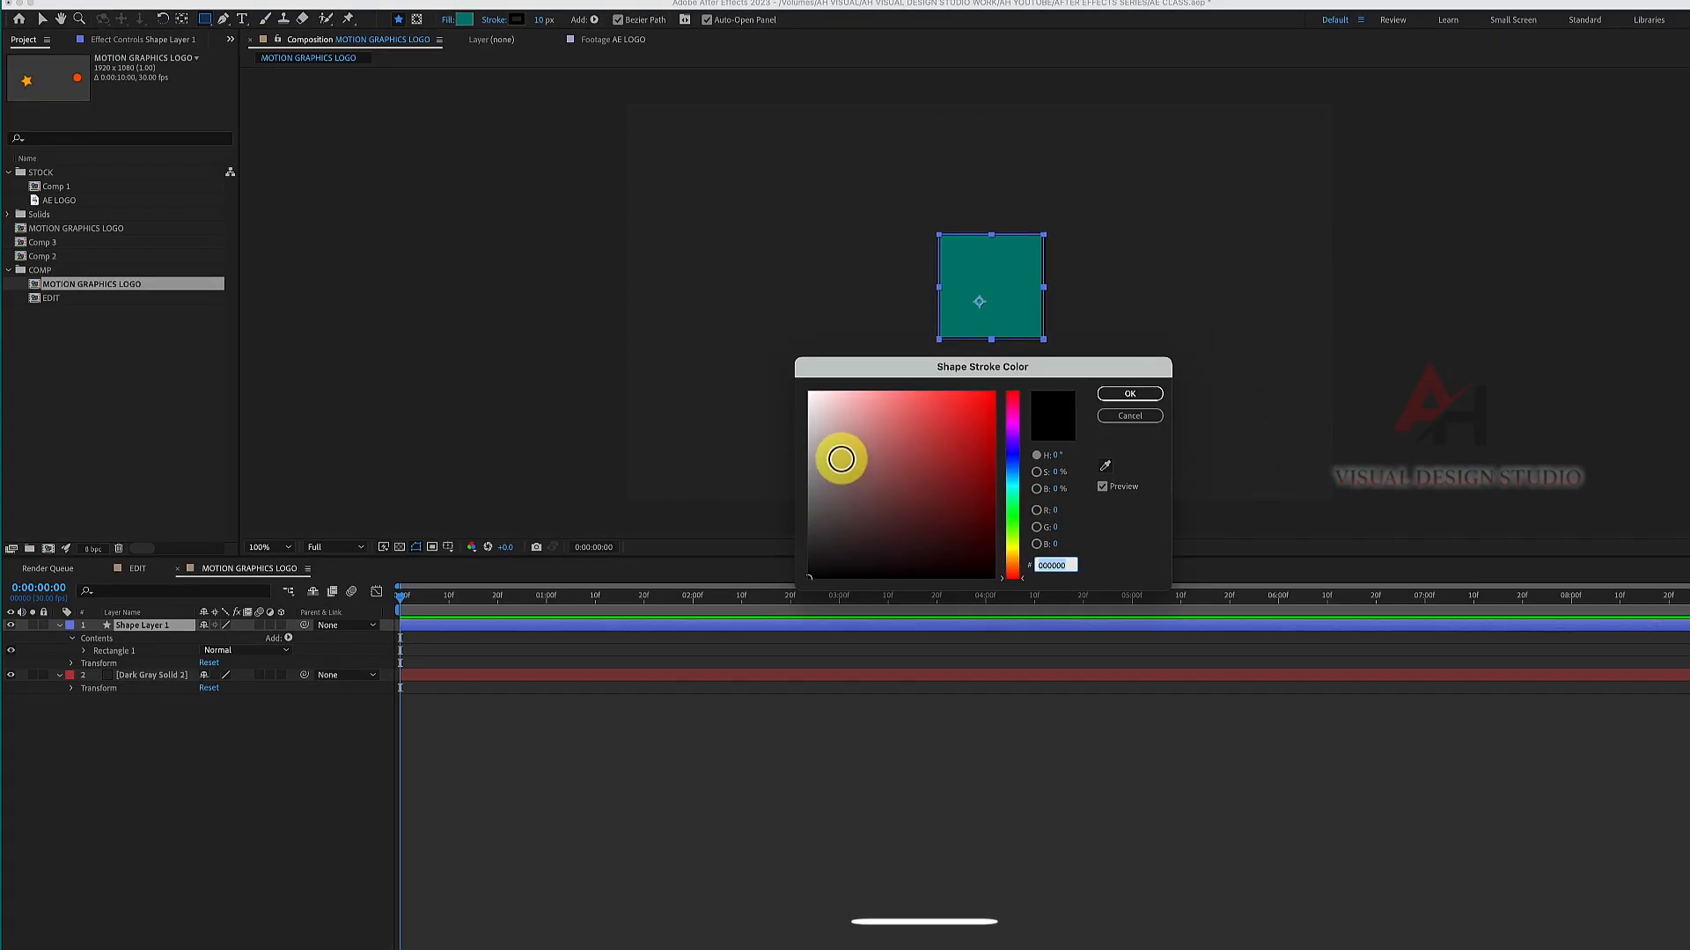
Step: Set the square's stroke color to white (FFFFFF)
drag(842, 459, 808, 391)
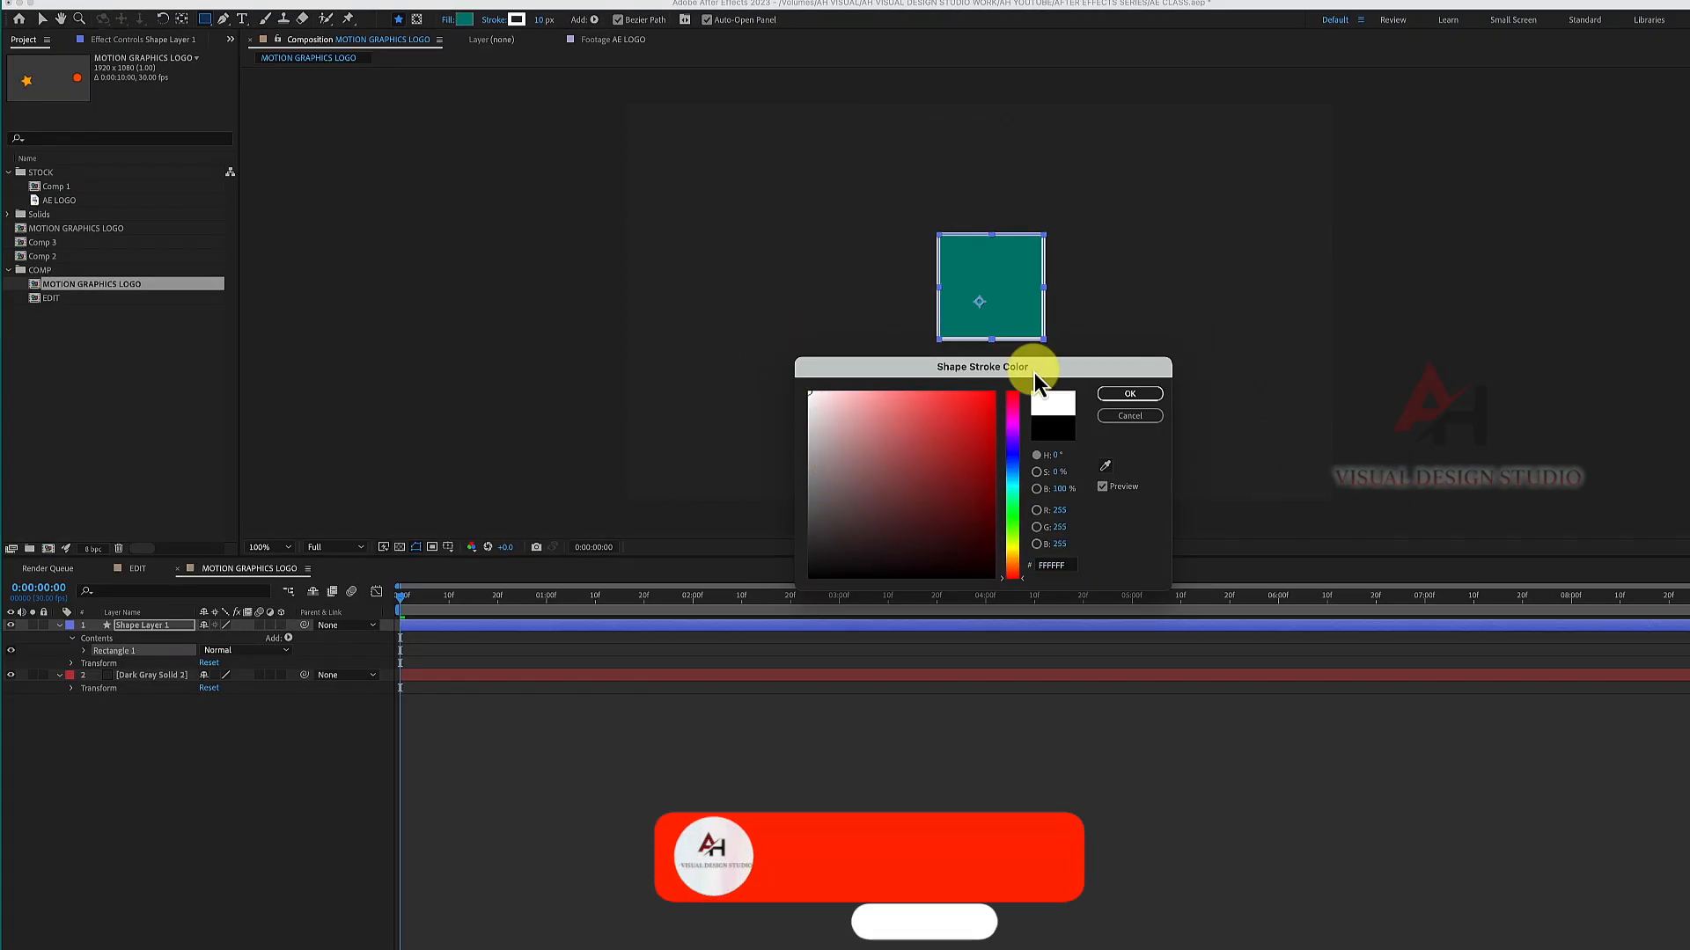
click(1130, 394)
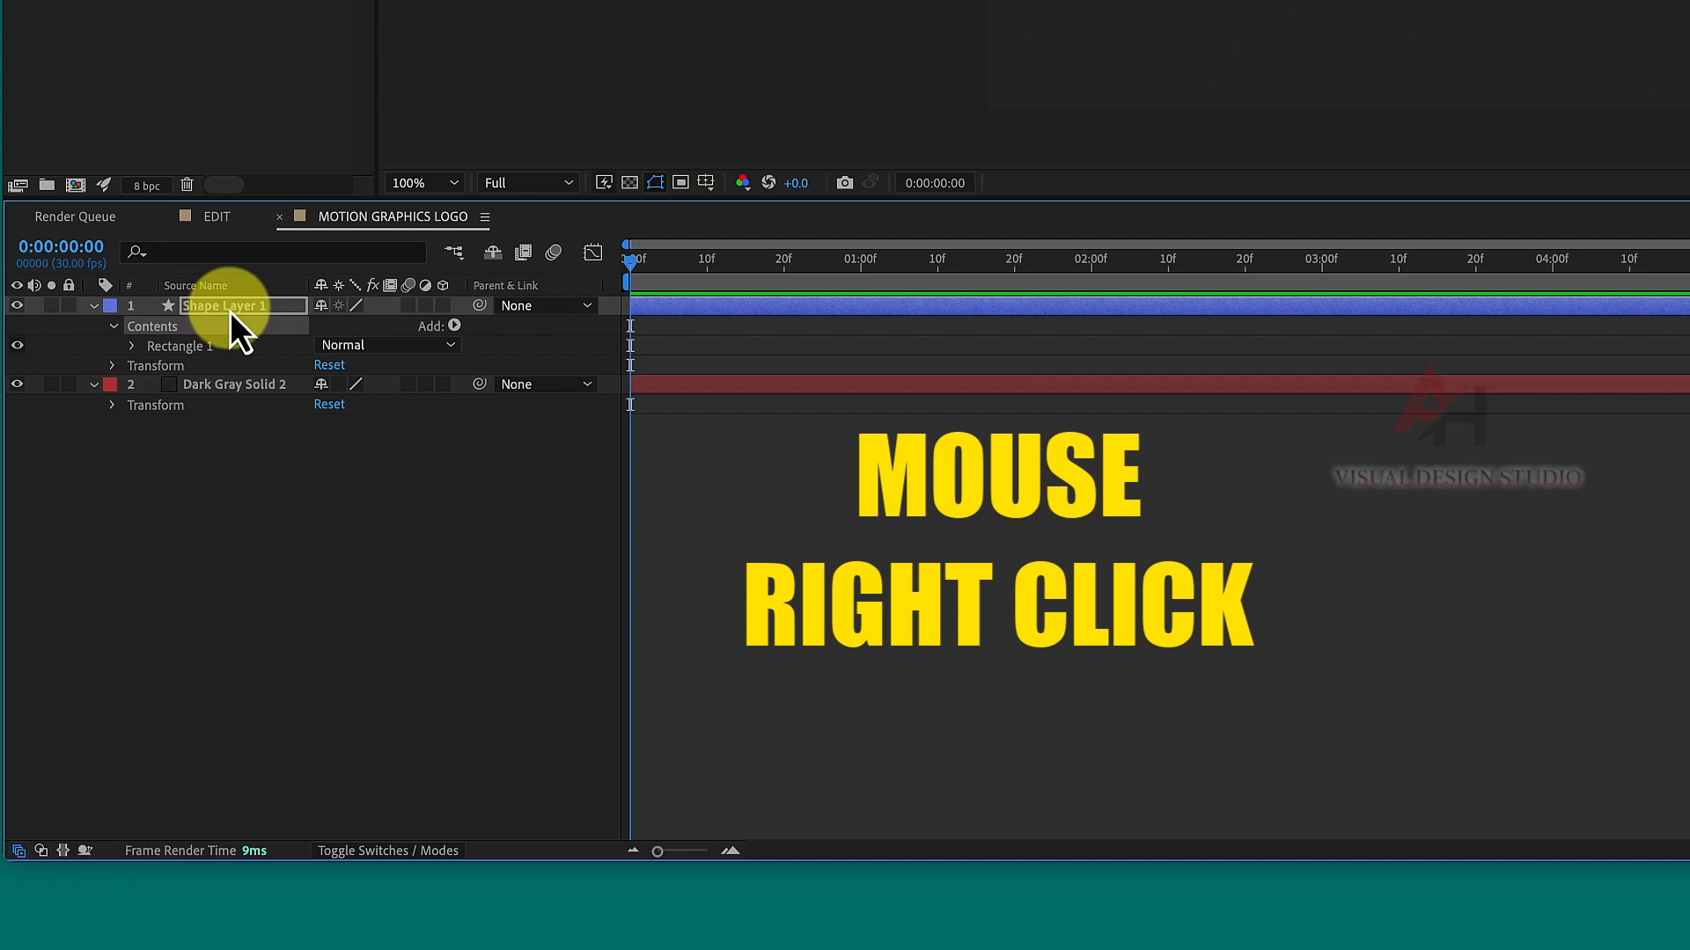
Step: Rename the square's shape layer to SQUARE
right_click(233, 328)
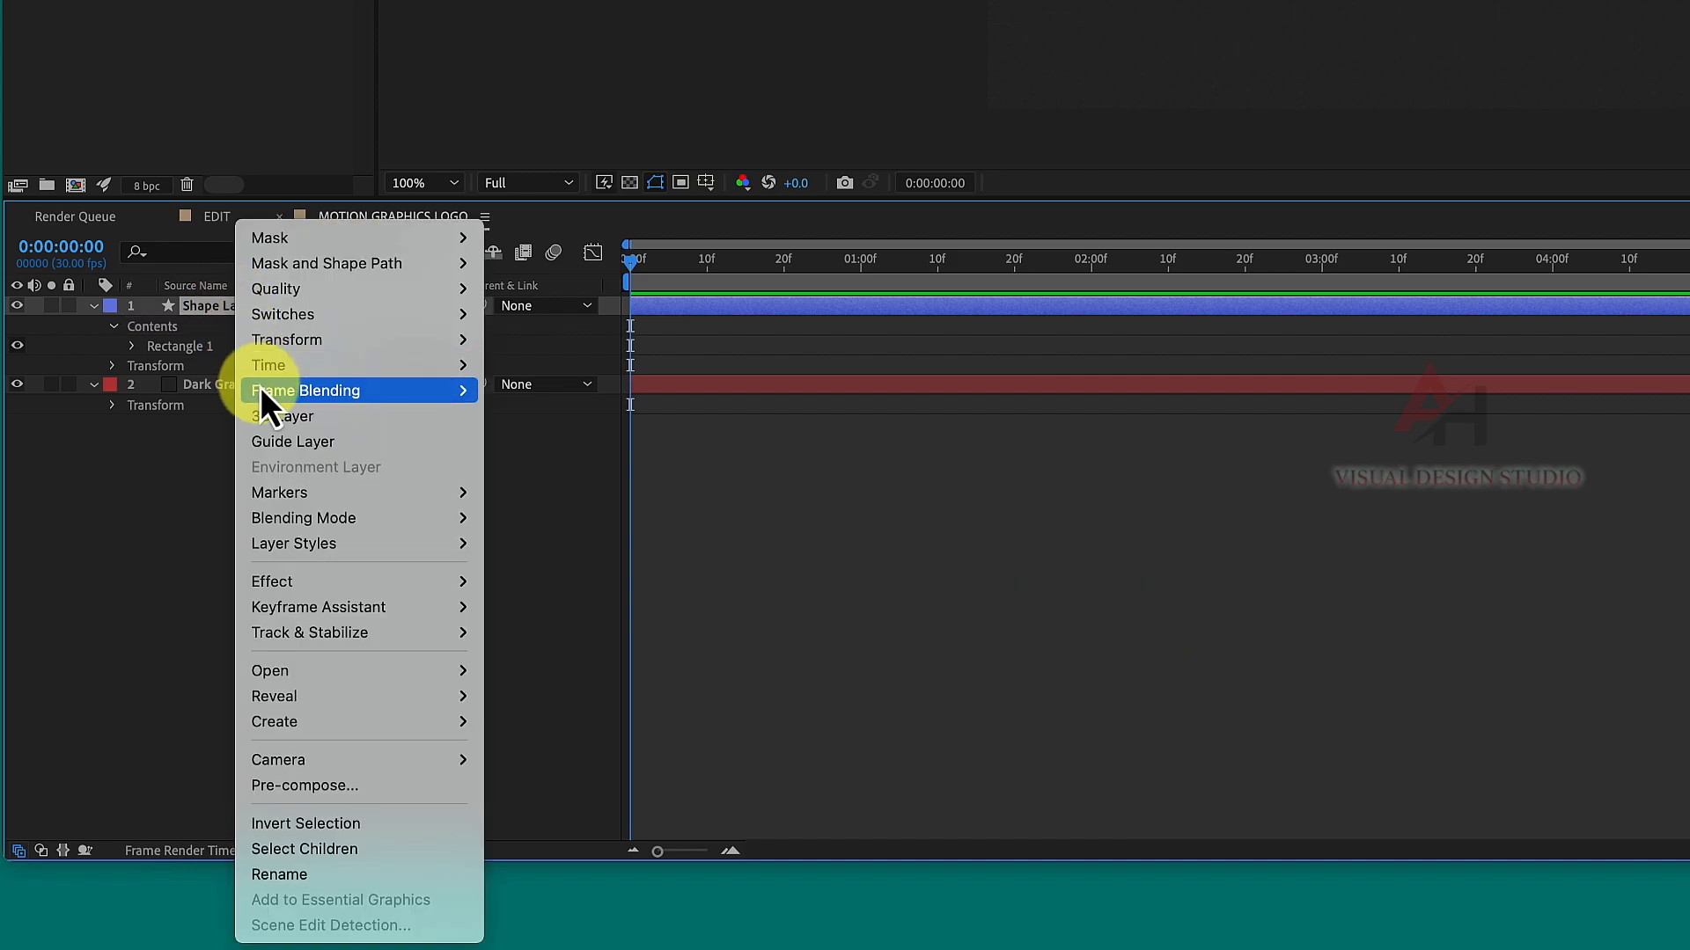
click(294, 873)
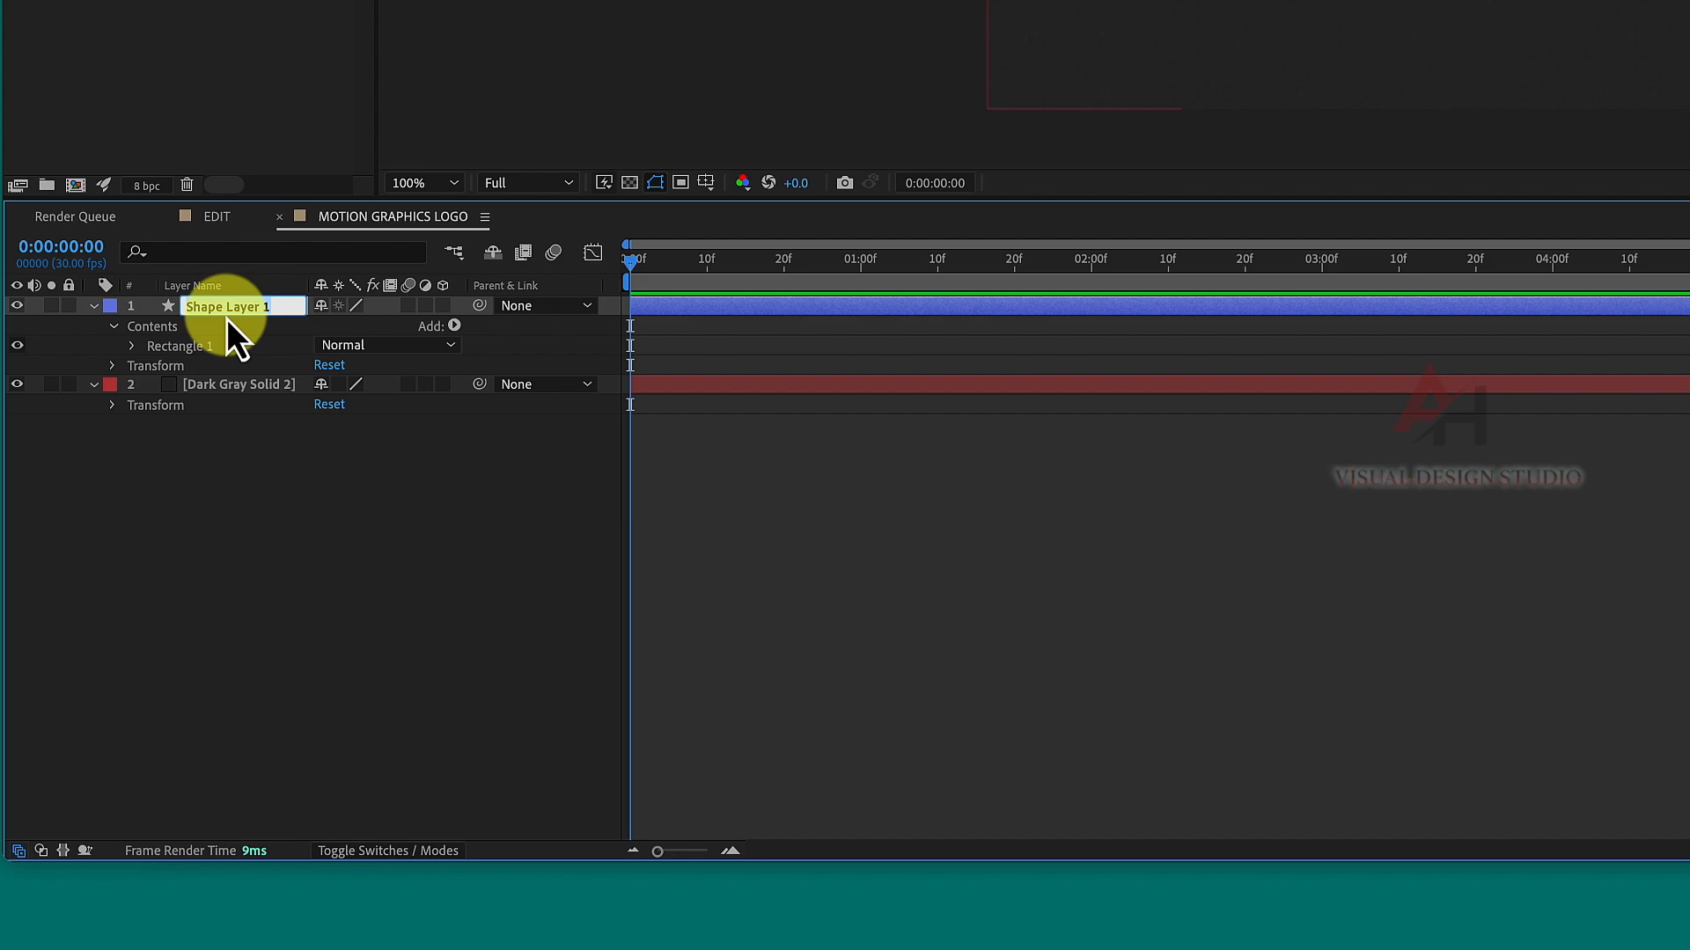
text(SW)
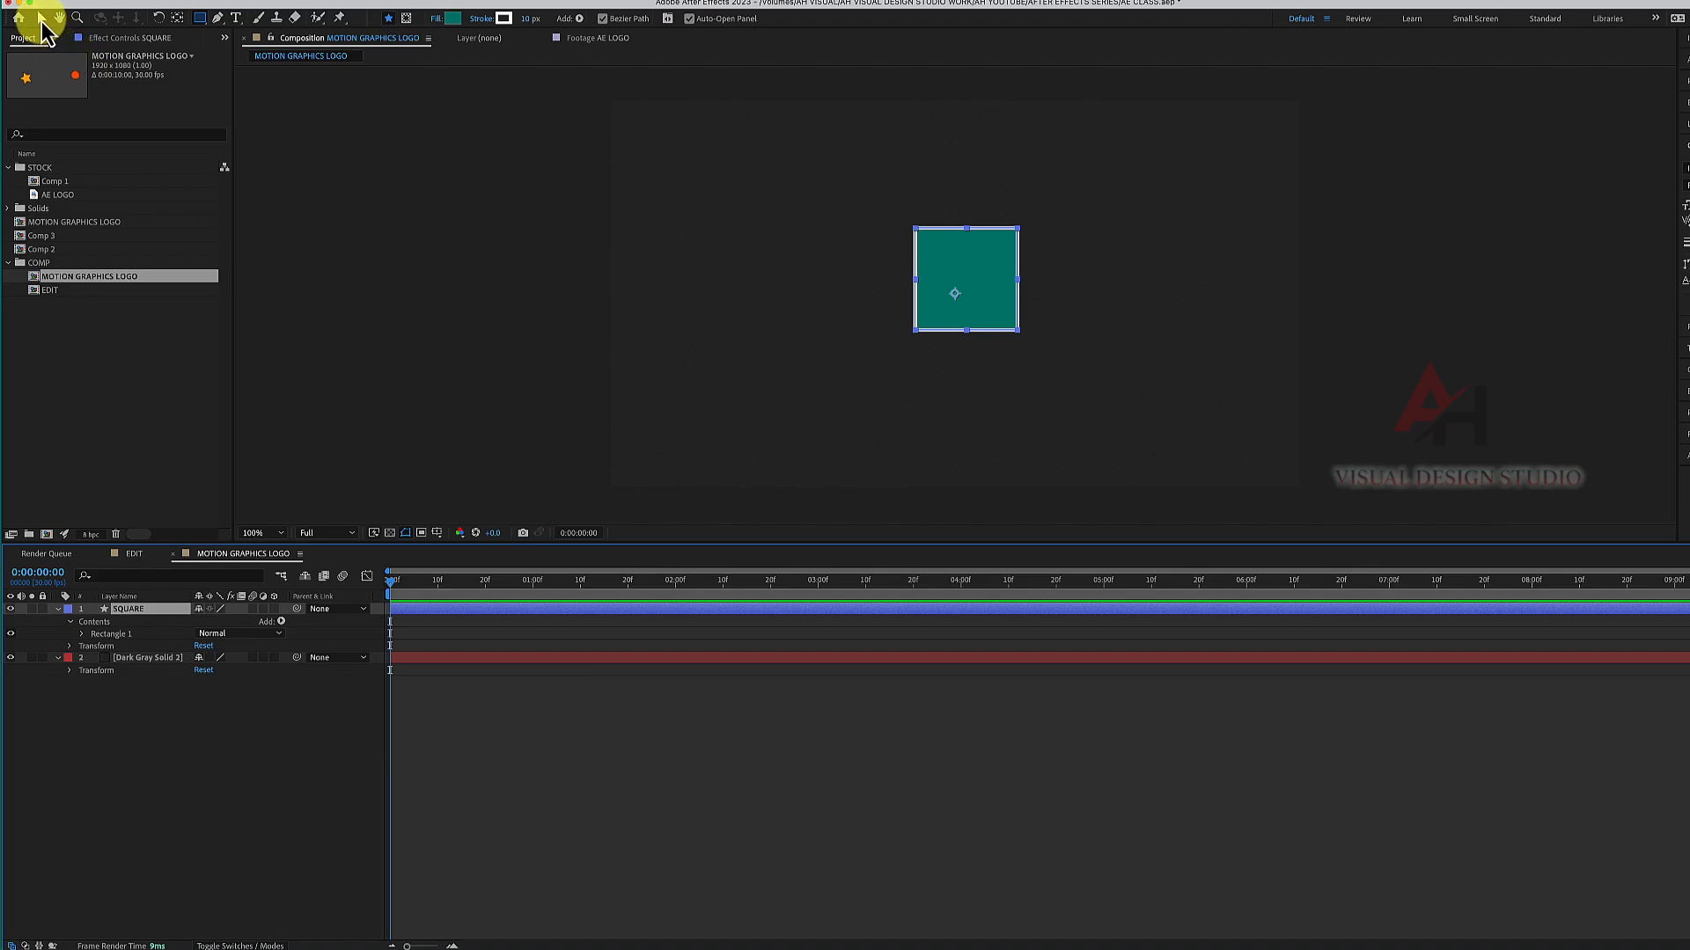
Step: Reposition the square freely, and center it horizontally and vertically in the composition with the Align functions
click(41, 19)
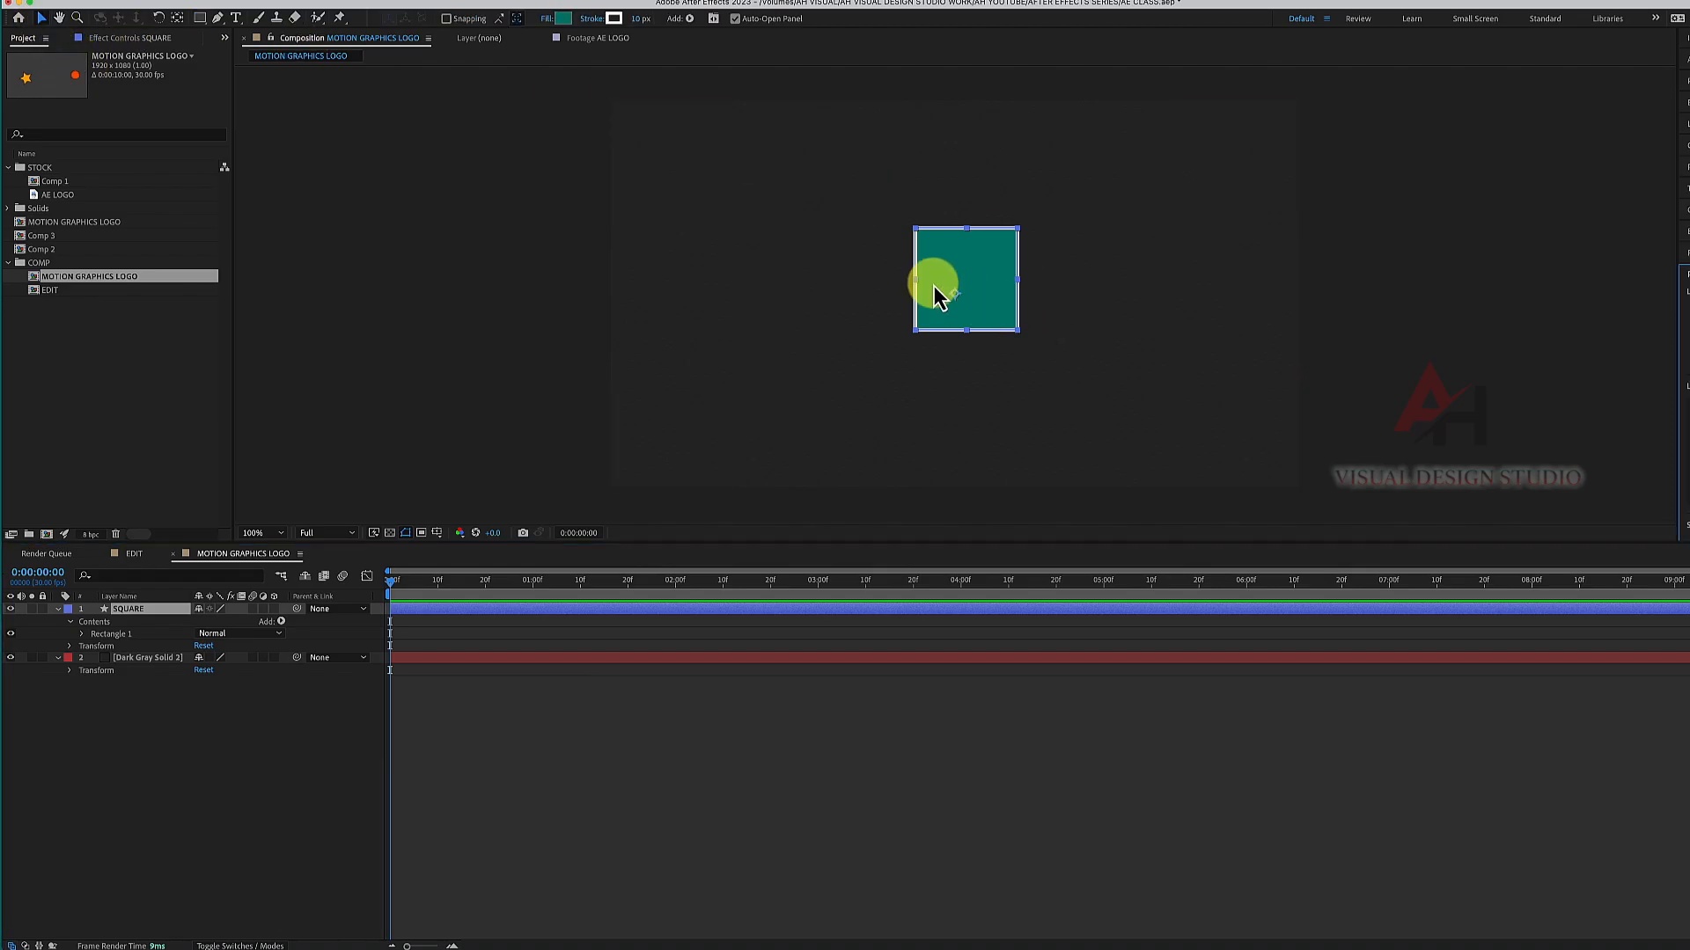
drag(953, 308, 974, 290)
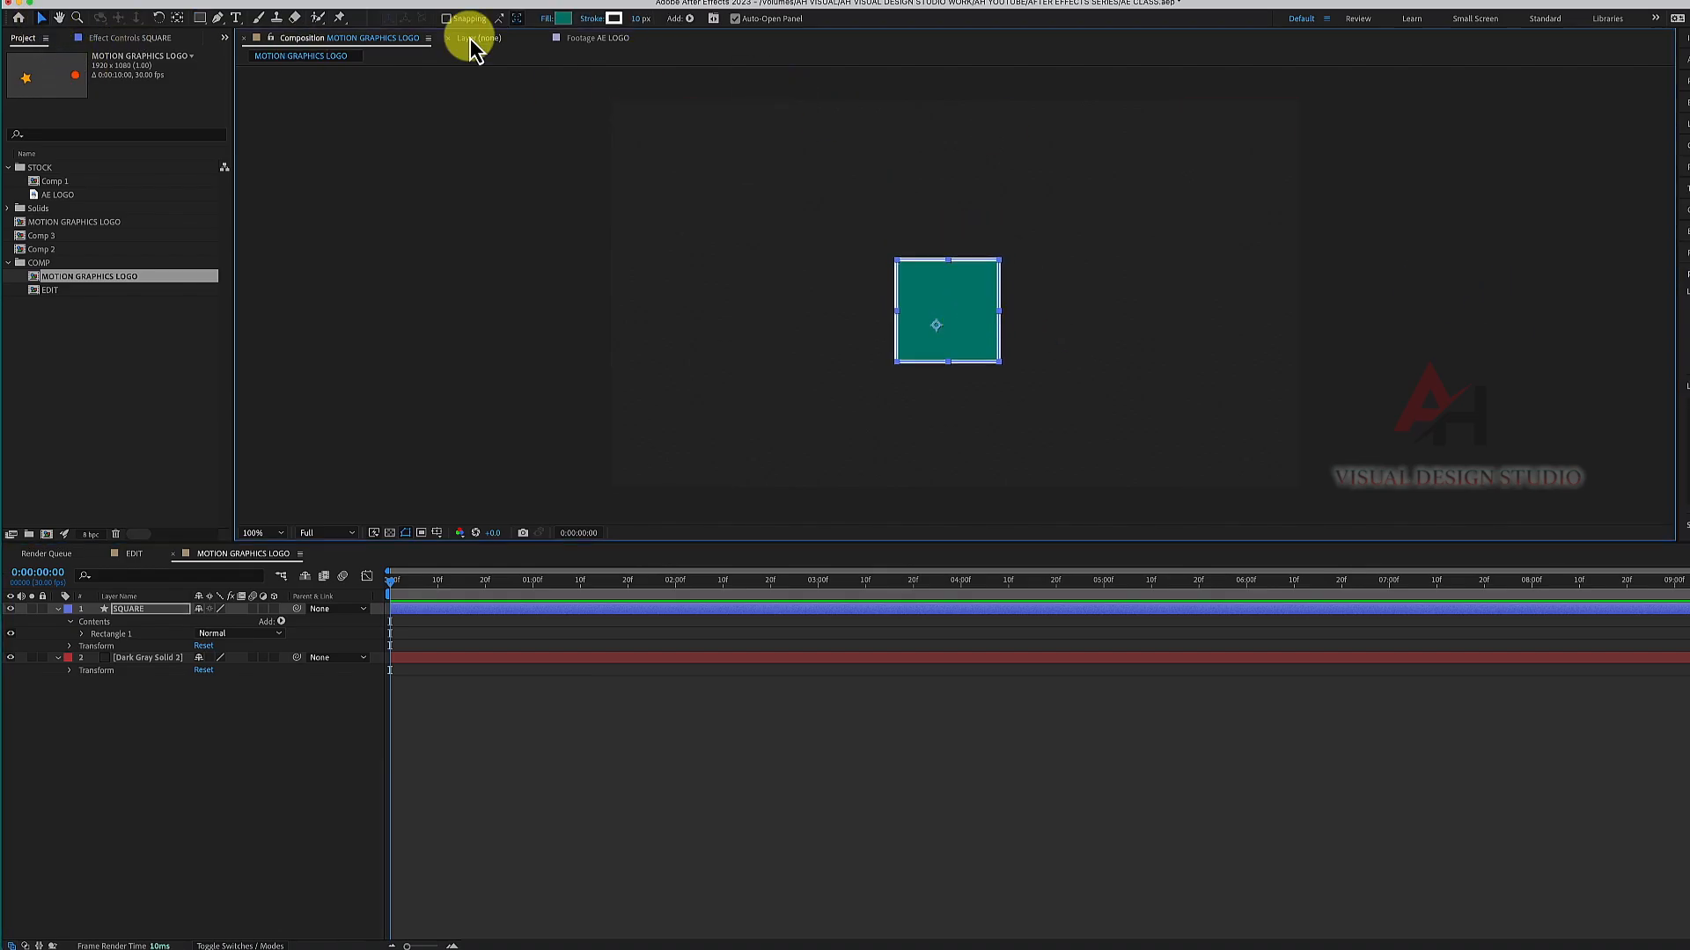
click(434, 2)
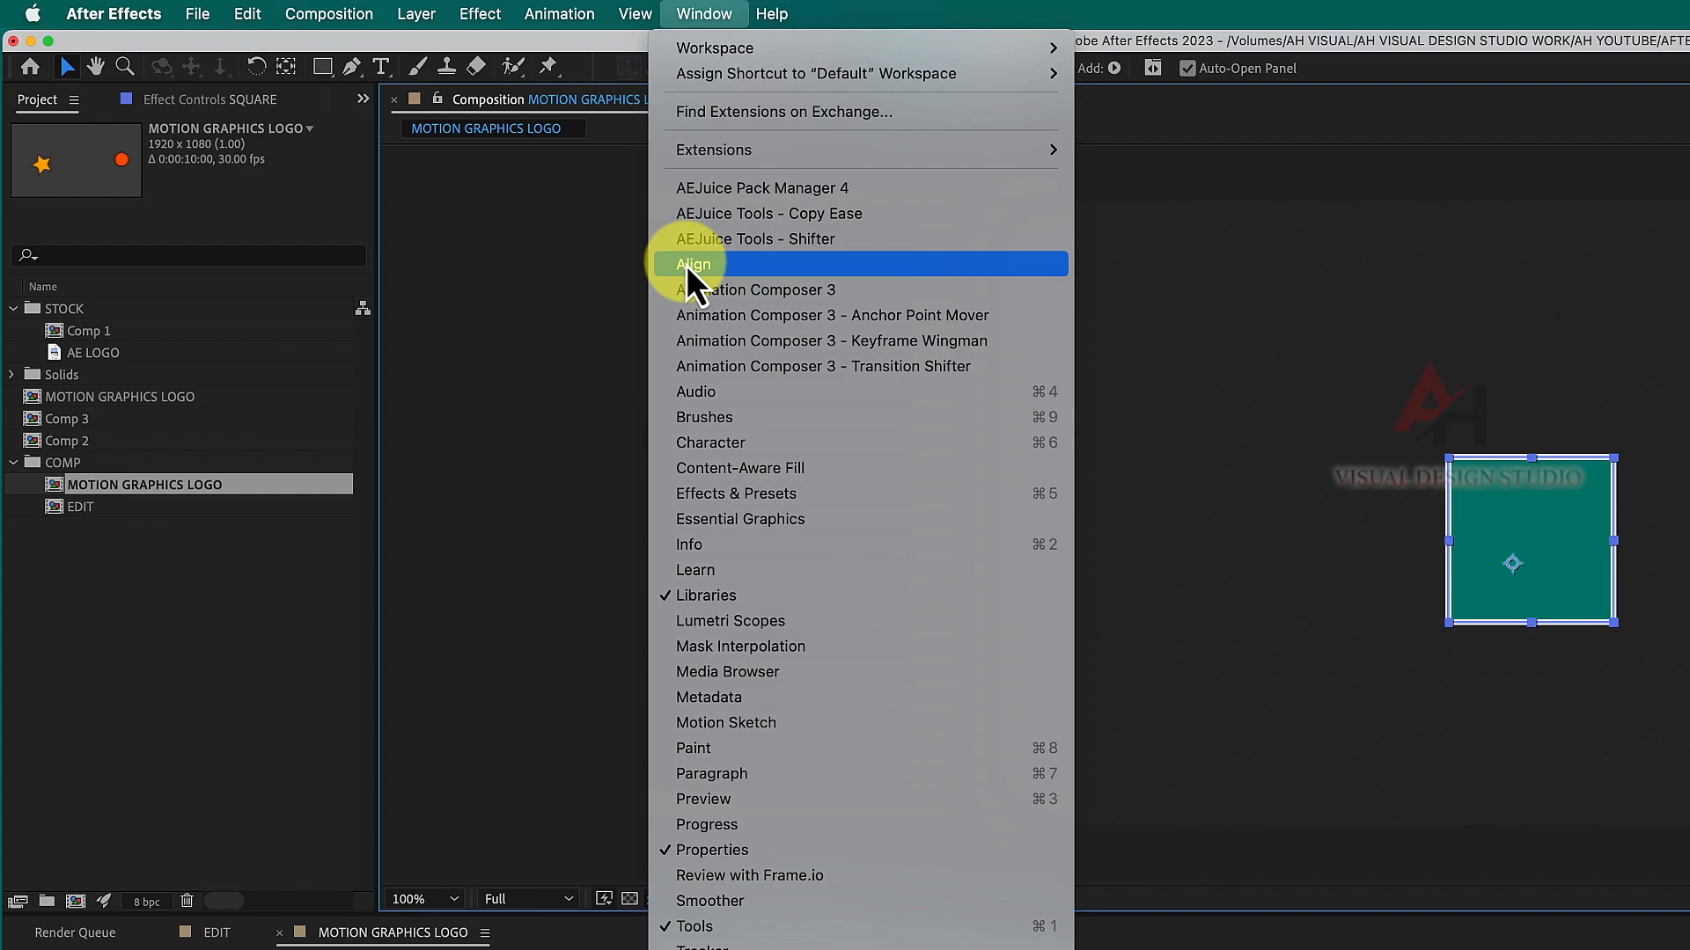
click(685, 265)
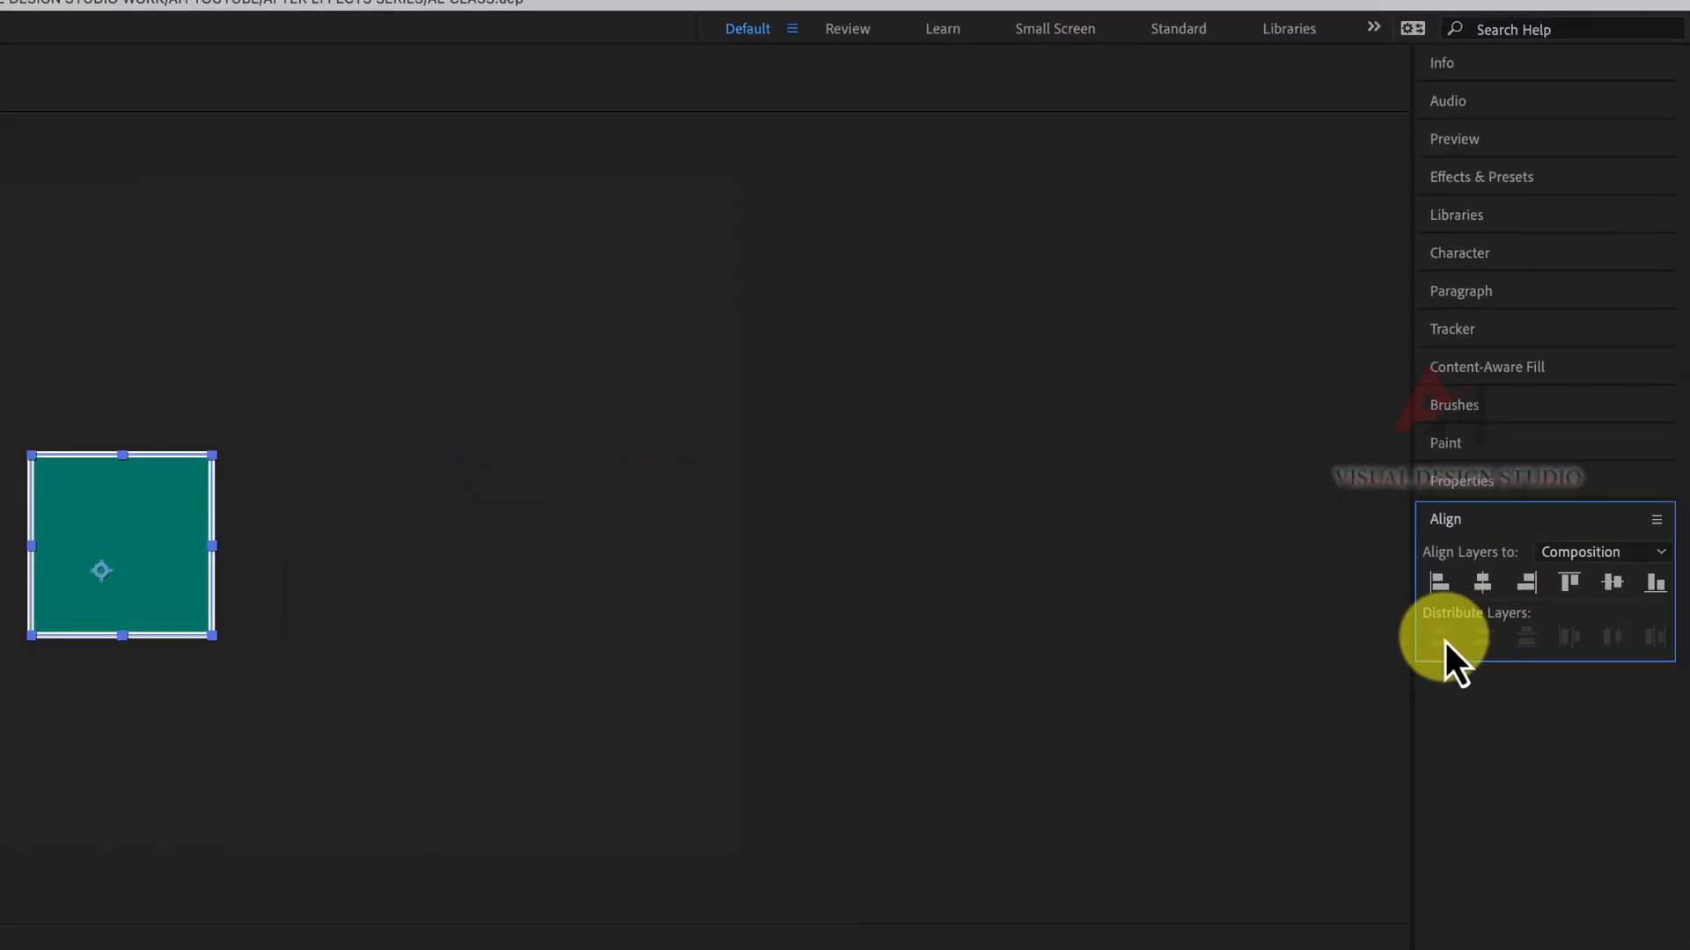
click(1482, 592)
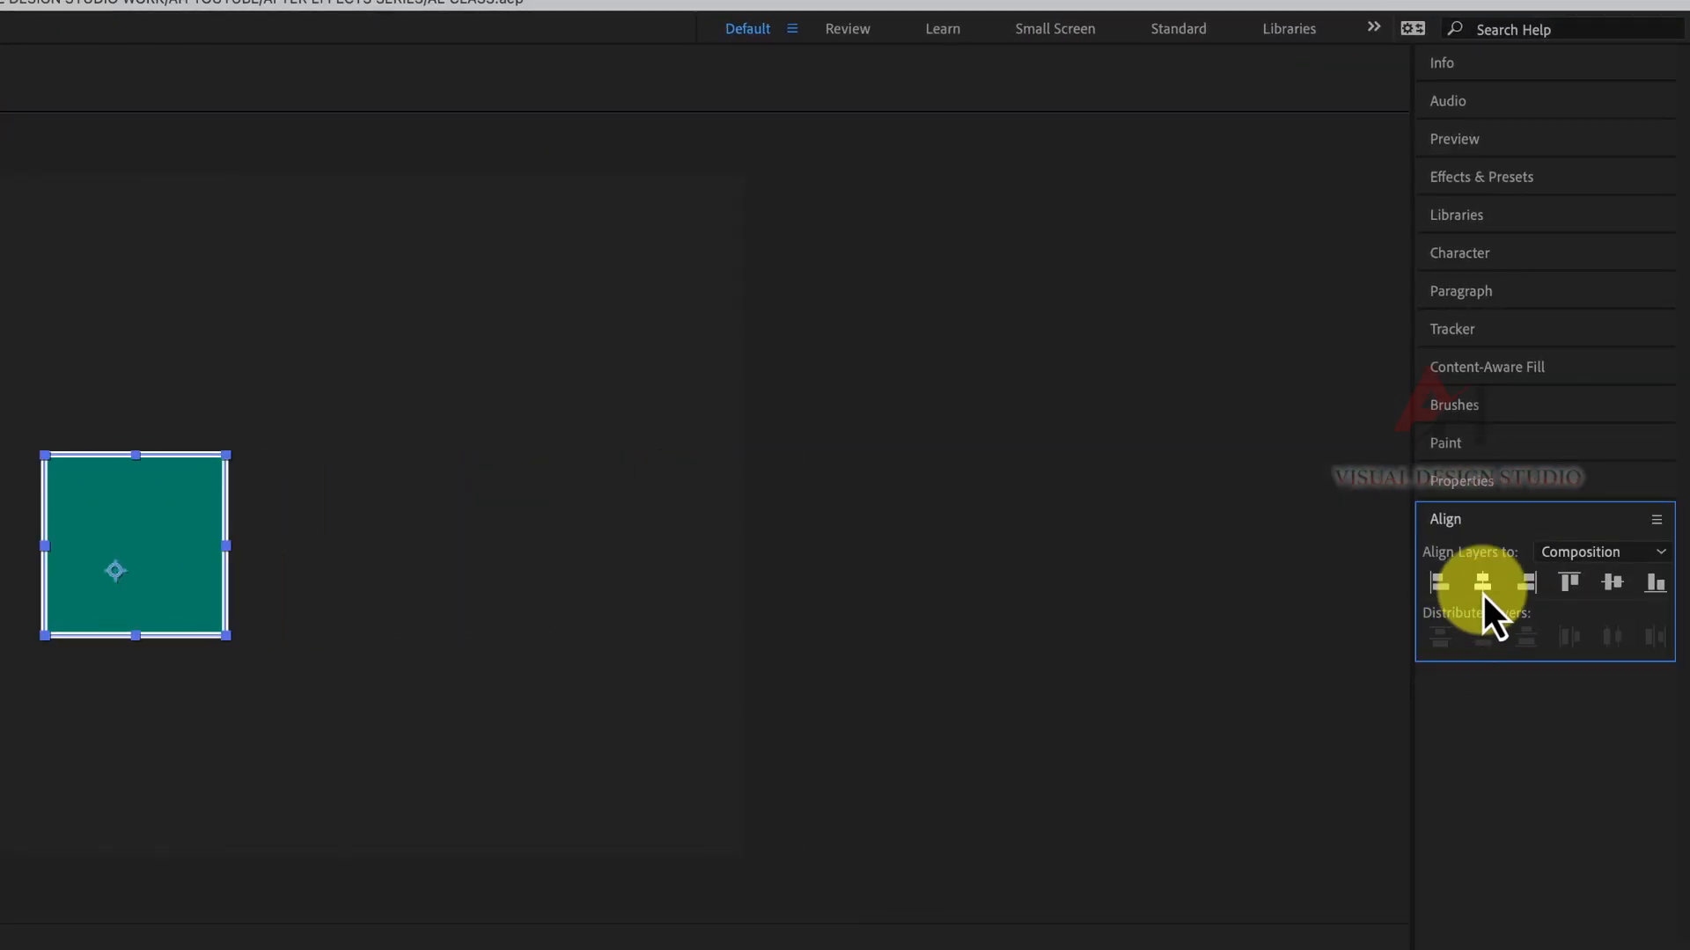
click(1614, 584)
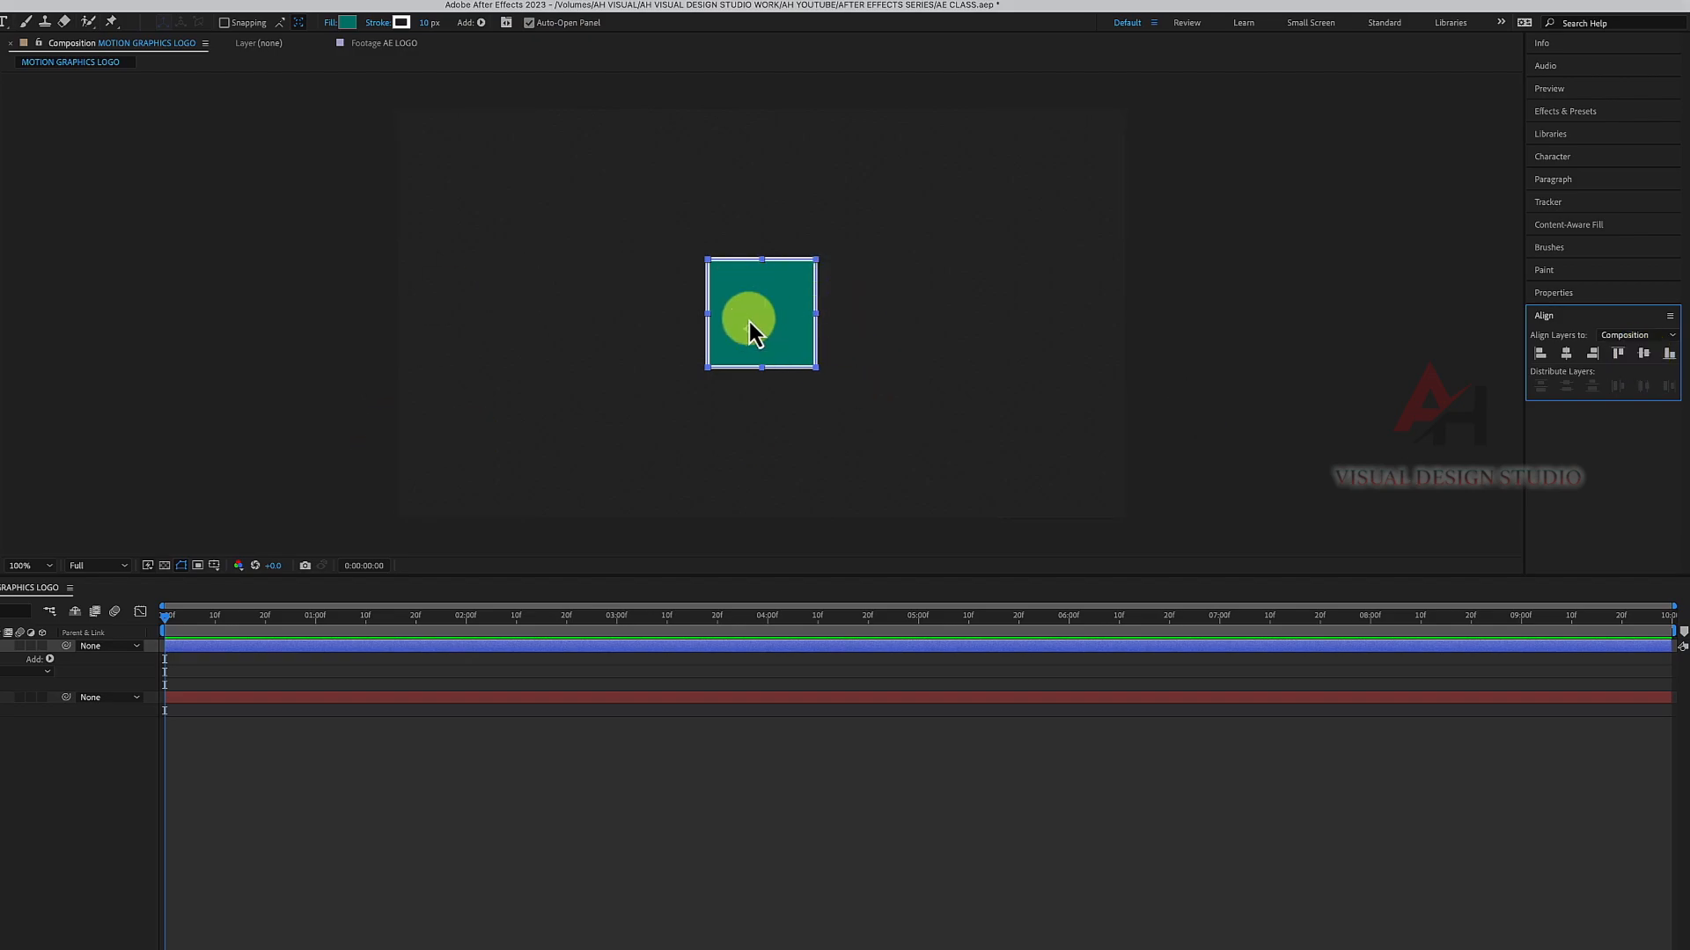
drag(769, 320, 771, 333)
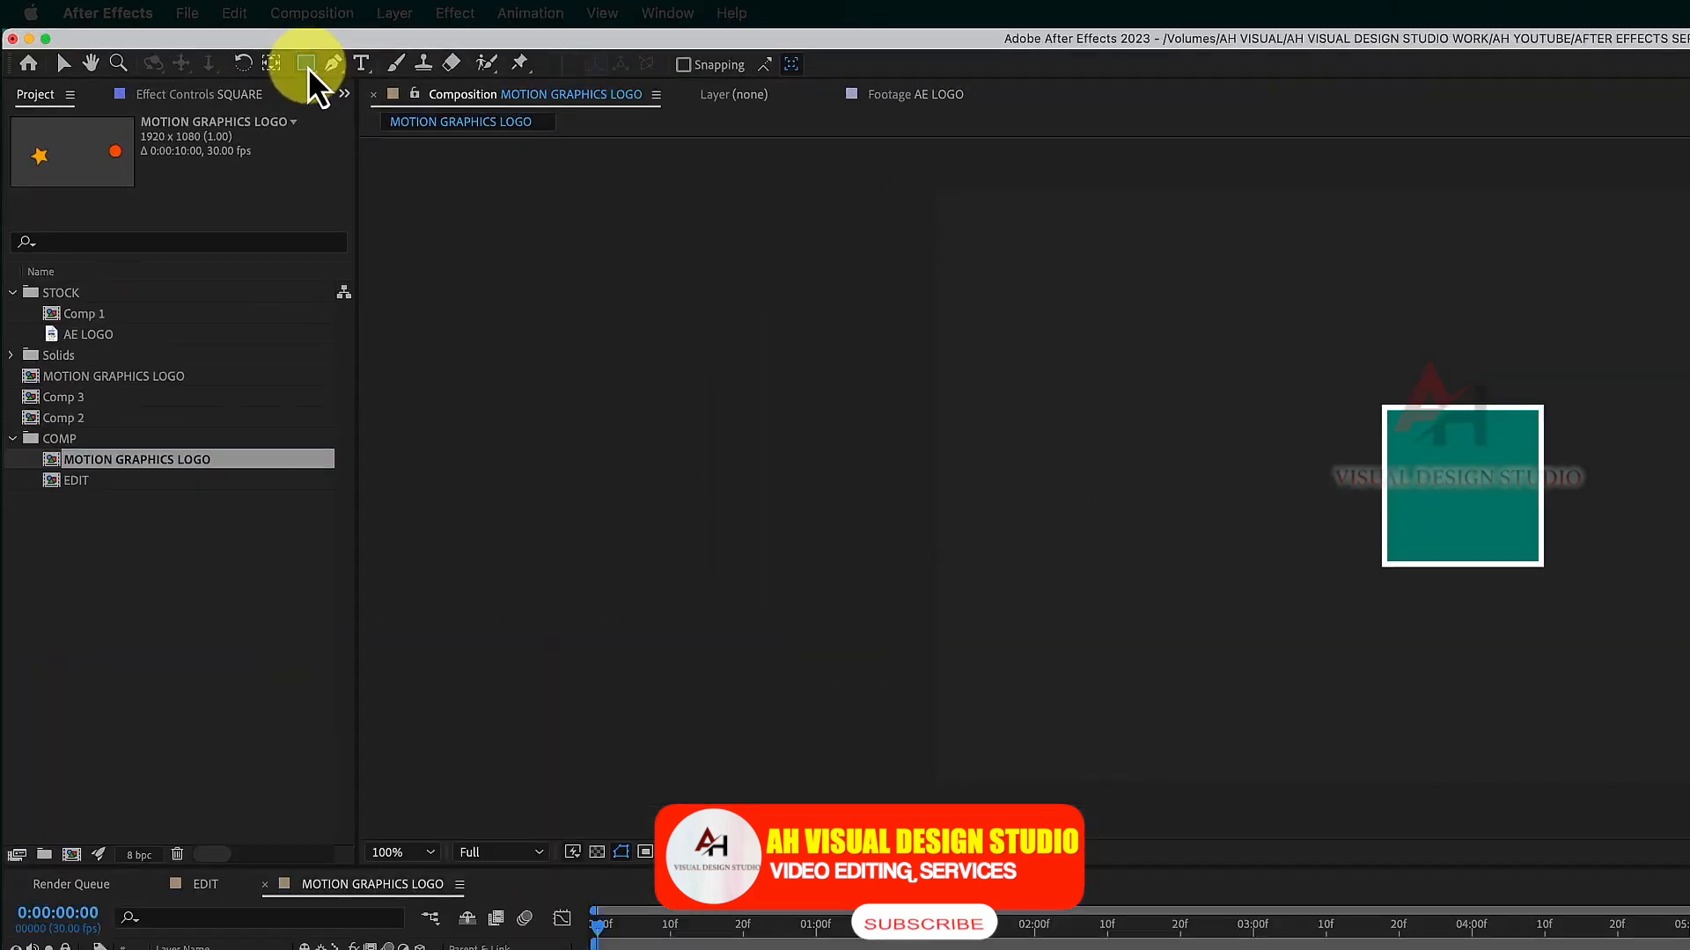
Step: Draw an upright five-pointed star with the Star tool on a new shape layer, overlapping the square
click(308, 67)
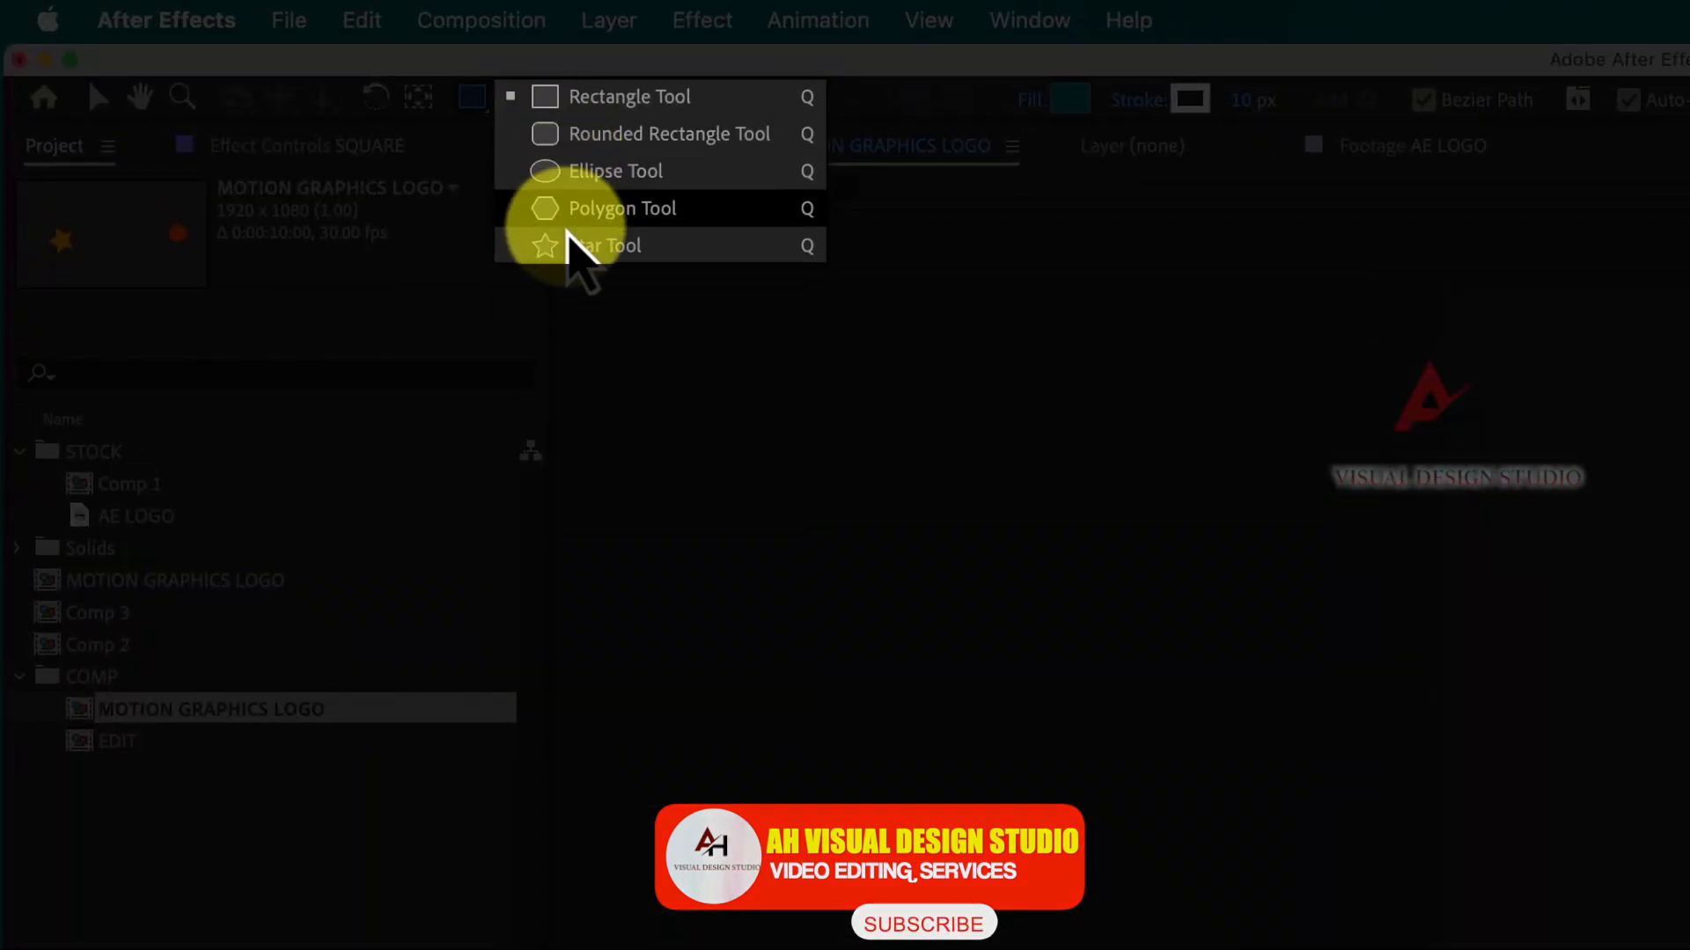
click(581, 248)
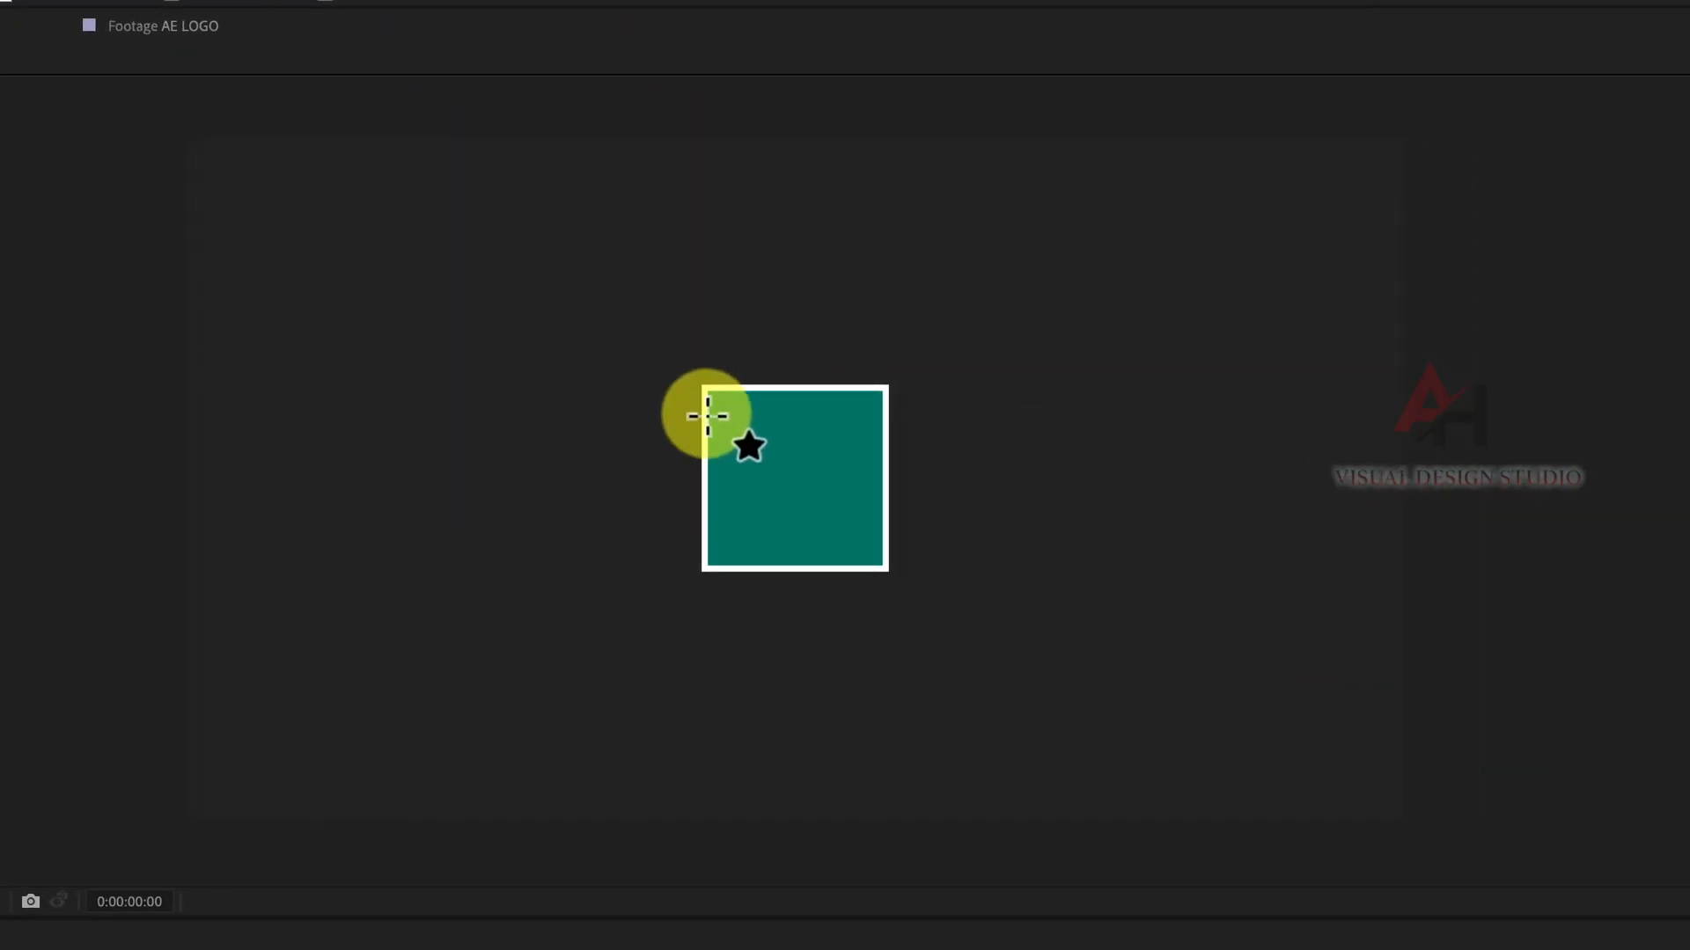
drag(727, 362, 830, 468)
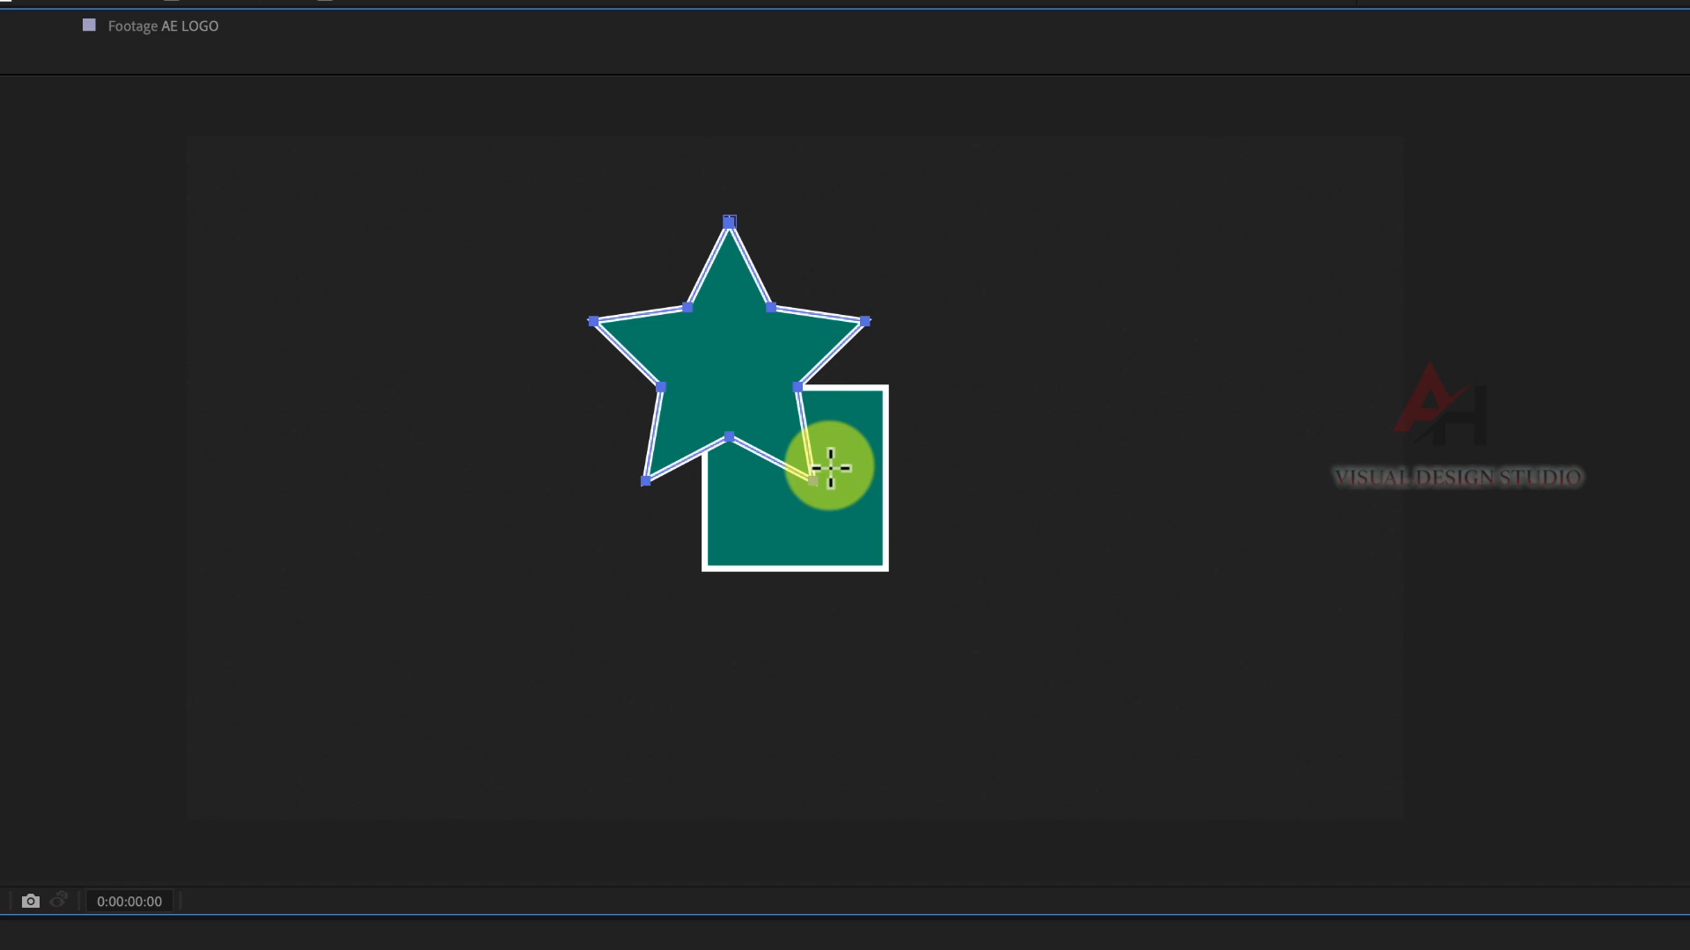
Step: Move the star over the square and scale it down so that it fits inside the square
key(v)
drag(759, 294, 826, 401)
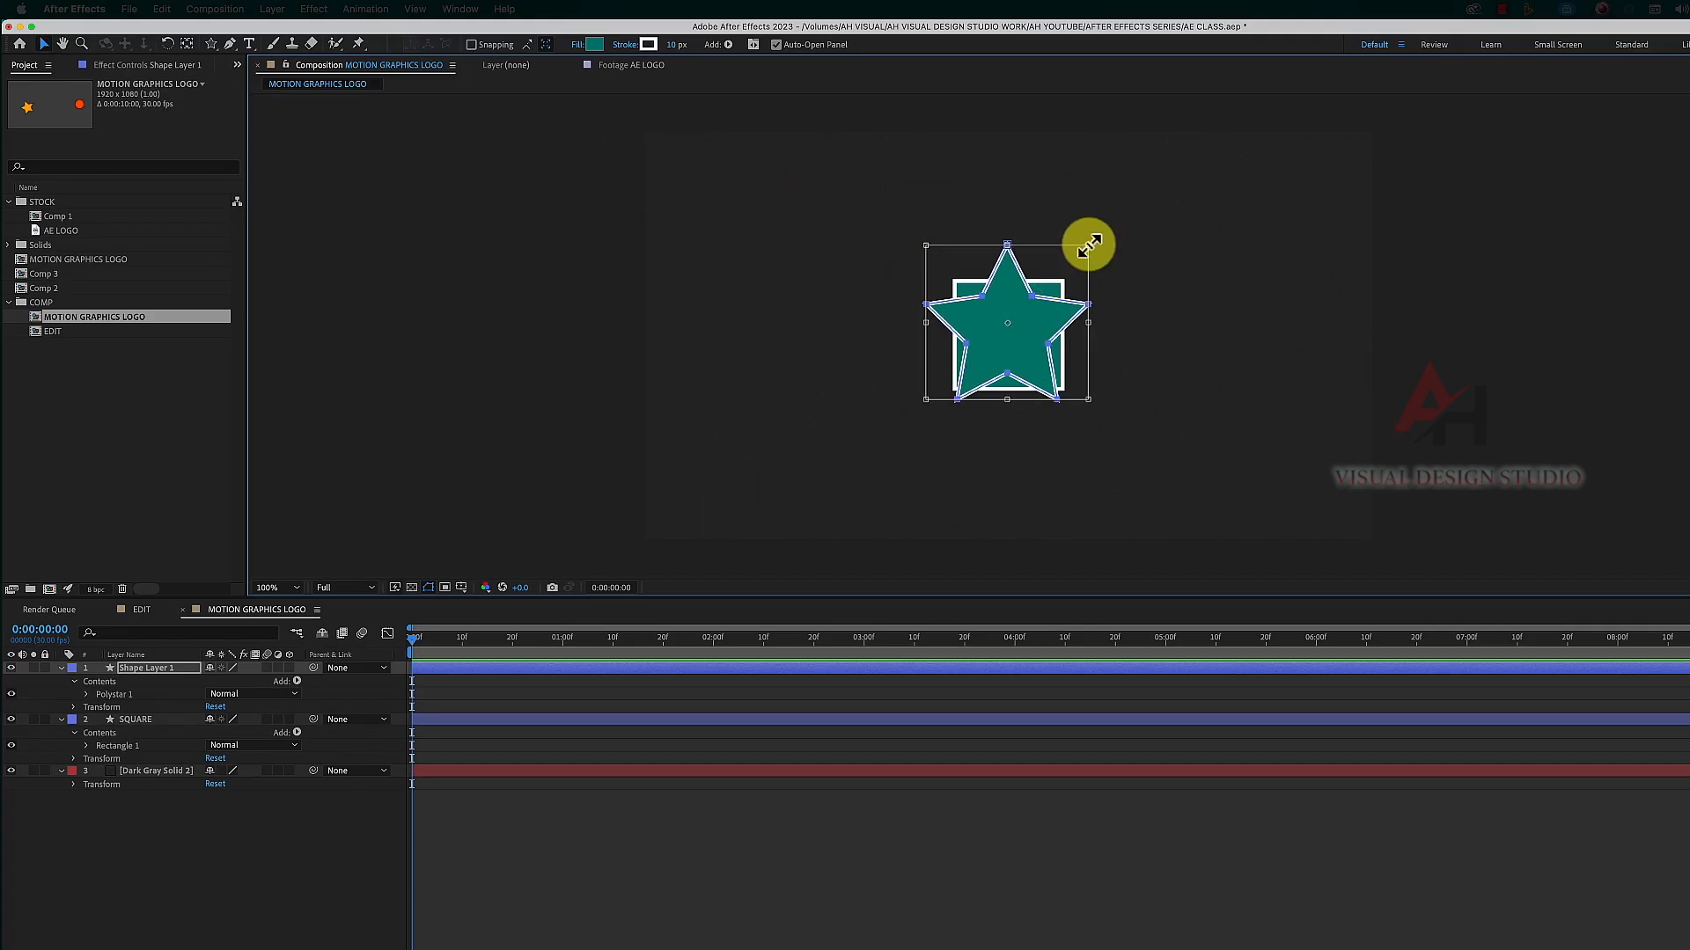
drag(1089, 244, 1022, 299)
drag(970, 367, 1005, 347)
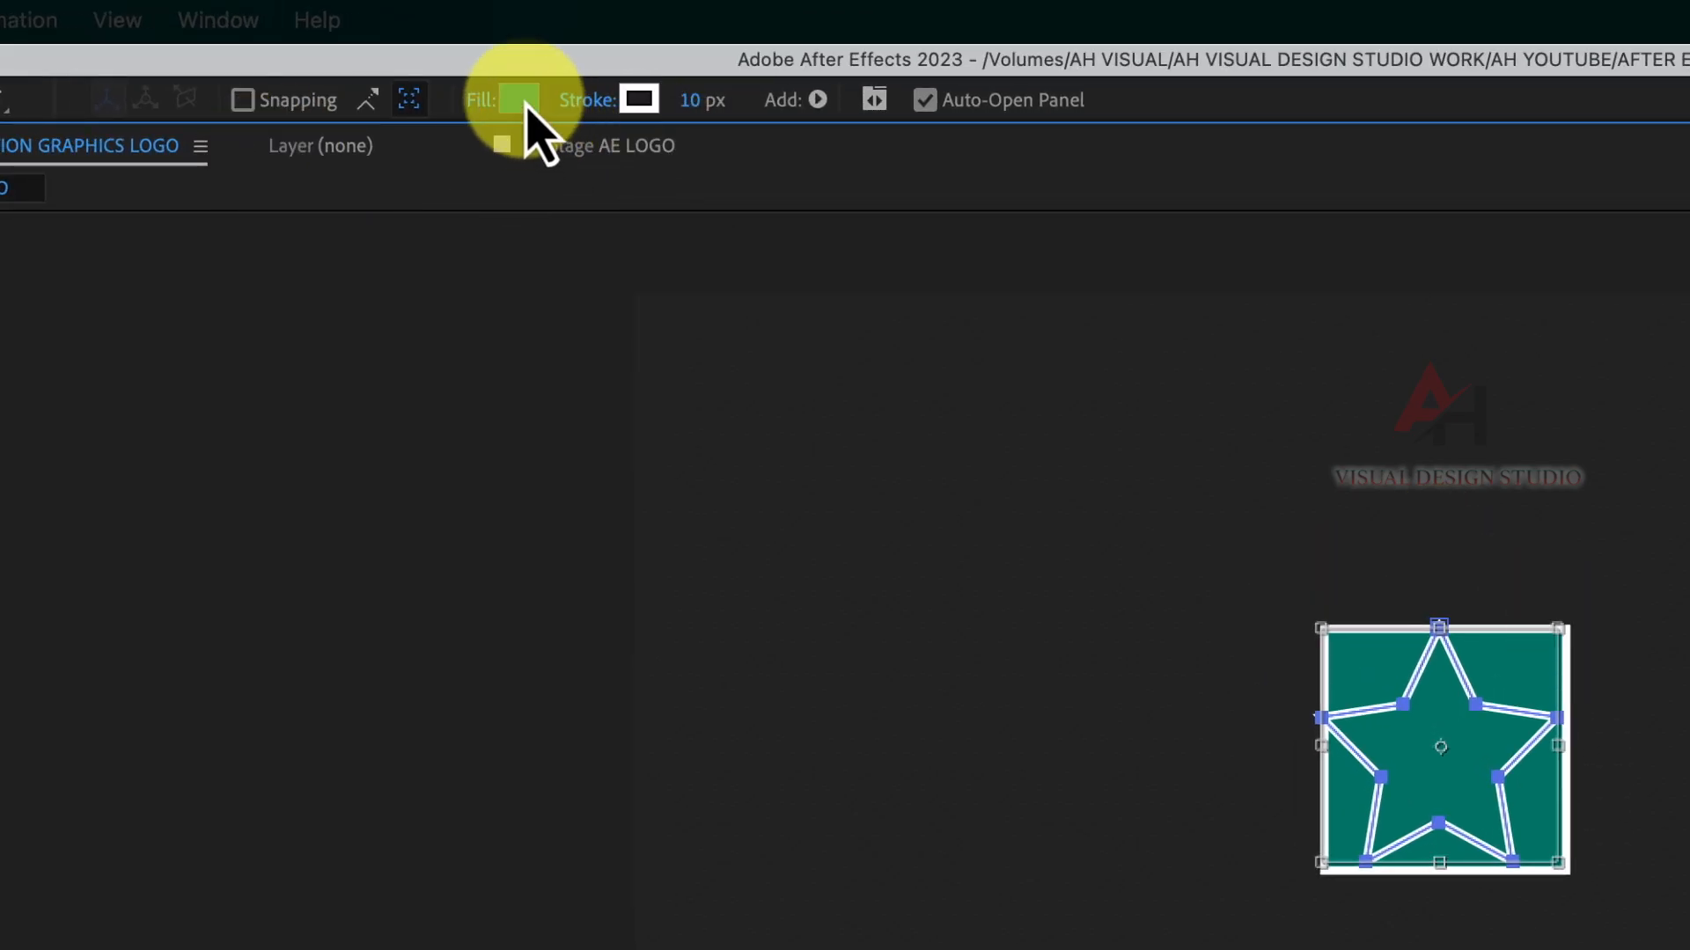
Step: Change the star's fill color to orange (C99002)
click(519, 99)
click(1010, 650)
click(965, 362)
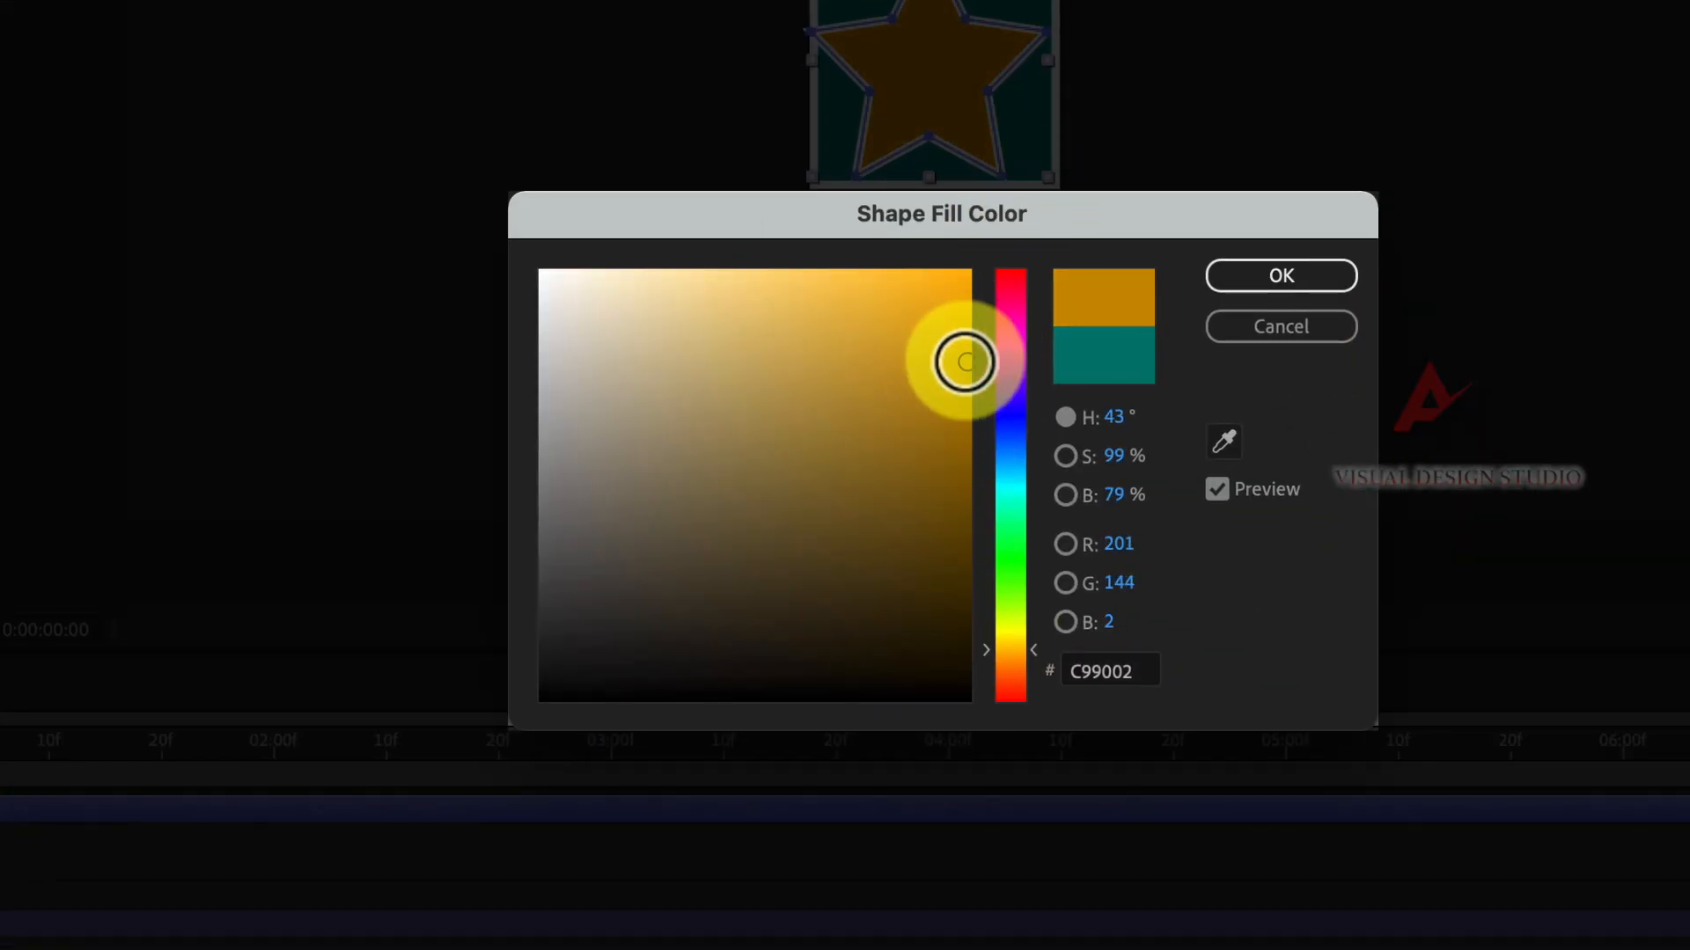
click(1281, 276)
Step: Change the star's stroke color to black and deselect the star layer
click(649, 44)
click(868, 558)
click(836, 613)
click(1162, 430)
click(563, 853)
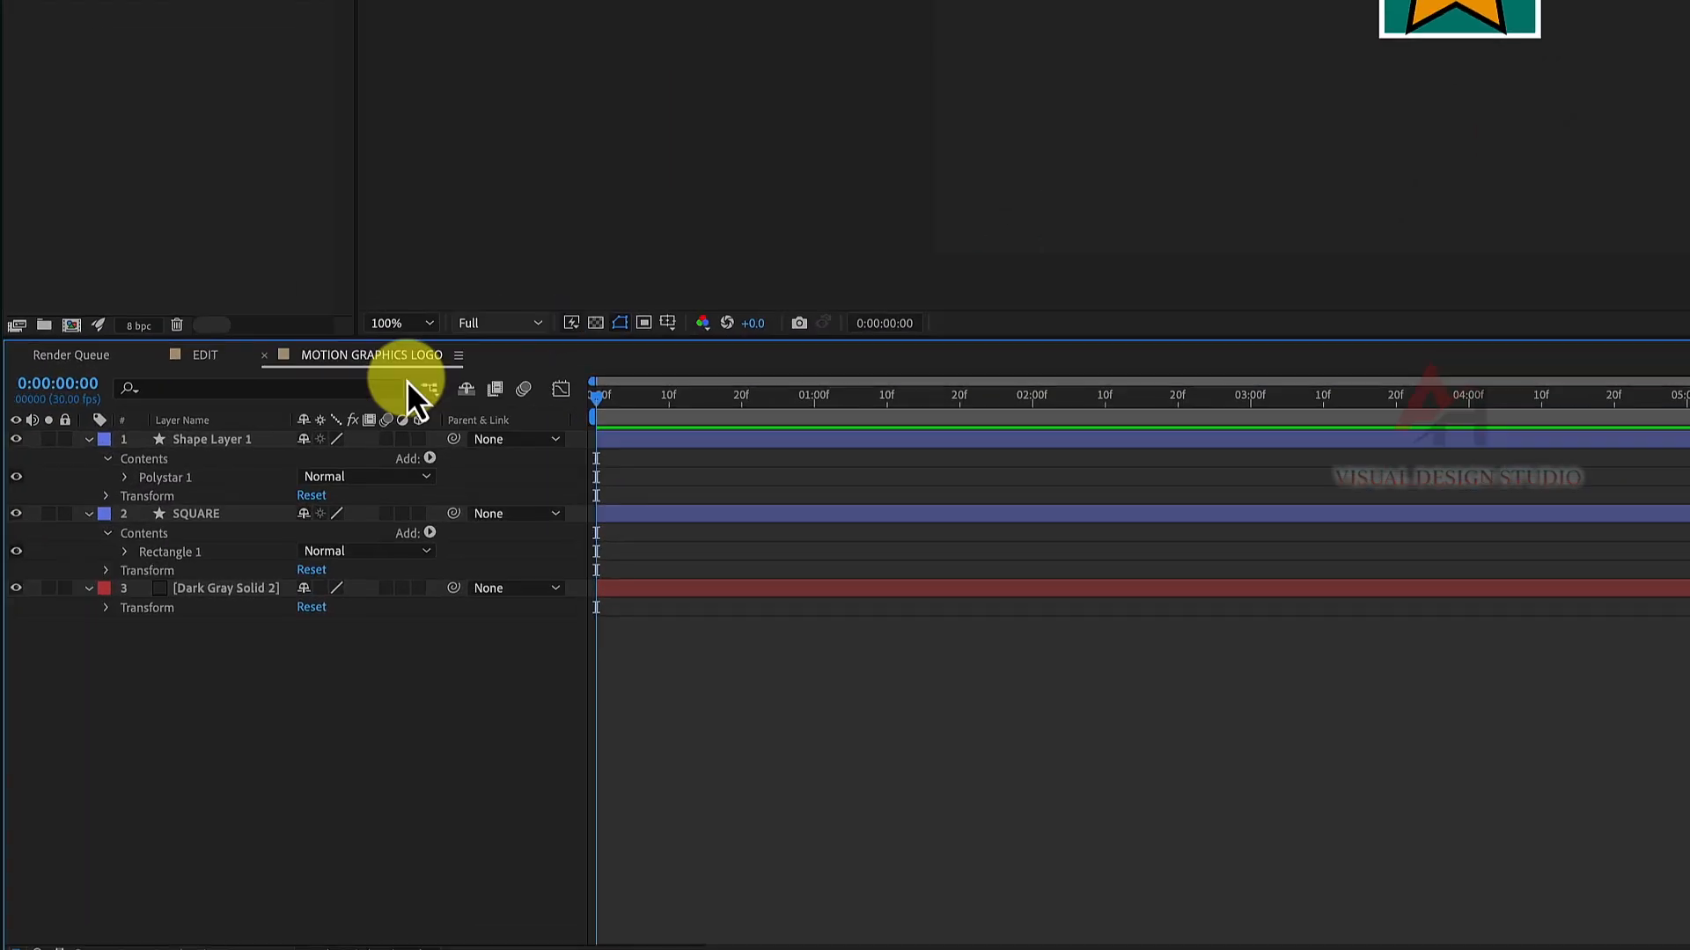
Step: Rename the star's shape layer as STAR LIGHT and deselect it
click(209, 443)
key(Return)
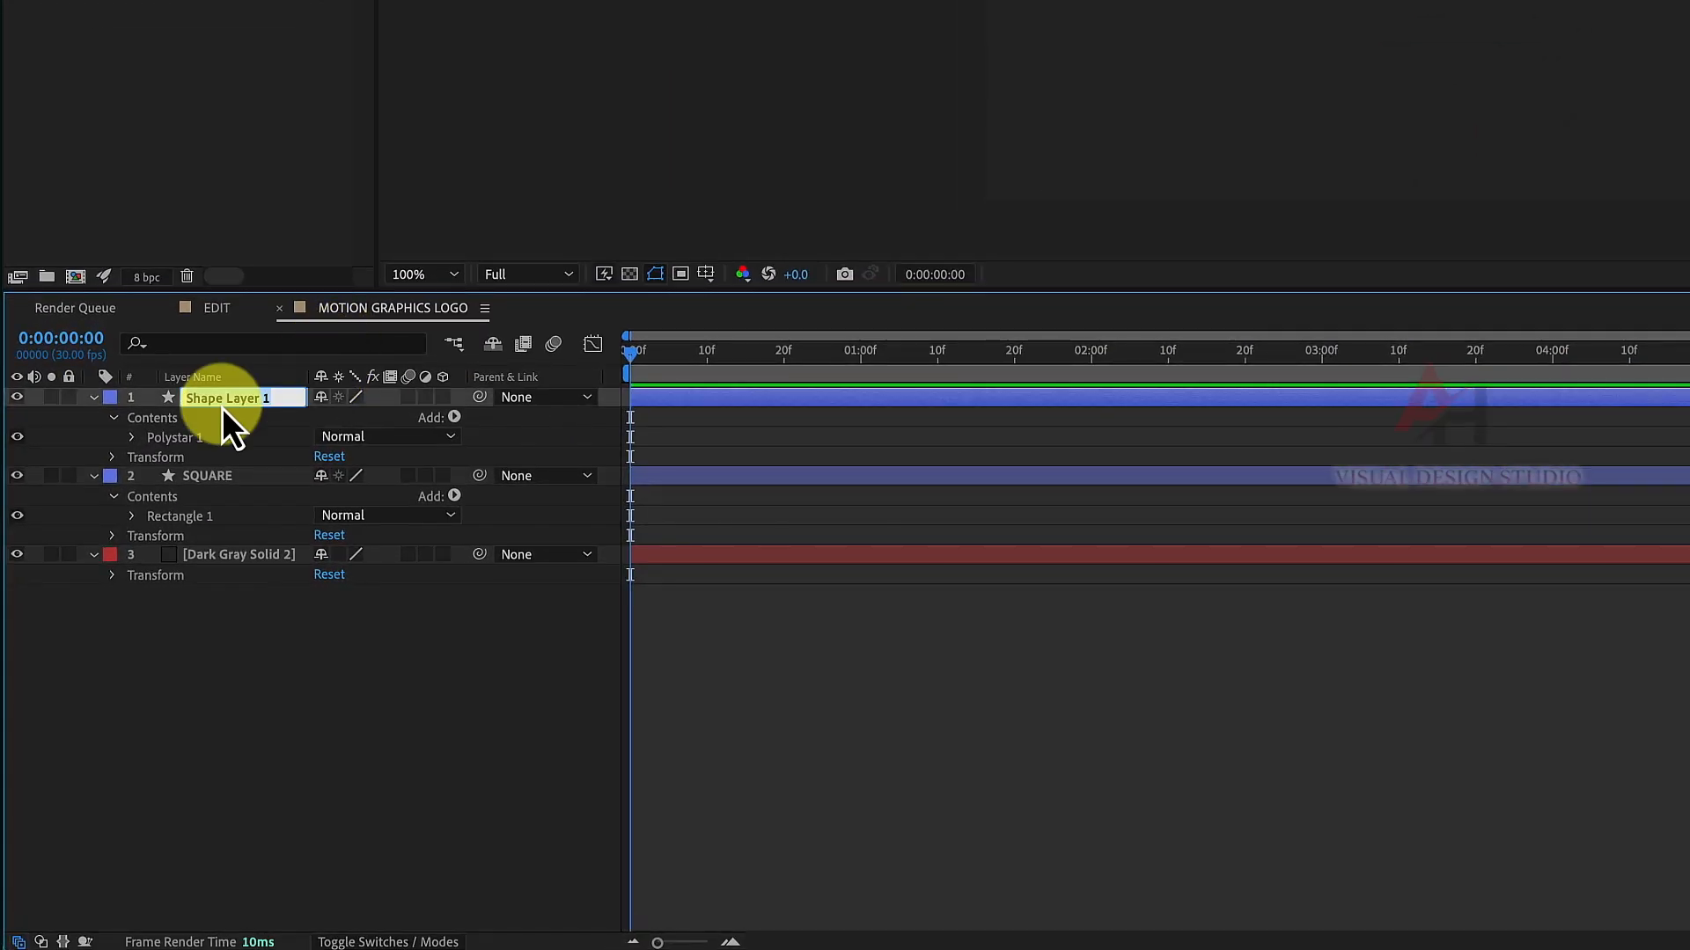
text(STAR LIGHT)
key(Return)
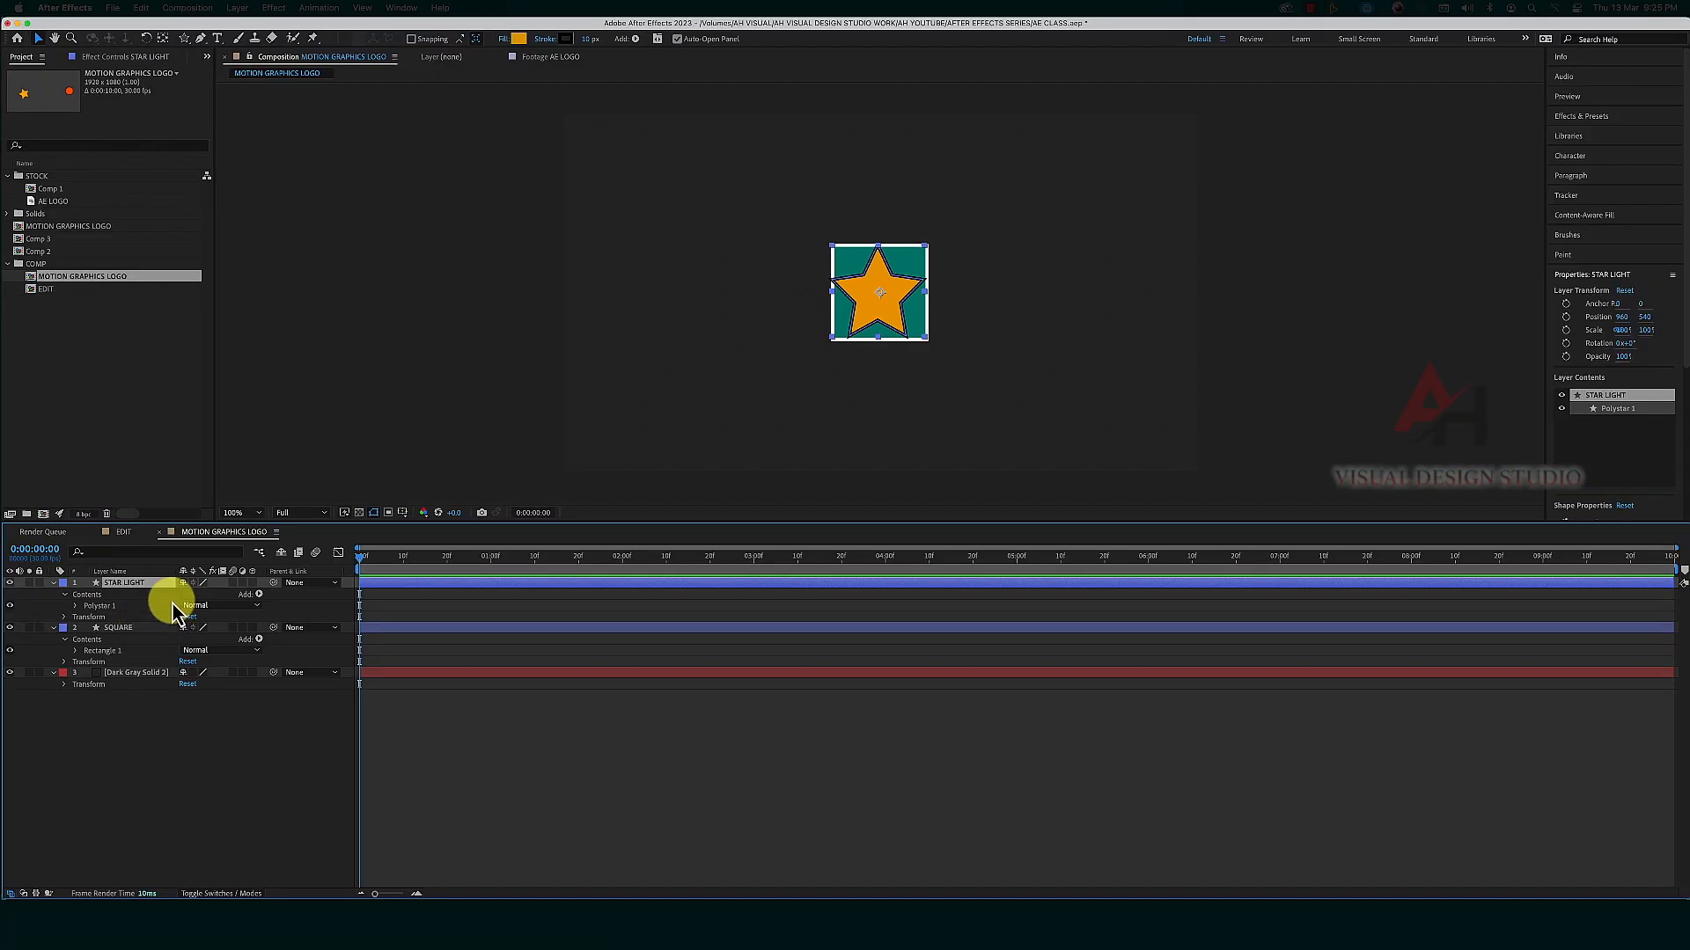
click(1562, 422)
click(1583, 329)
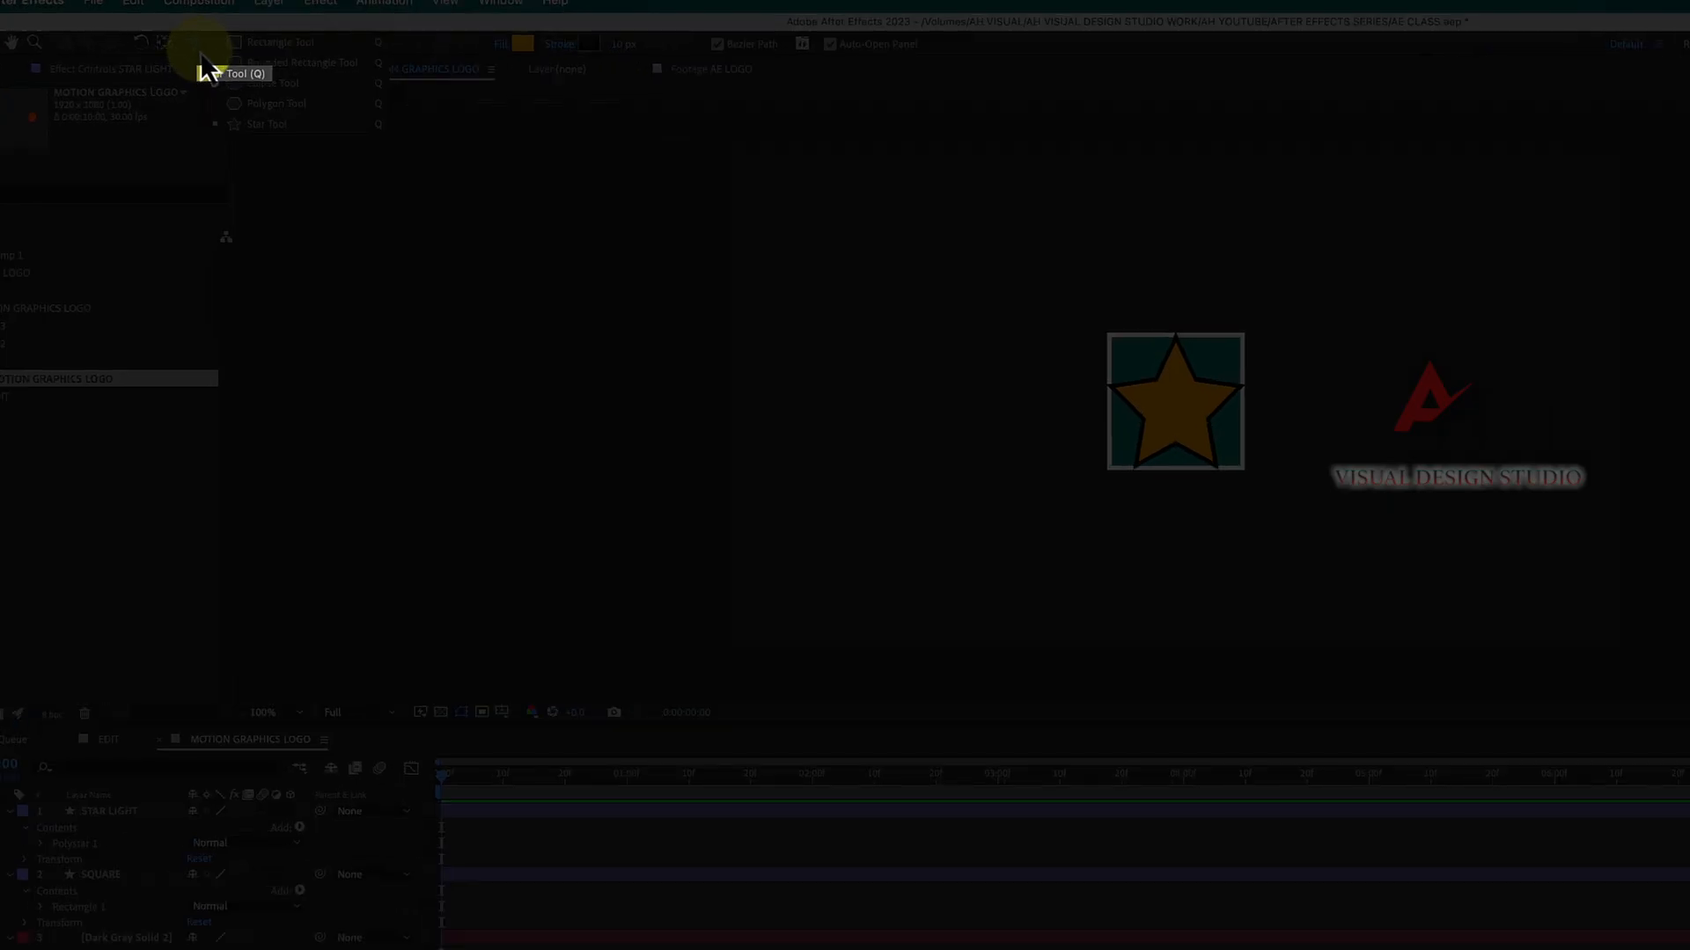
Step: Draw a circle over the star with the Ellipse tool on a new shape layer and align it to the composition's center
drag(184, 38, 234, 64)
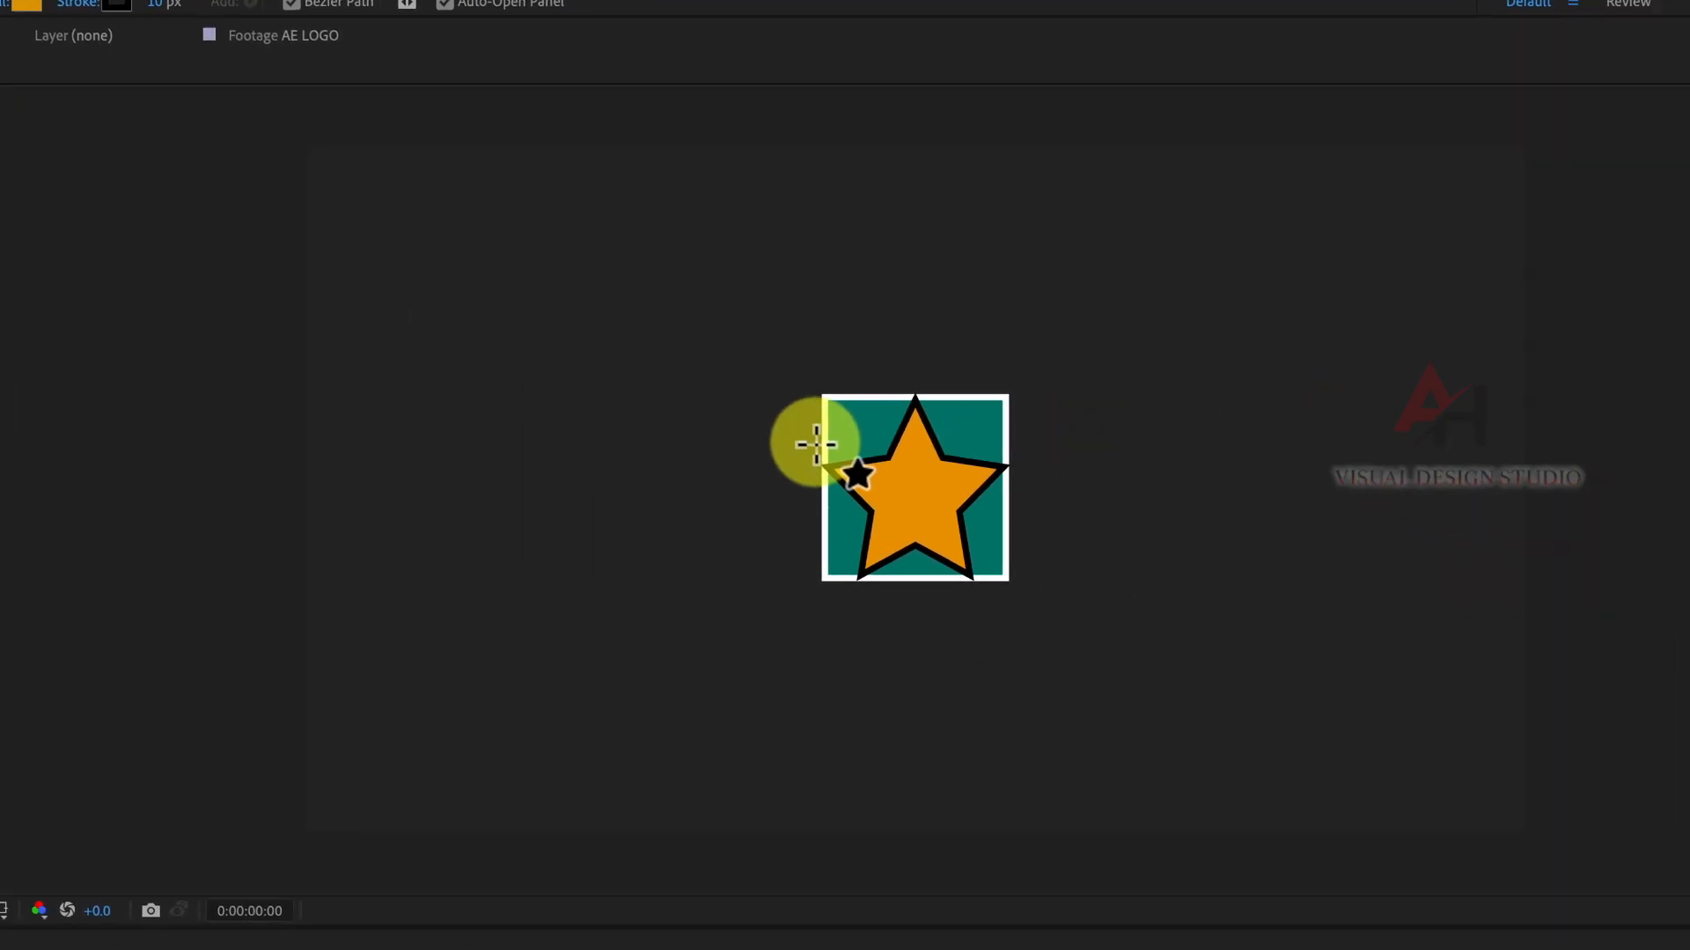
mouse_move(1452, 461)
mouse_down()
mouse_move(1575, 564)
mouse_move(1577, 584)
mouse_up()
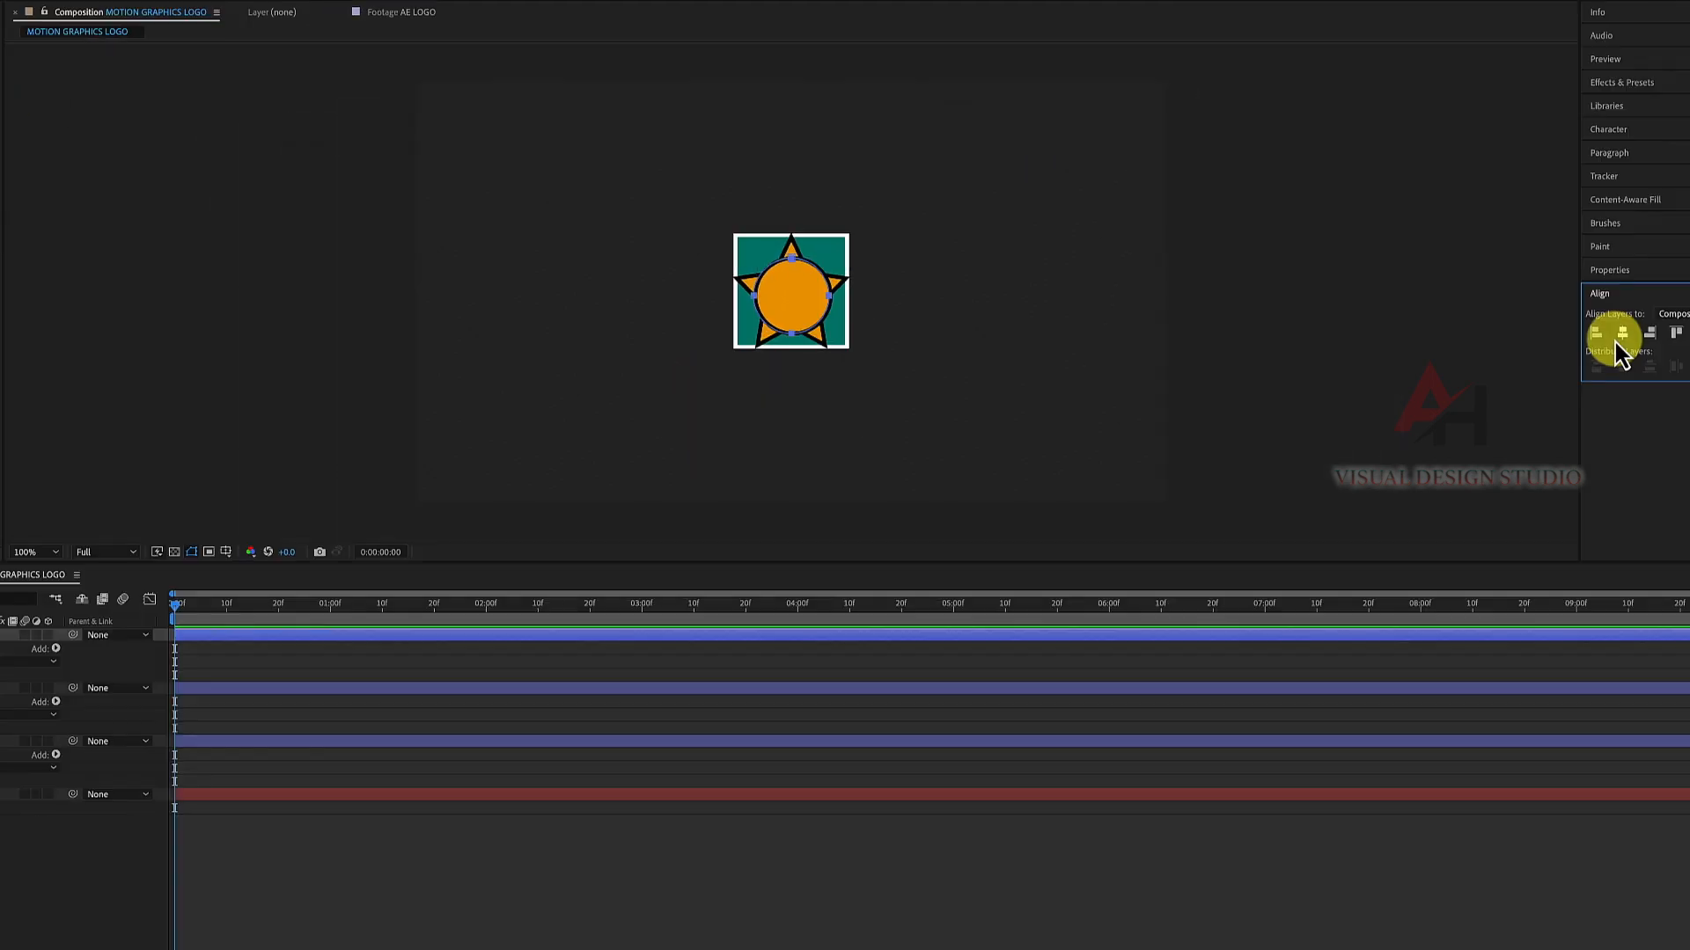
click(1645, 313)
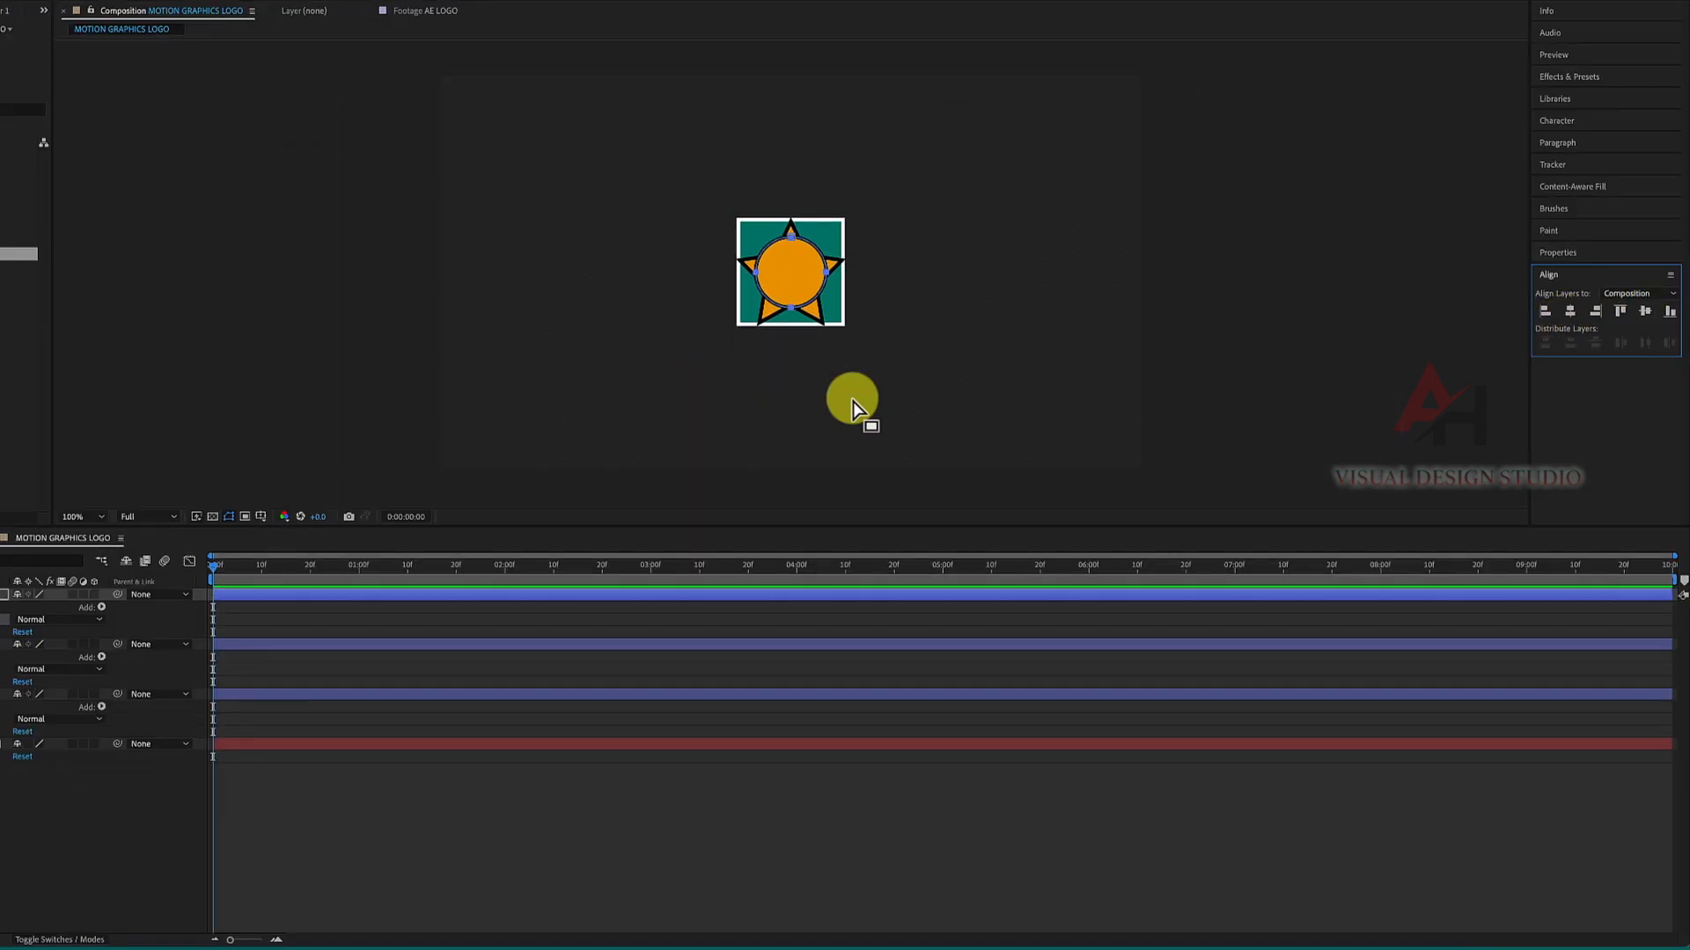
Step: Rename the circle's layer as ROUND and change its fill color to red-orange (FF5900)
key(Return)
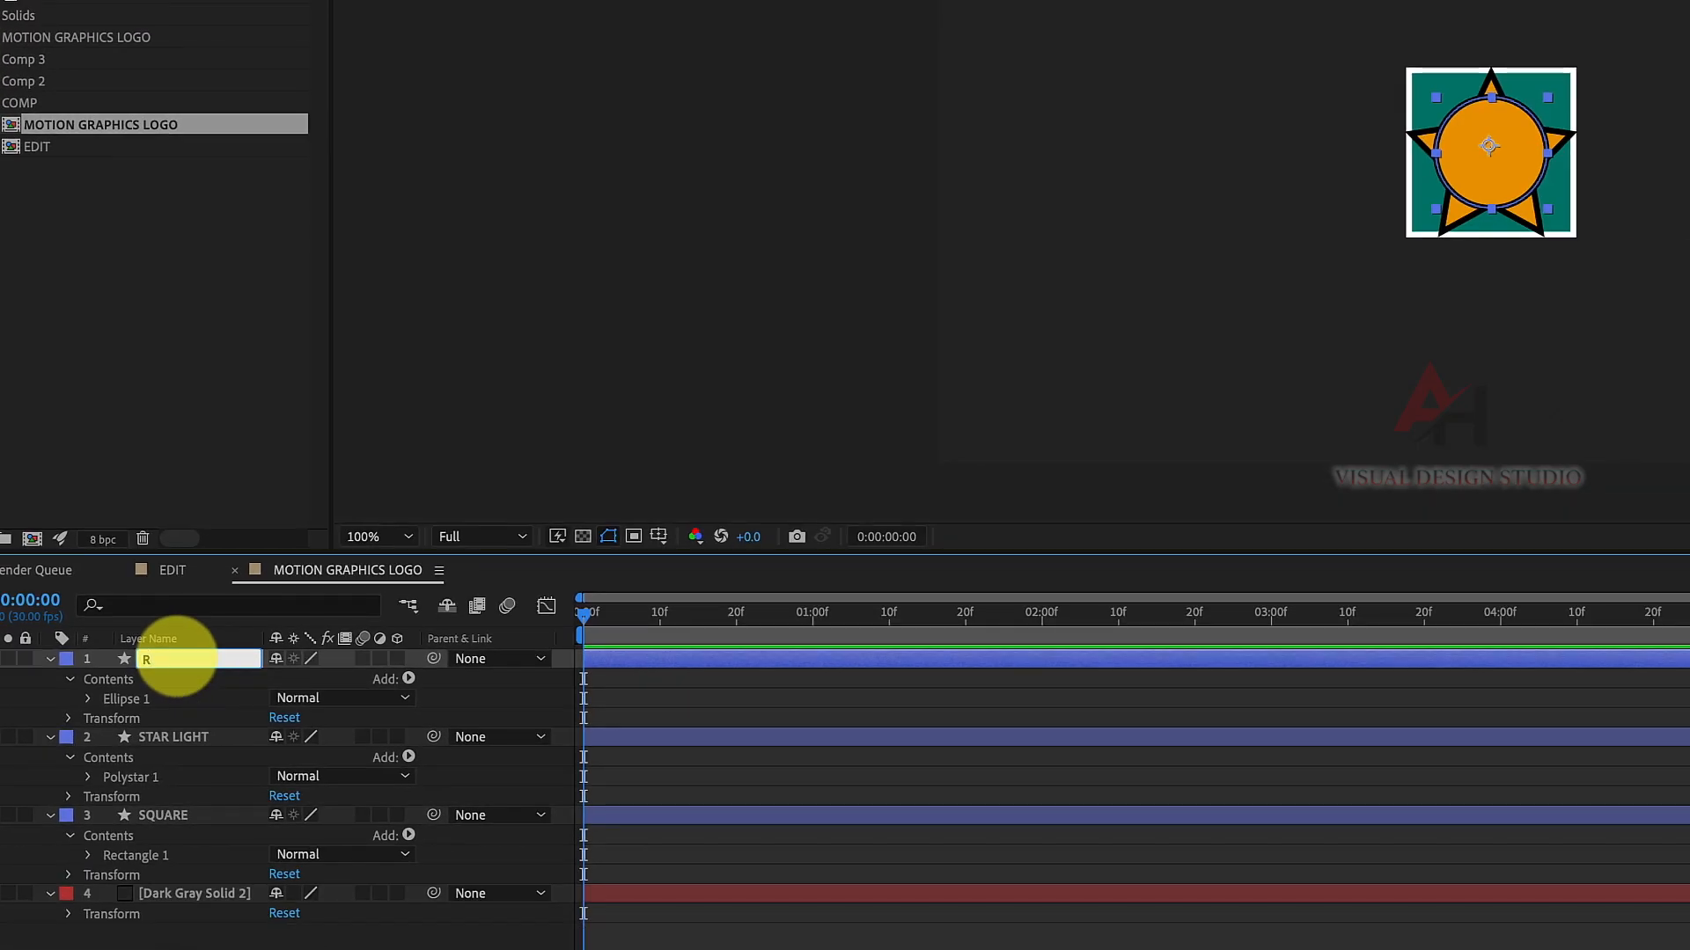
text(ROUND)
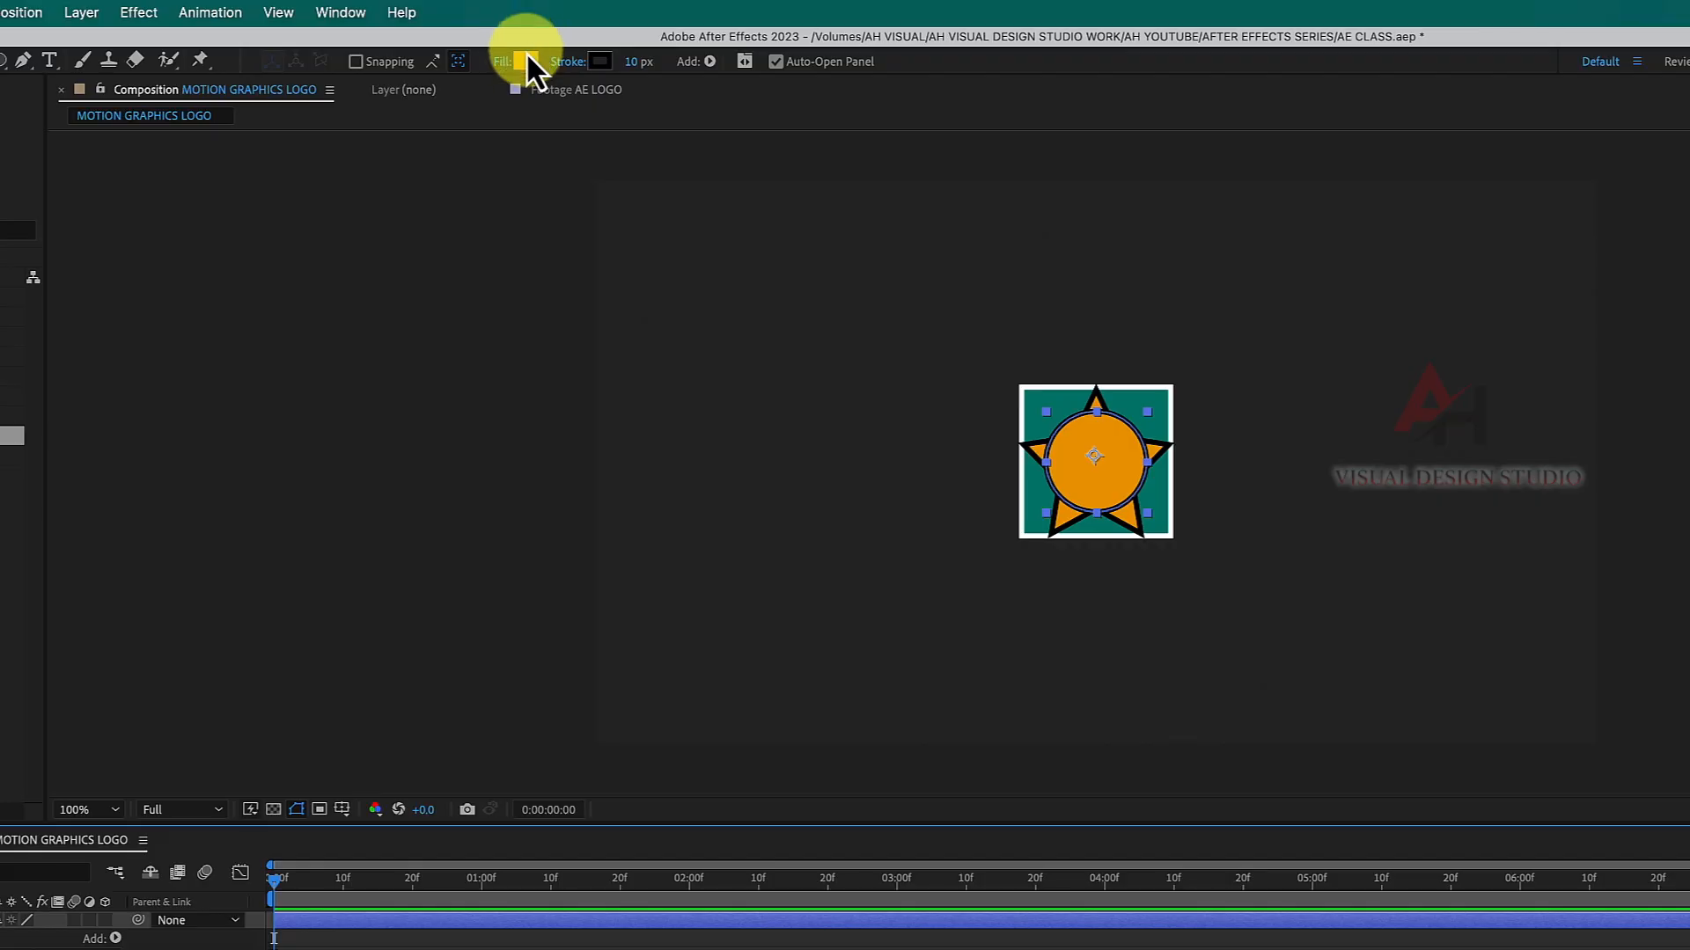
click(525, 60)
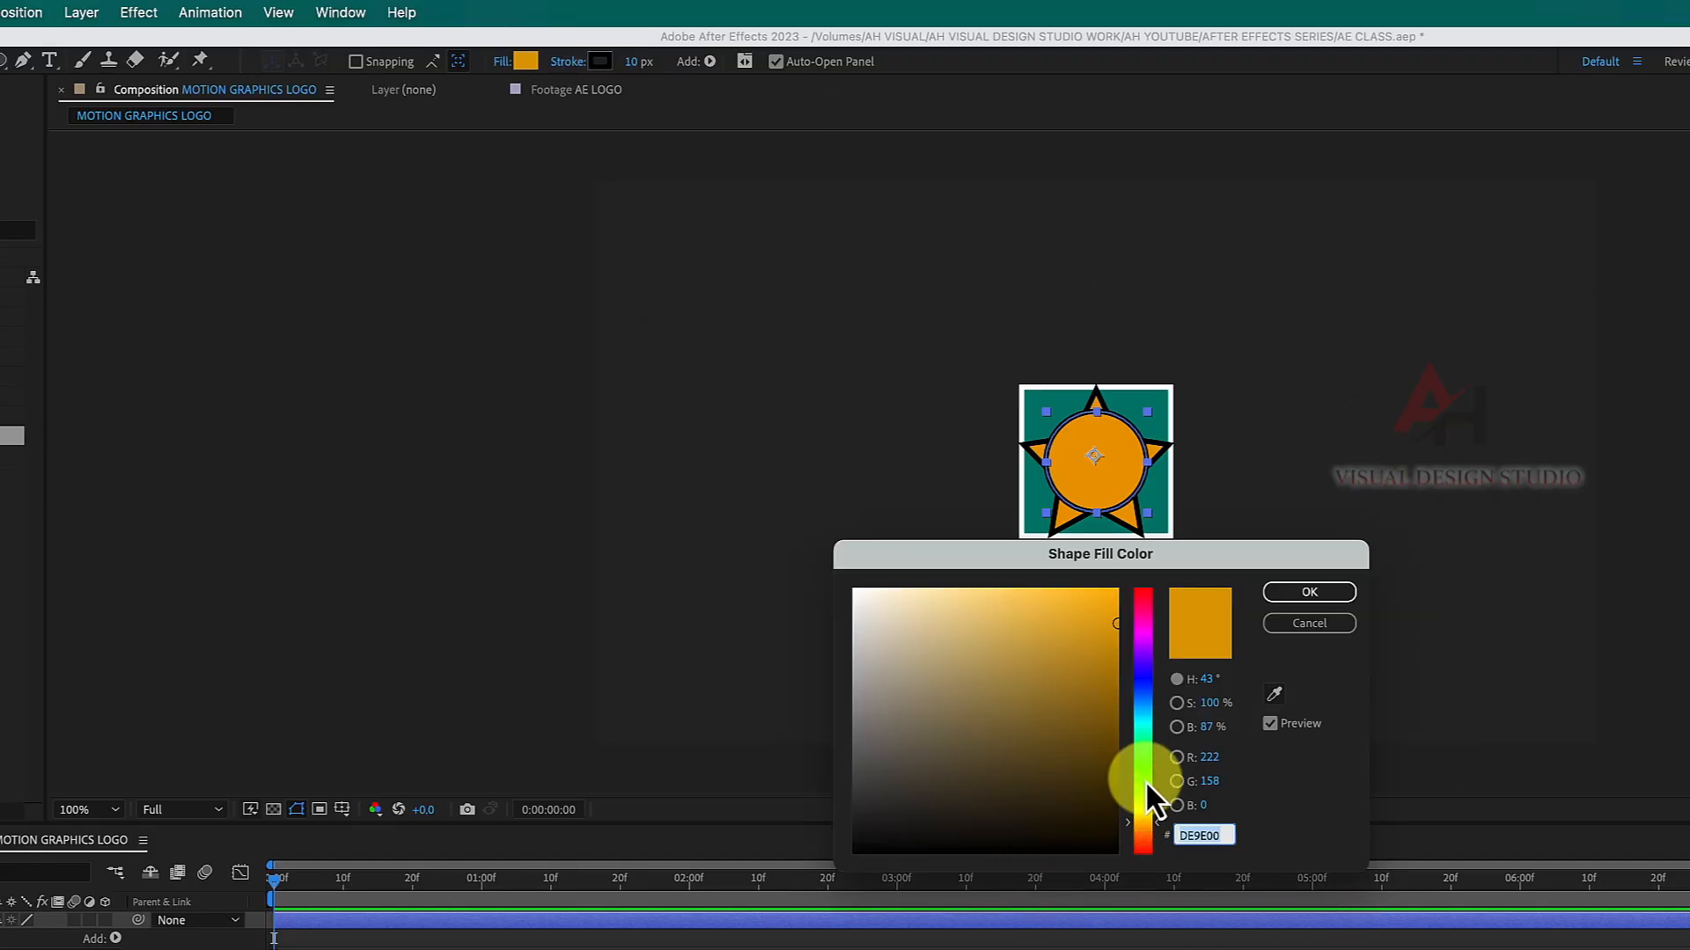
drag(1144, 780, 1122, 872)
mouse_move(1083, 615)
mouse_down()
mouse_move(1130, 731)
mouse_move(1116, 591)
mouse_up()
click(1150, 834)
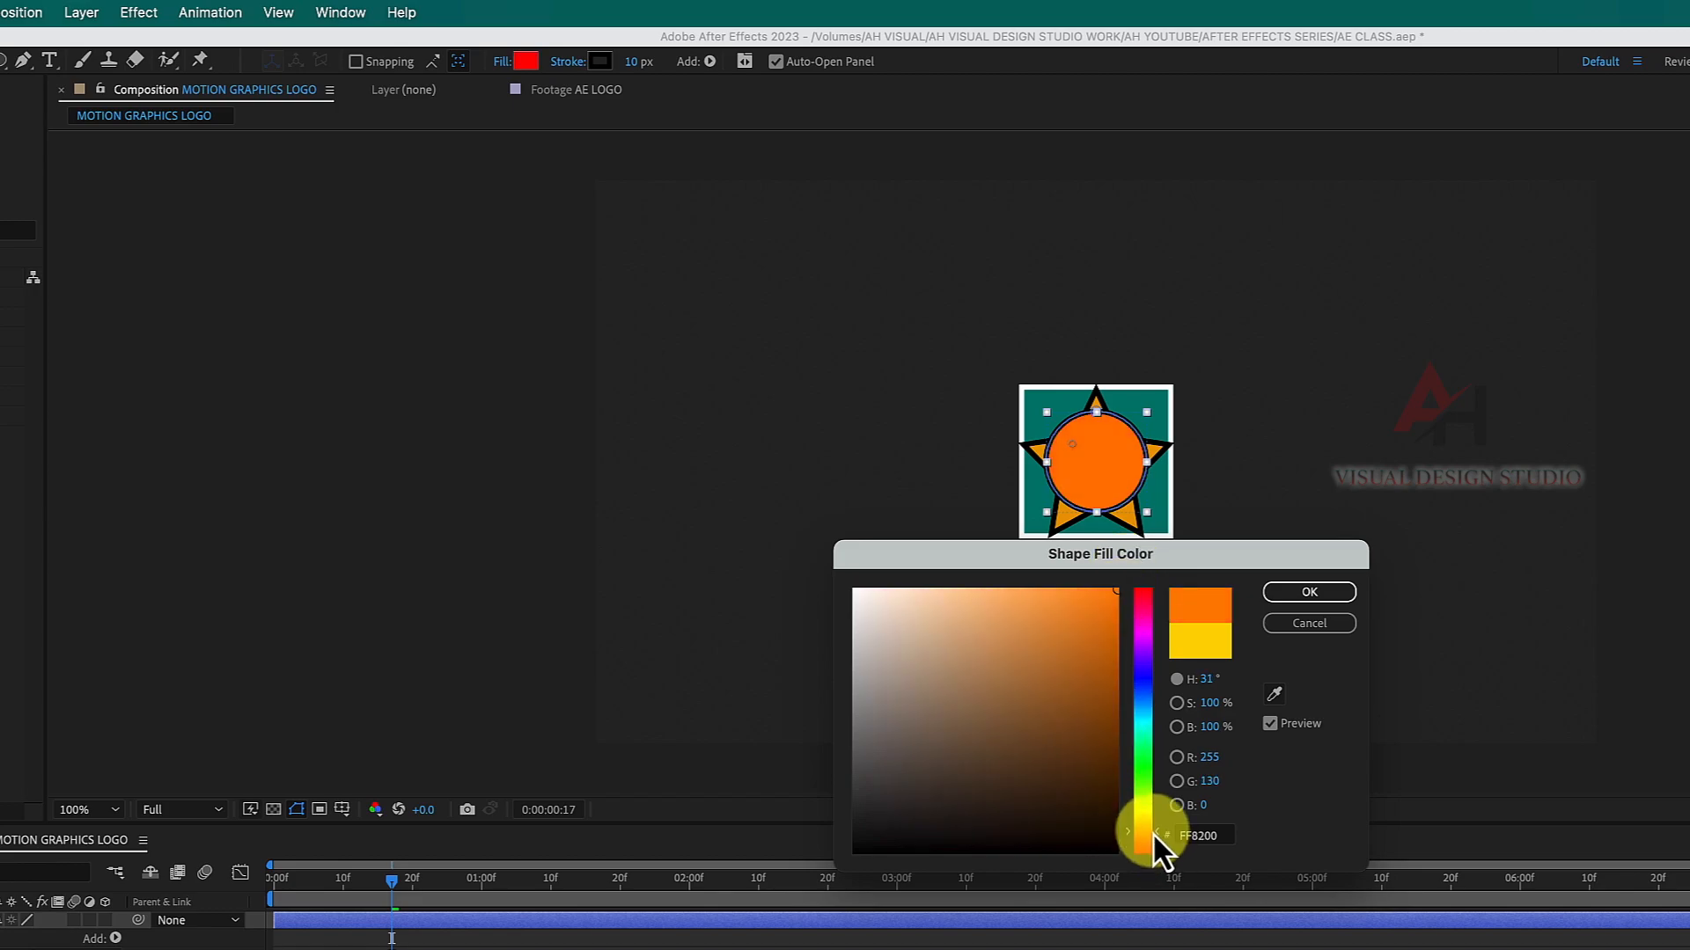
drag(1153, 831, 1153, 838)
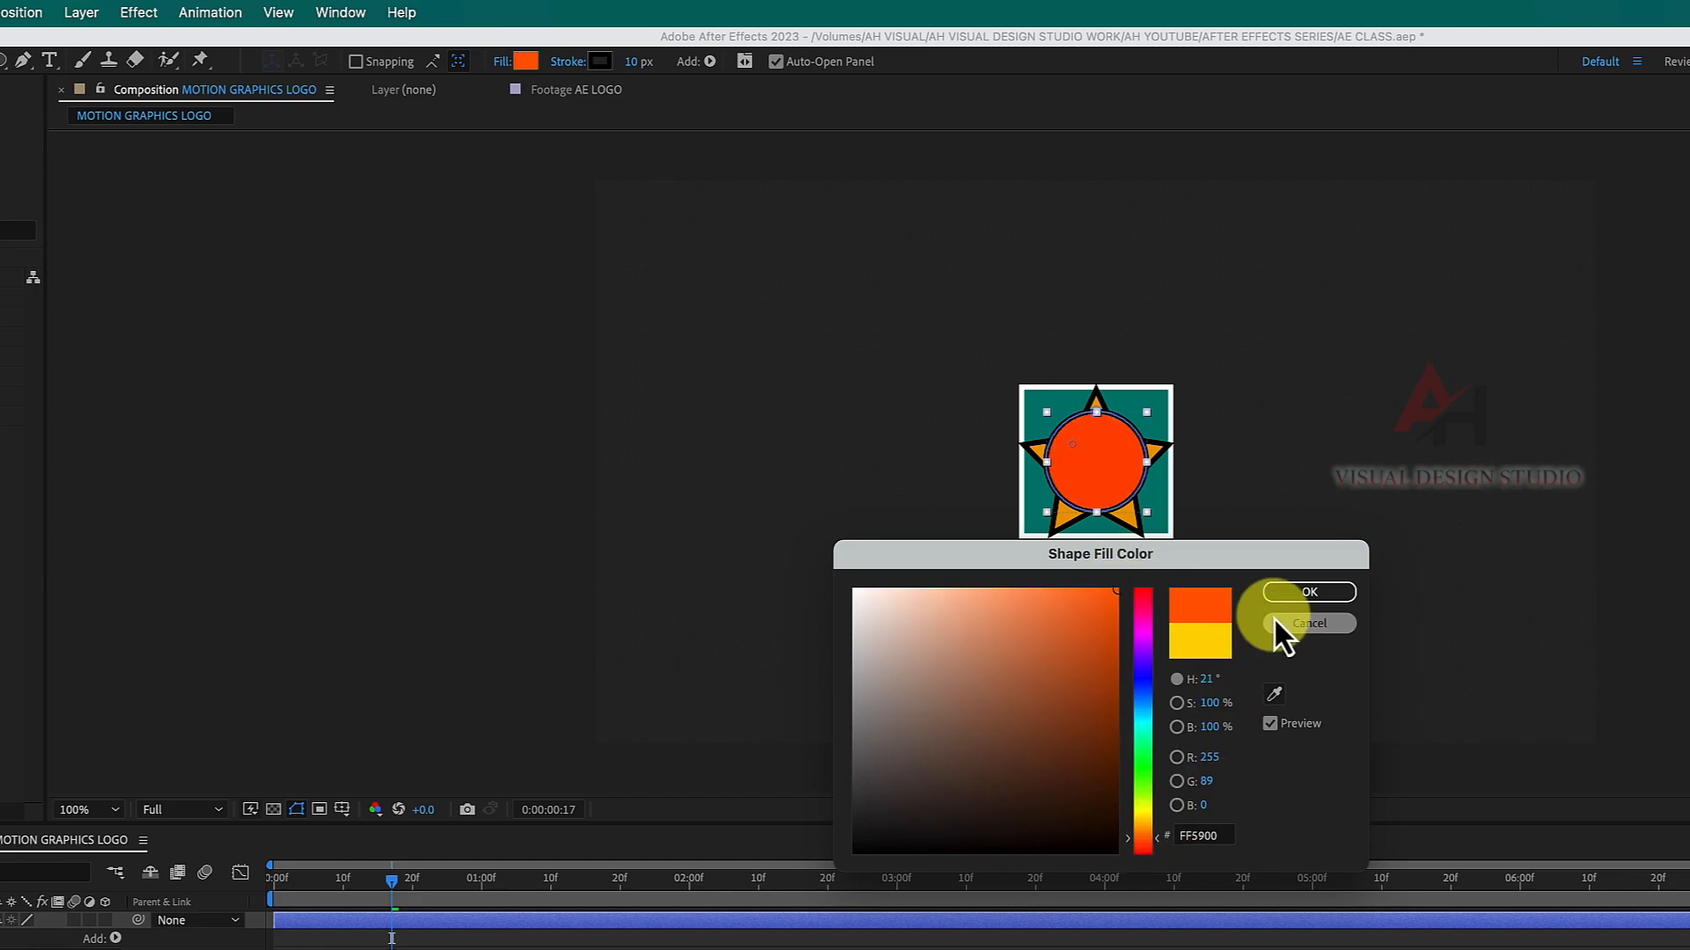
click(1286, 595)
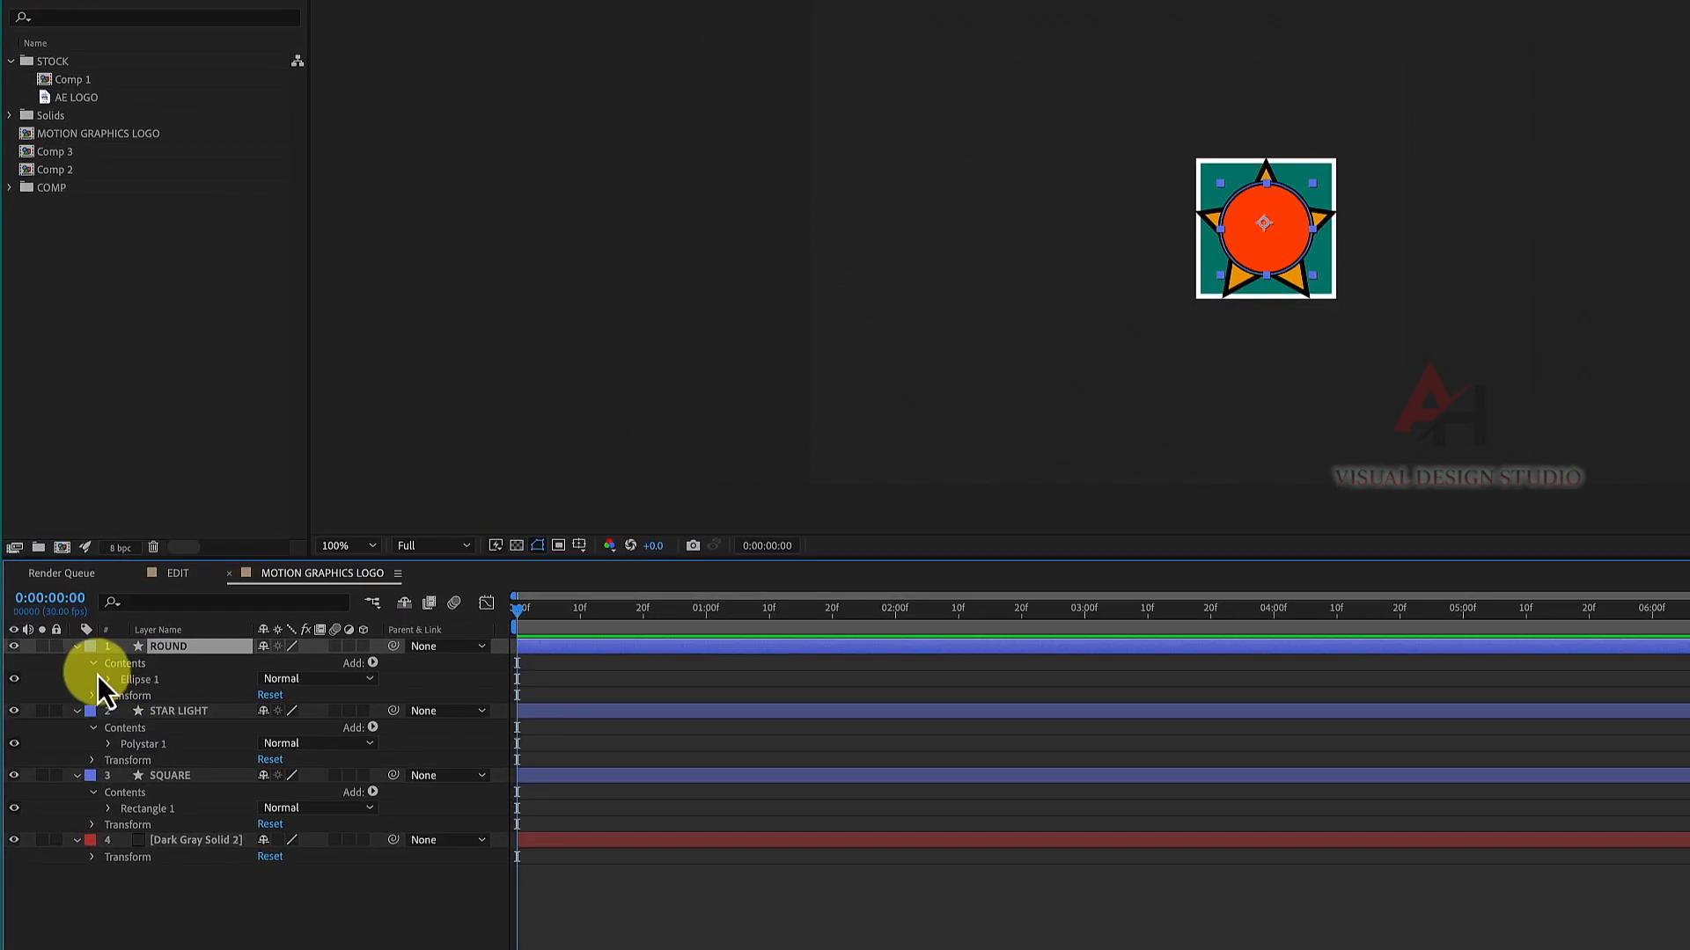
Step: Expand the ROUND layer's Transform properties and add Position keyframes at 0:00 and 1:00
click(93, 696)
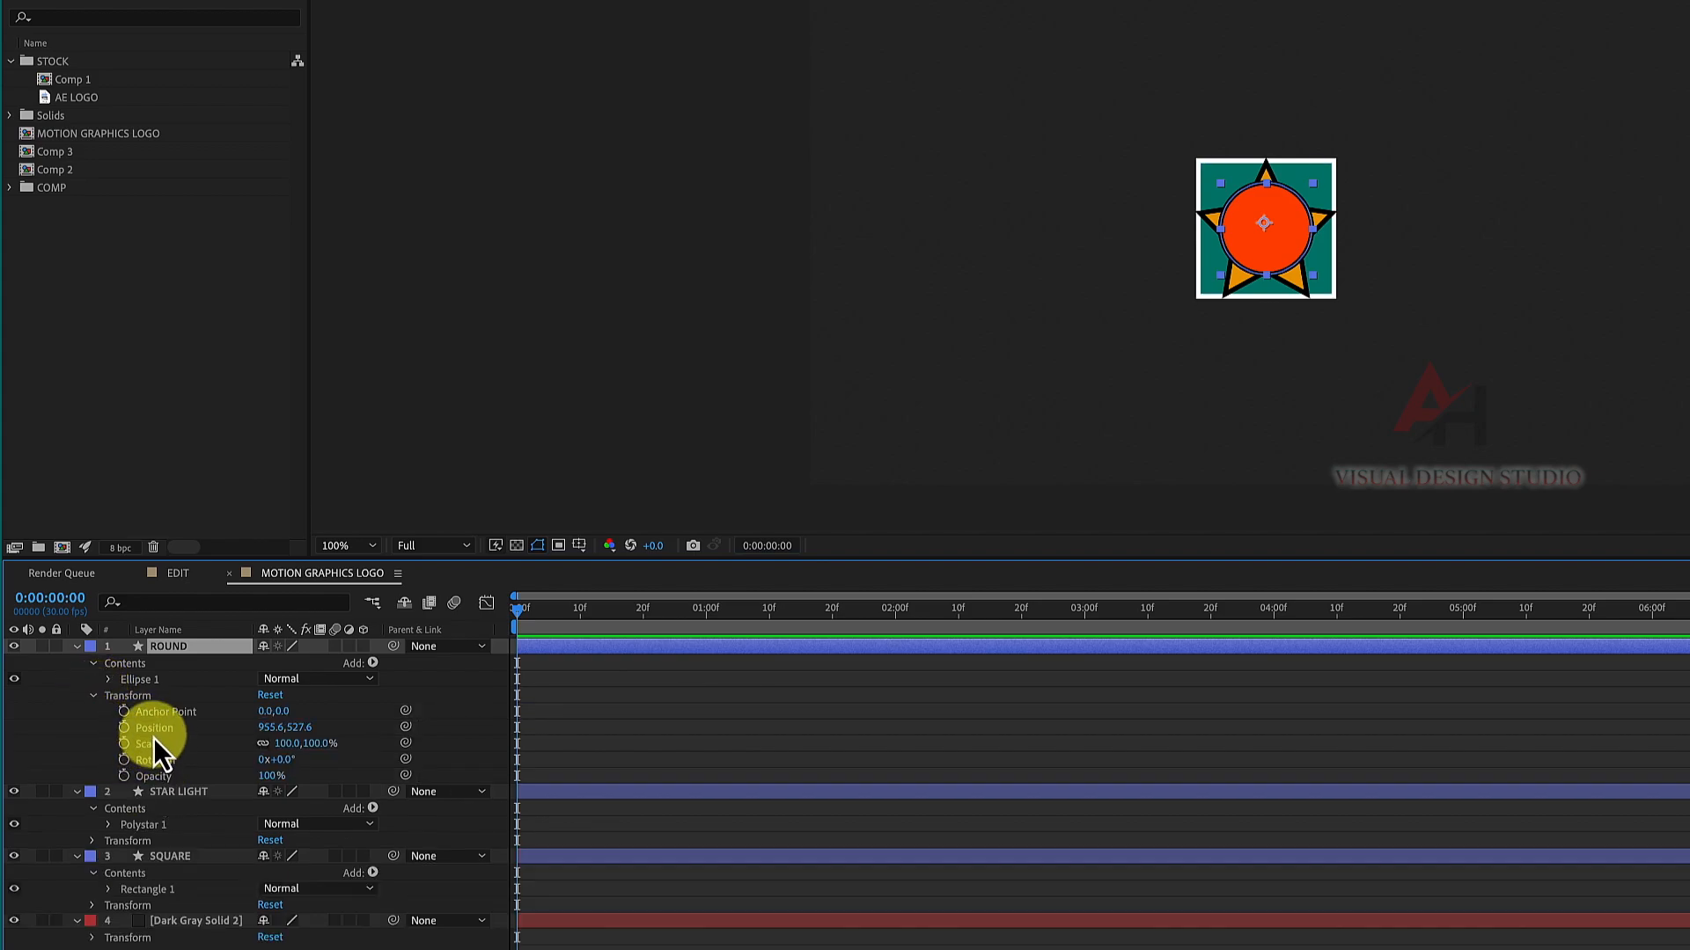
click(124, 728)
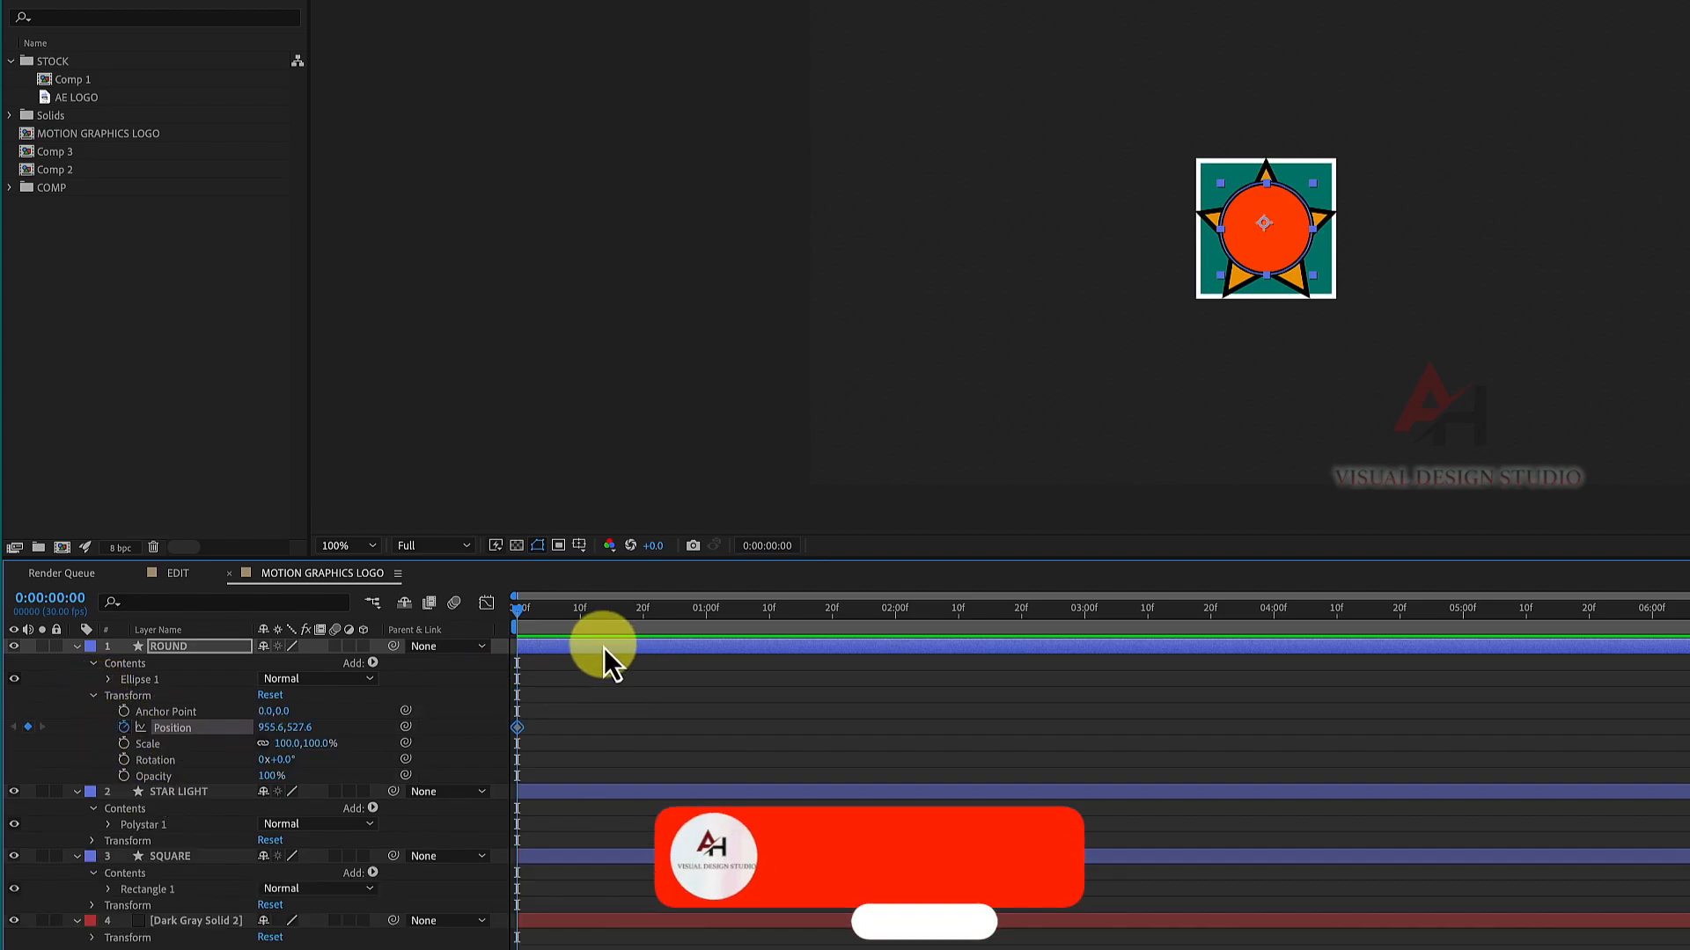
mouse_move(706, 616)
mouse_down()
mouse_move(735, 618)
mouse_move(705, 625)
mouse_up()
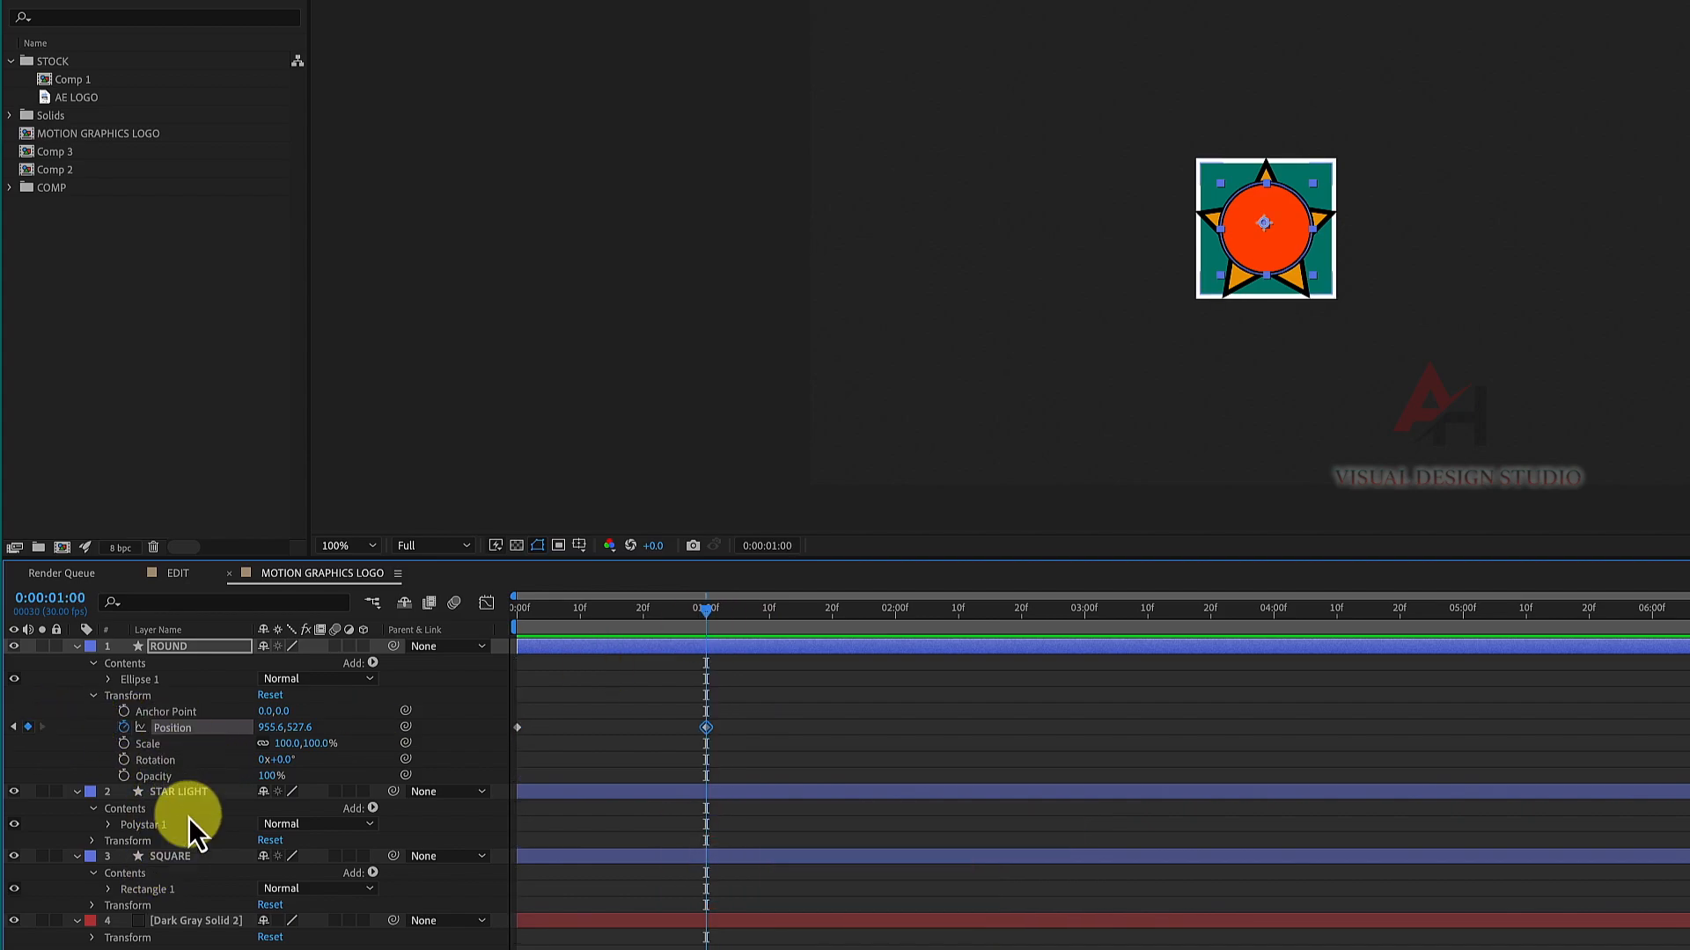
Step: Show only Position and Scale for the ROUND, STAR LIGHT and SQUARE layers, and collapse all layers
click(76, 648)
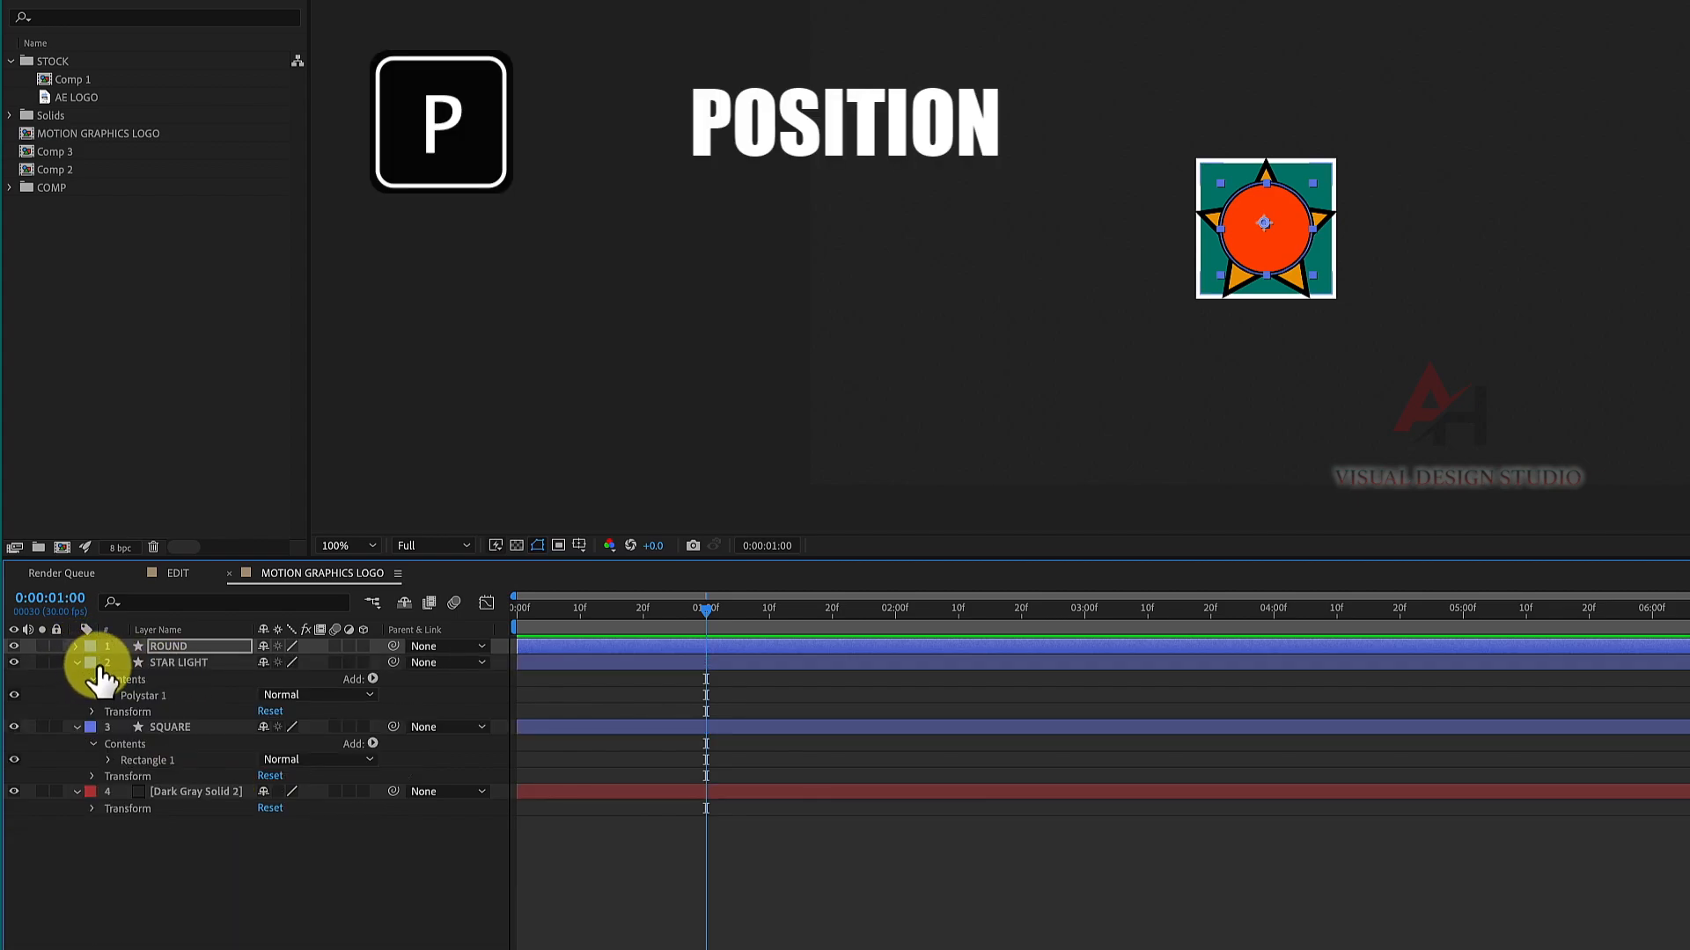
shift+click(148, 727)
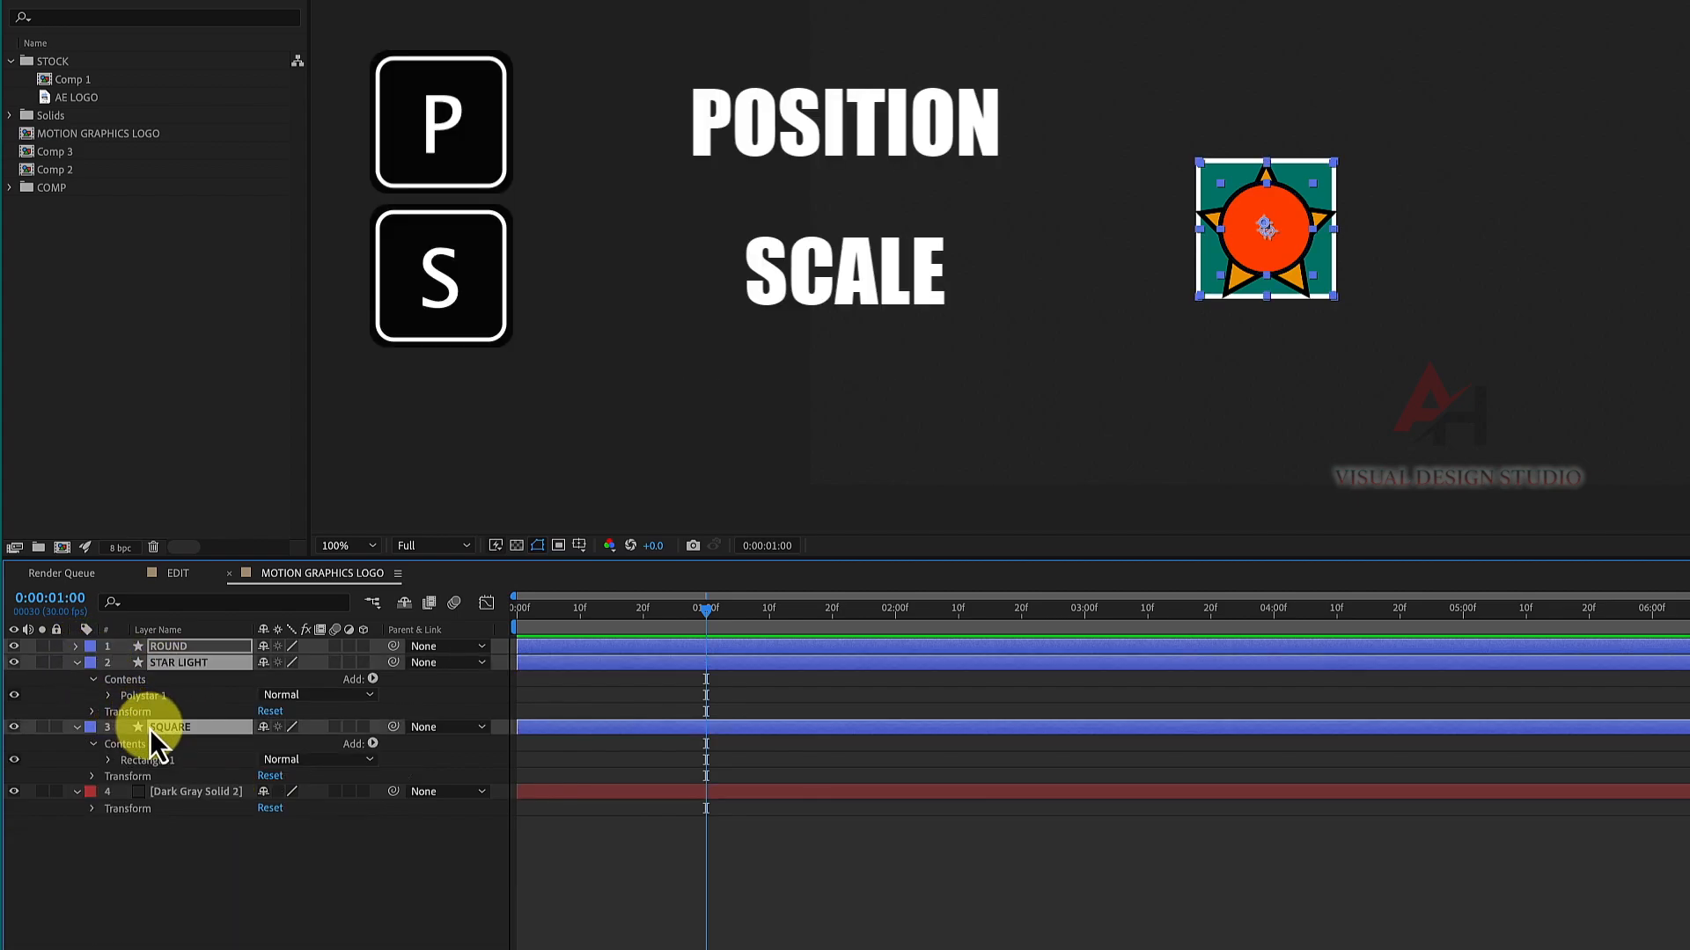
key(p)
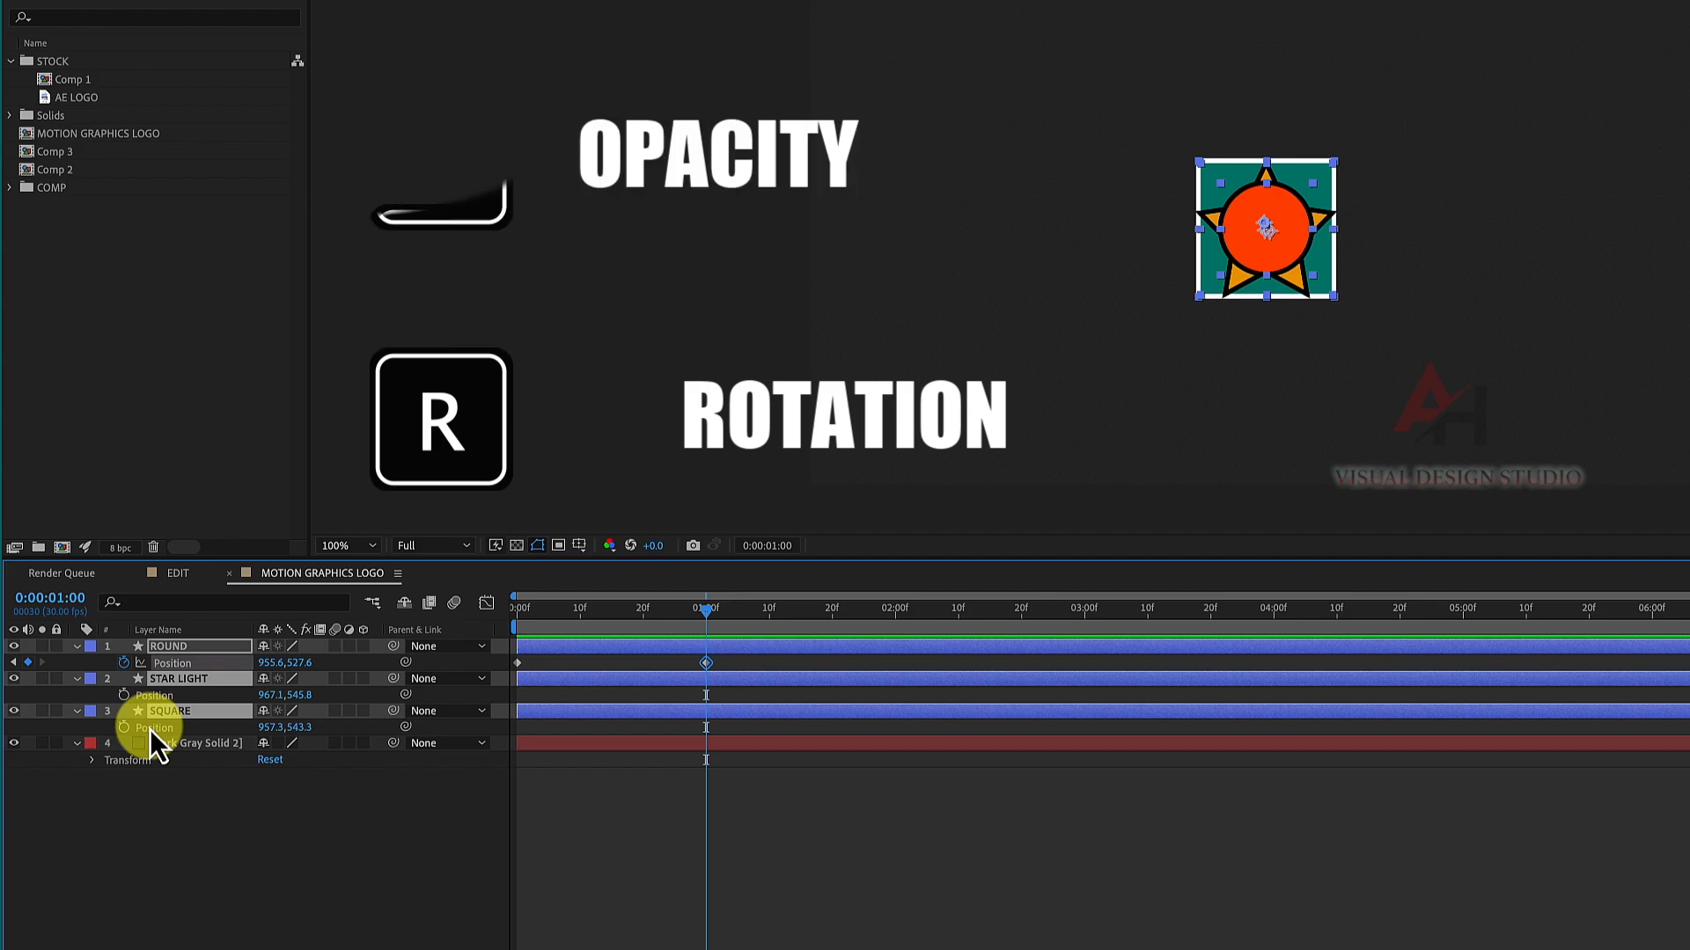
key(shift+s)
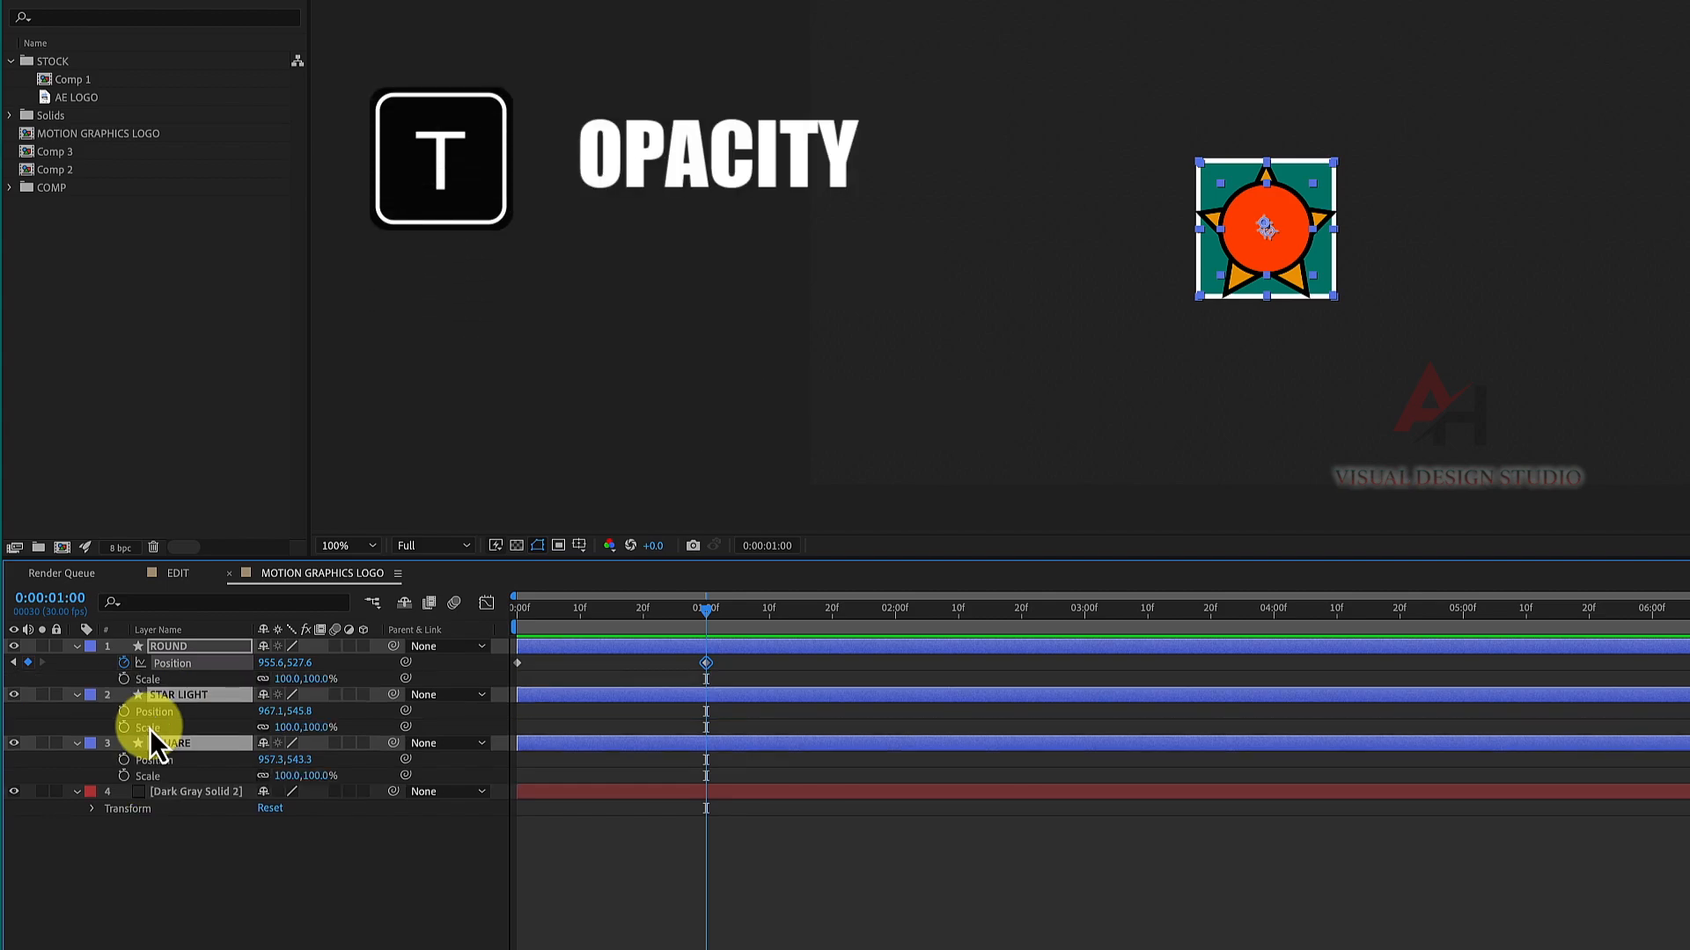
click(230, 903)
key(u)
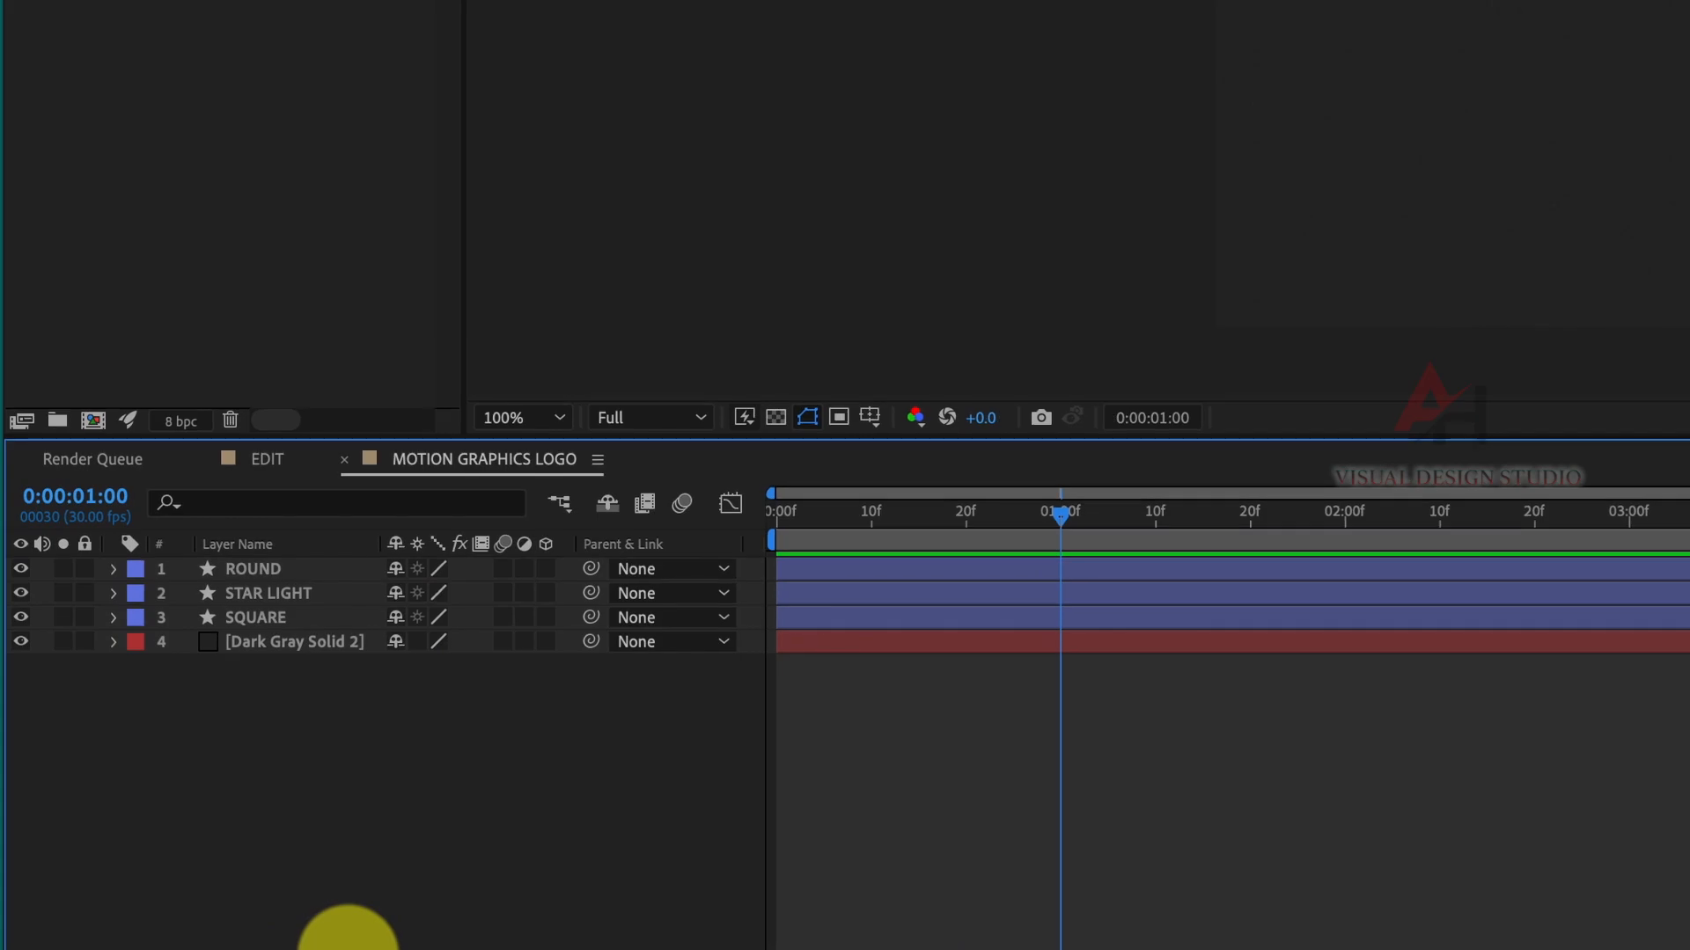
Step: Show the Scale, Position and Rotation properties of every layer in the composition
key(s)
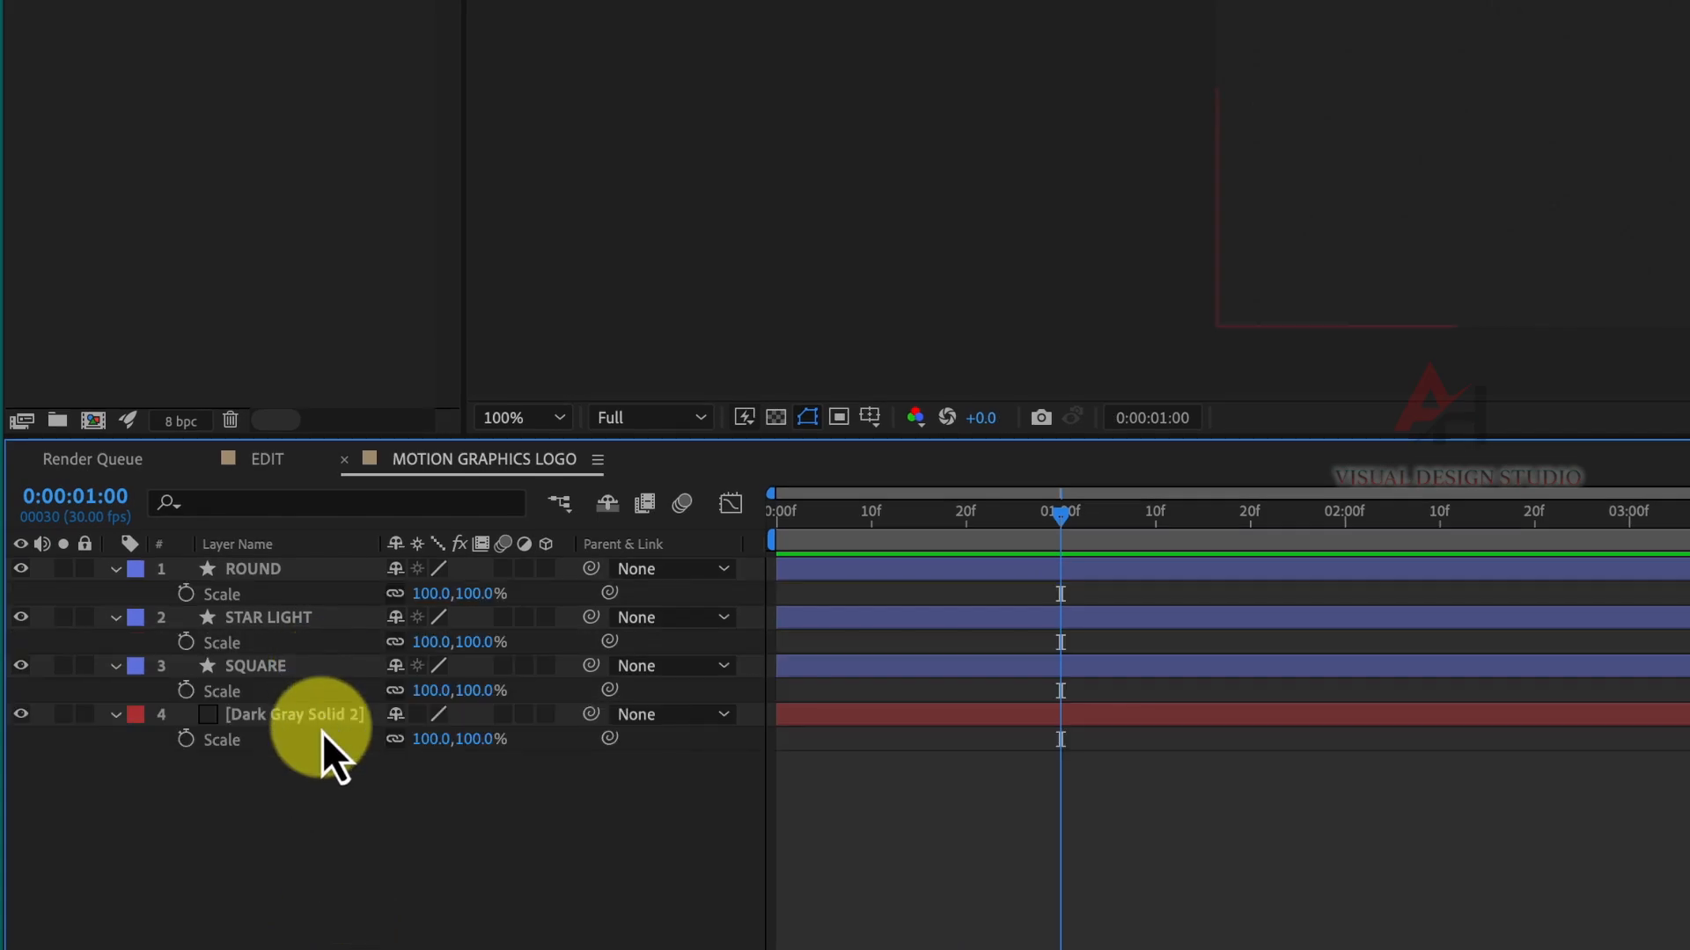
key(shift+p)
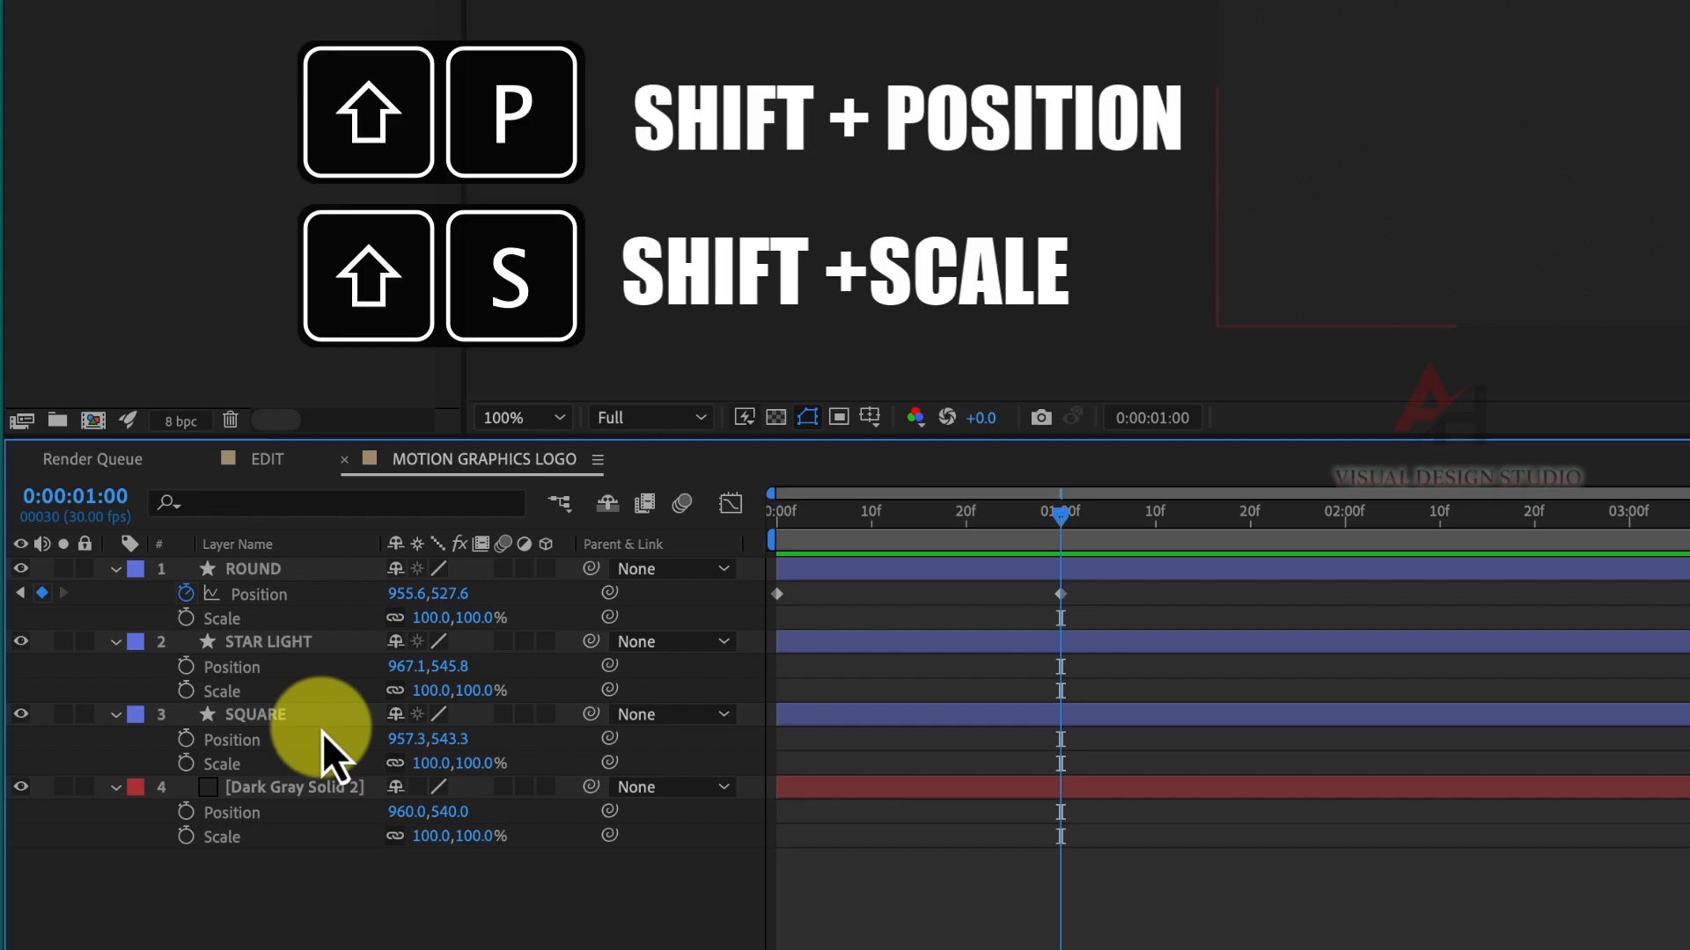
key(shift+r)
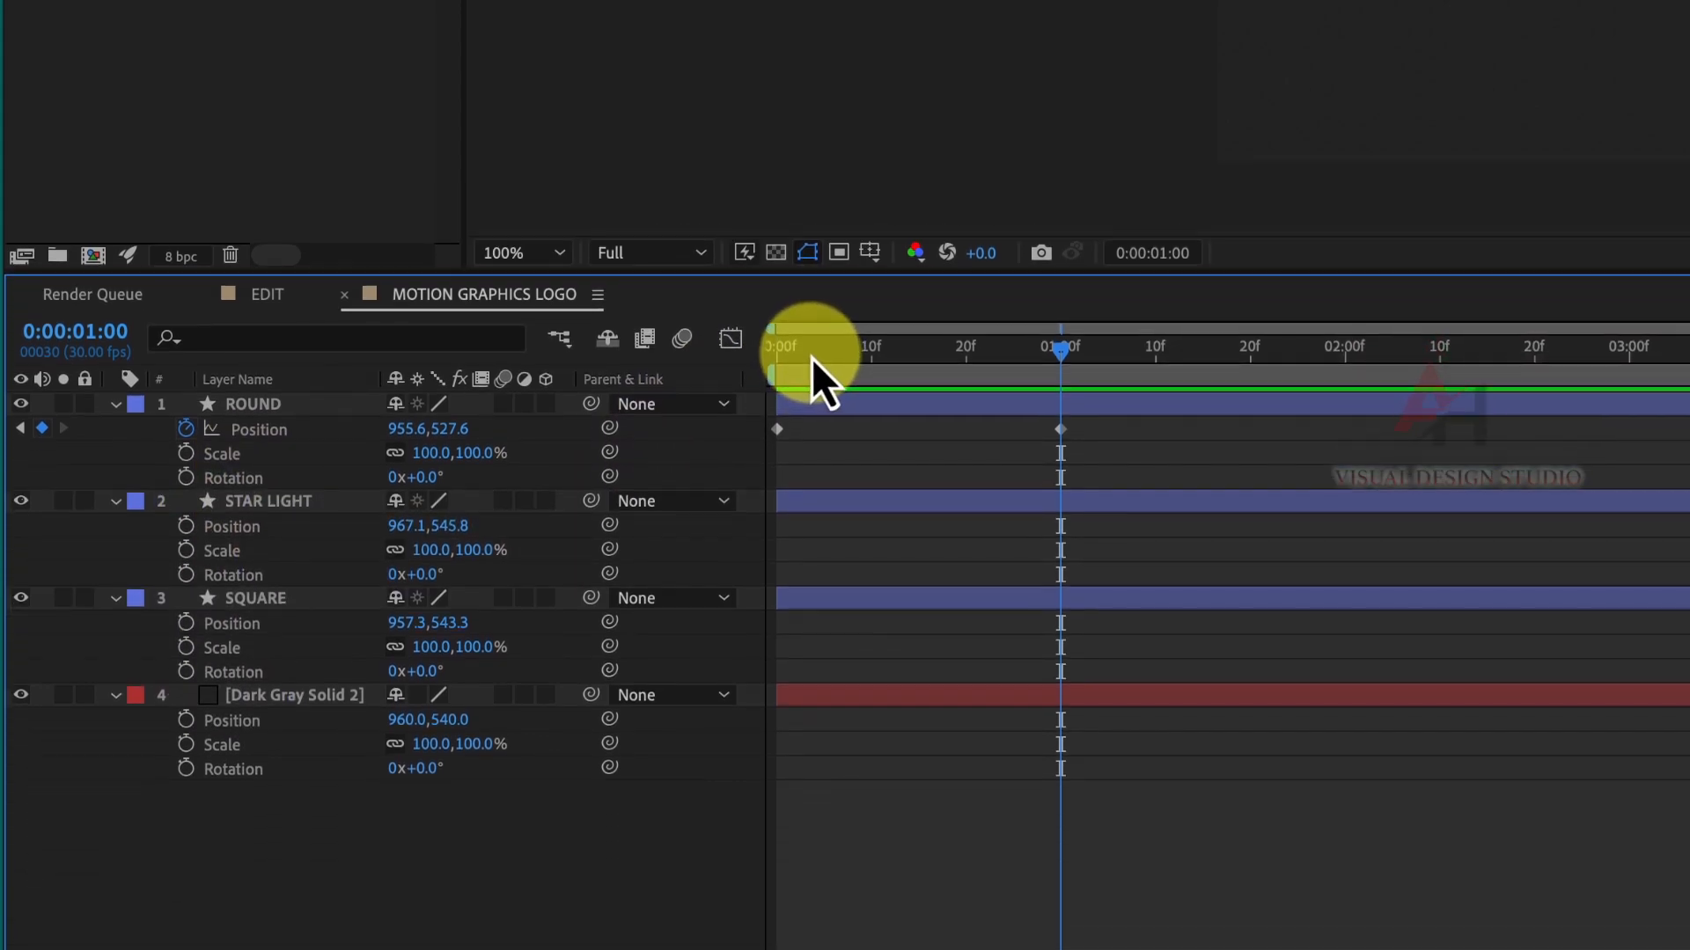
Step: At 0:00, add Scale and Rotation keyframes to ROUND, and Position, Scale and Rotation keyframes to STAR LIGHT and SQUARE
click(766, 529)
click(185, 439)
click(185, 464)
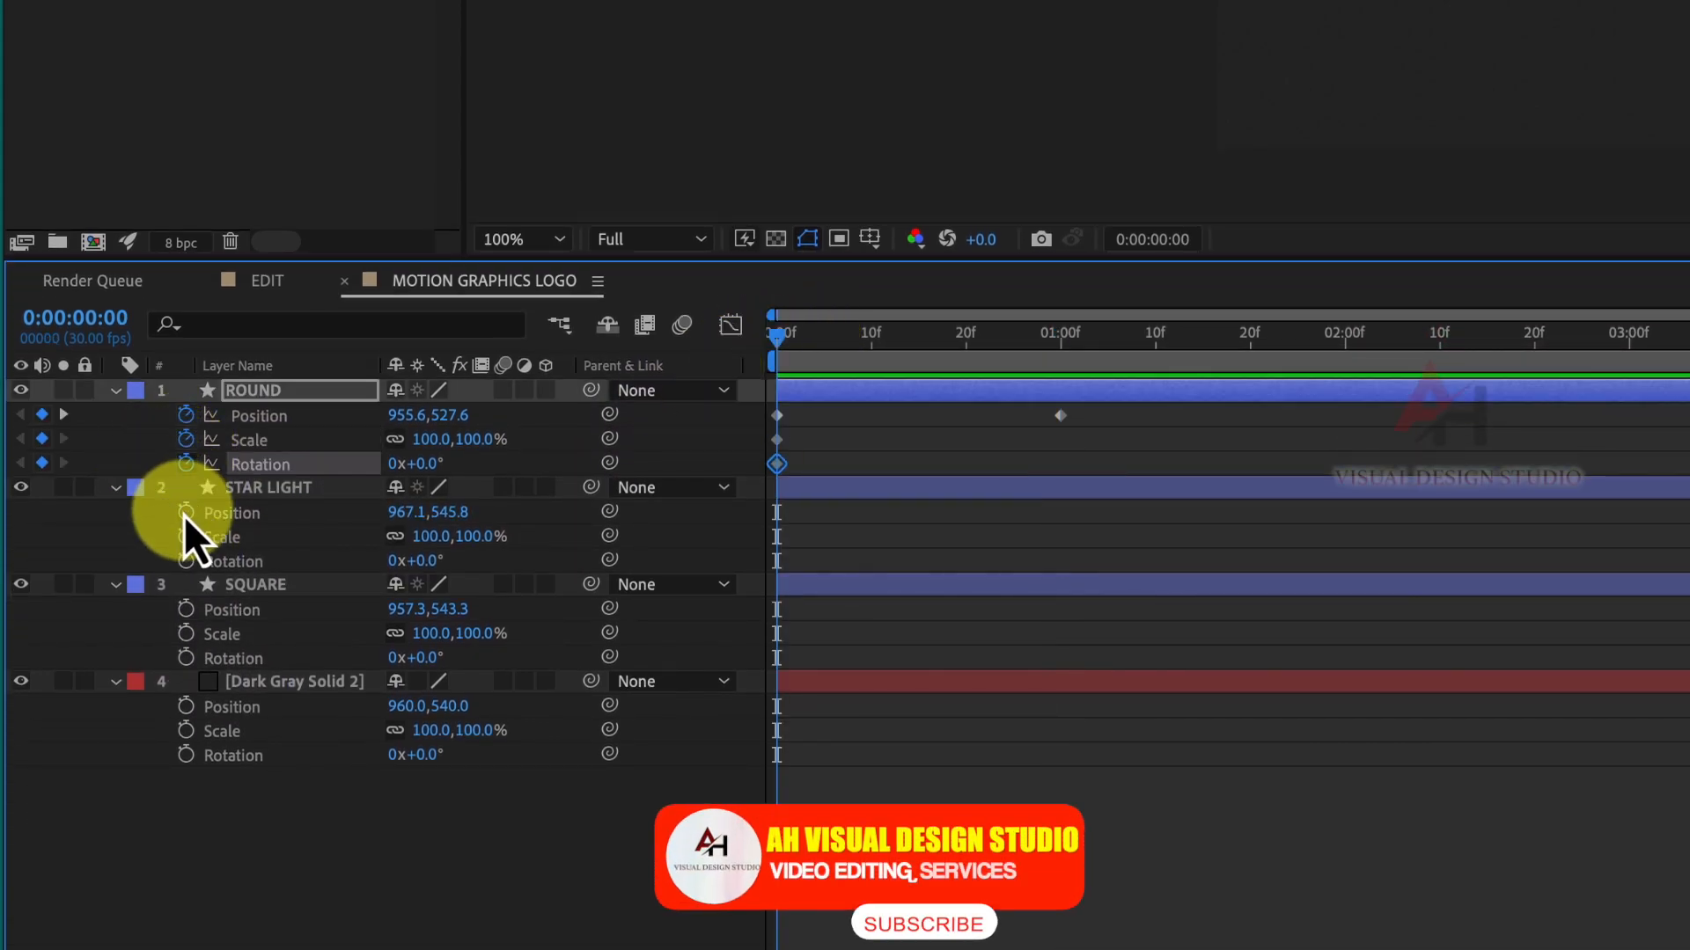
click(185, 512)
click(185, 536)
click(185, 560)
click(185, 609)
click(185, 634)
click(184, 658)
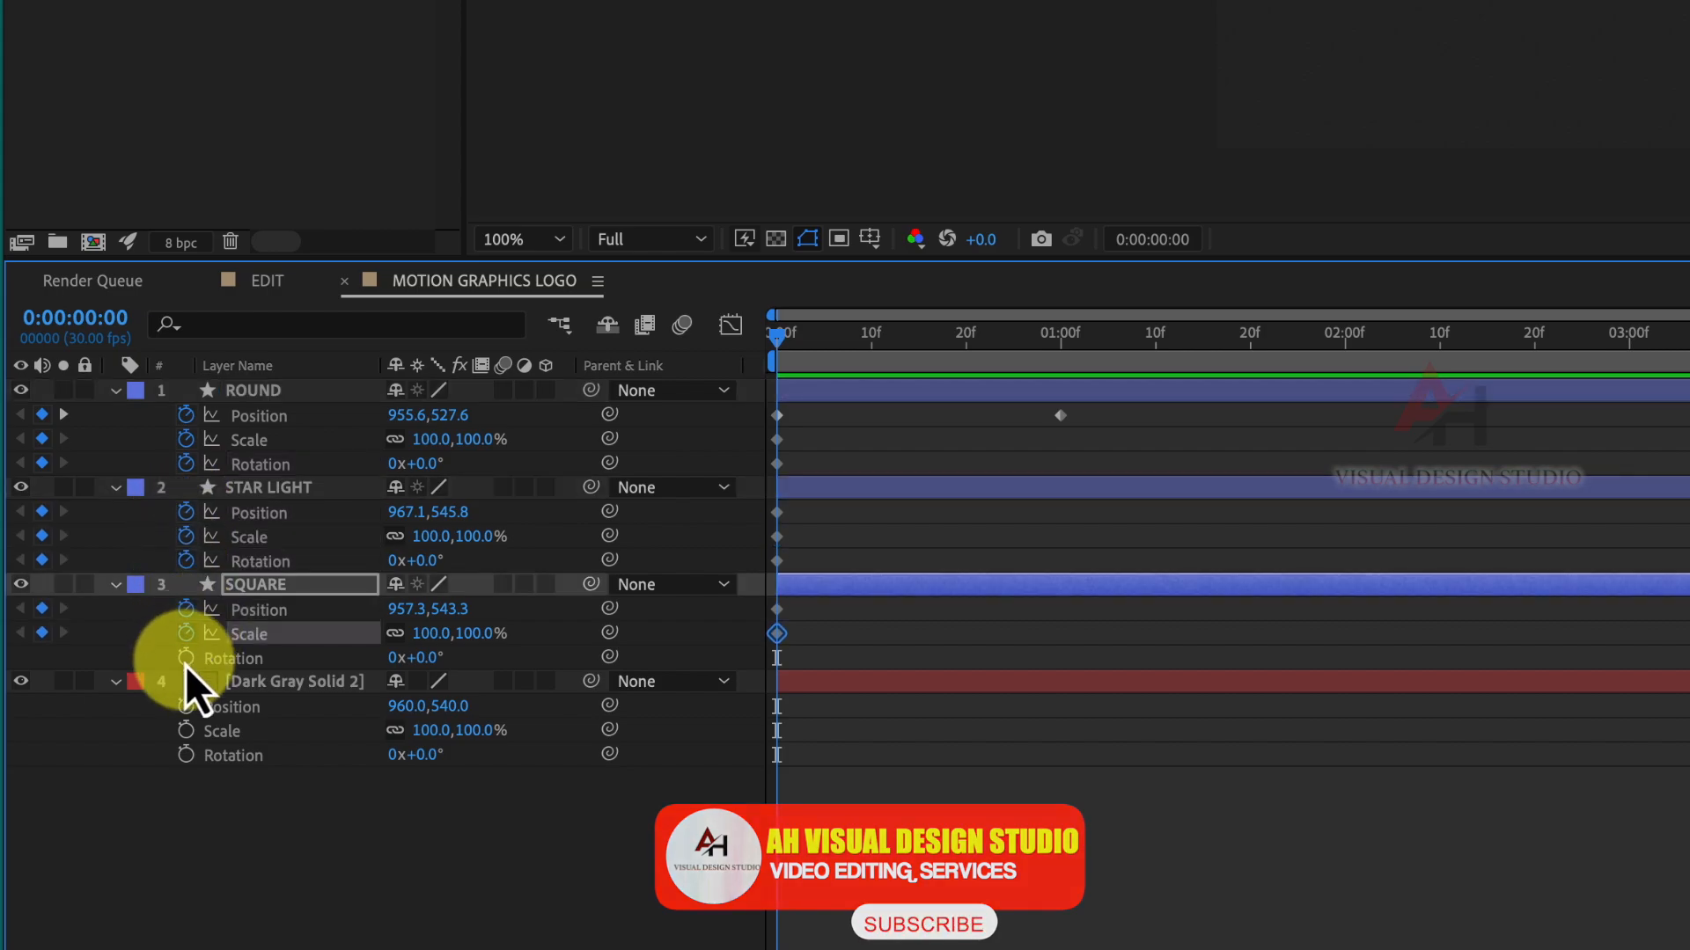
Step: At 1:00, add Scale and Rotation keyframes to ROUND, and Position, Scale and Rotation keyframes to STAR LIGHT and SQUARE
drag(1079, 357, 1064, 362)
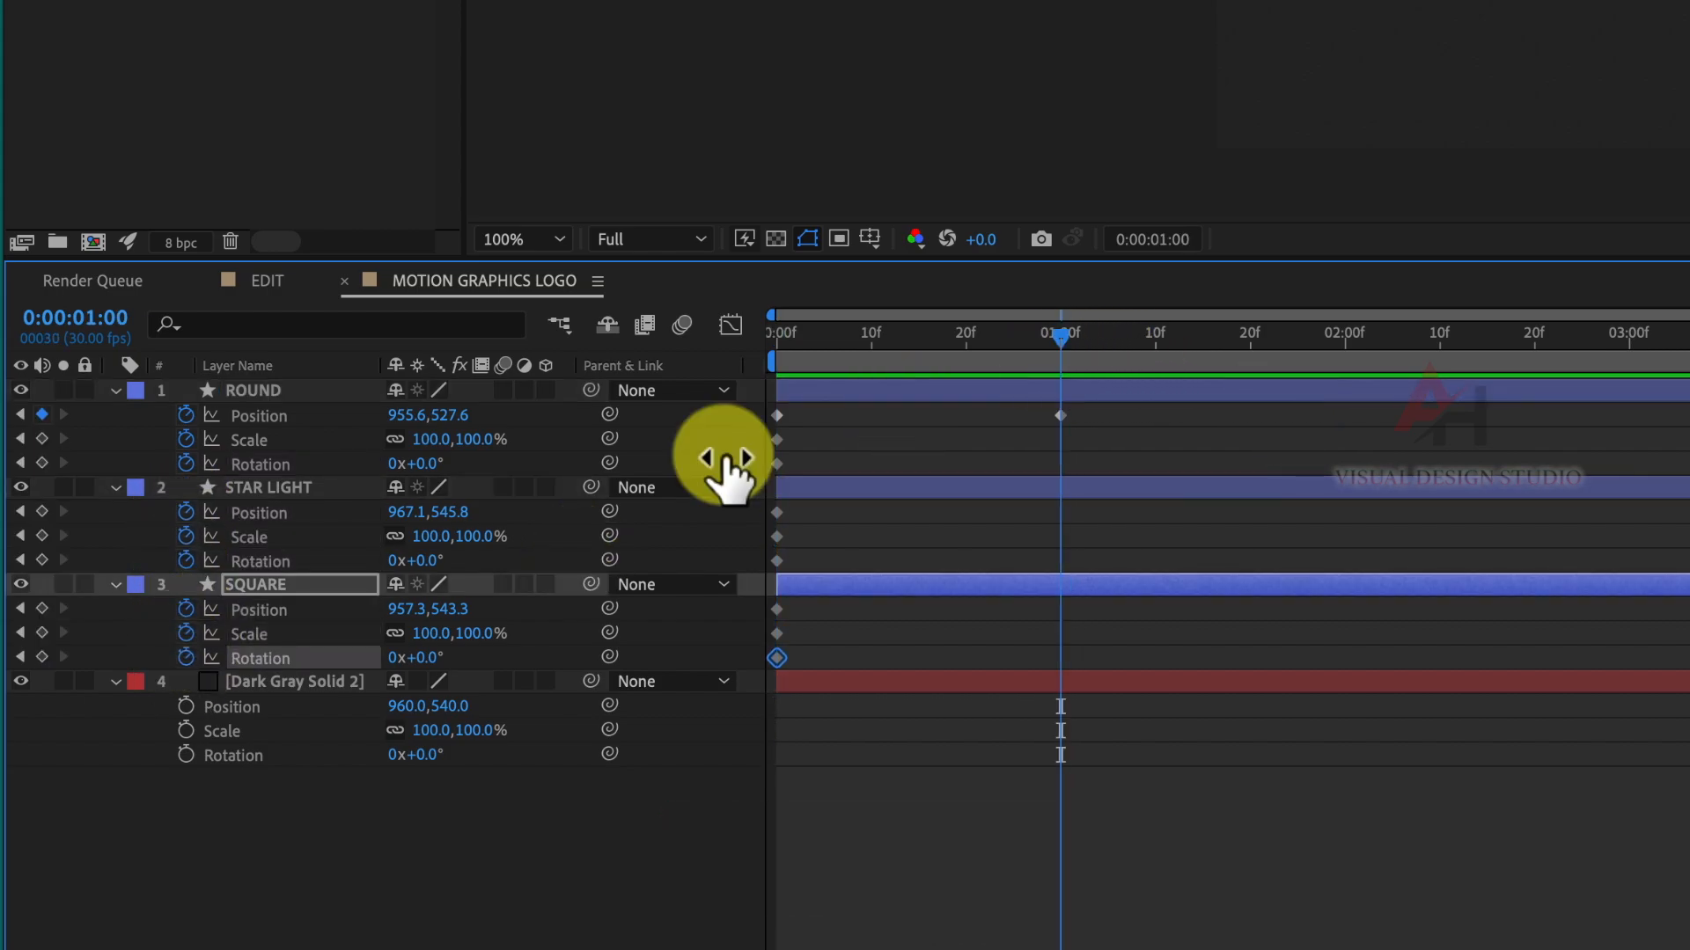
click(41, 439)
click(41, 464)
click(41, 512)
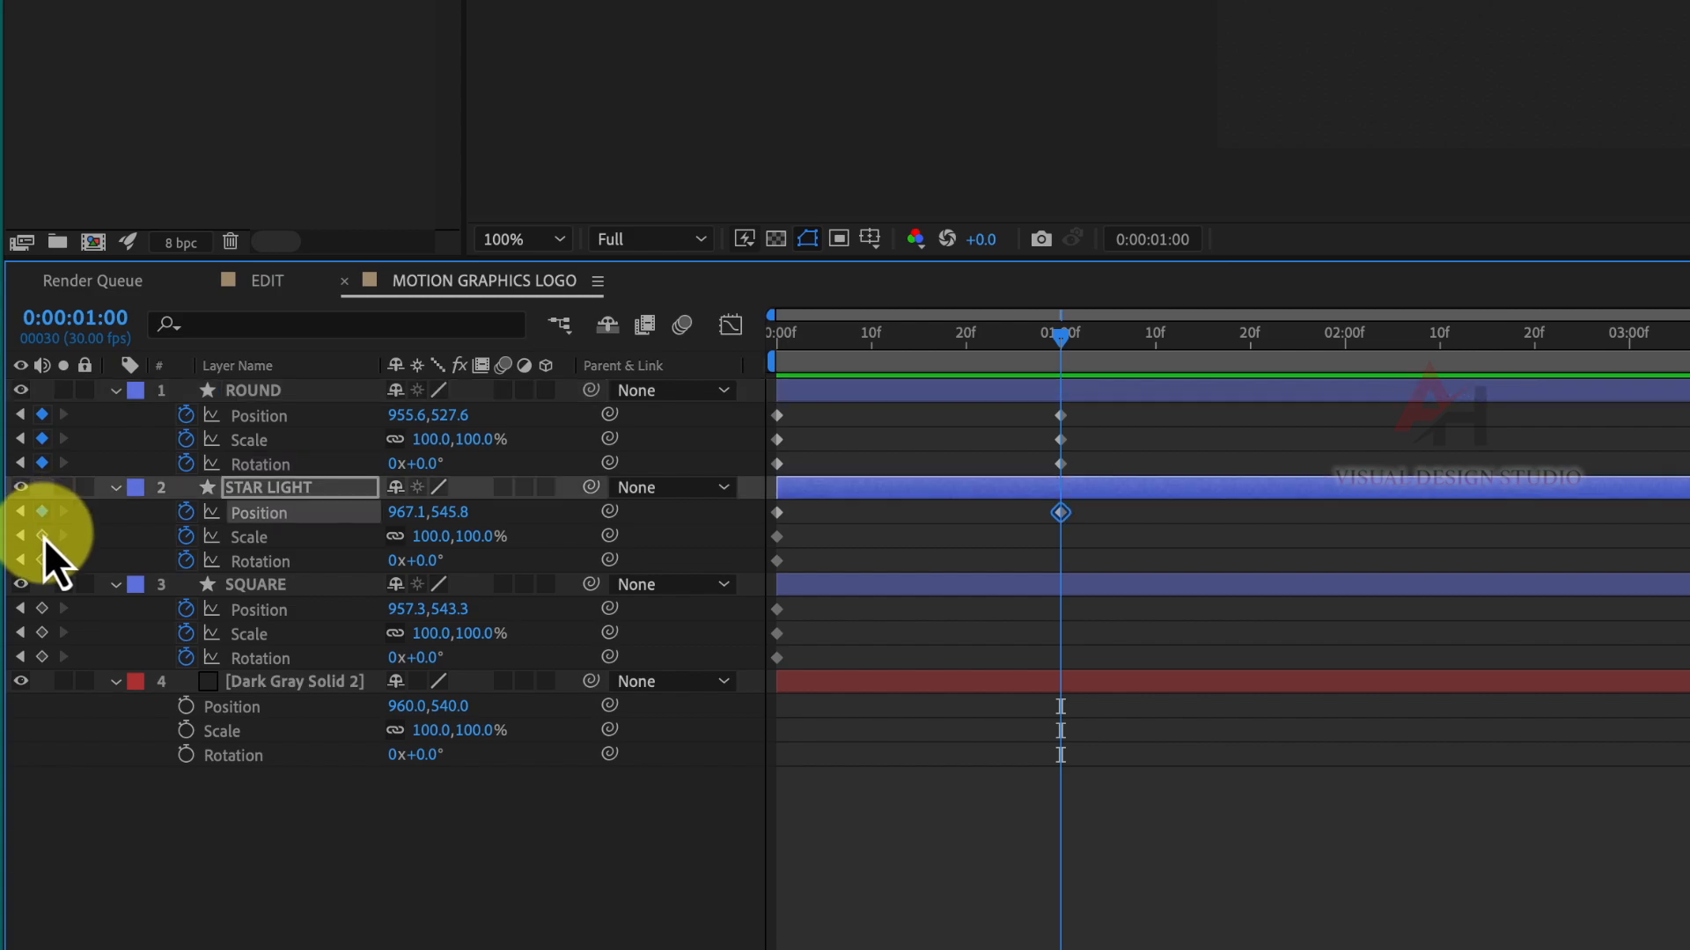
click(41, 536)
click(41, 561)
click(42, 609)
click(42, 634)
click(41, 659)
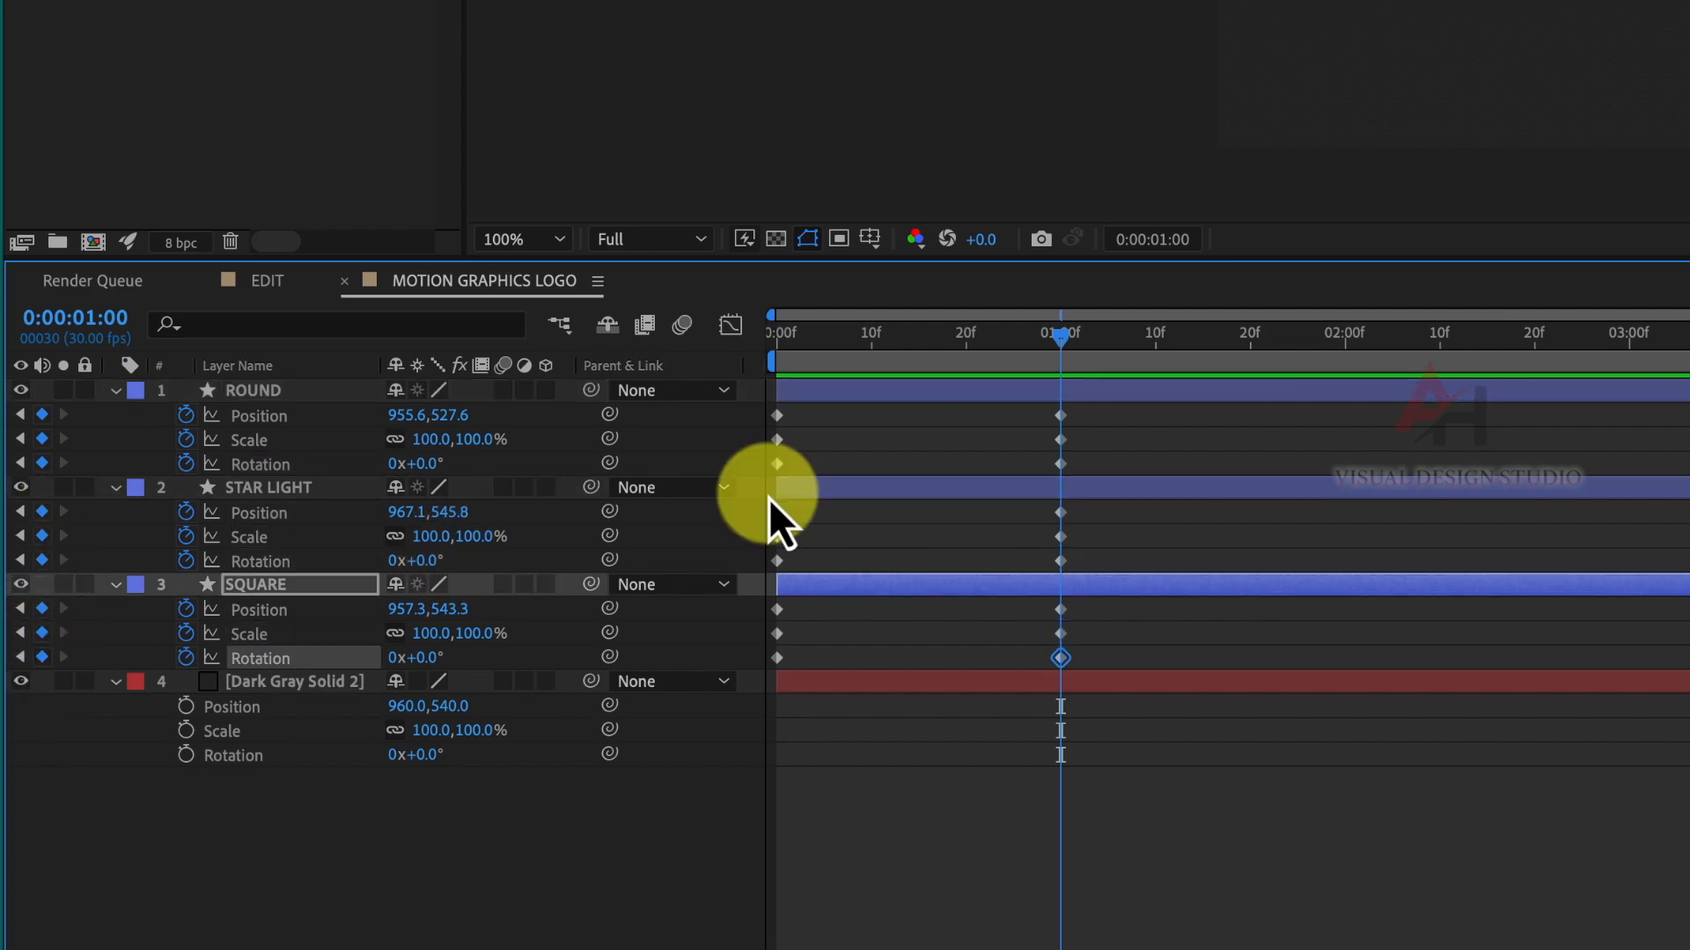
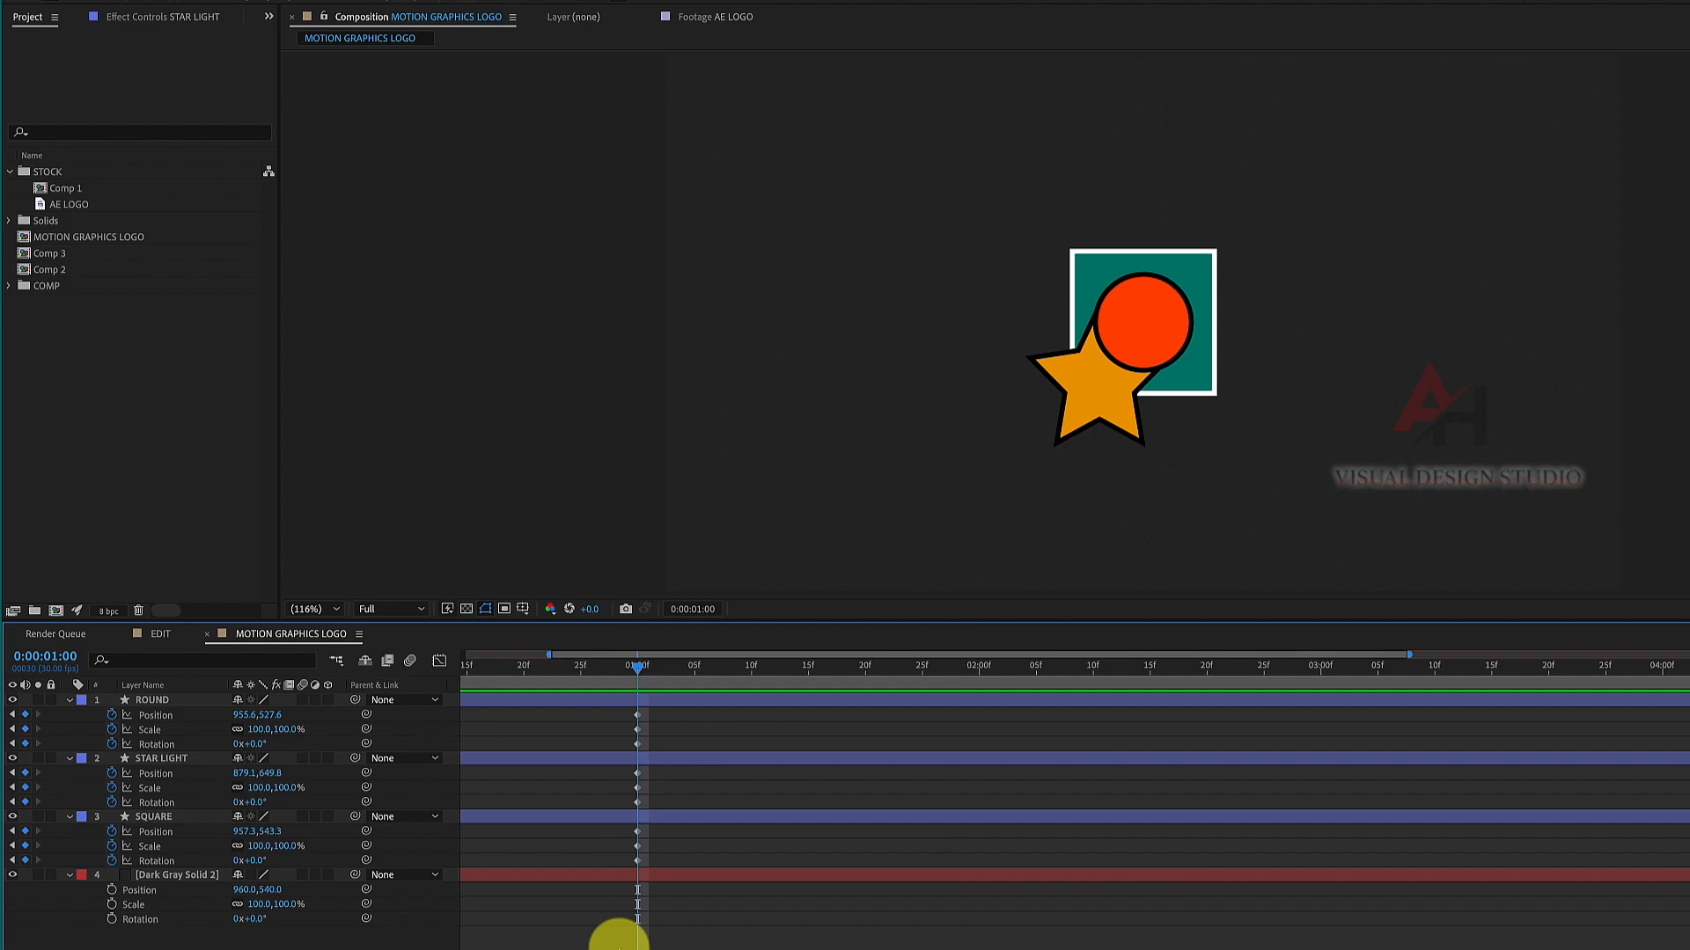
Step: Copy ROUND's 53% Scale keyframe from frame 20 to 1:10 and paste another Scale keyframe at 1:20
key(equal)
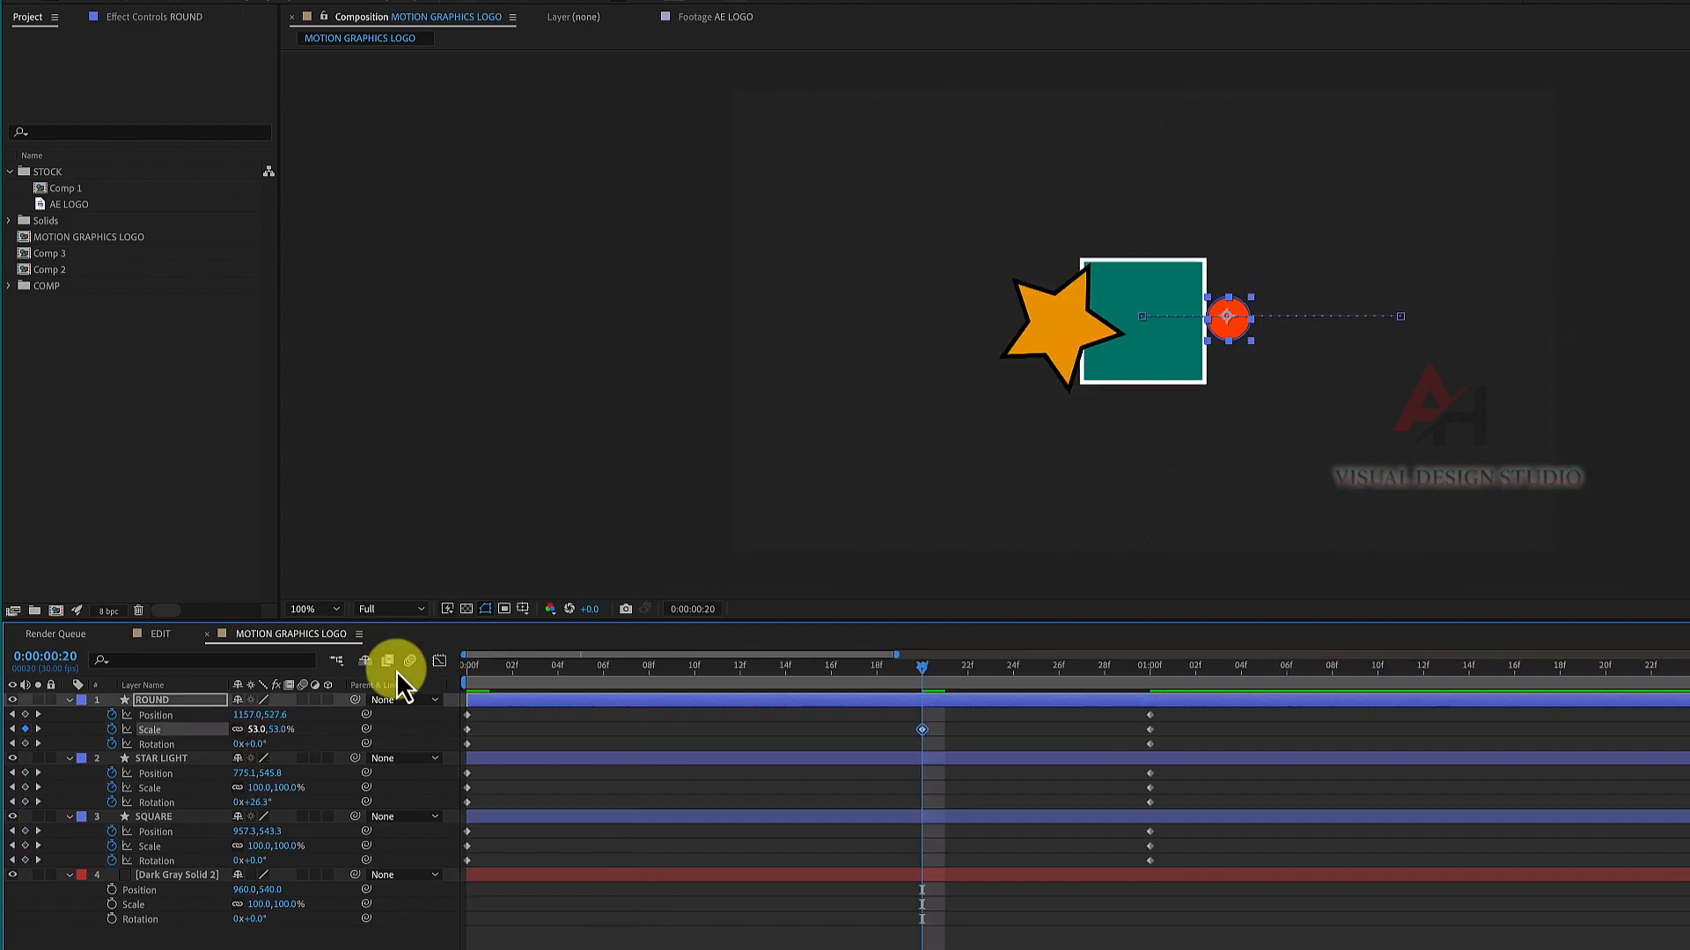
click(948, 697)
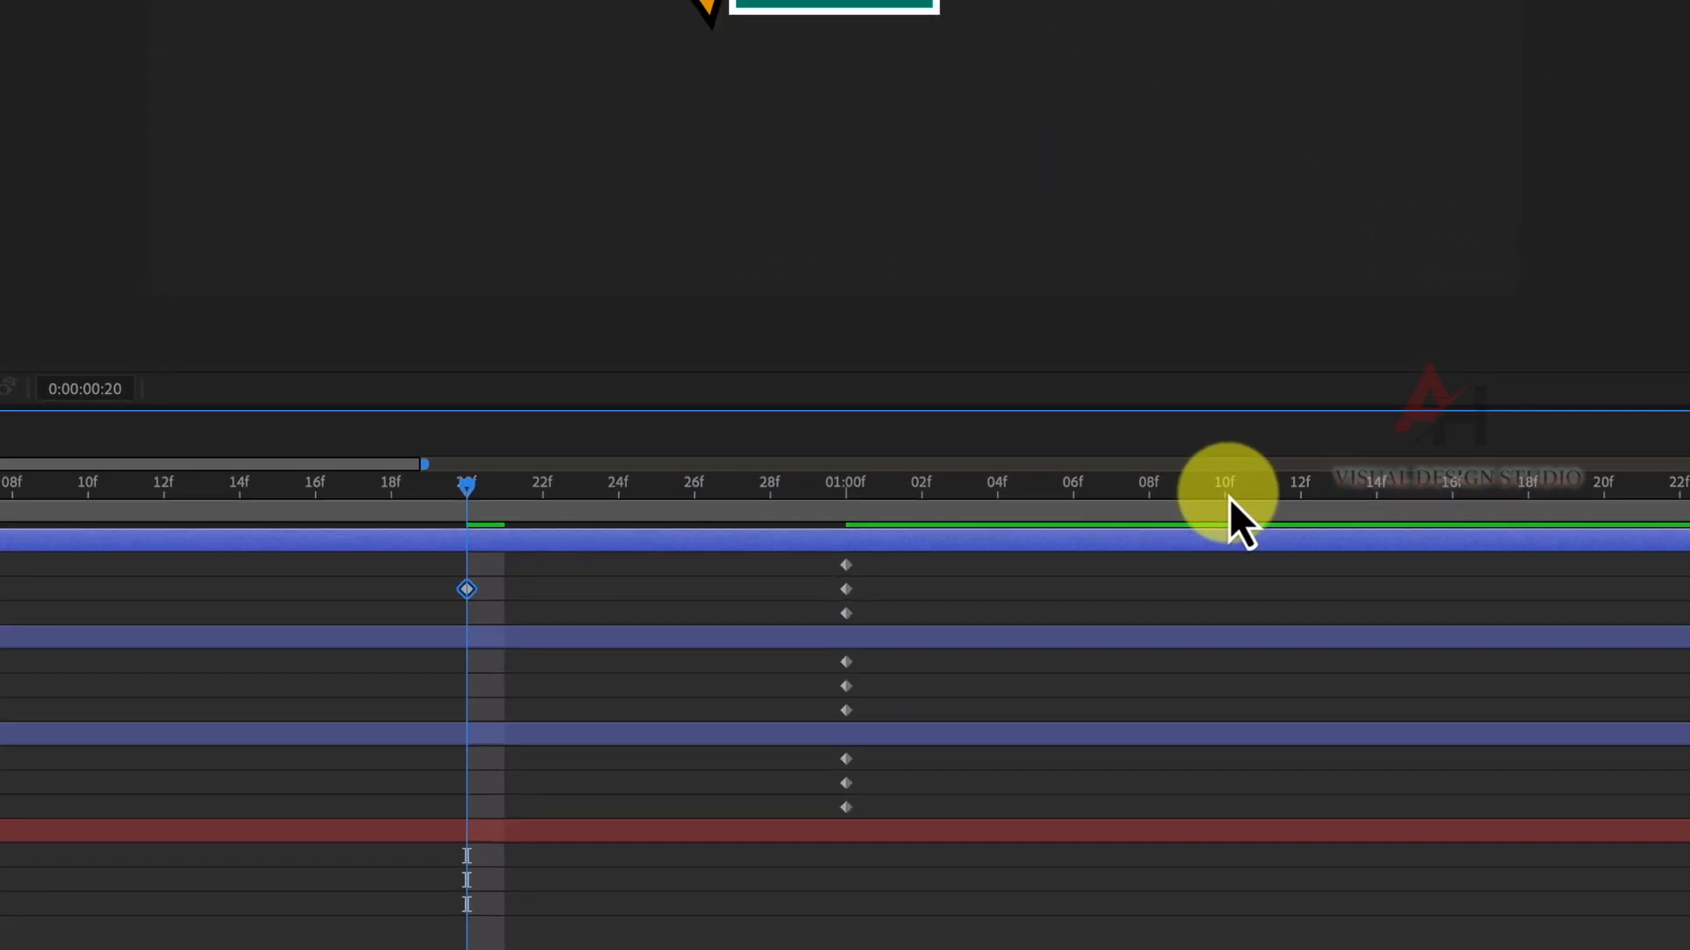
click(1382, 675)
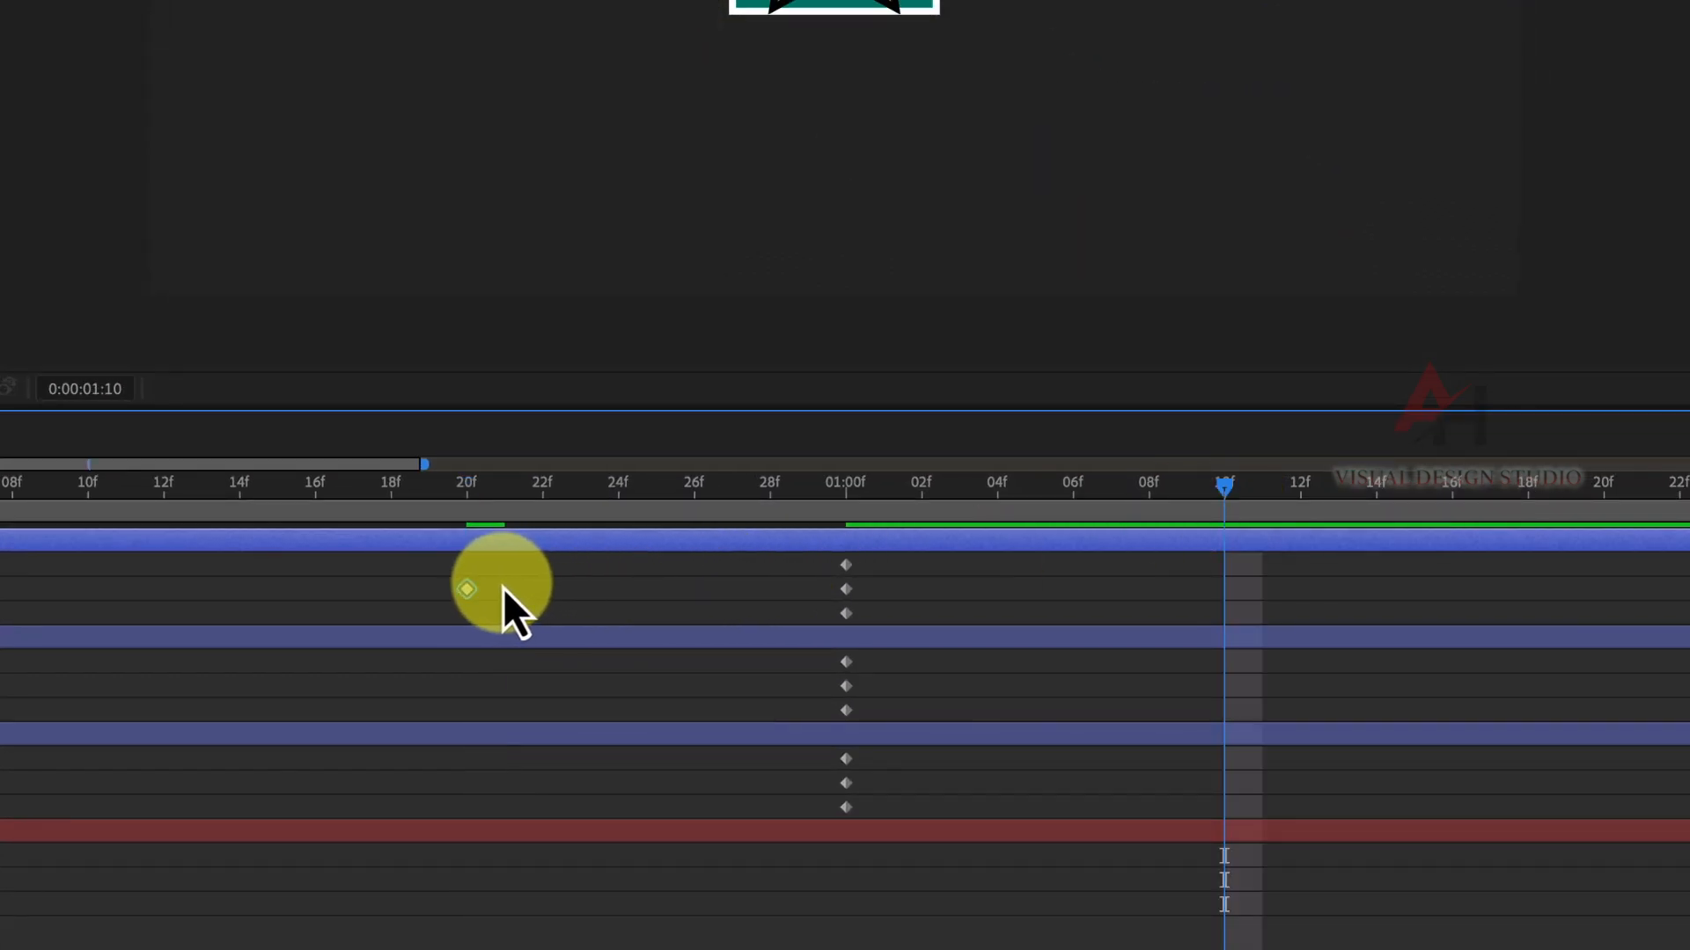
key(ctrl+c)
key(ctrl+v)
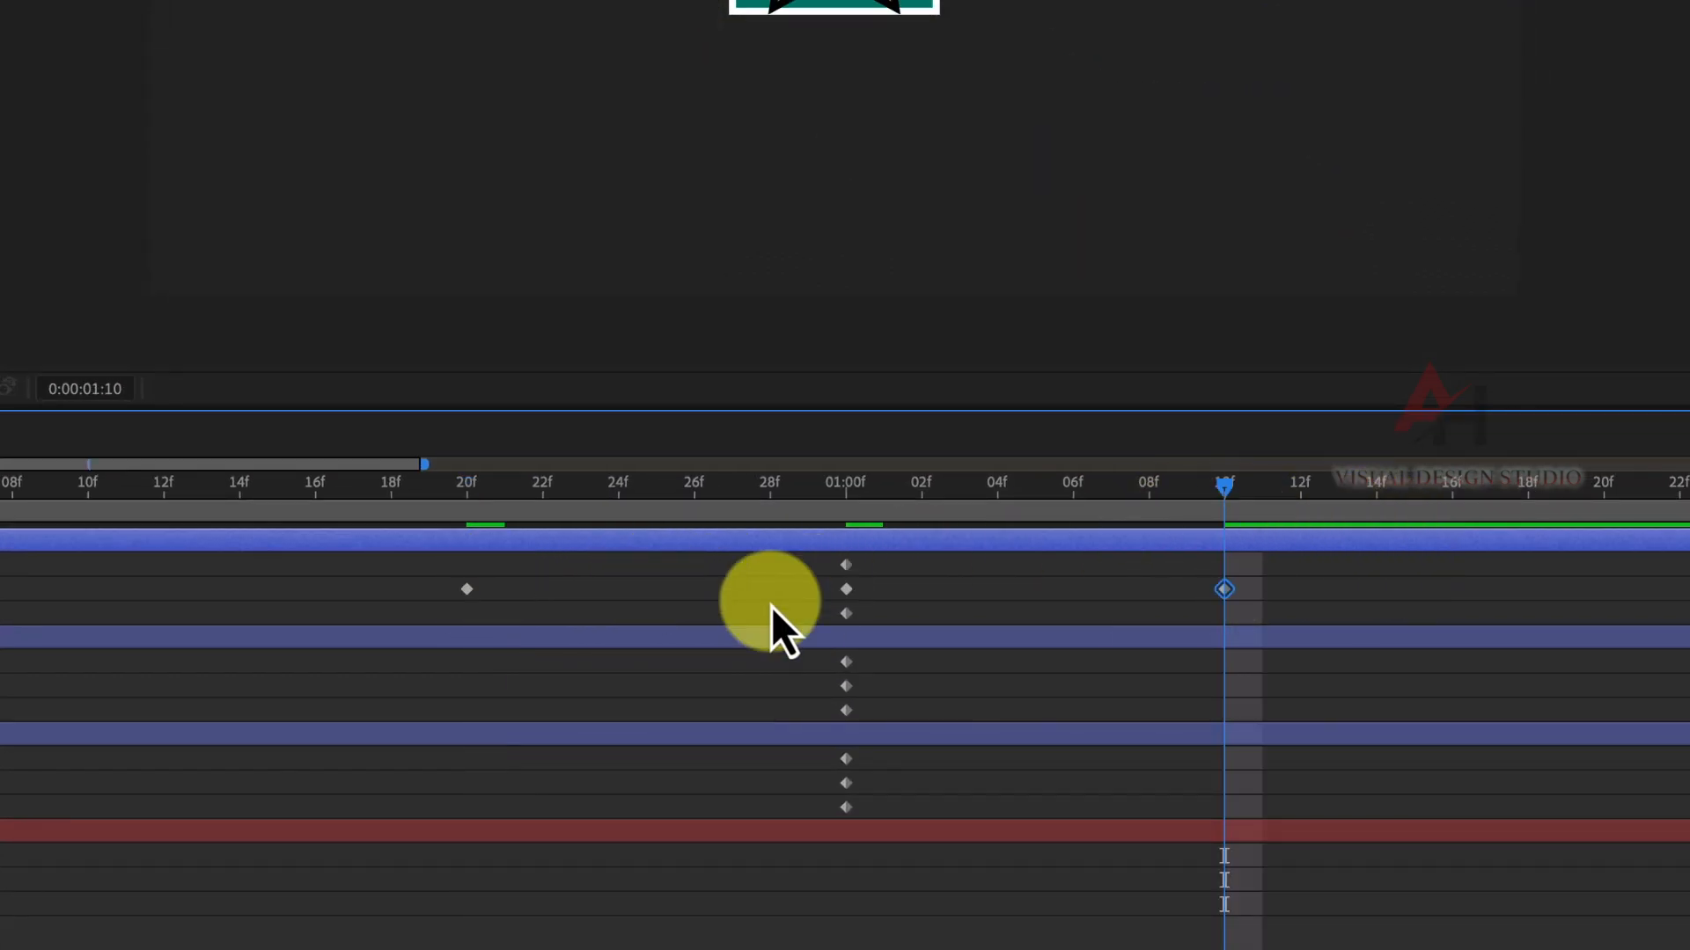
click(1615, 505)
key(ctrl+v)
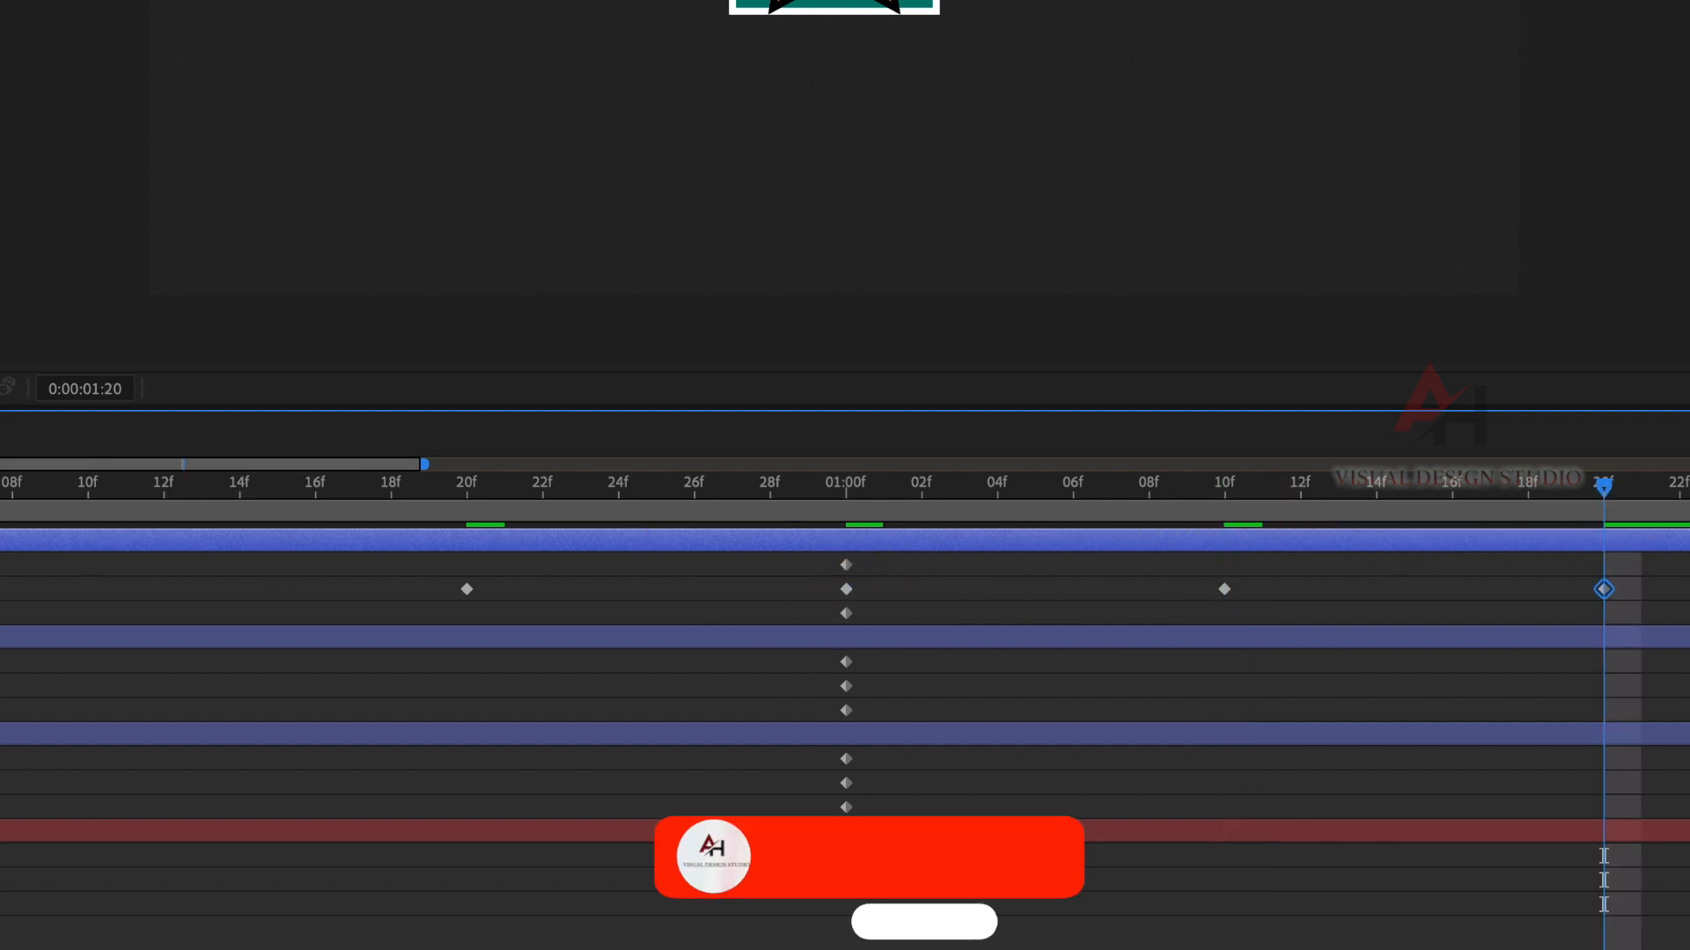
Step: Preview the logo animation from the first frame
click(467, 661)
key(space)
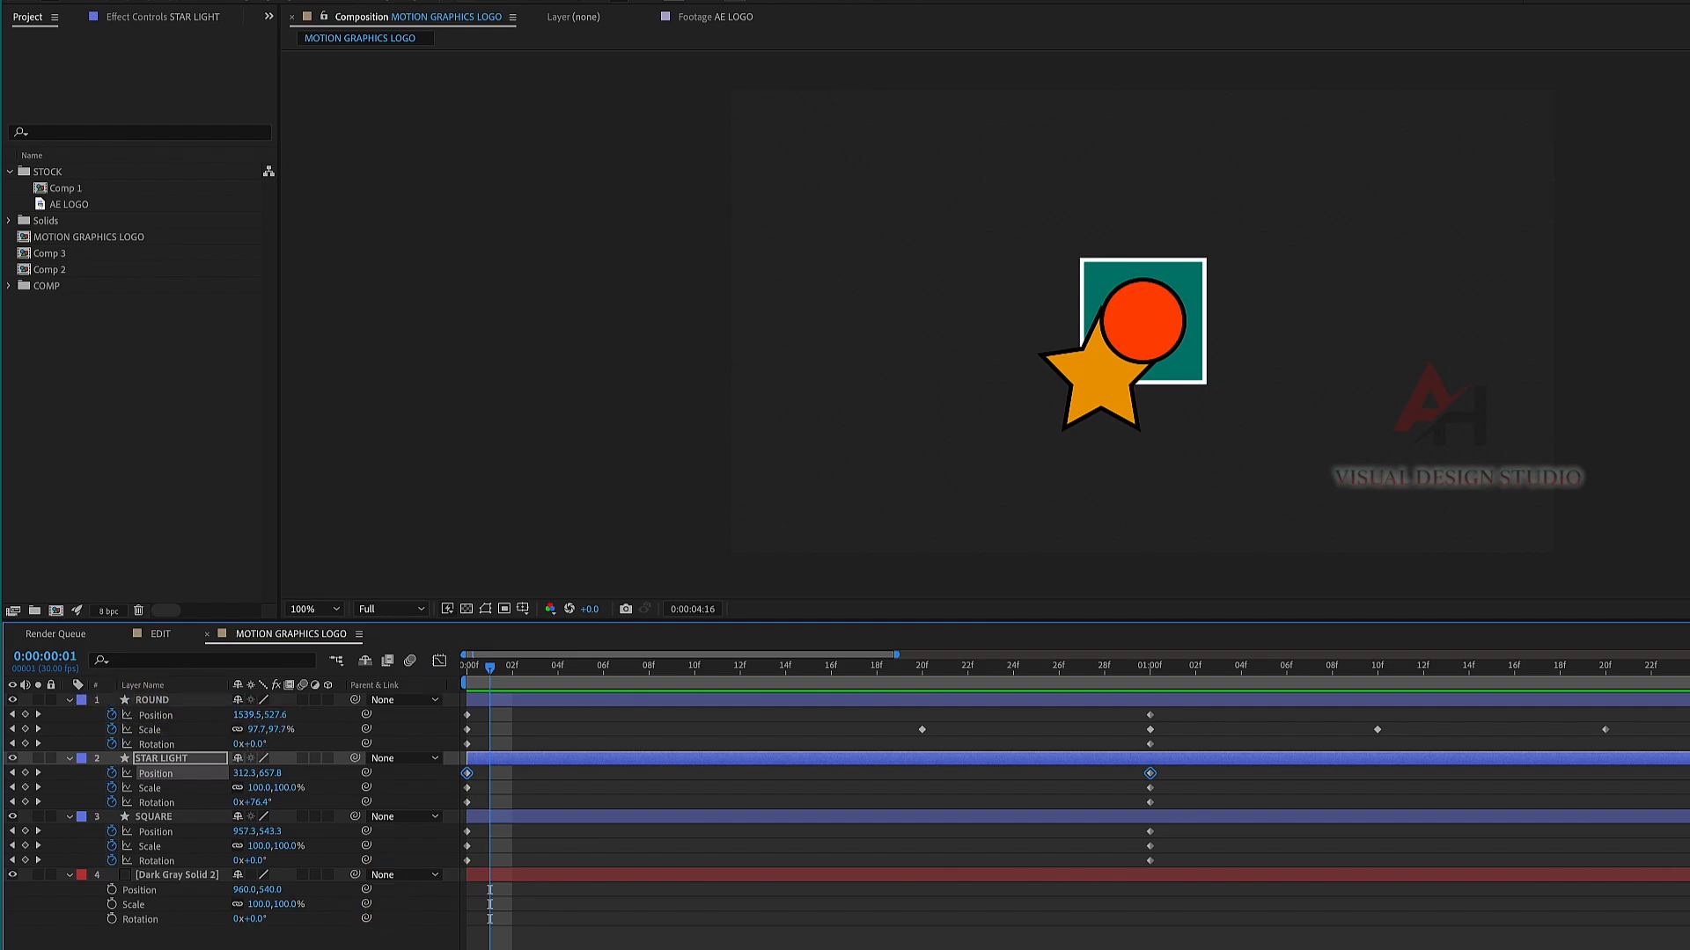
Step: Replay the whole logo animation starting at 0:00
key(minus)
key(minus)
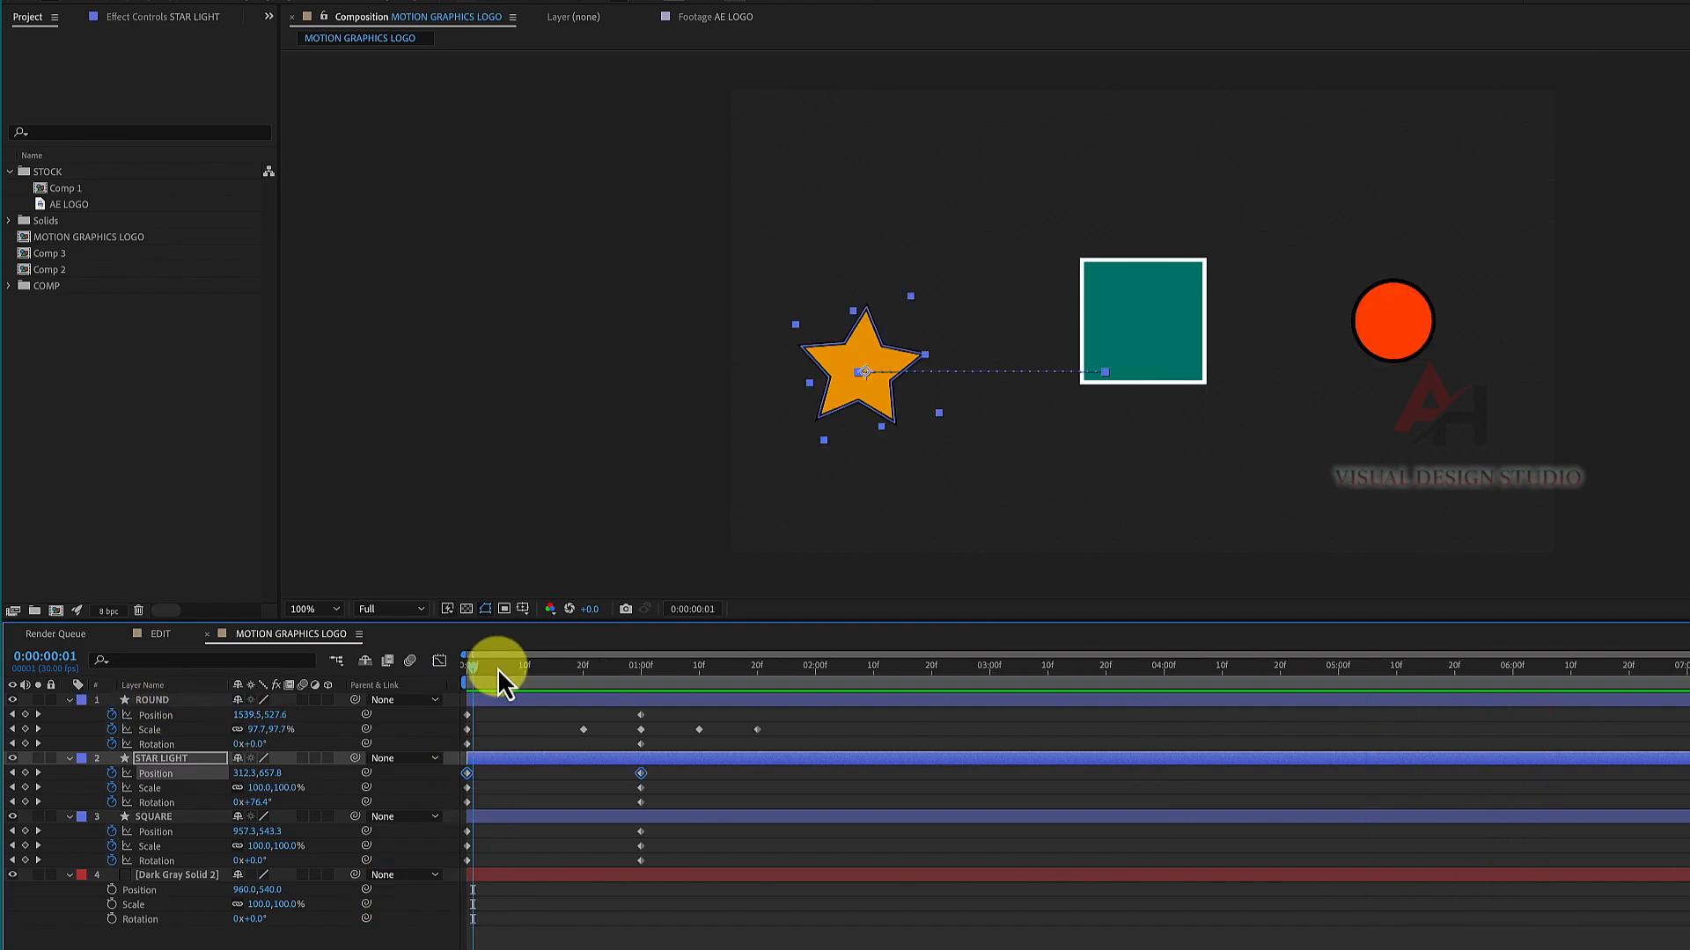
drag(498, 668, 421, 664)
key(space)
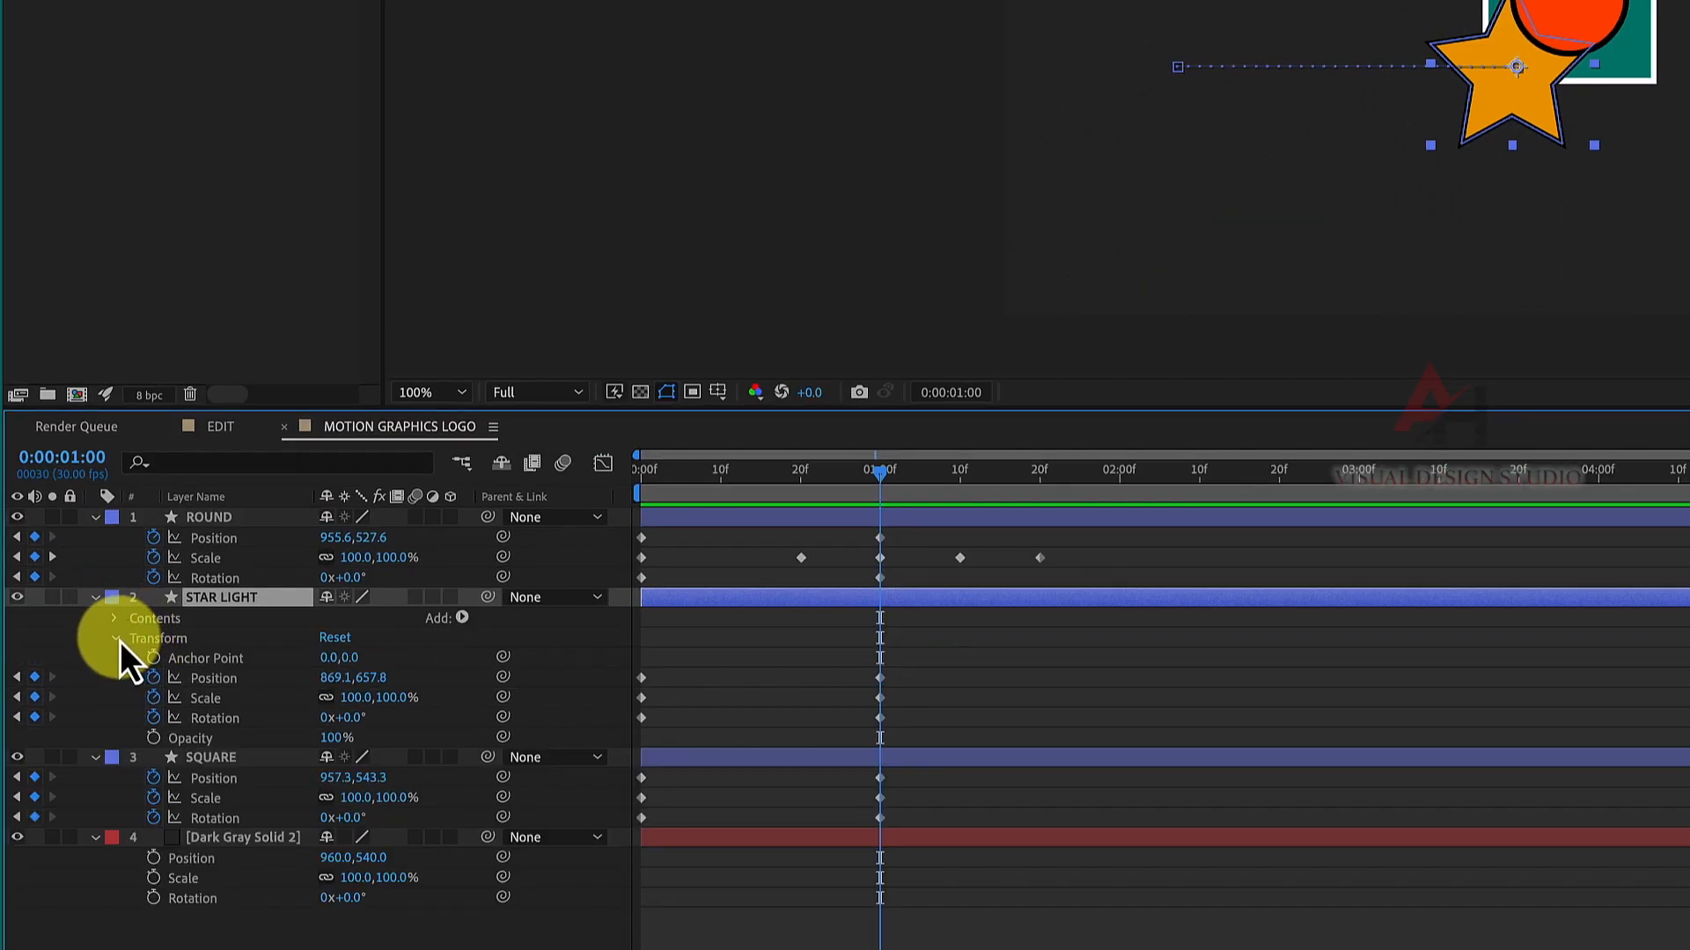
Step: Add Path keyframes to STAR LIGHT's Polystar 1 at 0:00 and at frame 20
click(117, 638)
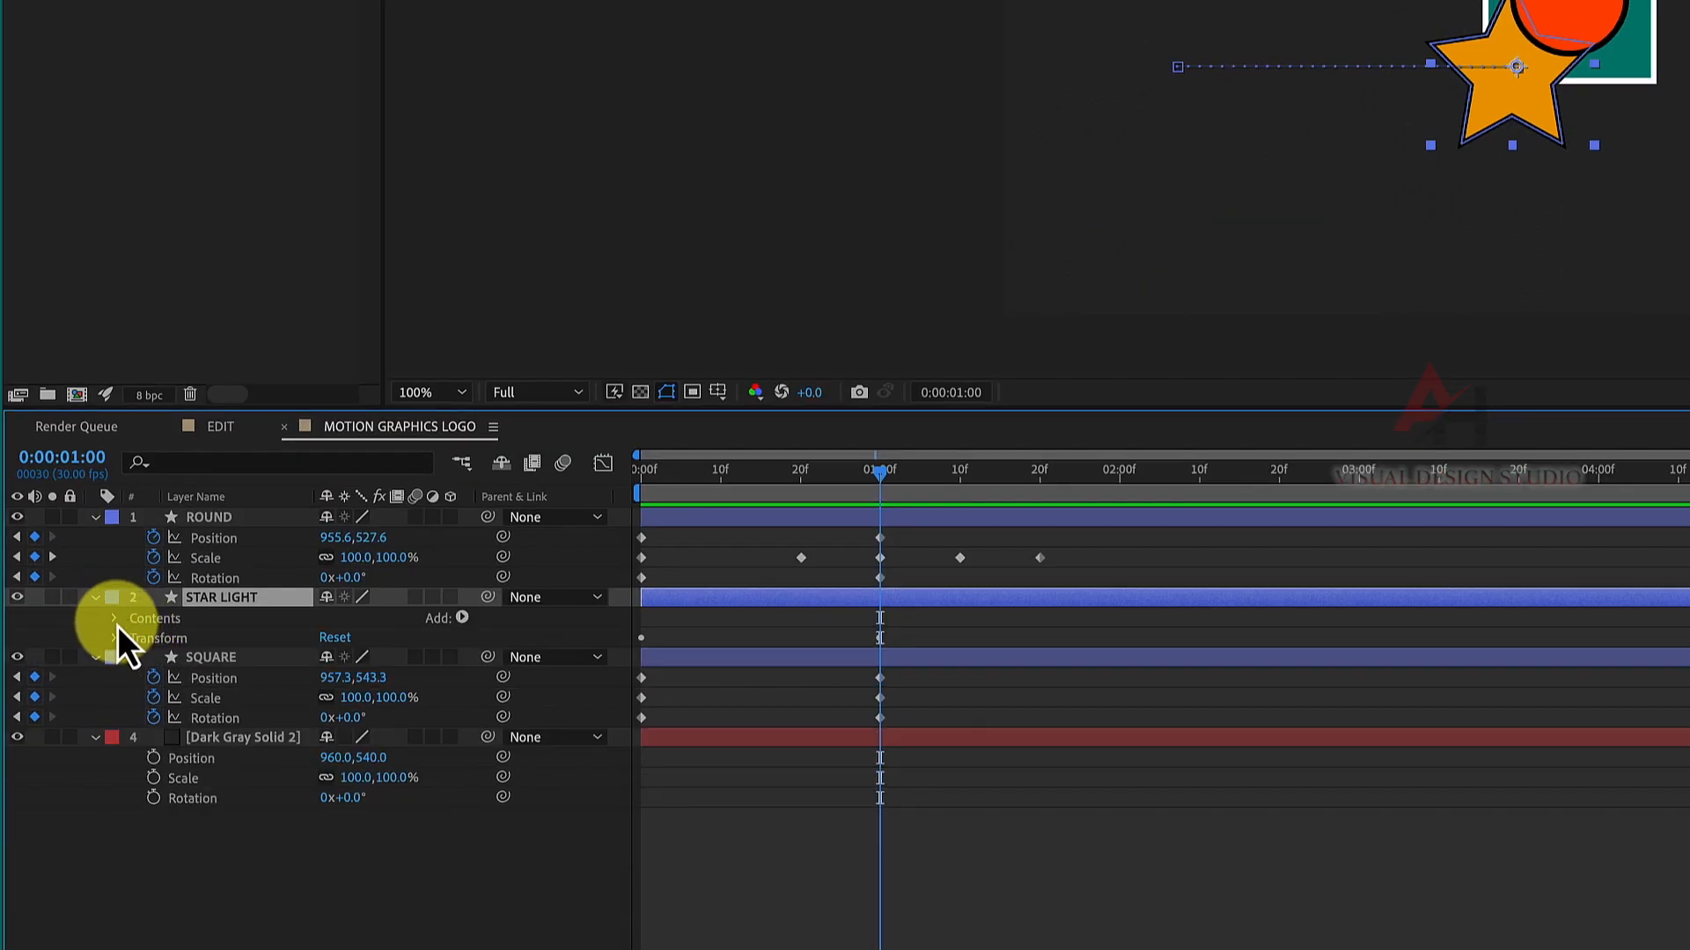
click(117, 621)
click(132, 640)
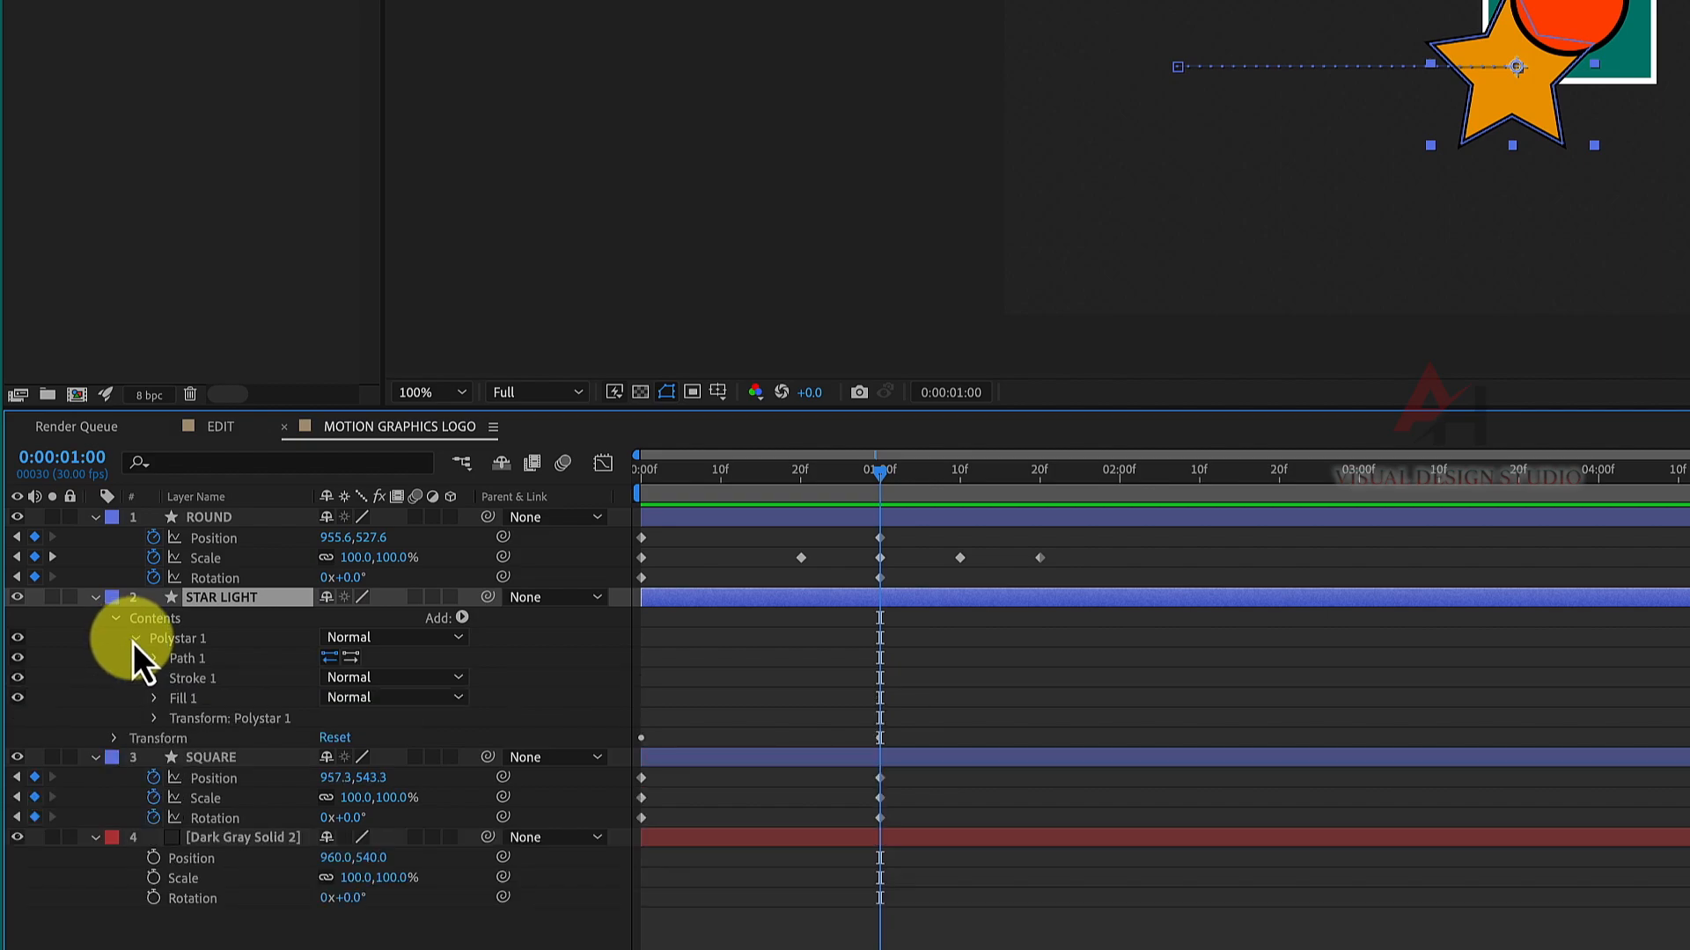
key(Home)
click(156, 660)
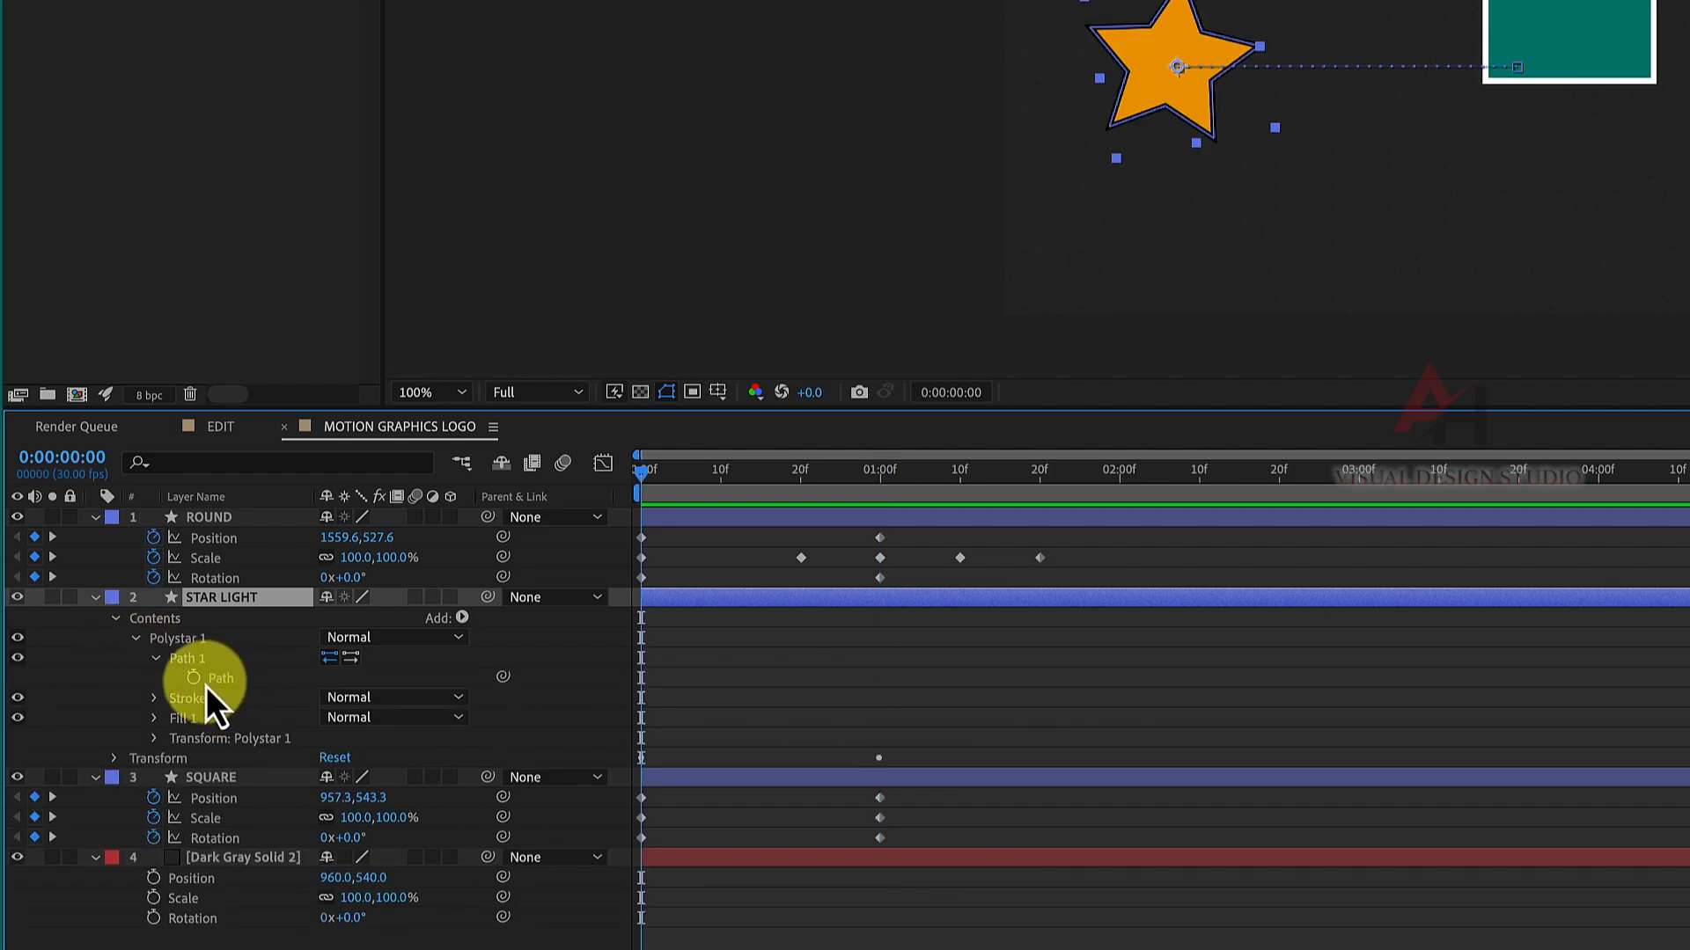
click(194, 678)
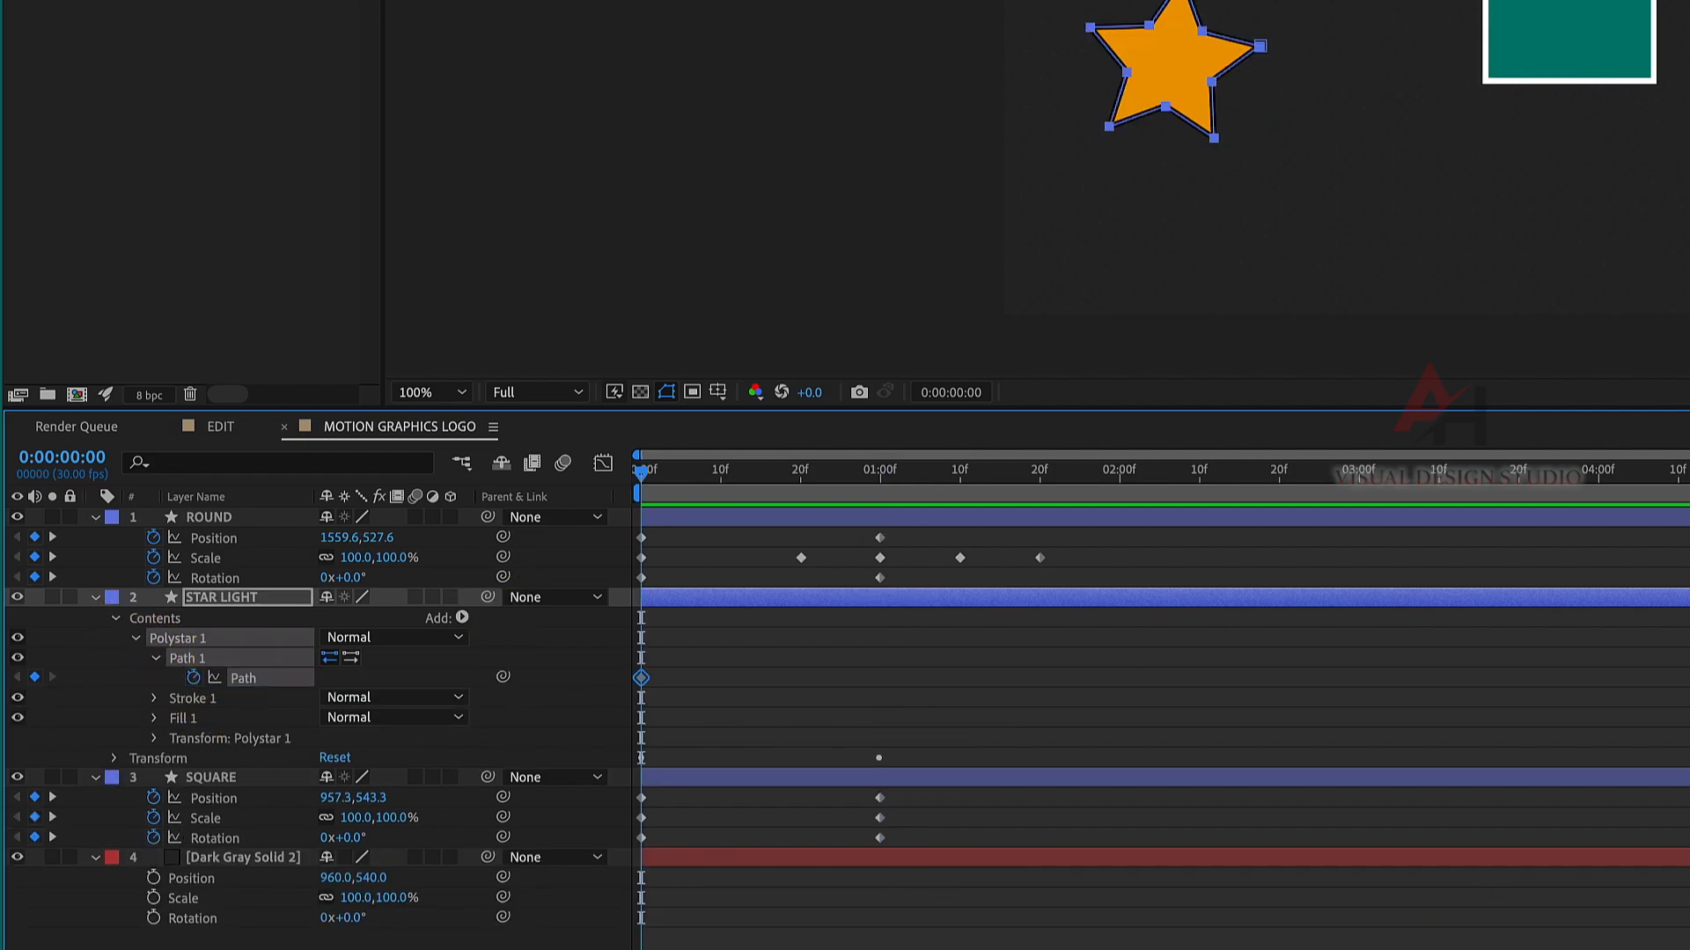
drag(681, 467, 801, 473)
click(35, 678)
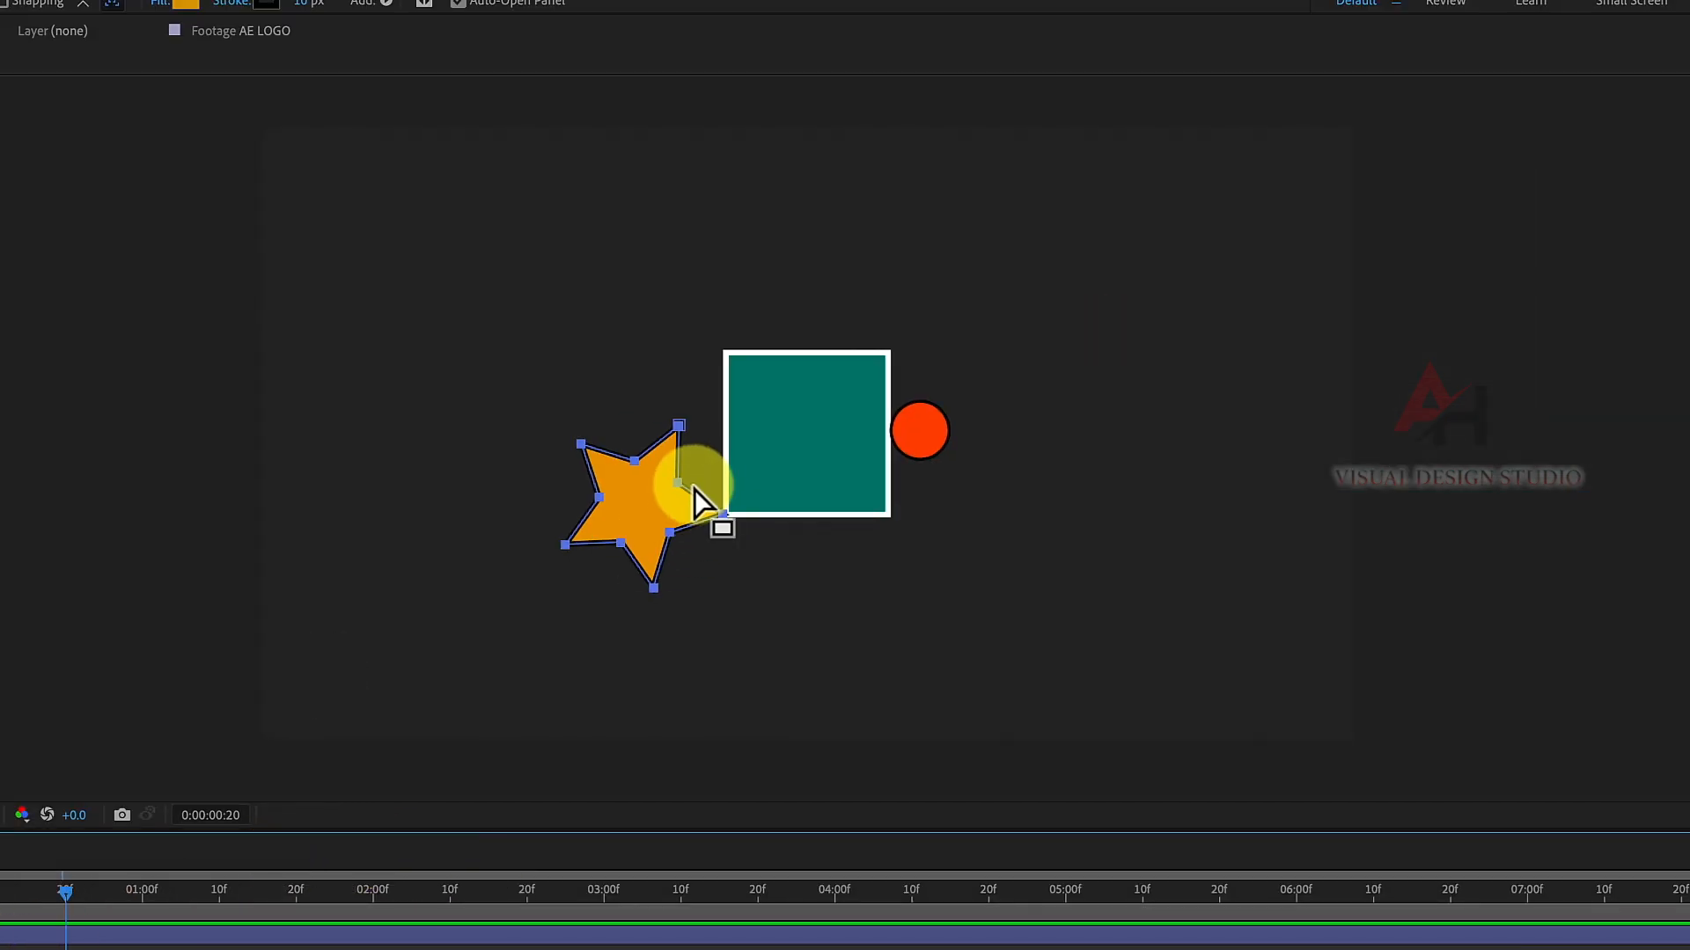
Step: At 1:00, pull the star's inner path point beside the circle in to the star's centre
click(139, 895)
click(773, 472)
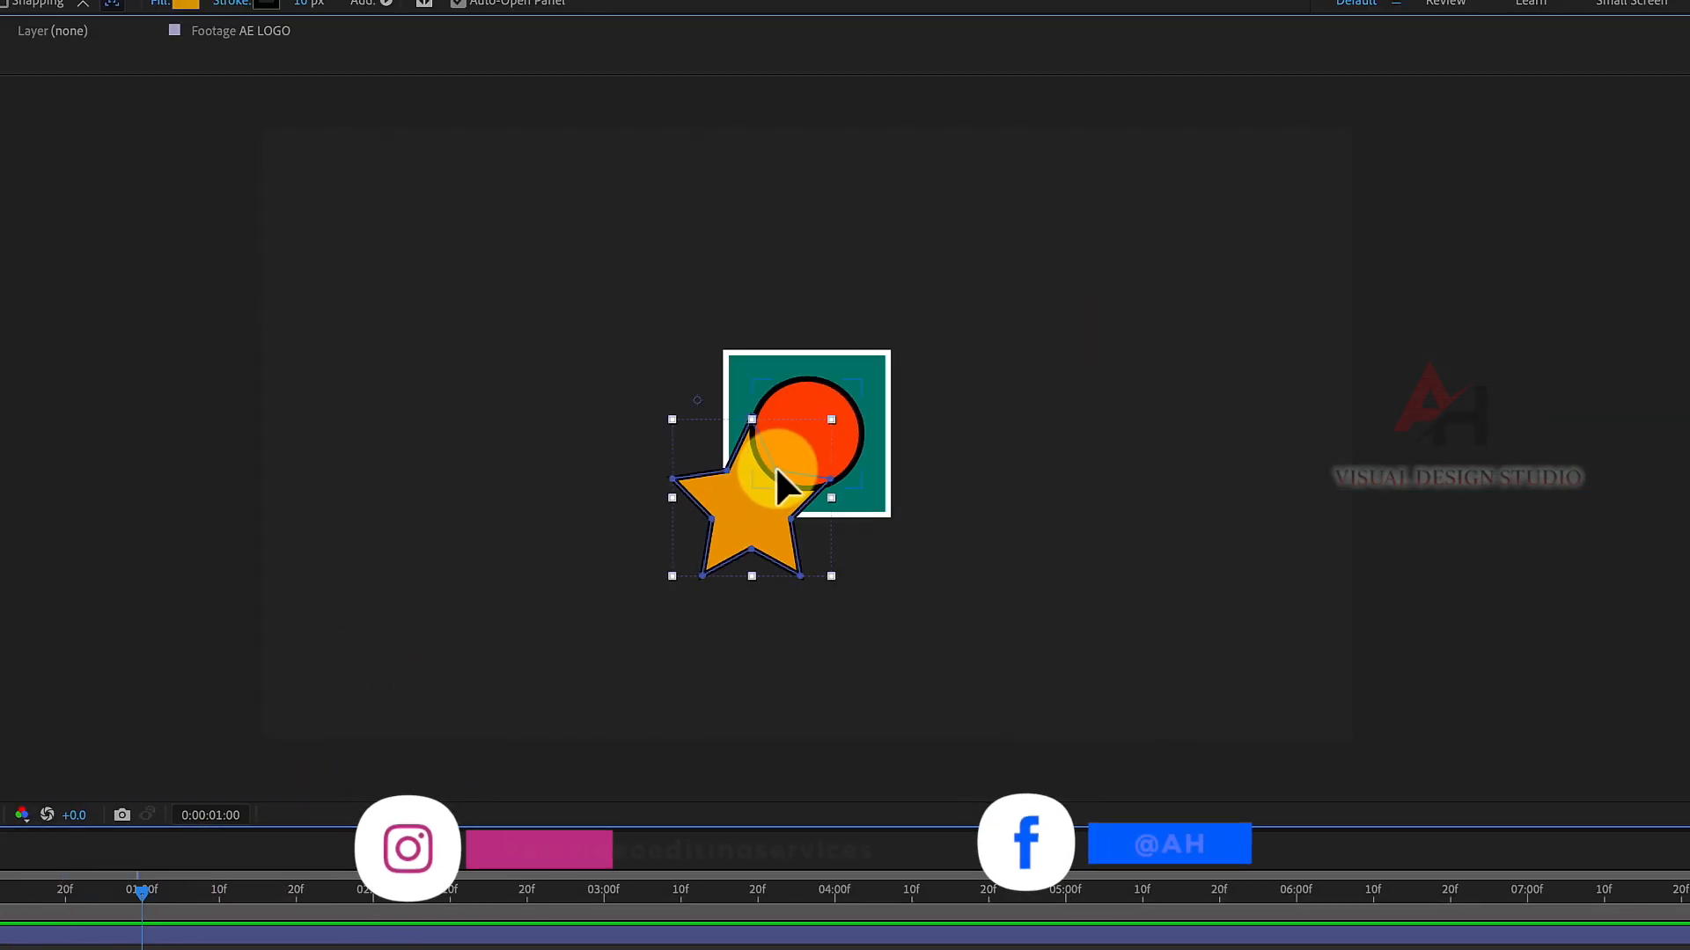
click(767, 475)
drag(757, 486, 750, 495)
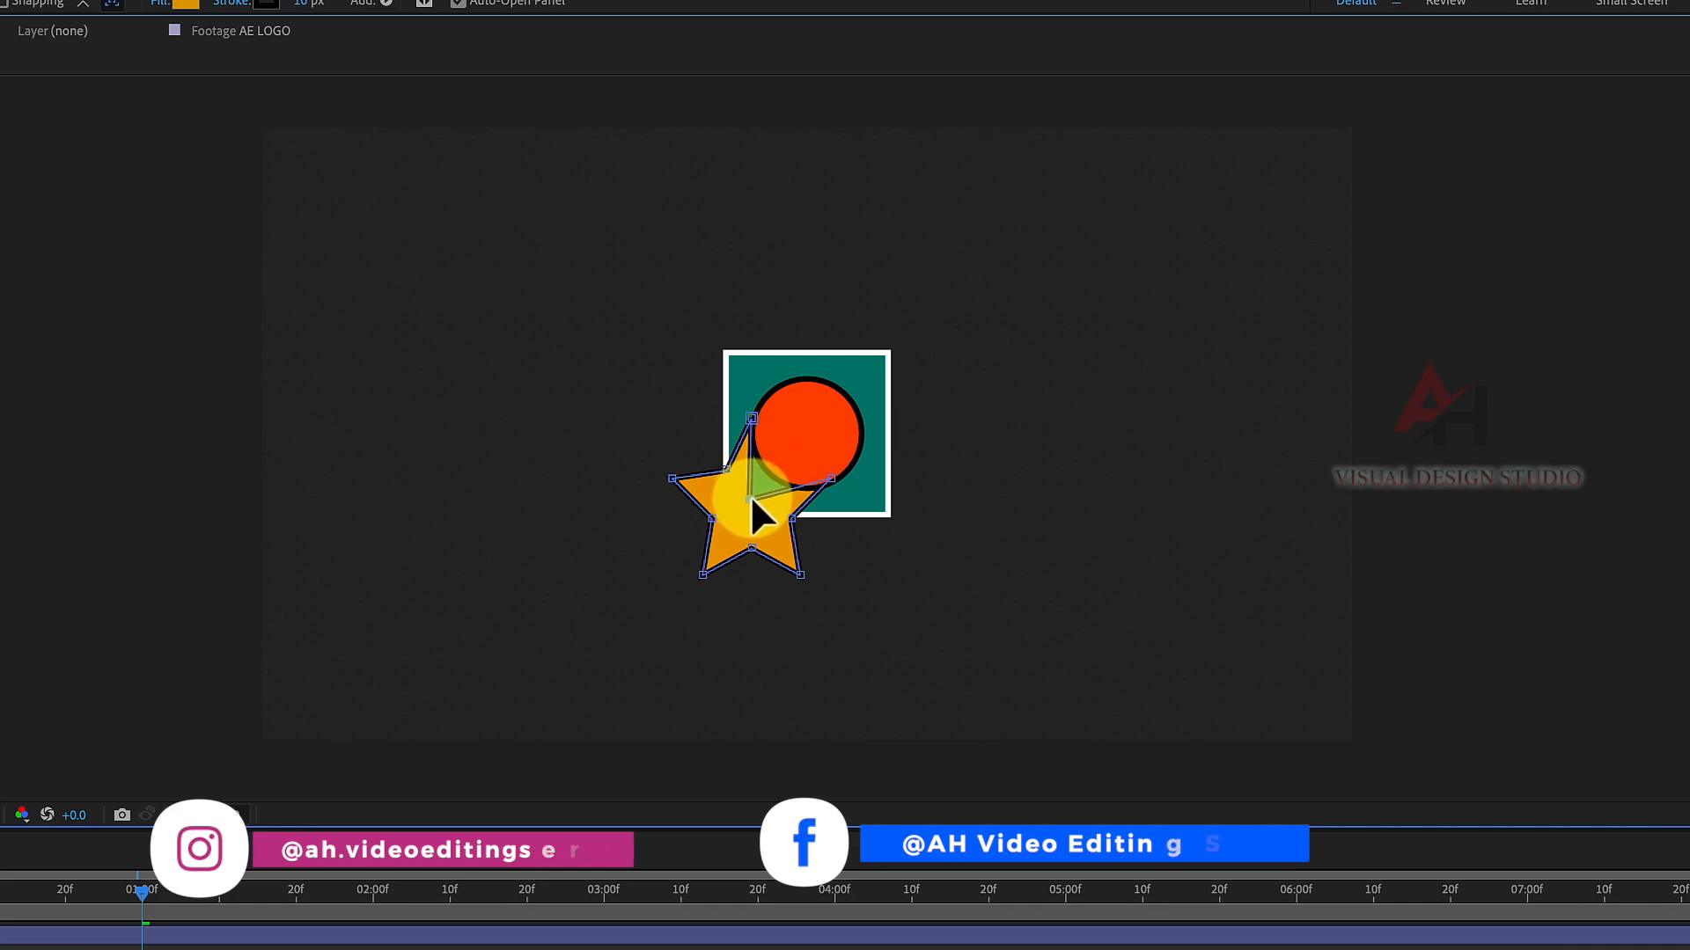
click(658, 614)
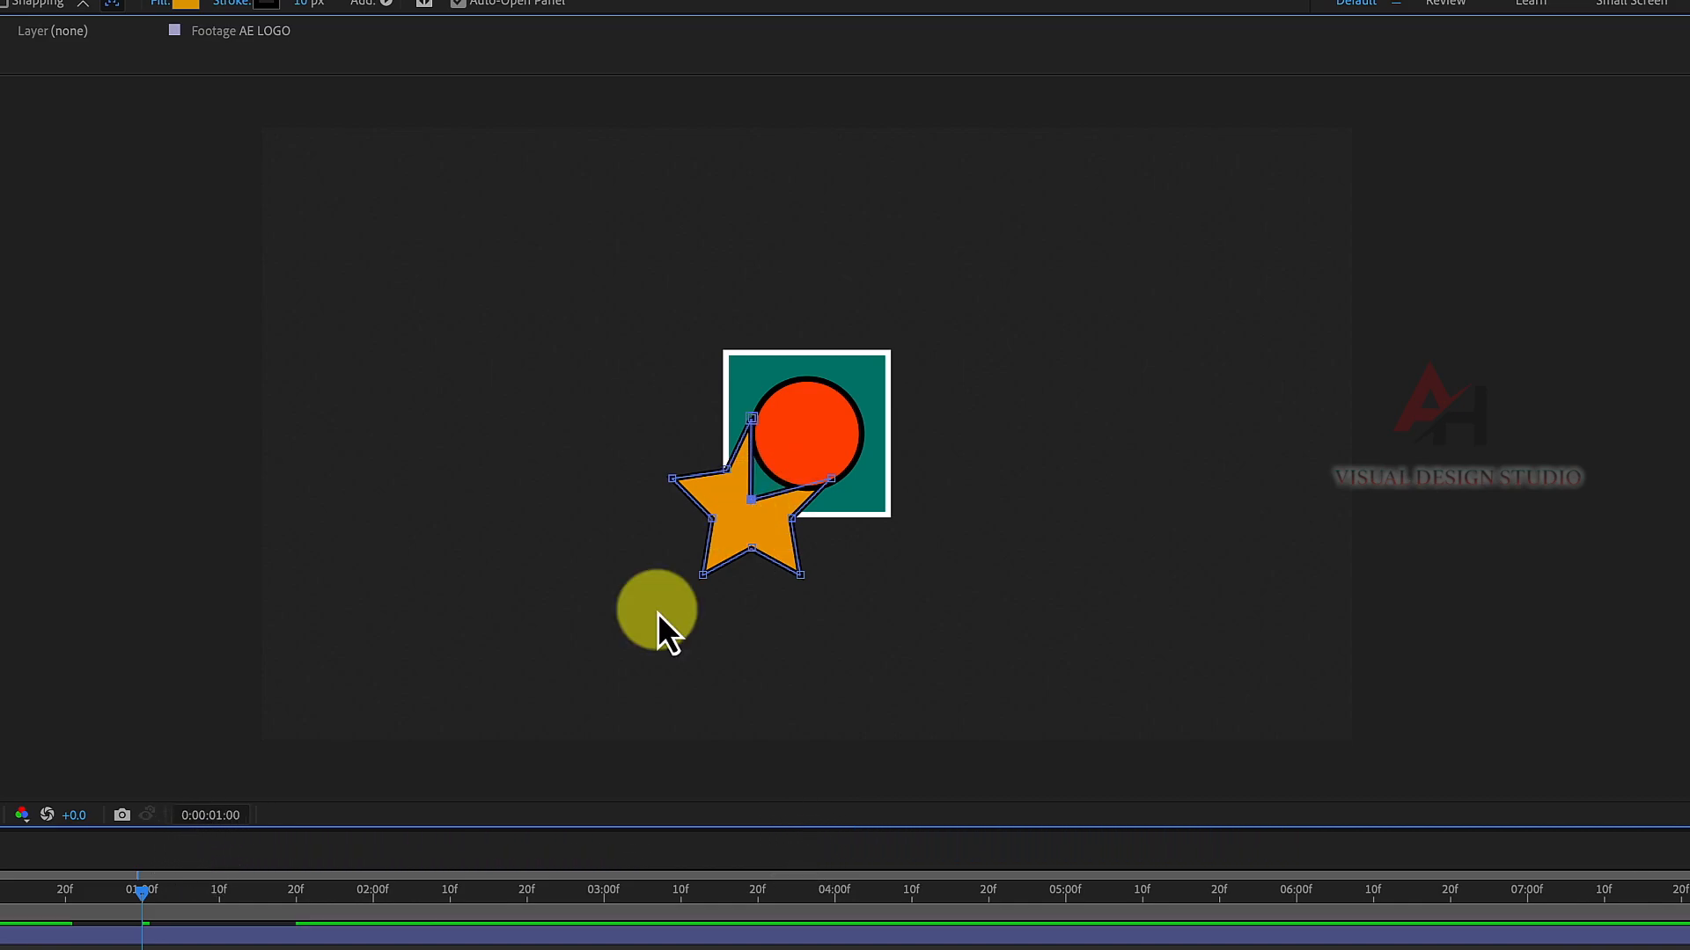
Step: Preview the star's path morph from the first frame
click(12, 866)
key(space)
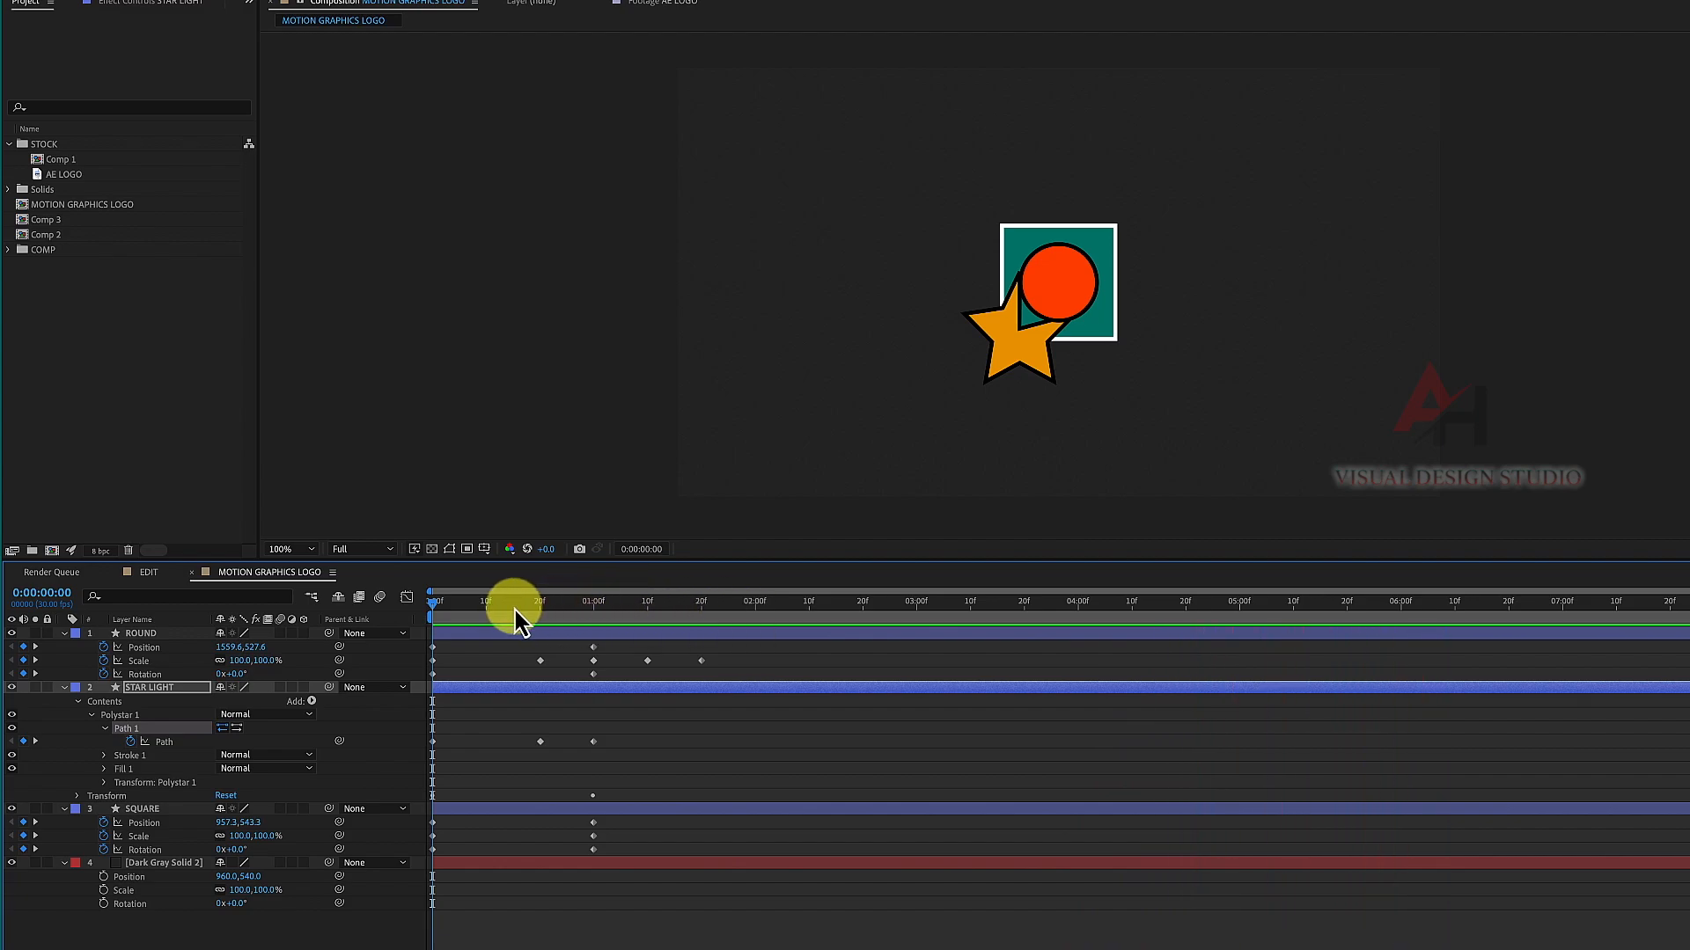
key(space)
key(space)
key(space)
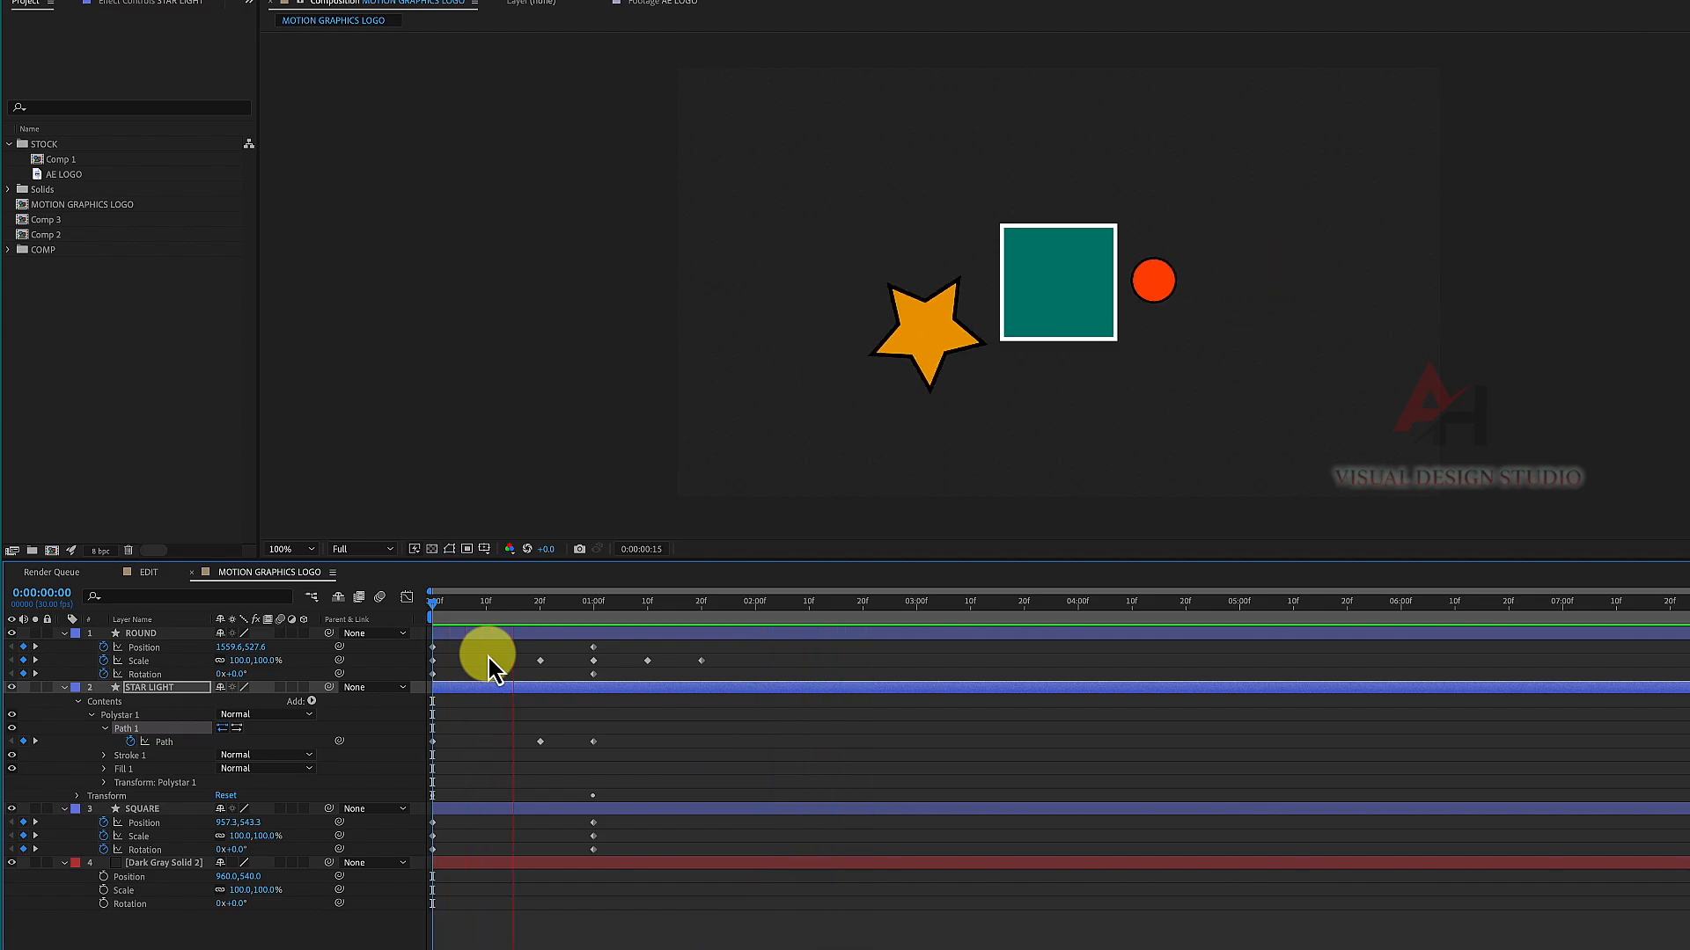
key(space)
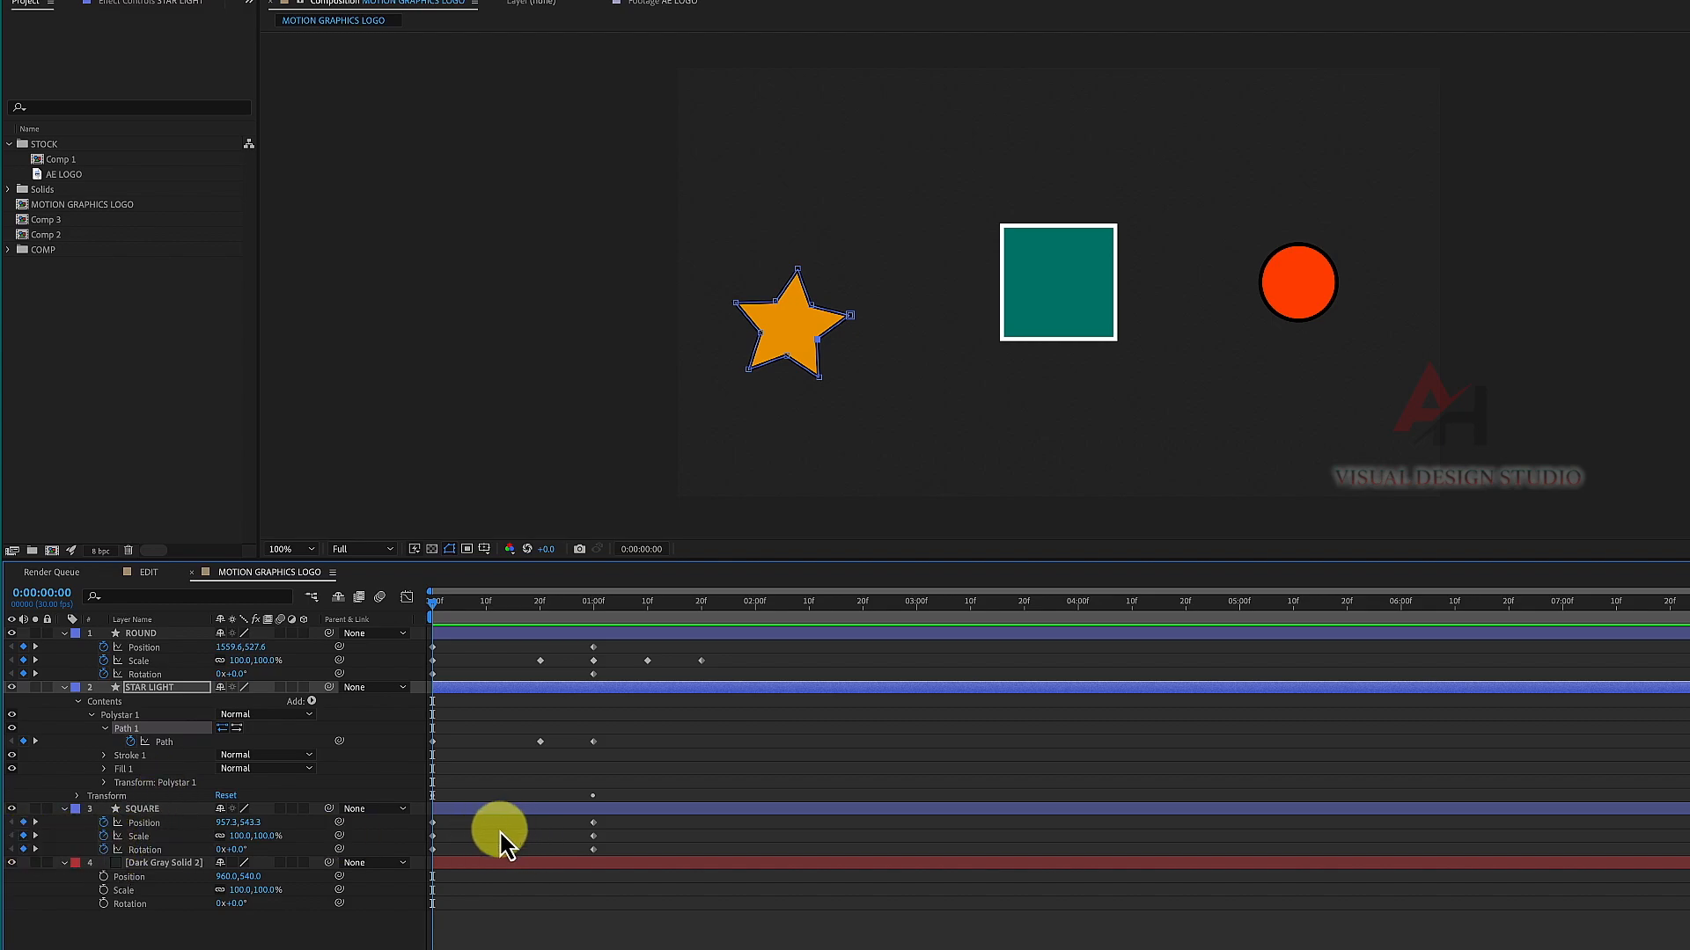
Step: Set SQUARE's Scale to 50% at 0:00 and play back its growth
click(239, 836)
text(5)
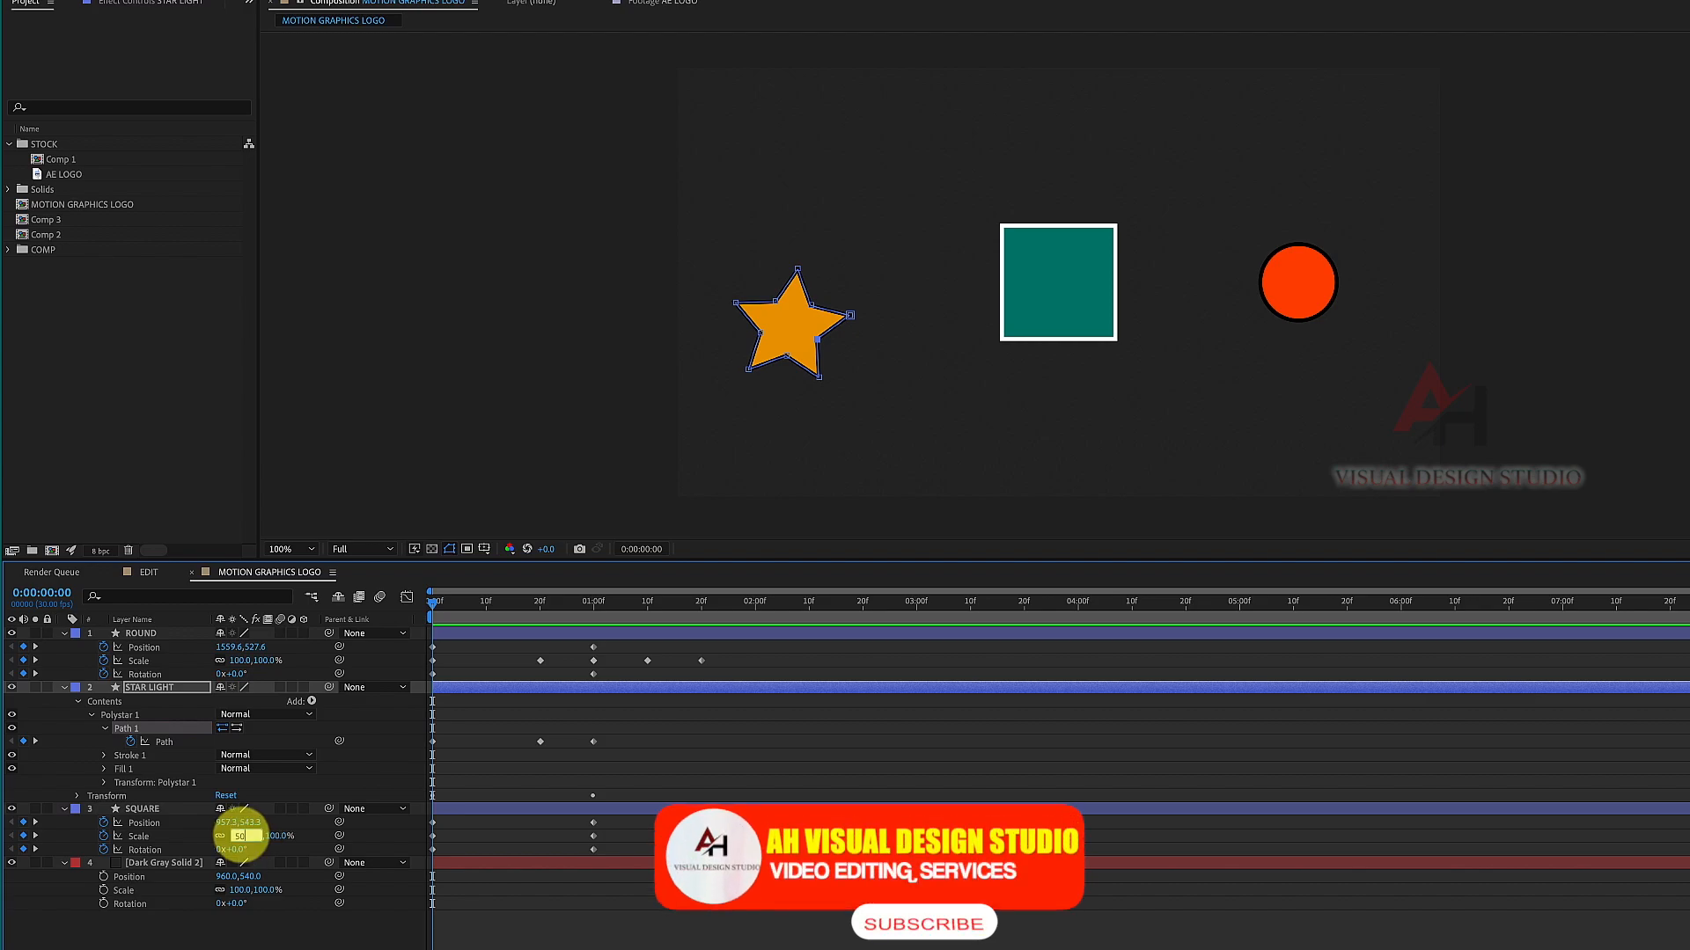
text(0,50.0)
key(Return)
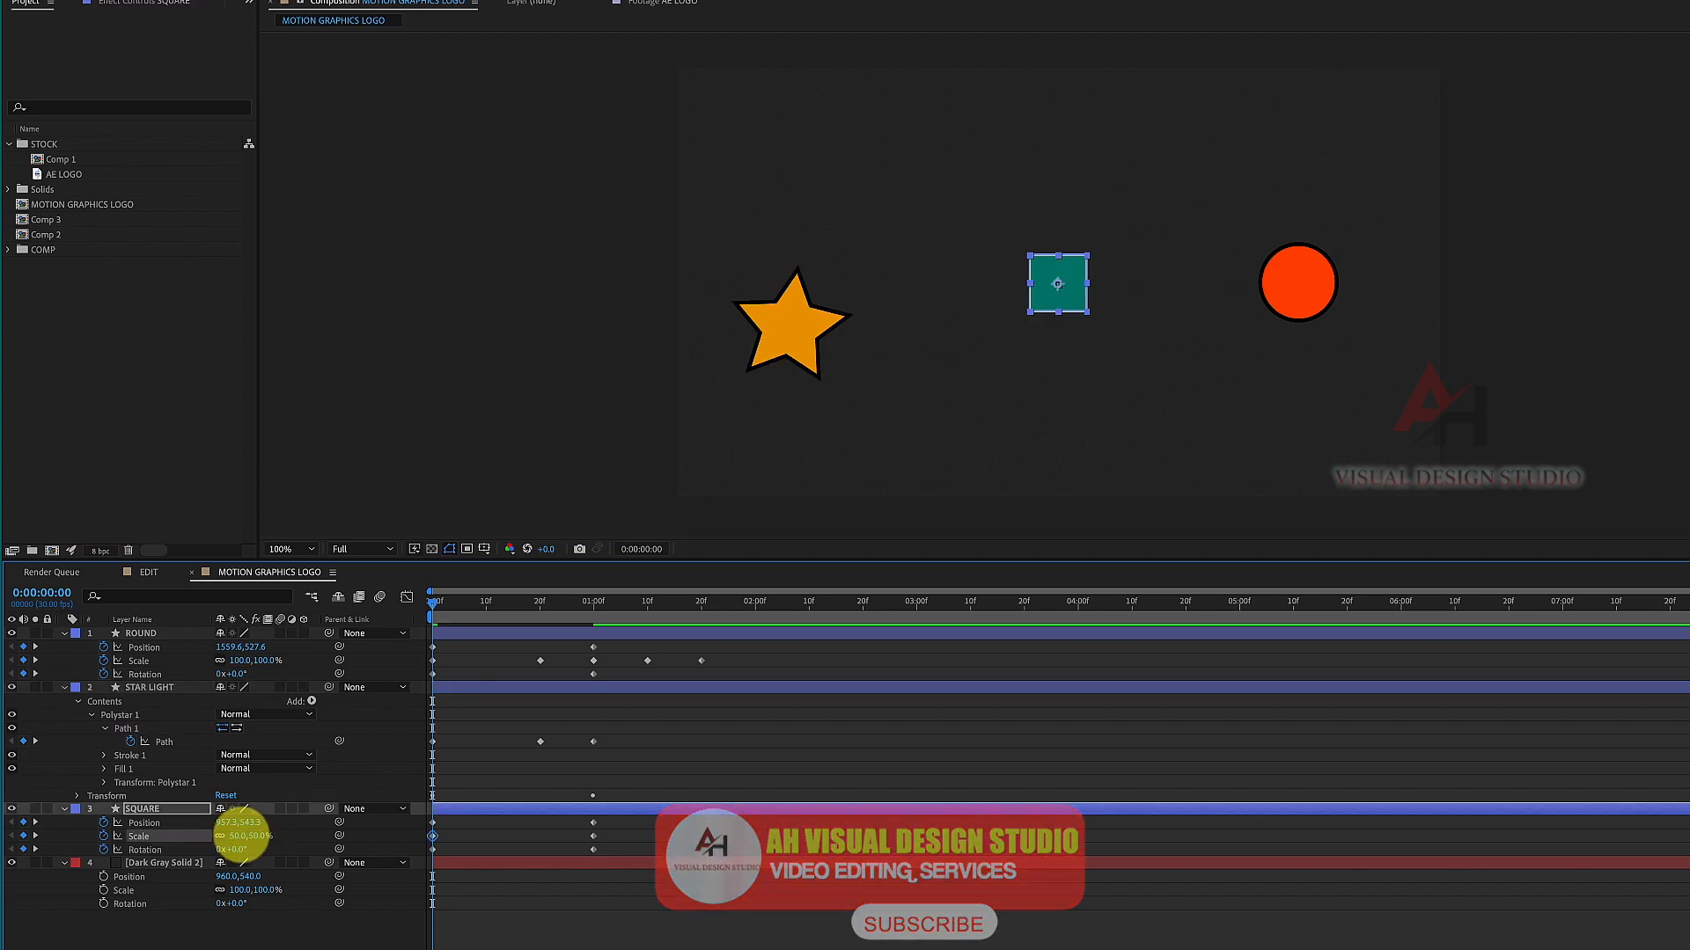
key(space)
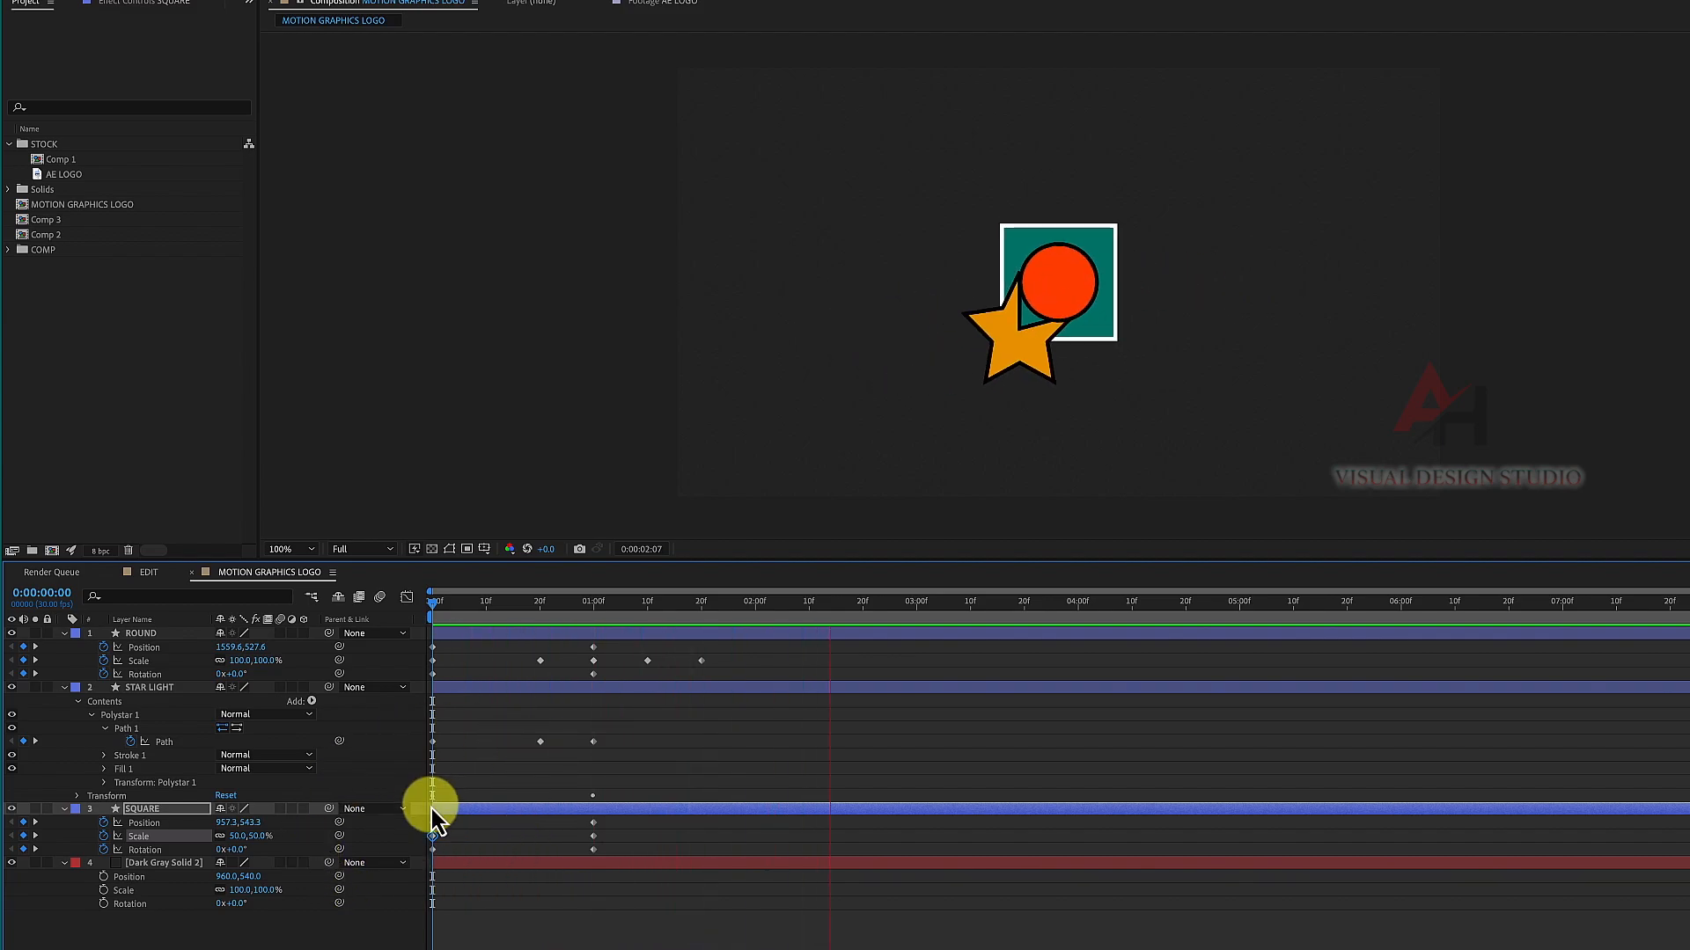
key(space)
drag(470, 614, 407, 615)
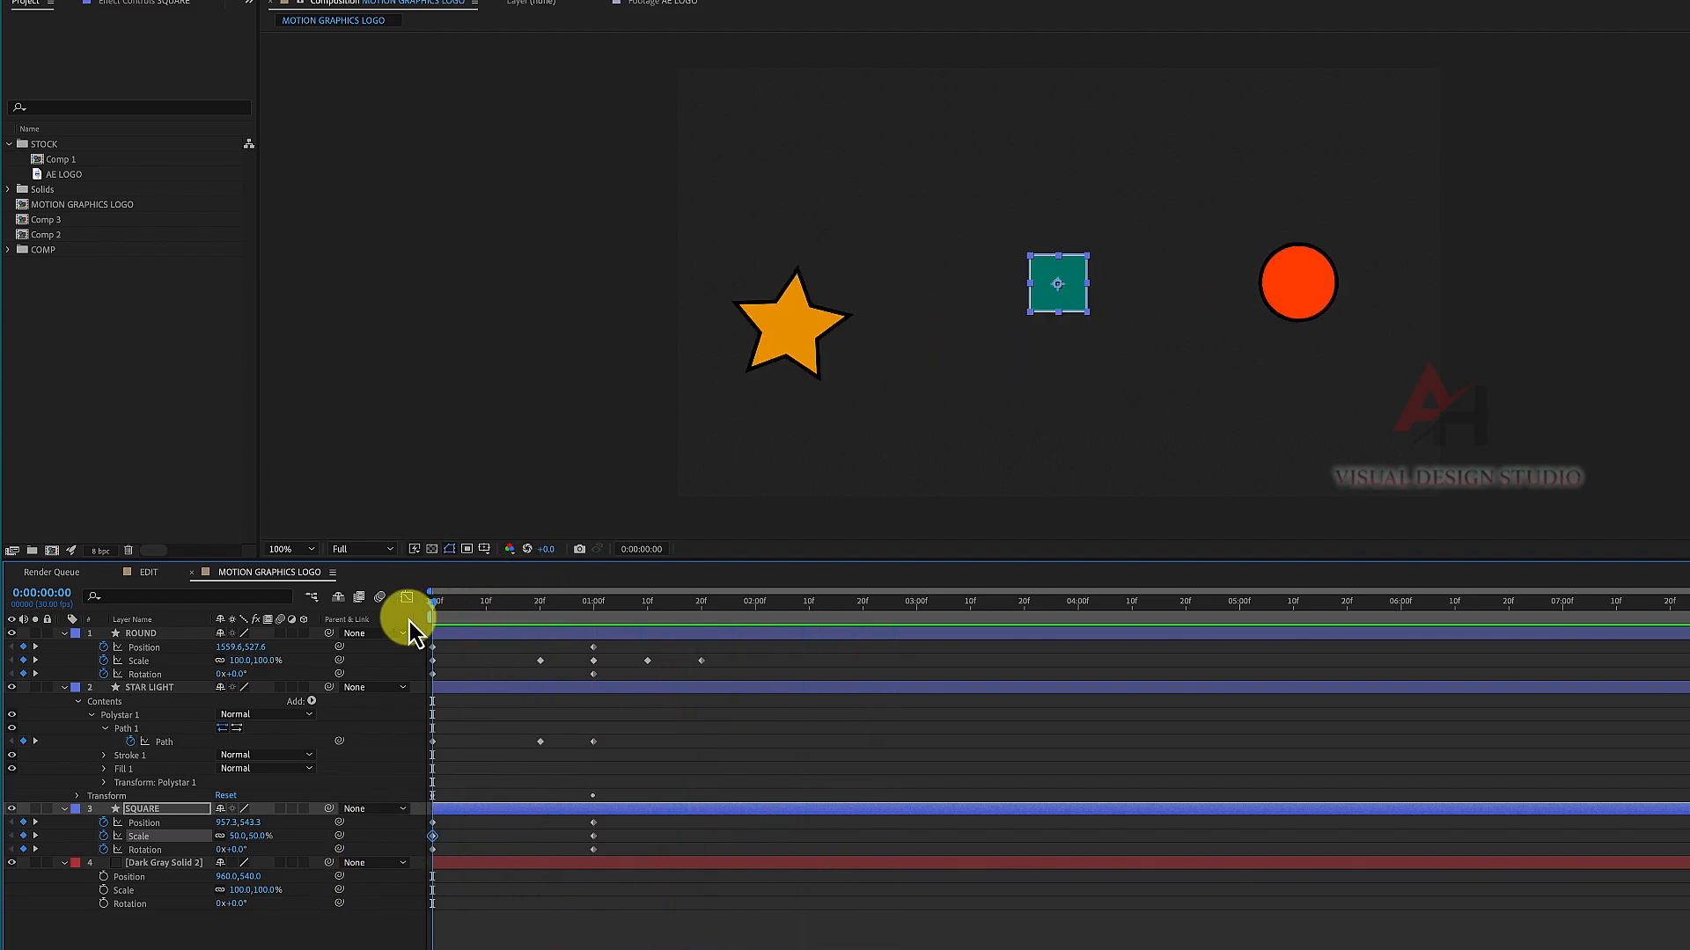
Step: Add Opacity keyframes to SQUARE at 0:00 and at frame 20
click(134, 810)
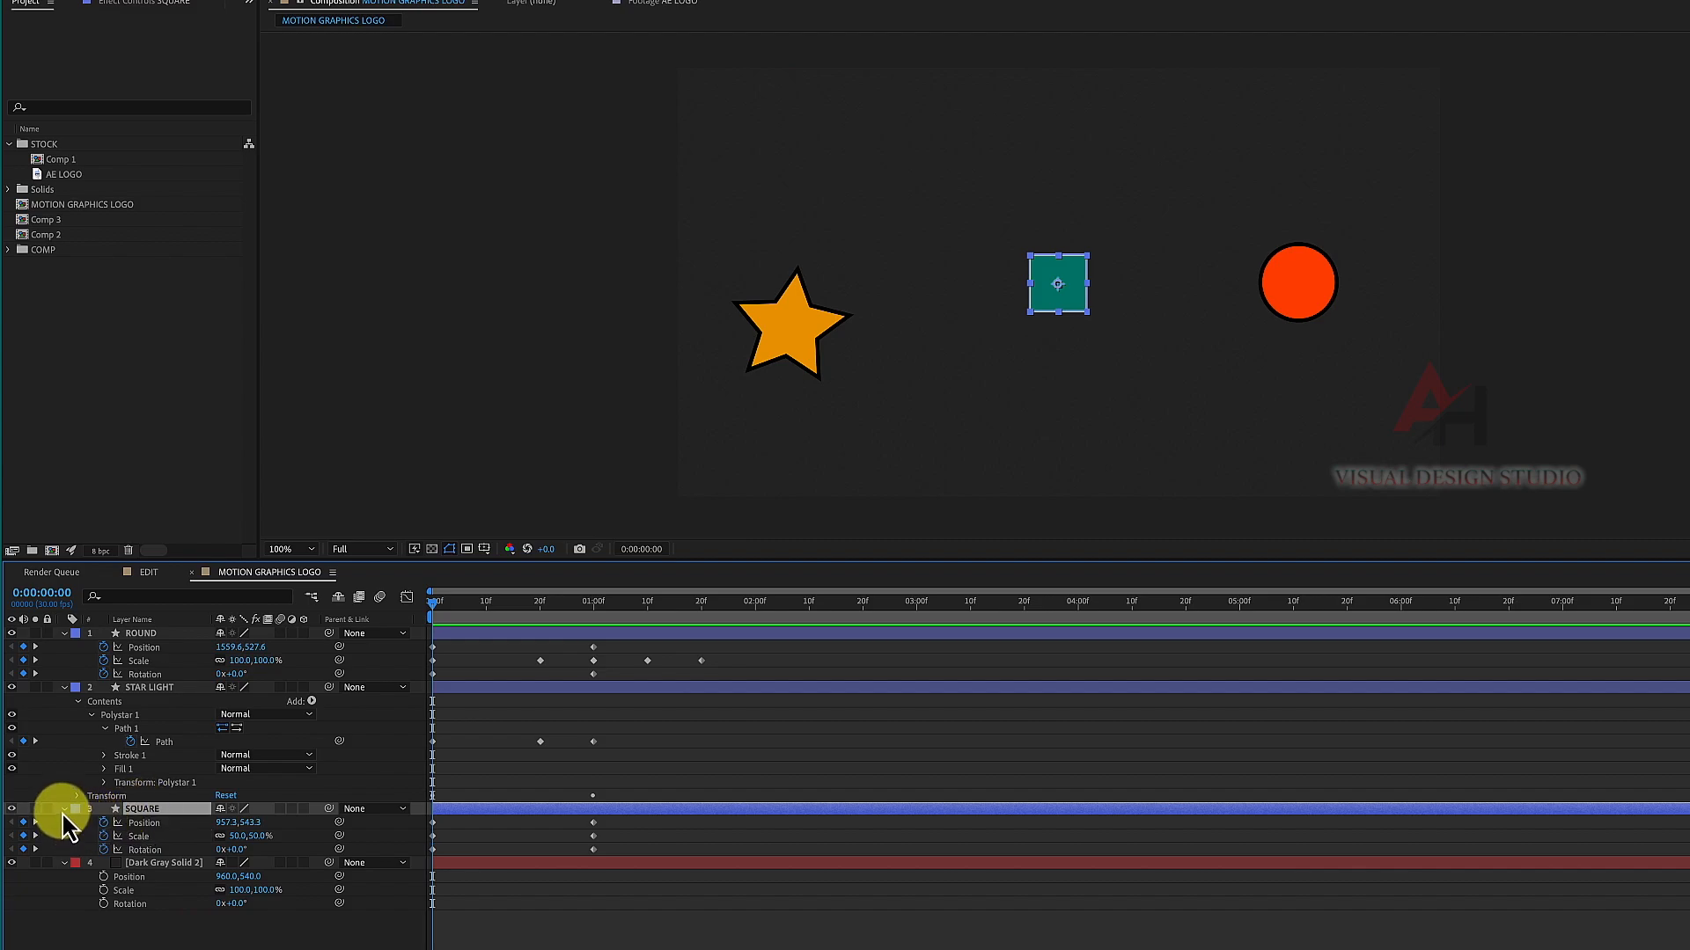
click(64, 810)
click(64, 809)
click(103, 904)
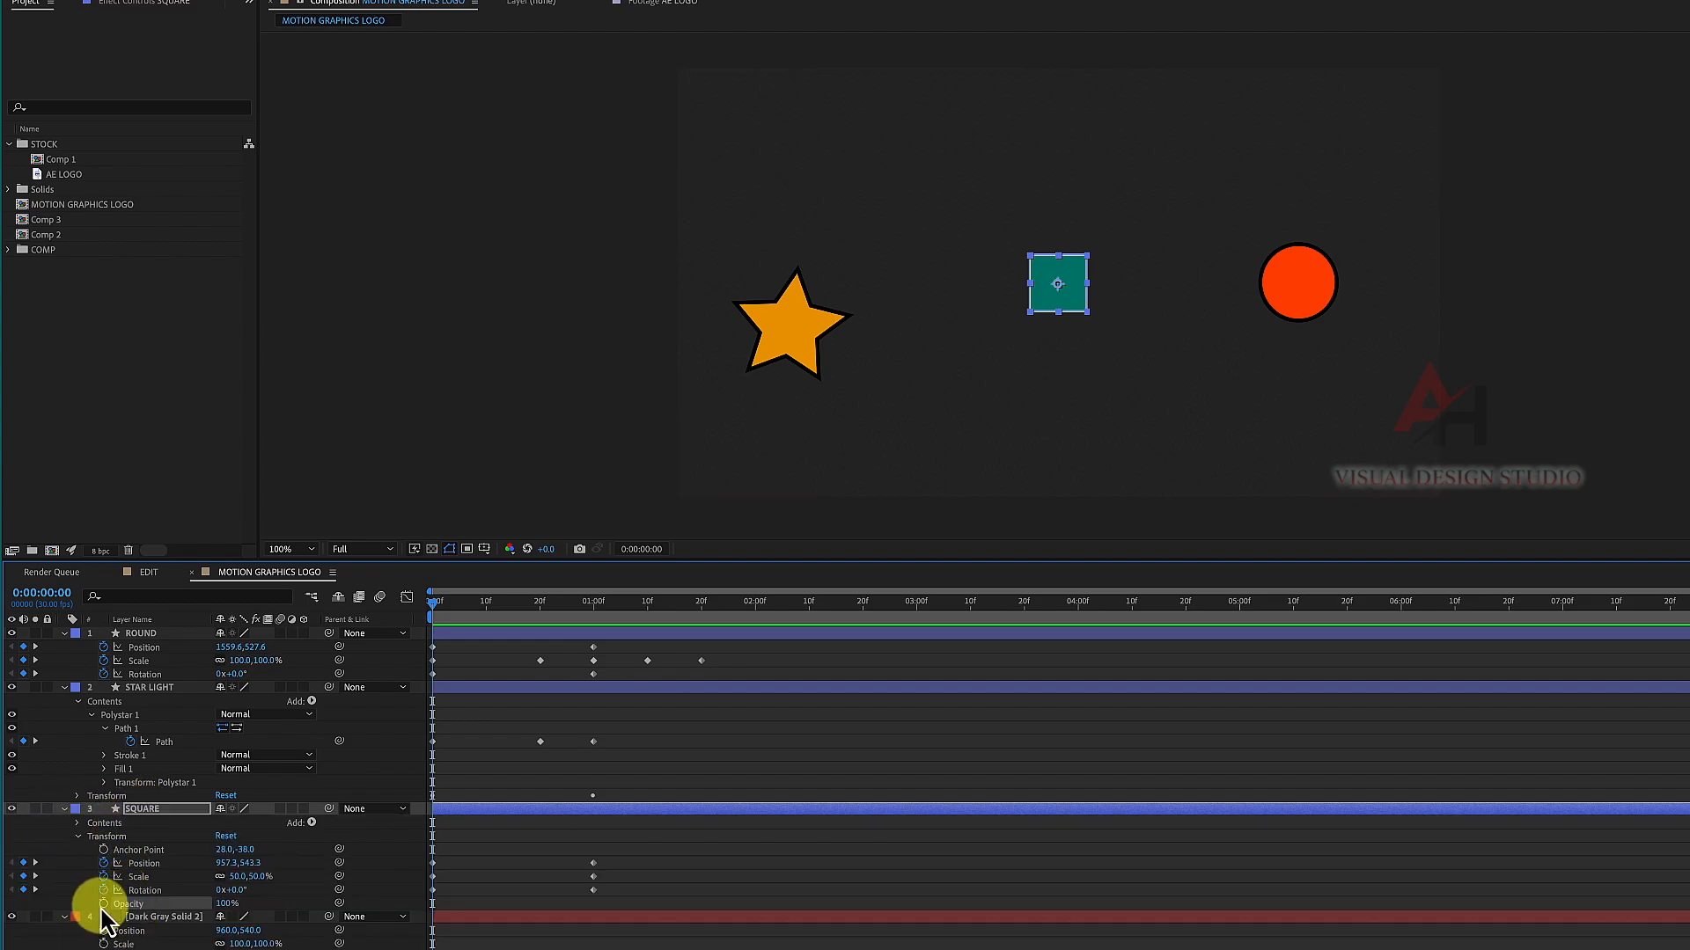
click(540, 604)
click(24, 904)
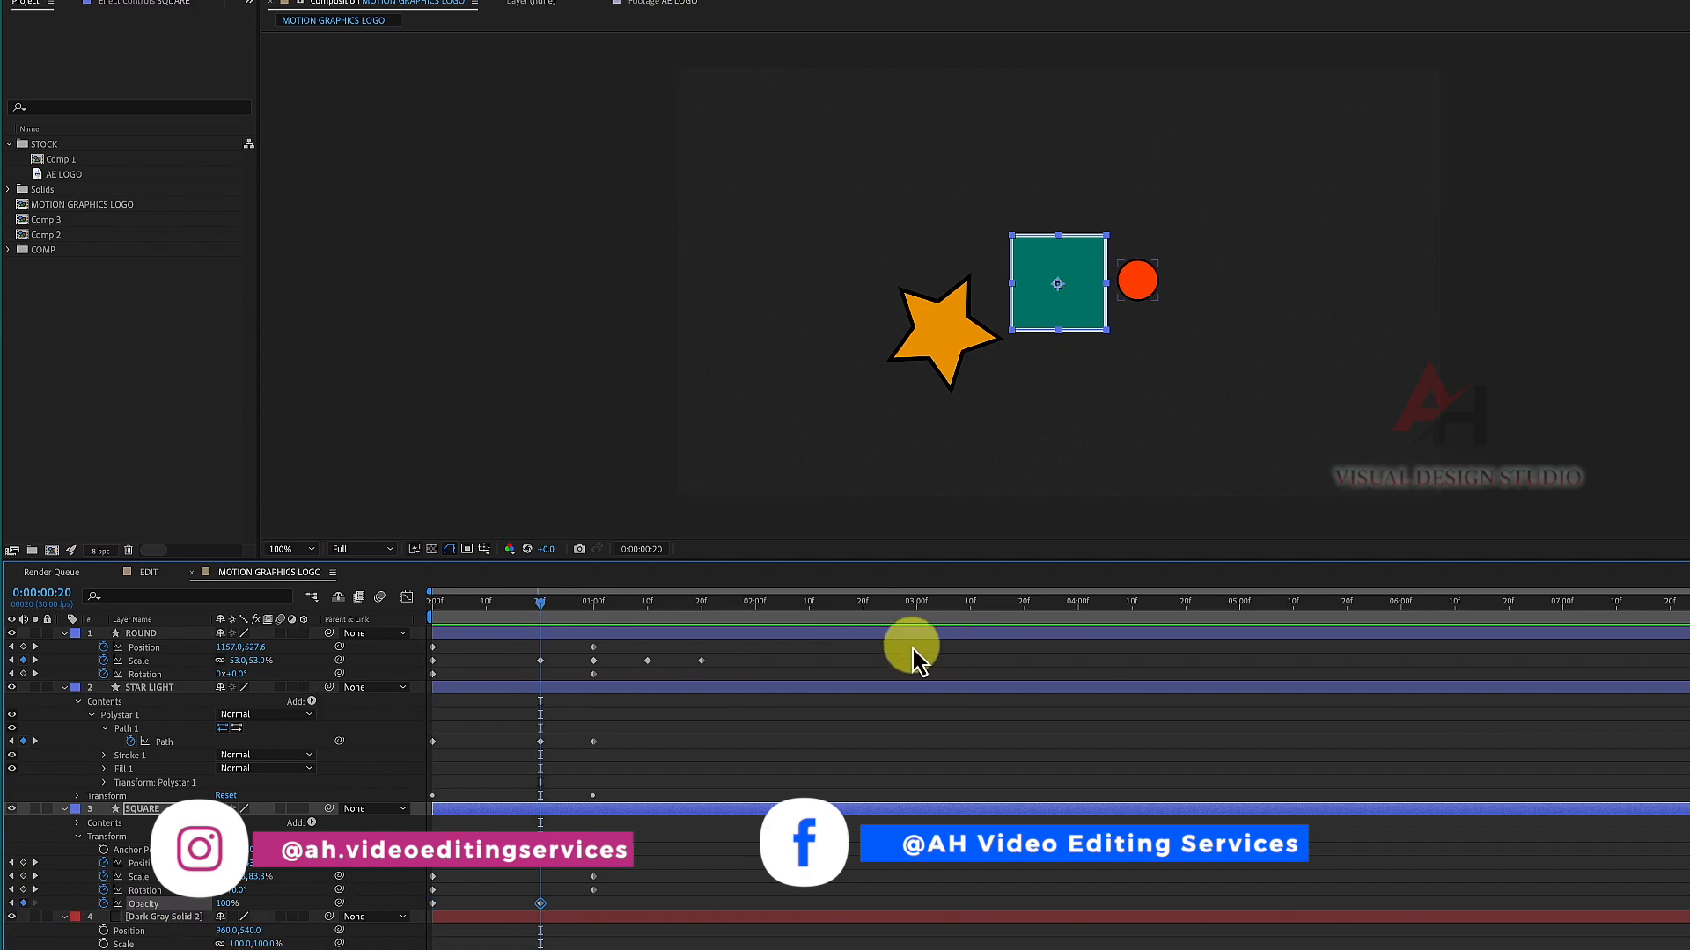
Step: Set SQUARE's Opacity to 0% at frame 20, 100% at 1:00 and 0% at 0:00, and preview the fade-in
click(220, 906)
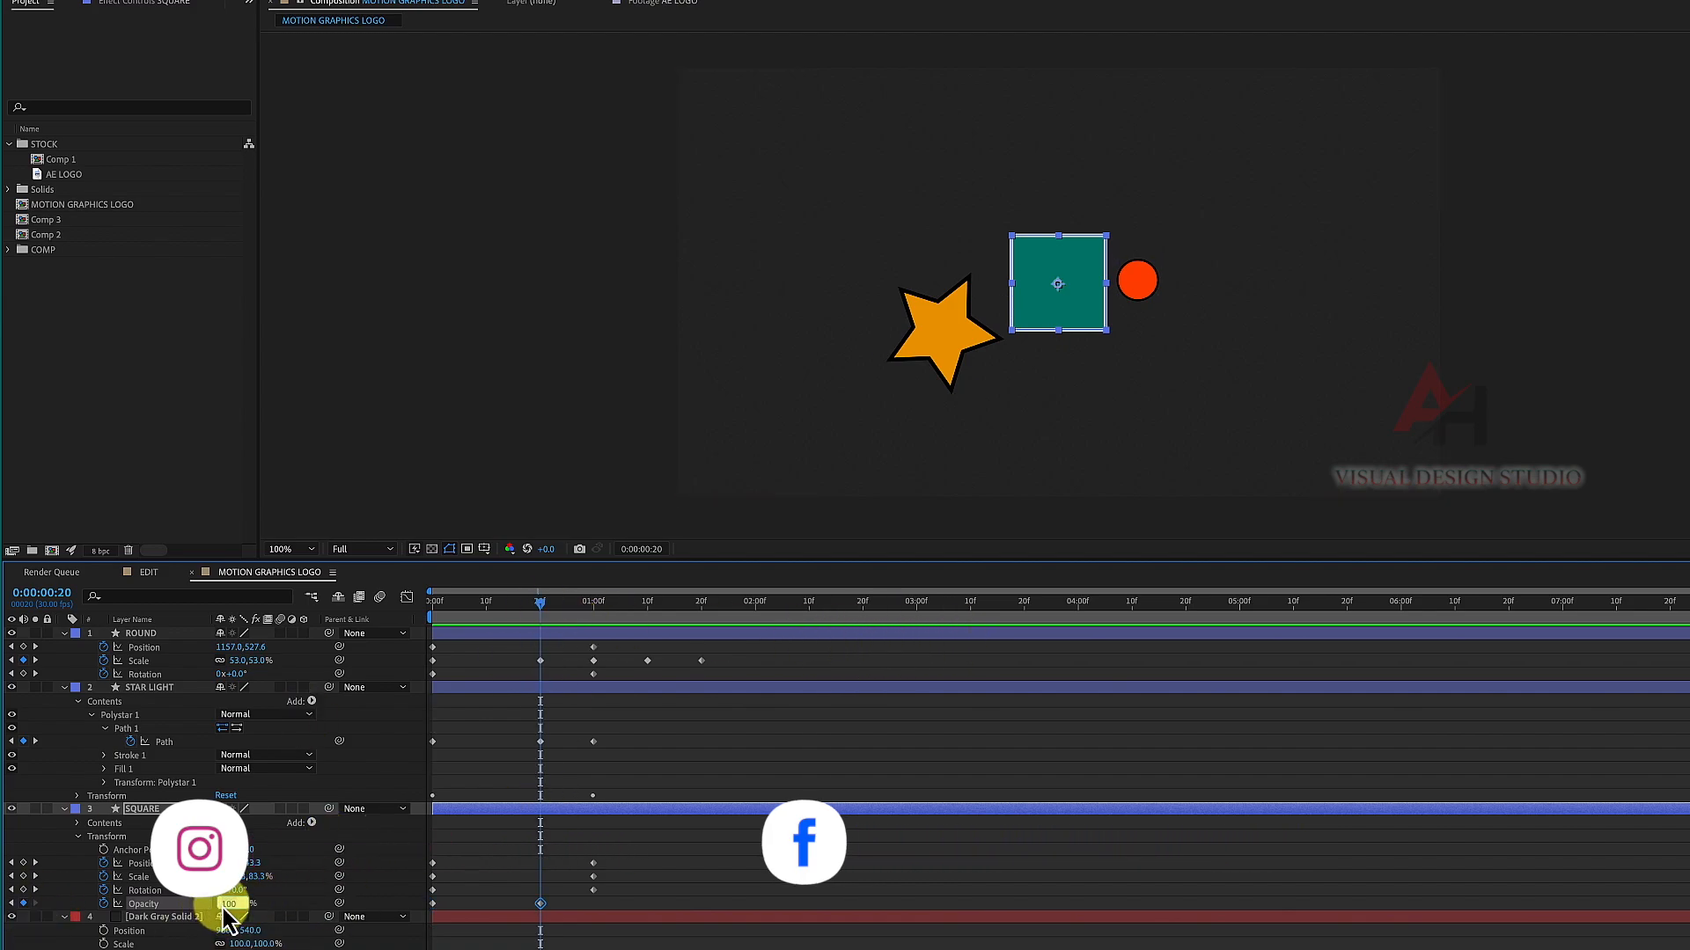
text(0)
key(Return)
drag(572, 602, 594, 602)
click(223, 905)
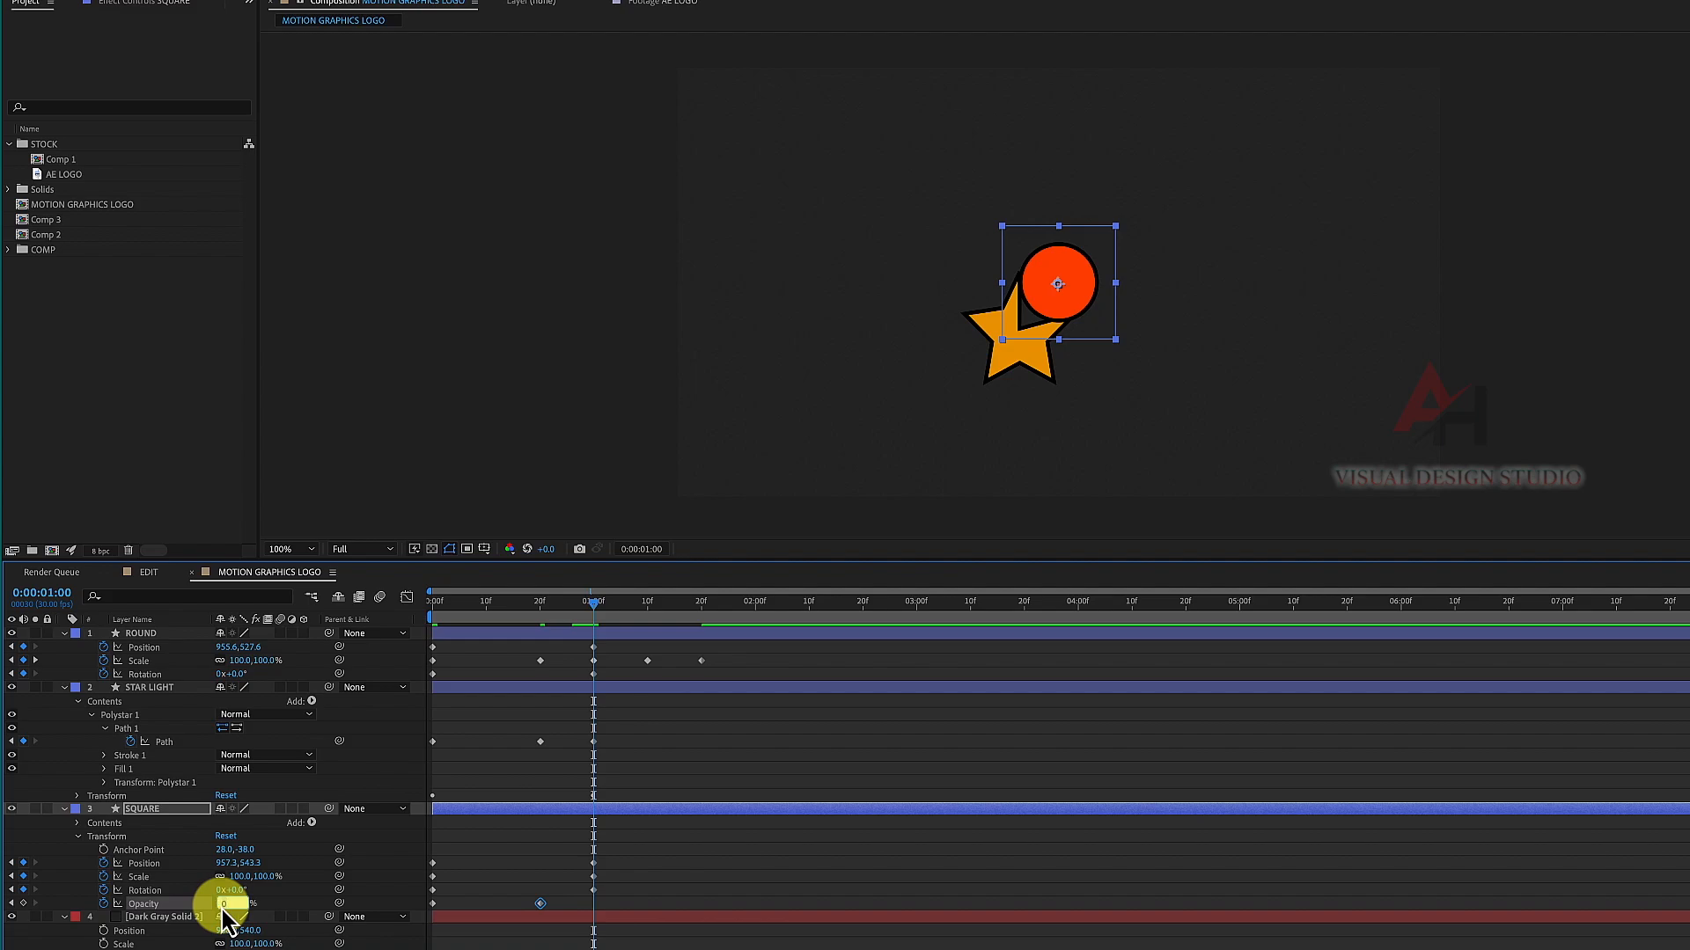
text(100)
key(Return)
key(Home)
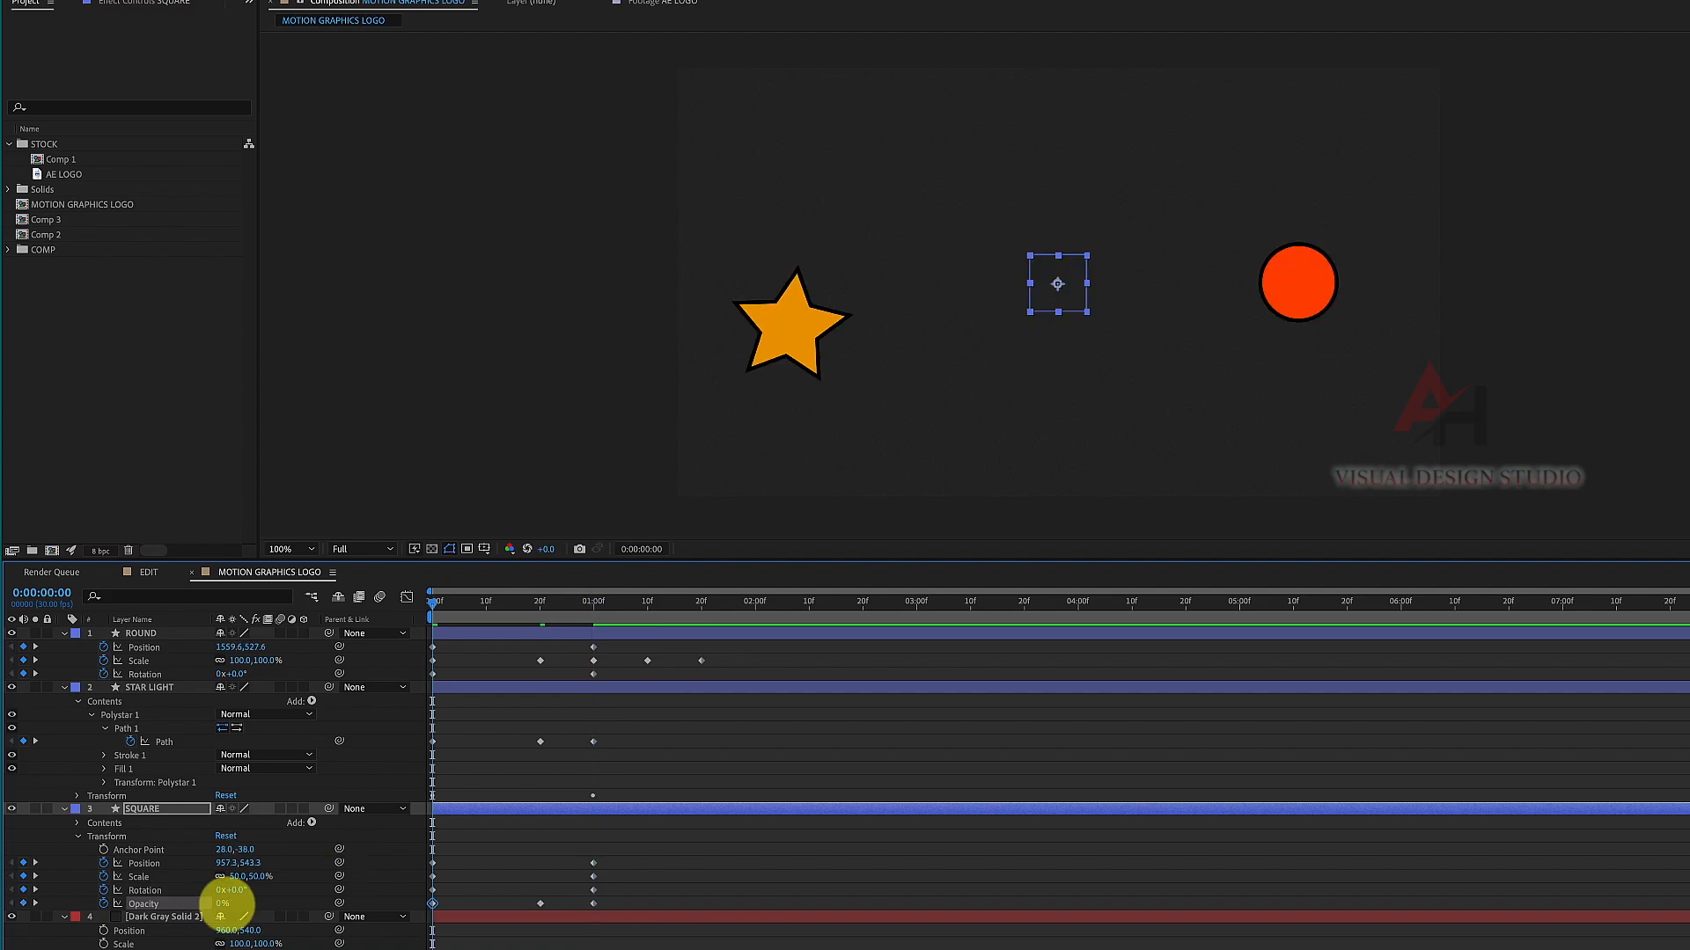
key(space)
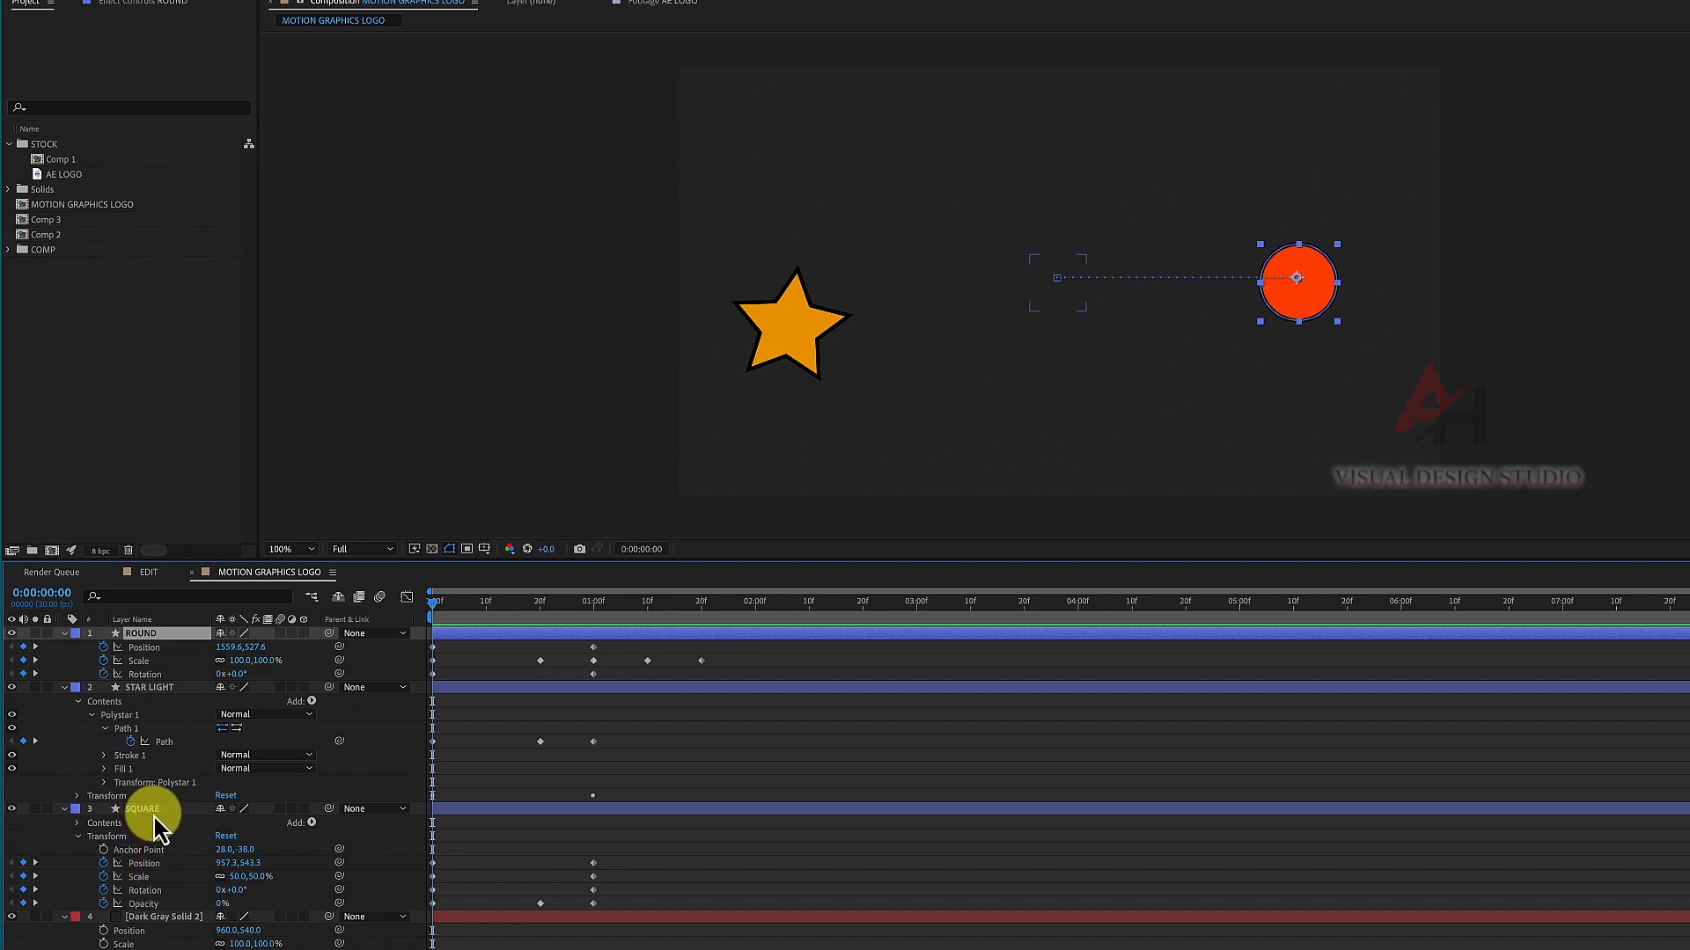
Step: Show only the keyframed properties of the ROUND, STAR LIGHT and SQUARE layers
shift+click(155, 817)
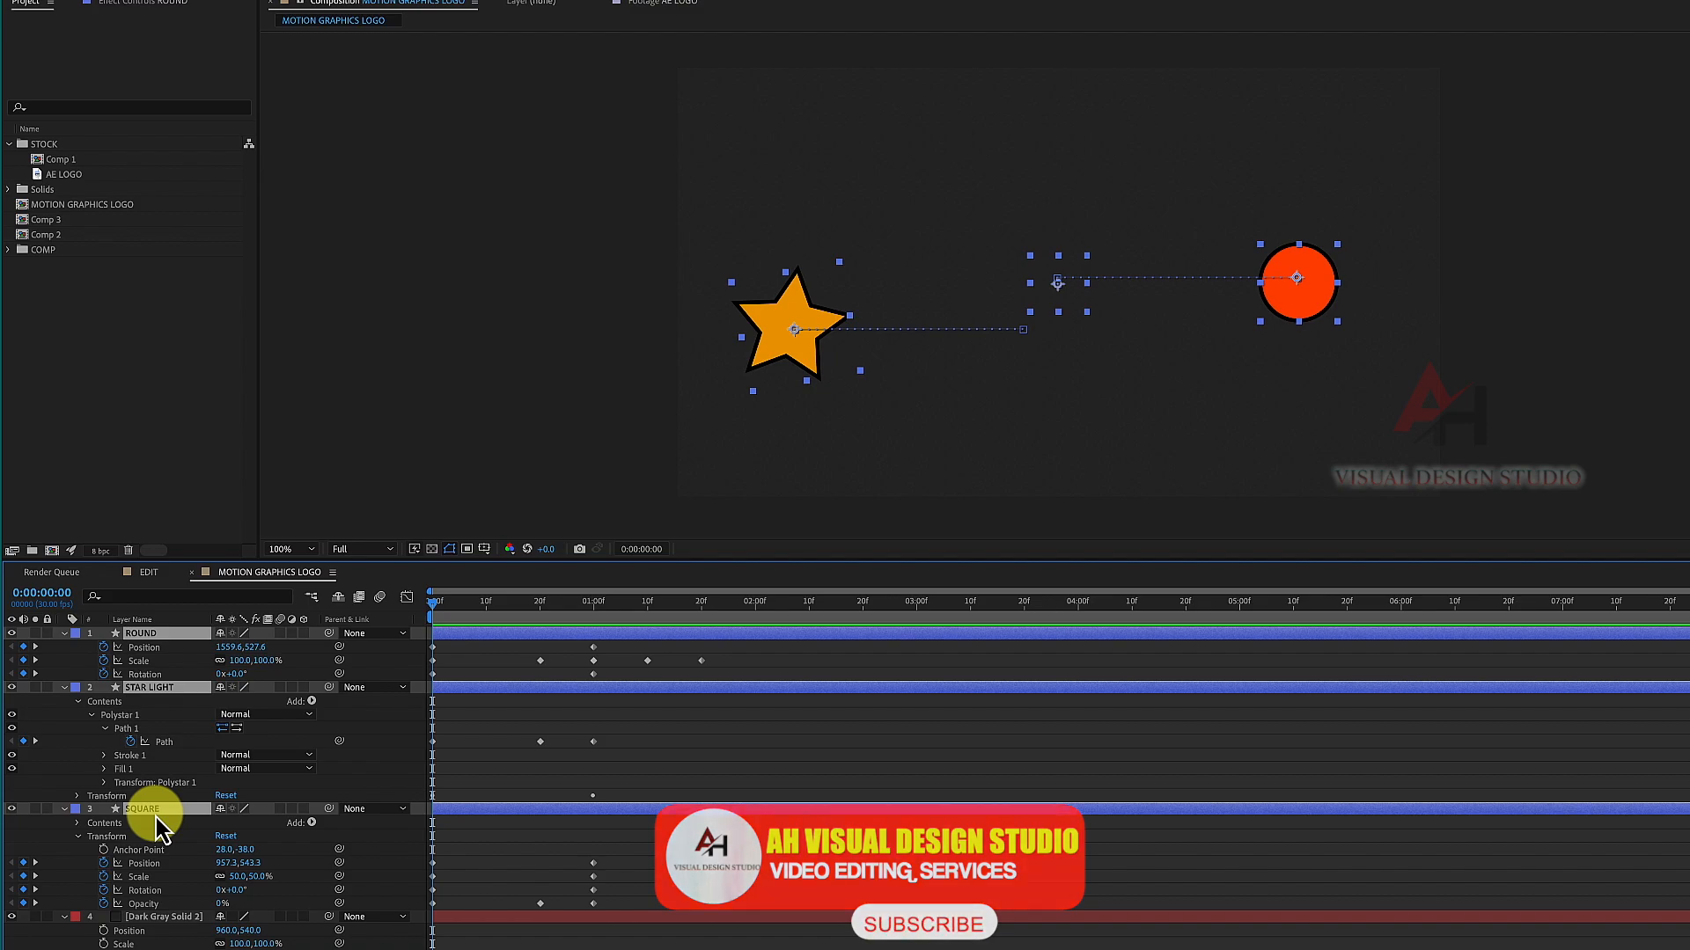
key(u)
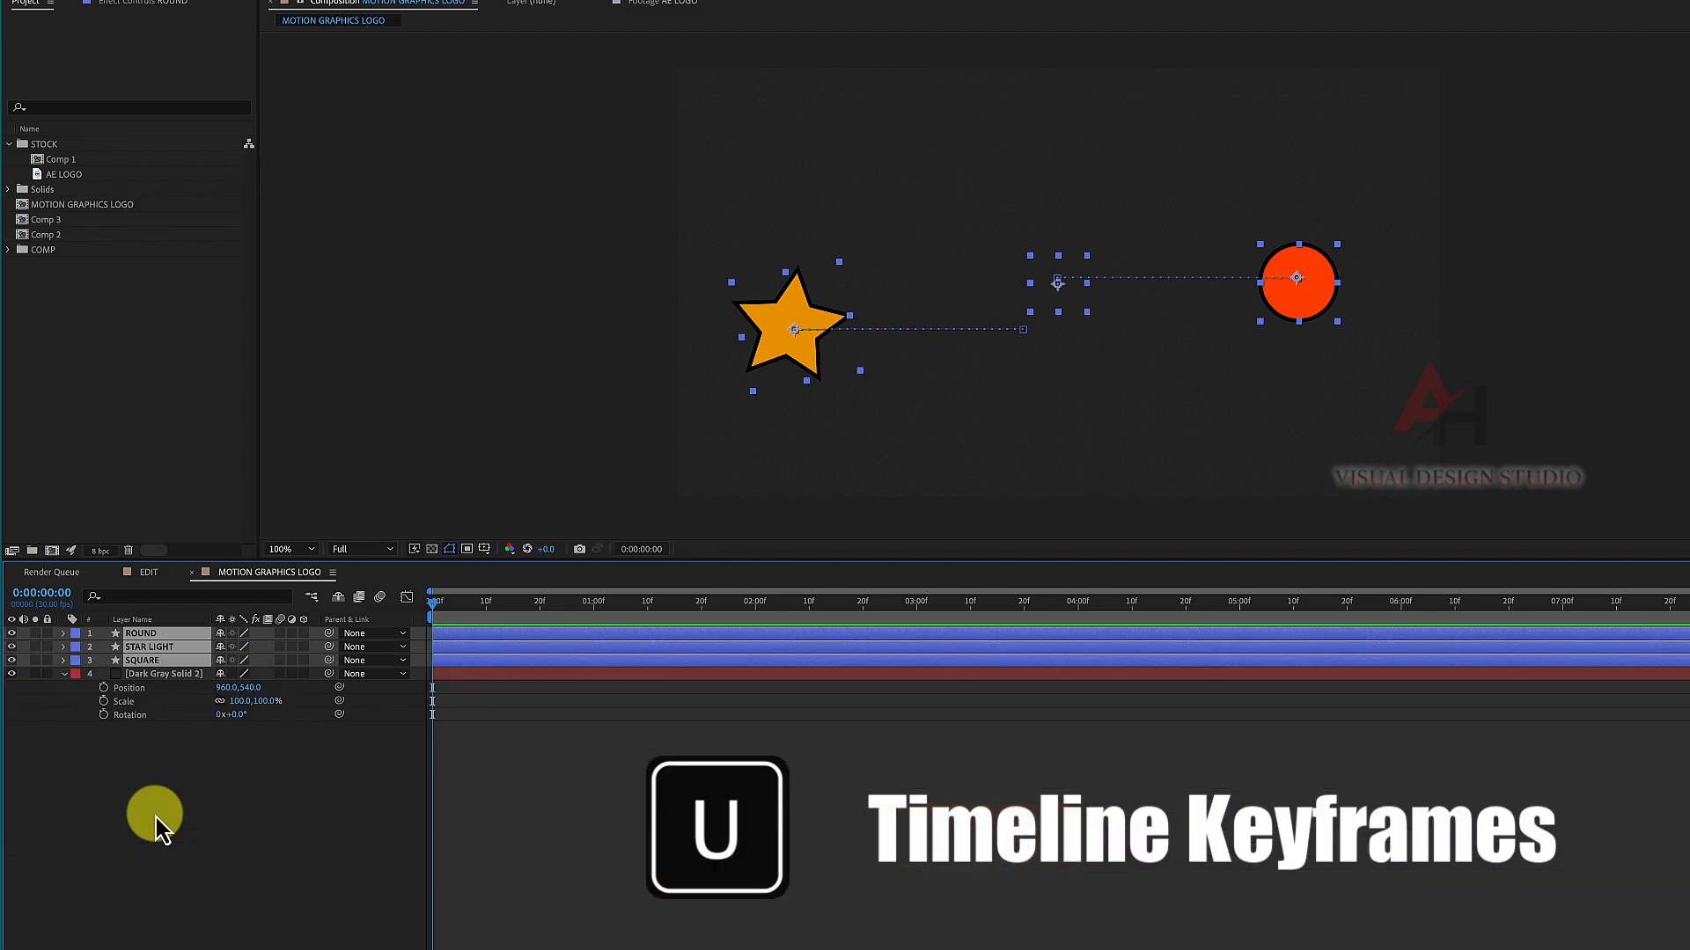
key(u)
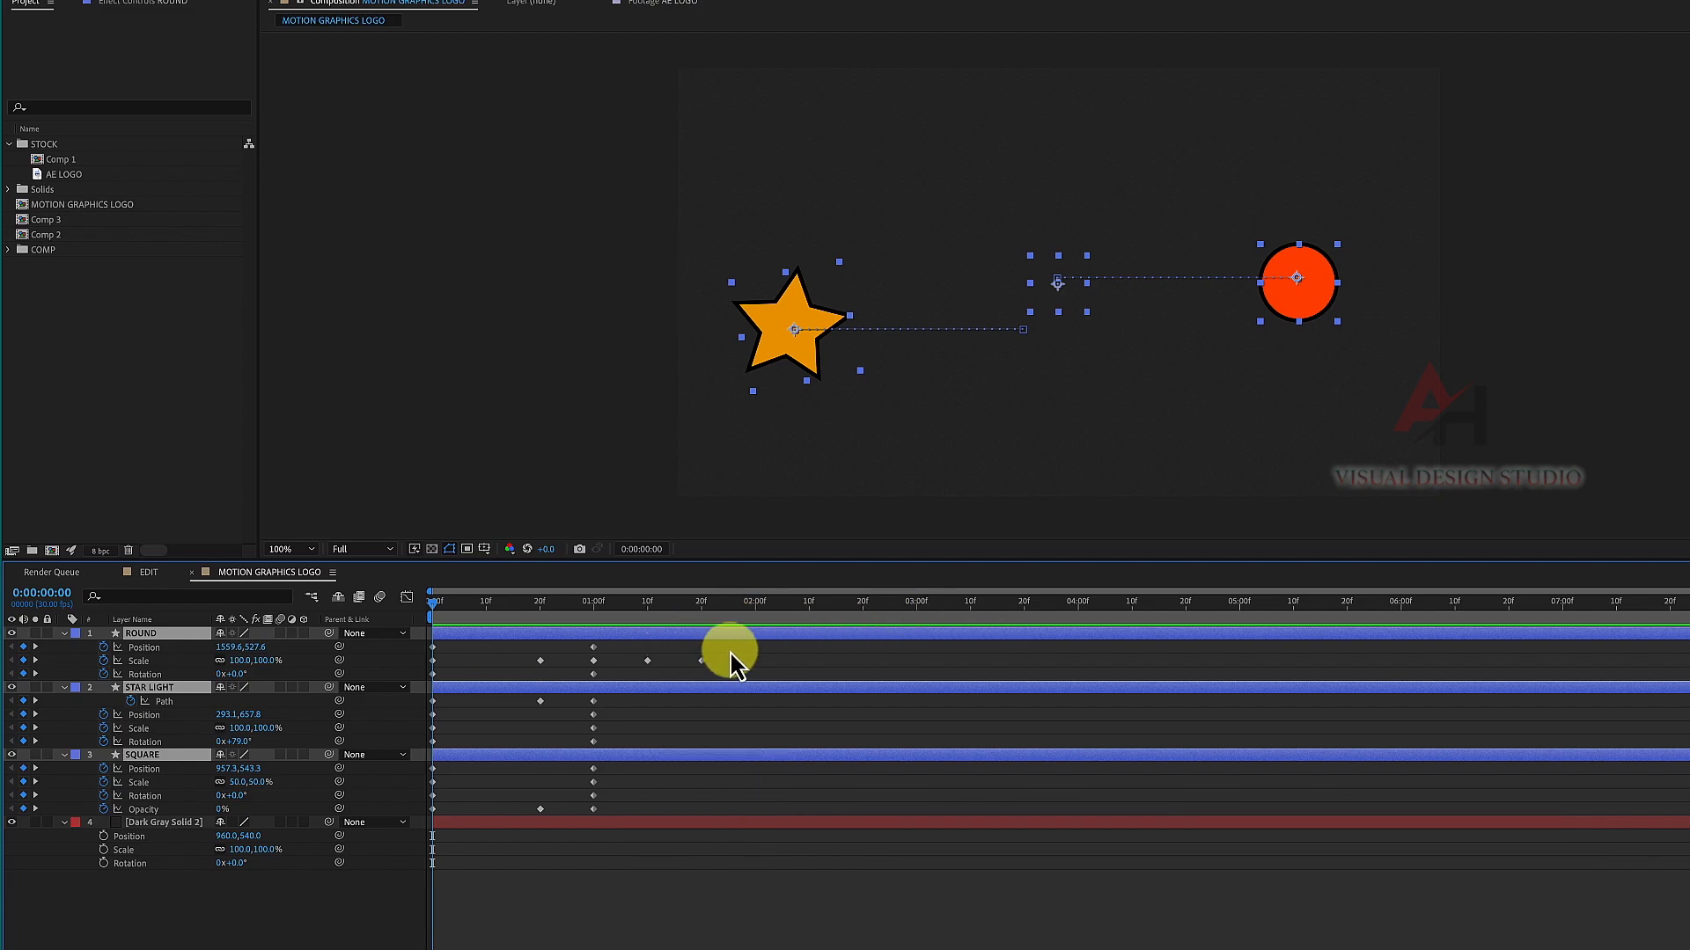
Step: Apply Easy Ease to all keyframes of ROUND, STAR LIGHT and SQUARE, and preview the eased animation
drag(751, 649, 302, 812)
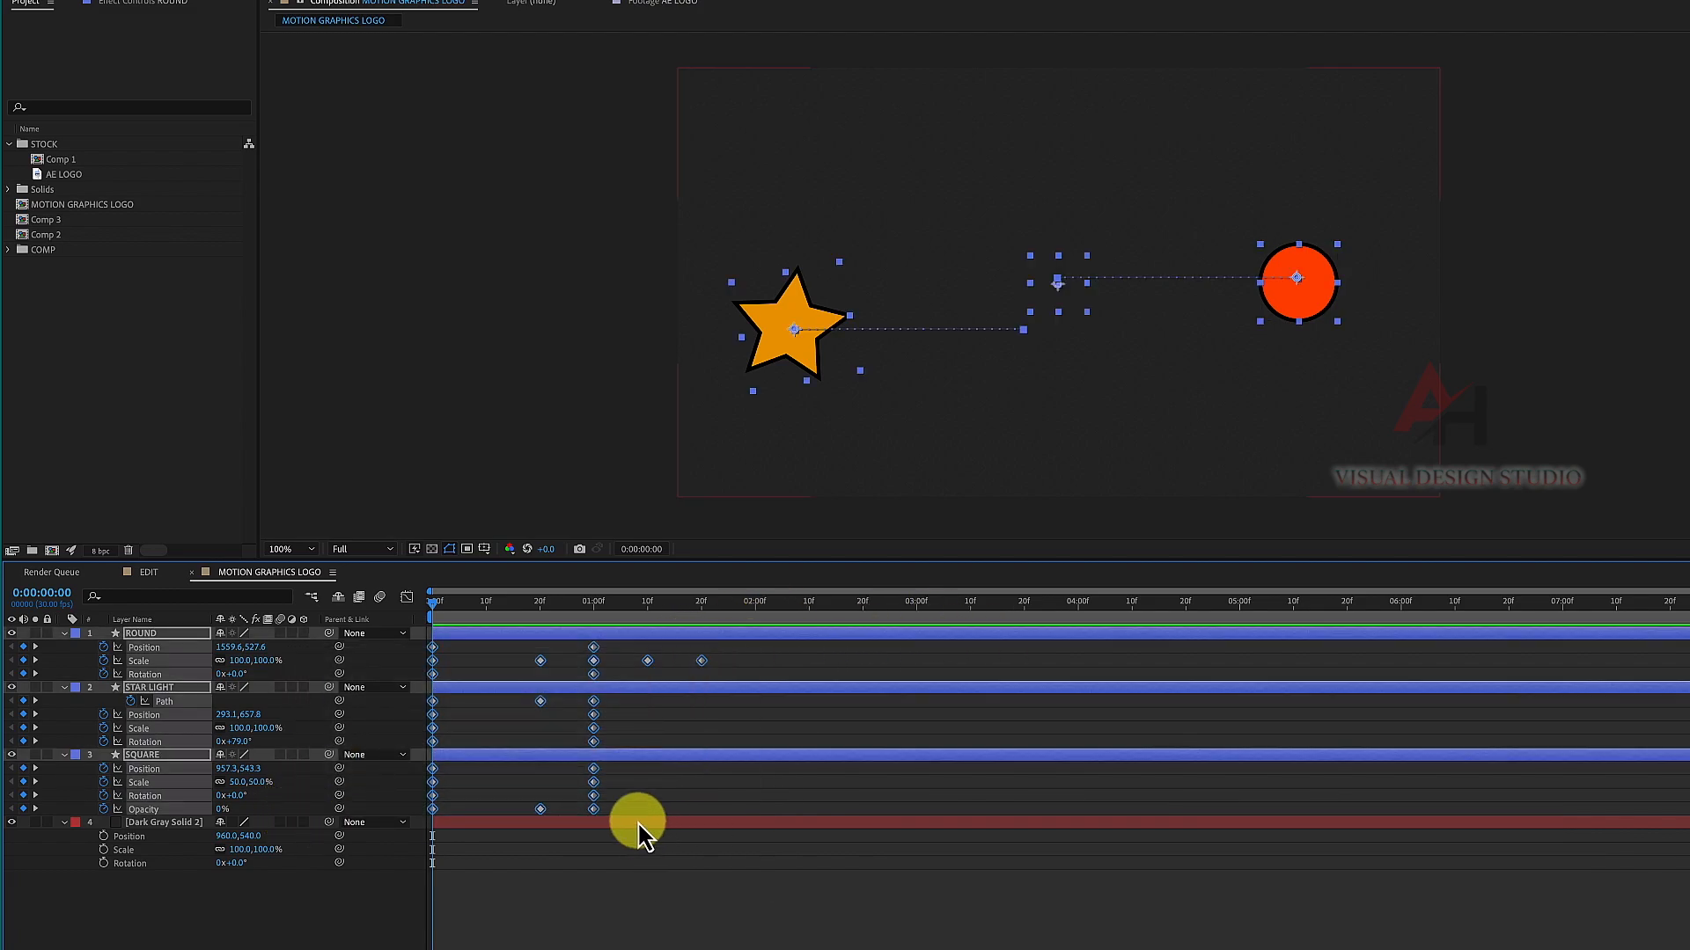
right_click(597, 811)
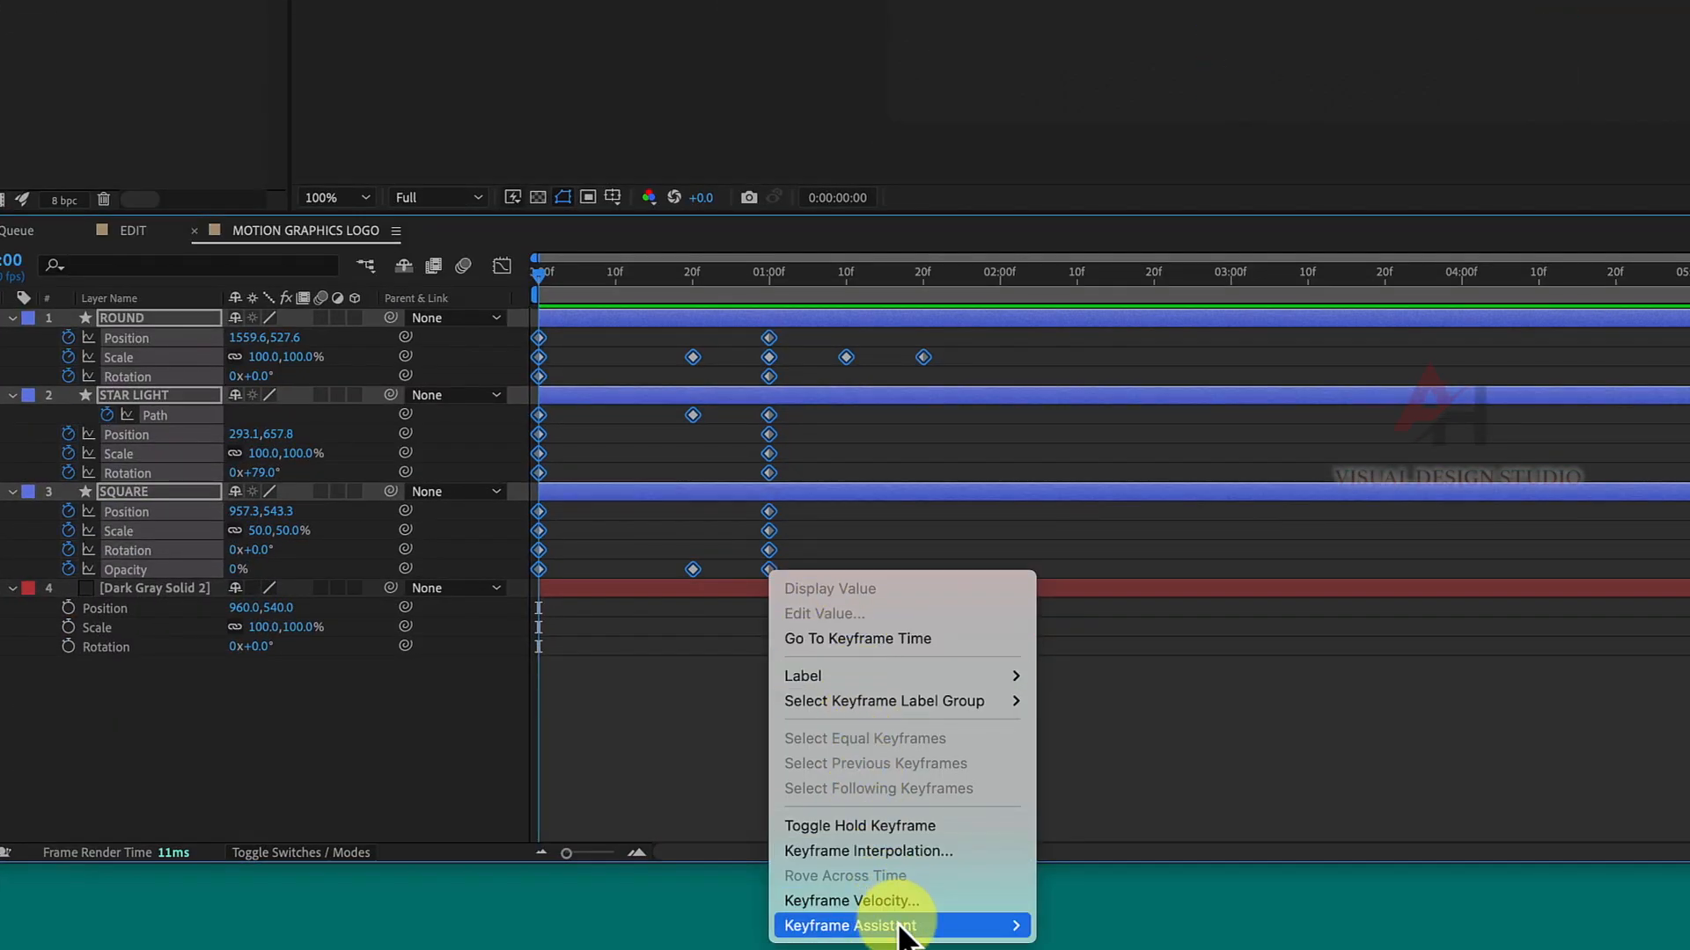
mouse_move(718, 949)
click(1090, 755)
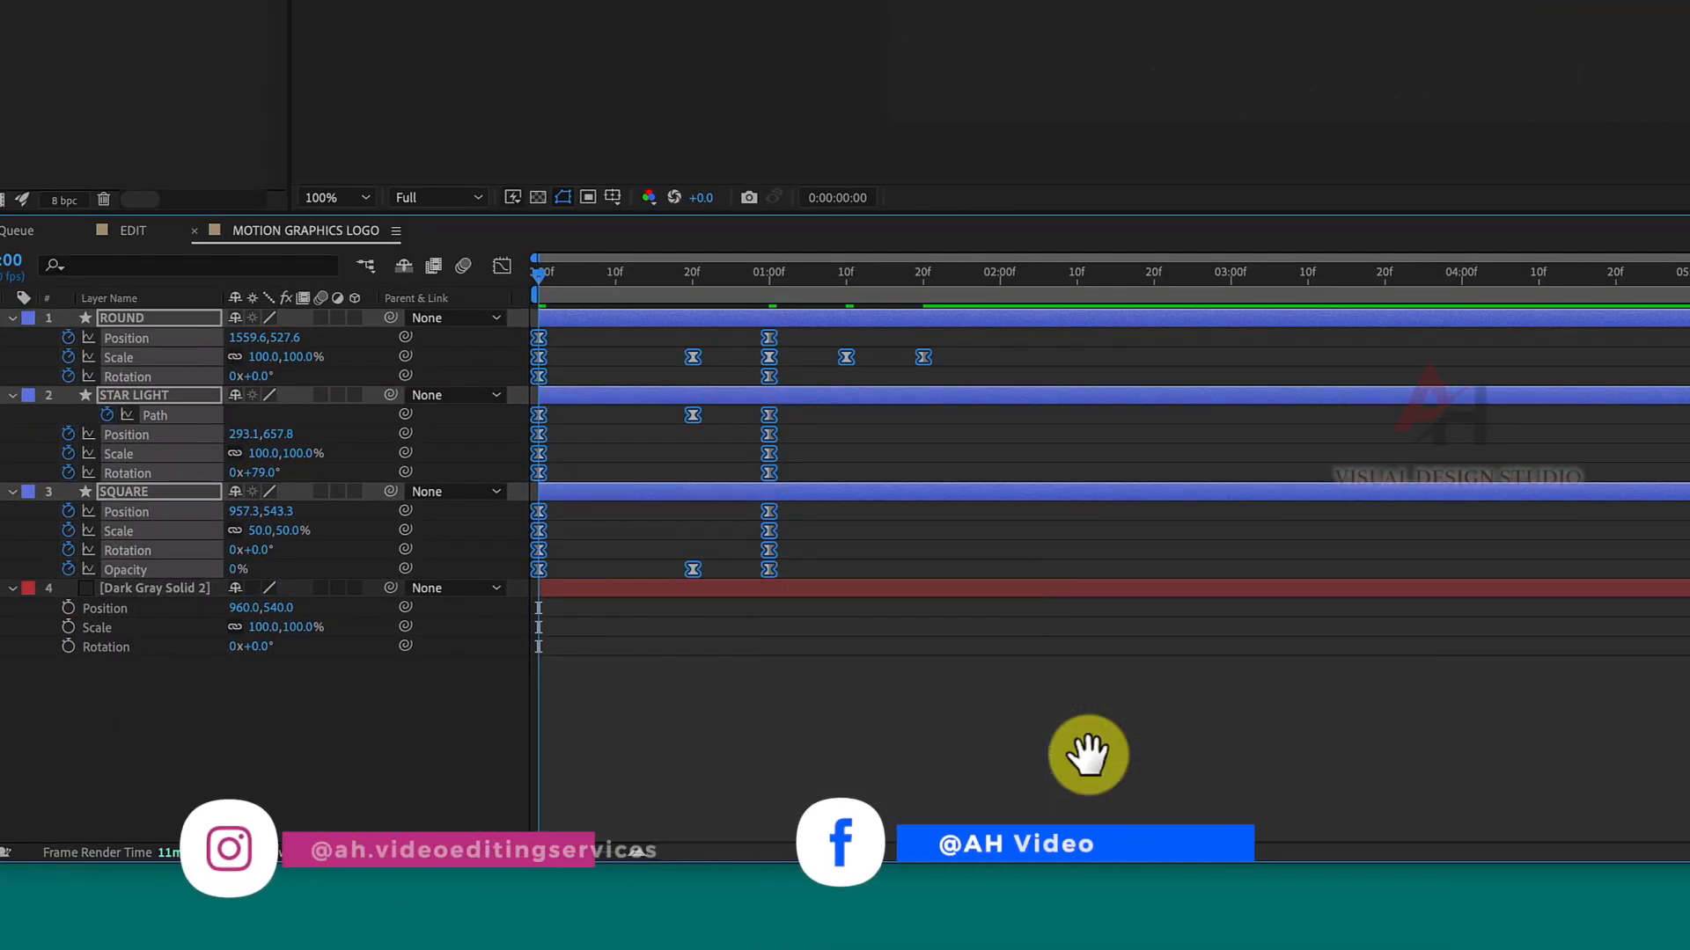
key(space)
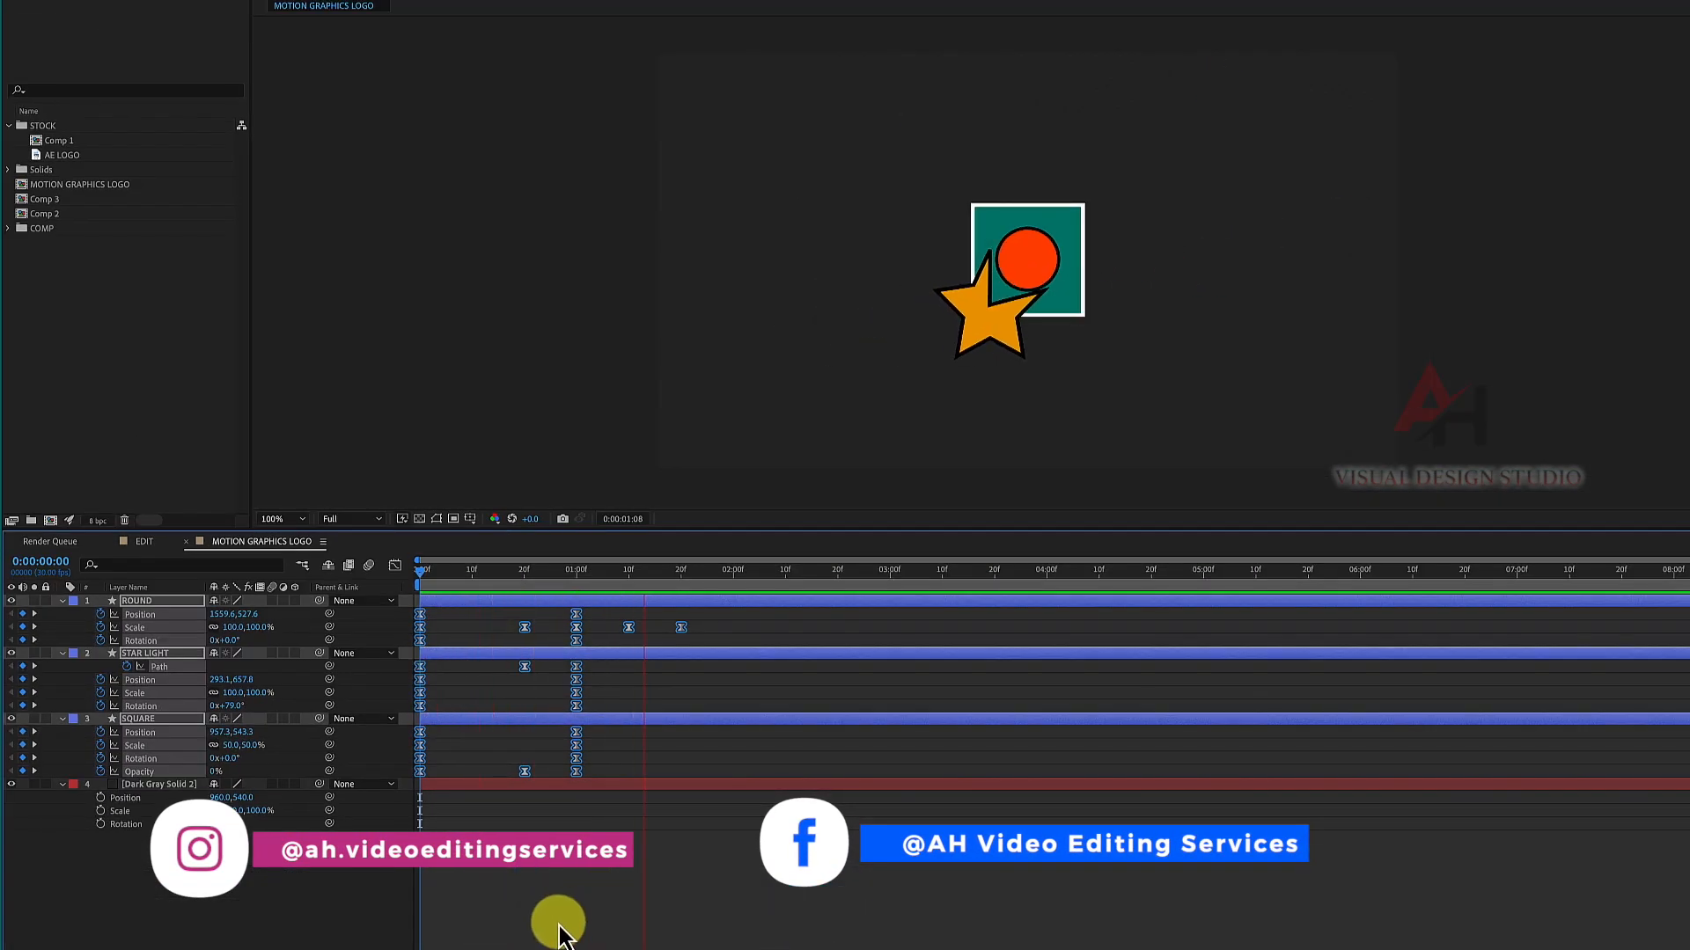
key(space)
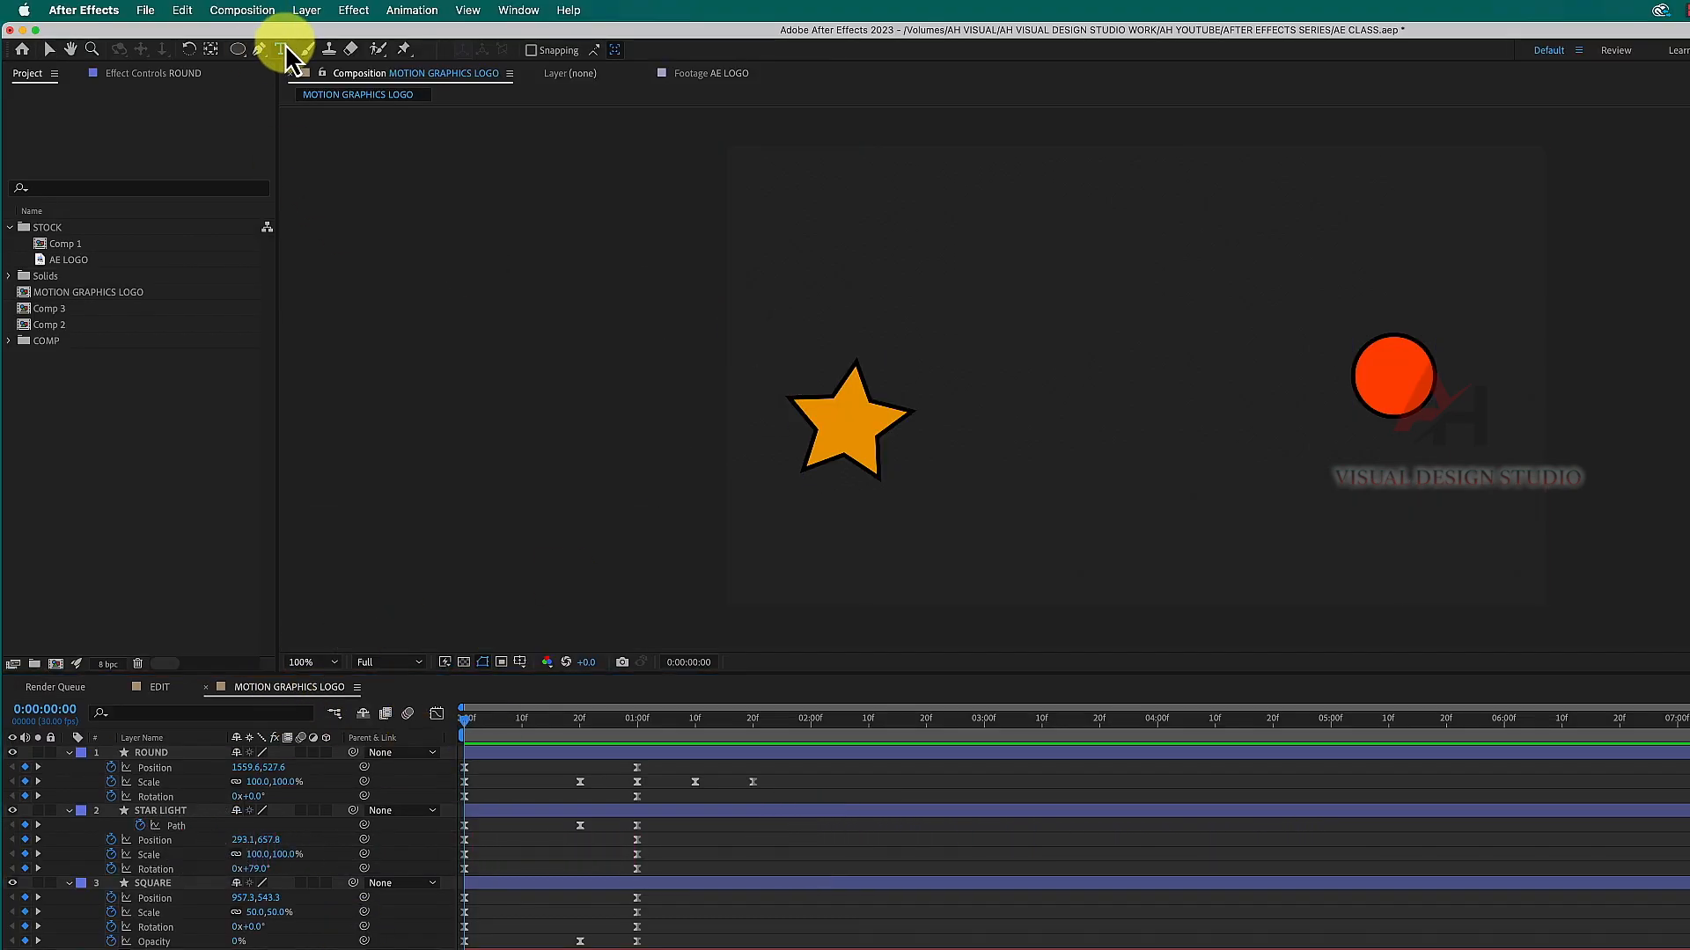
Step: Add the two-line text title BOXLIGHT FILMS and set its font size to 54 px and line spacing to 51 px
click(282, 50)
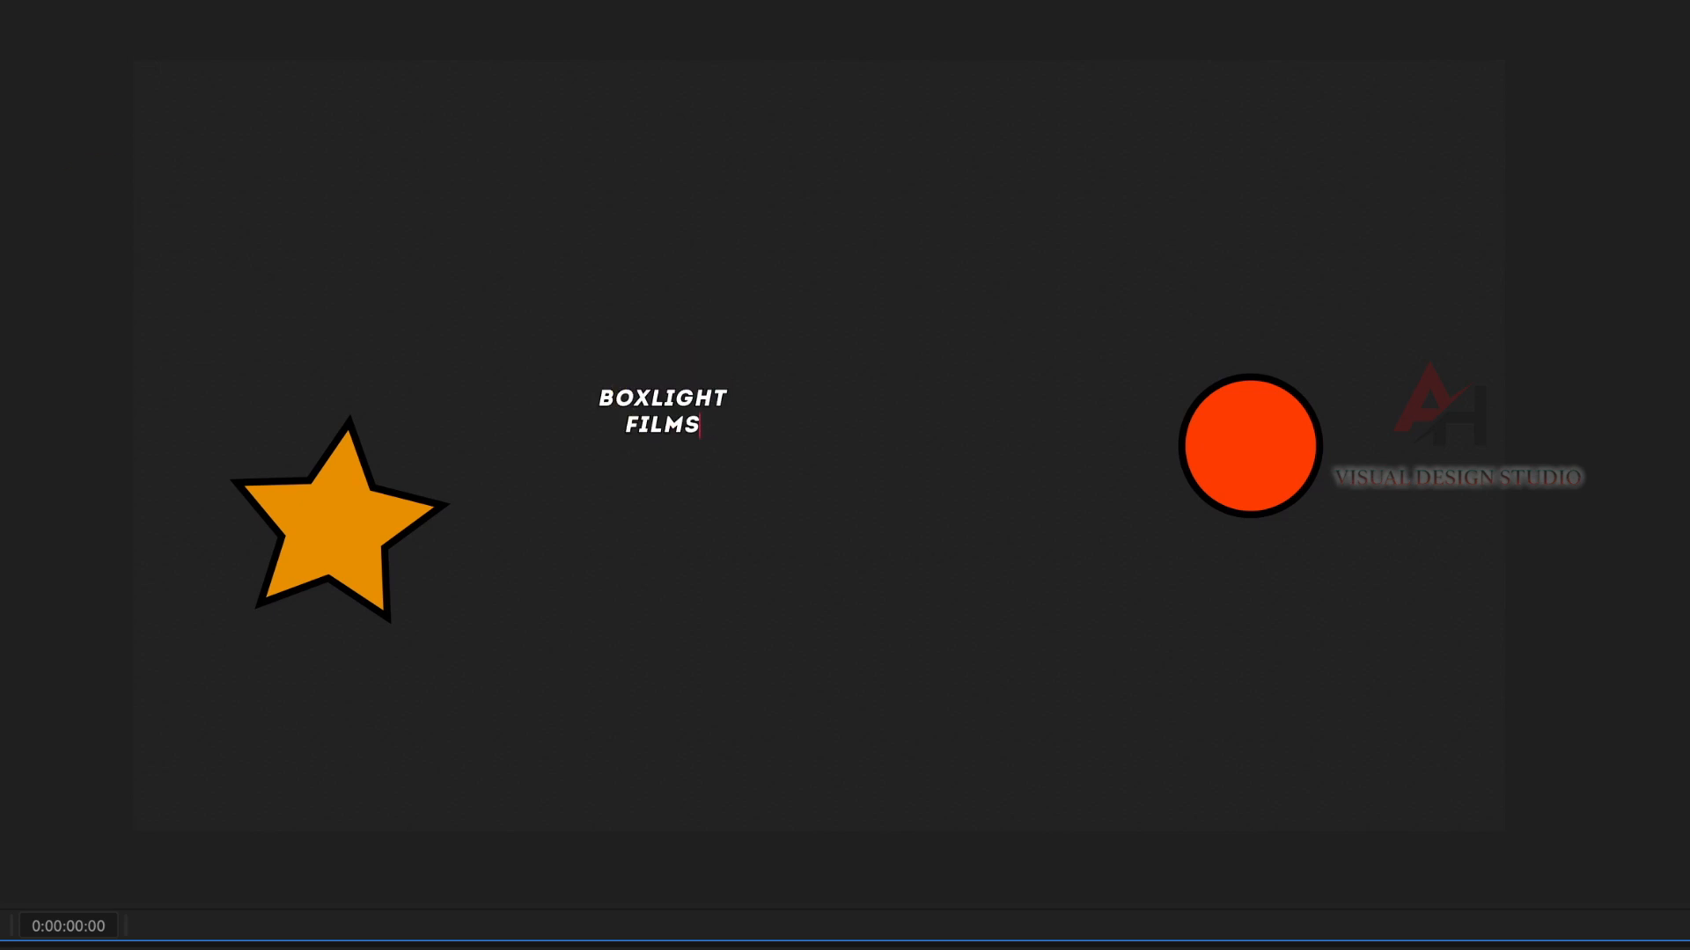
key(v)
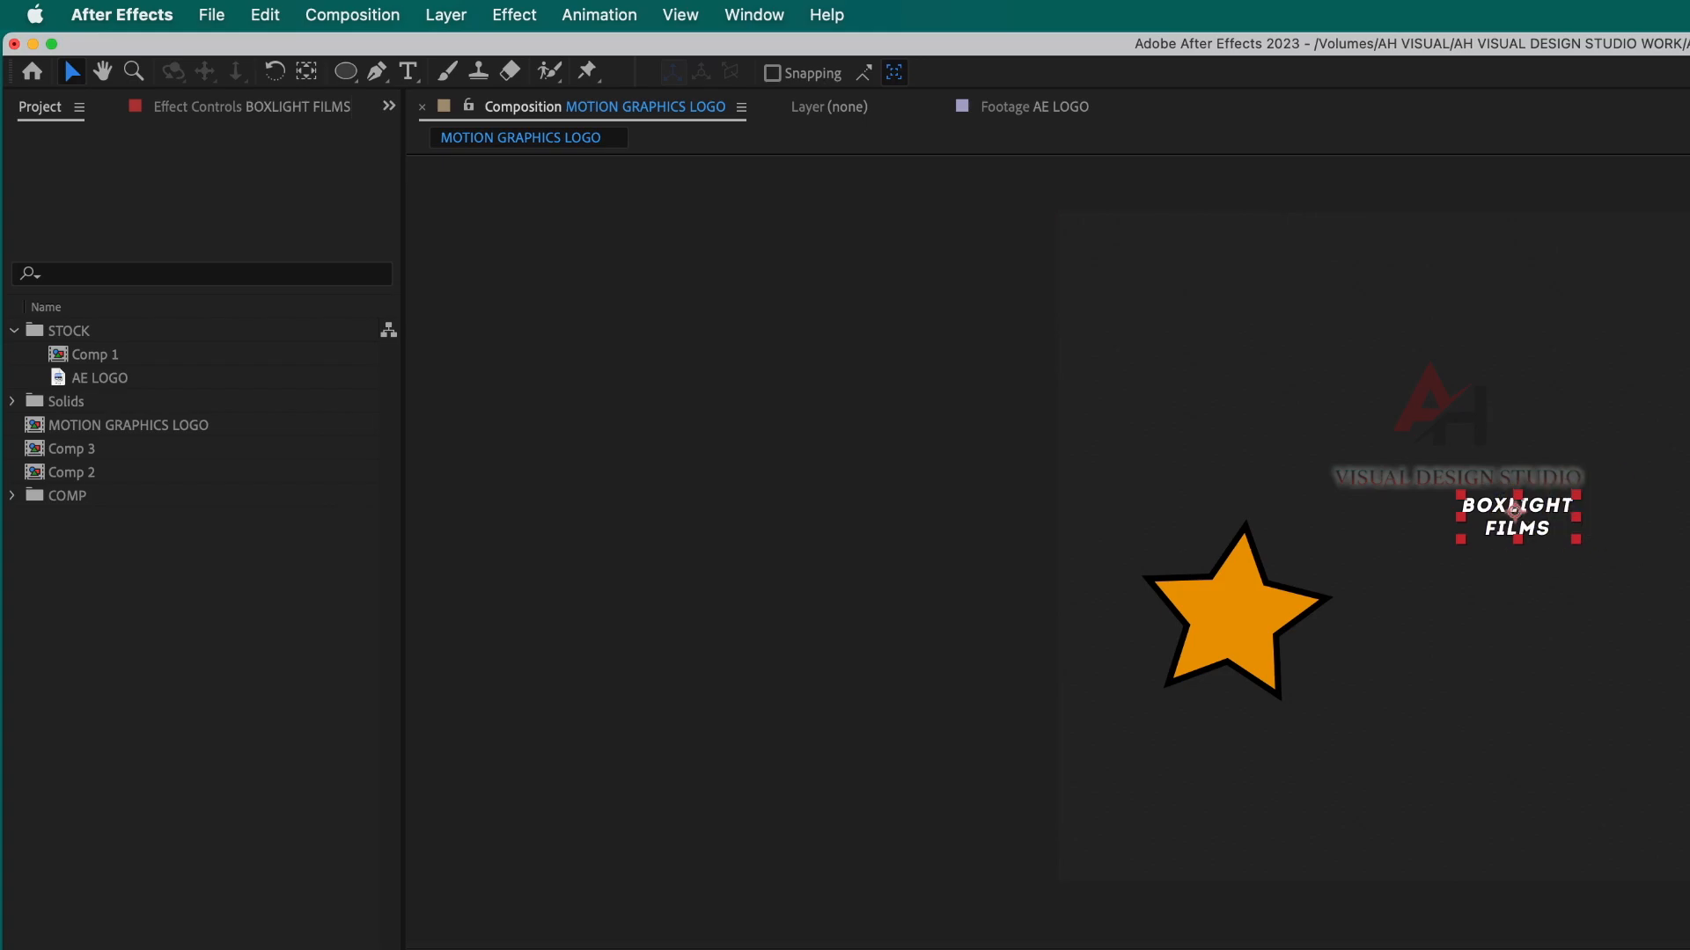
click(757, 16)
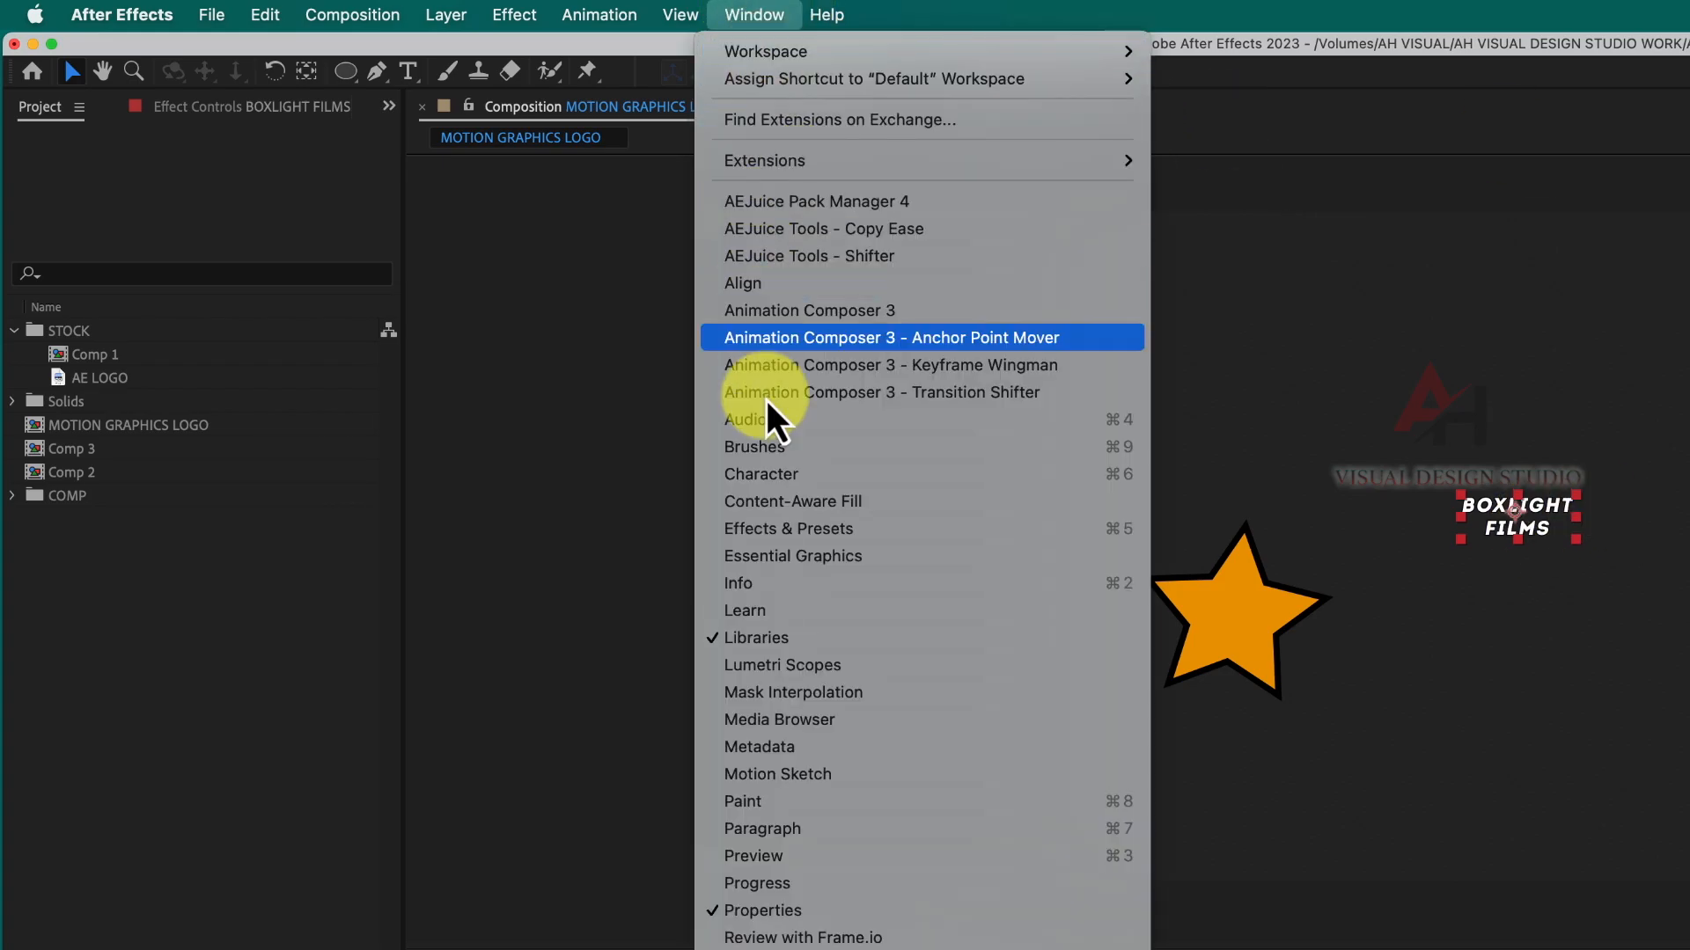
click(815, 475)
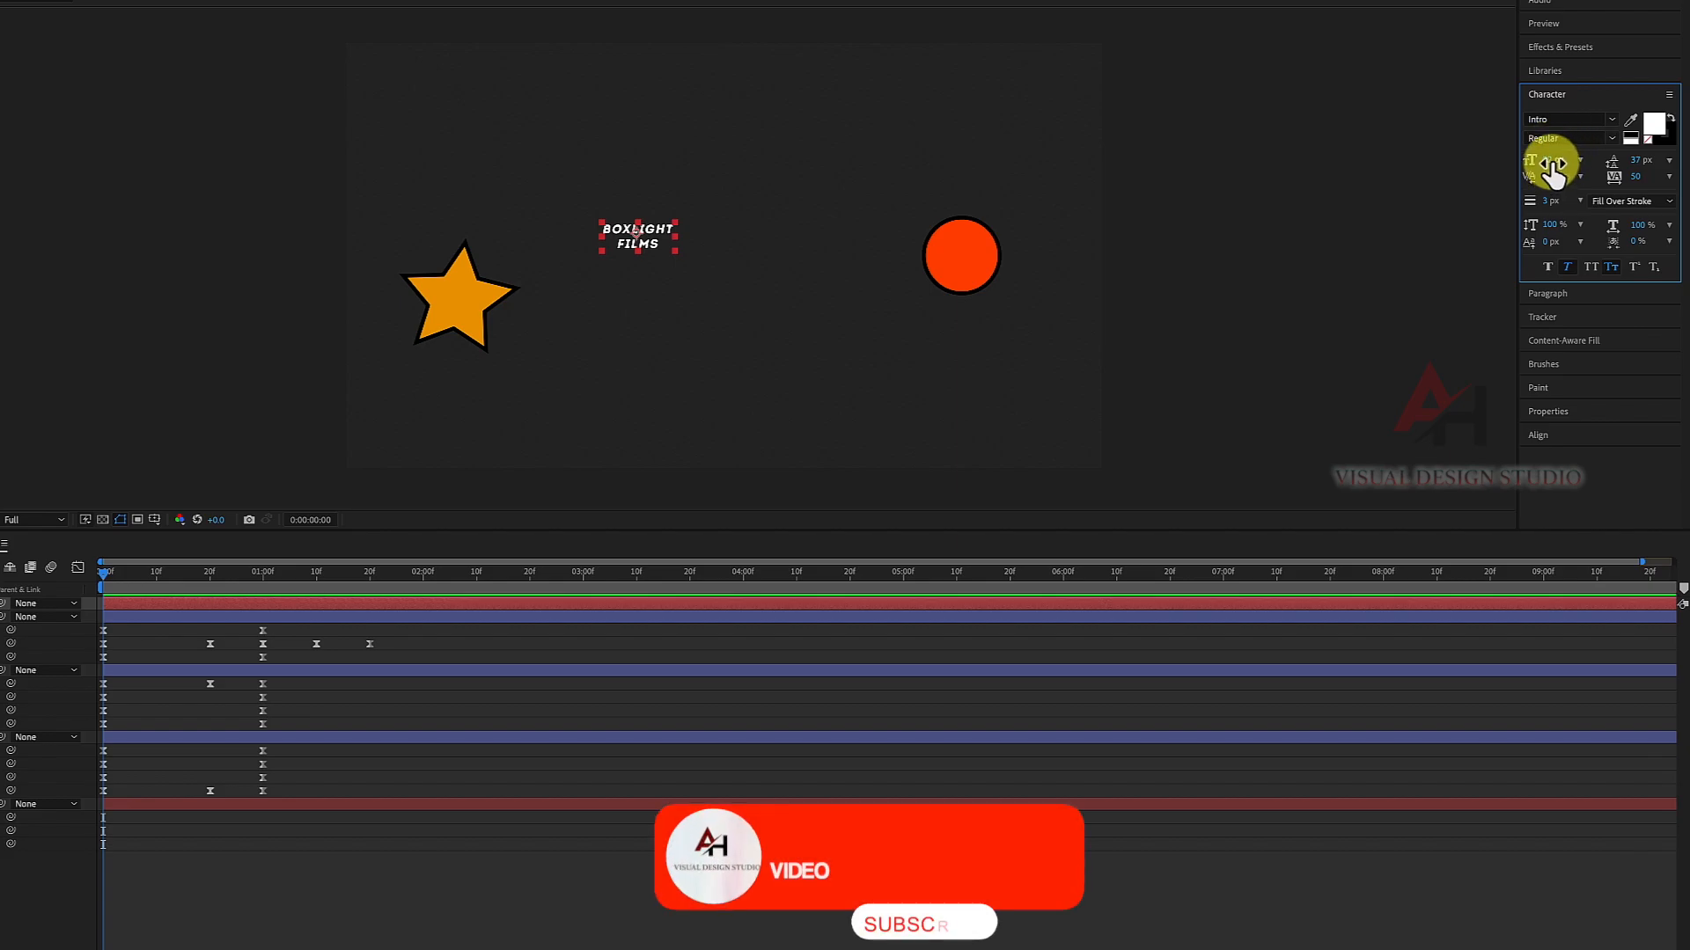
drag(1553, 164, 1569, 162)
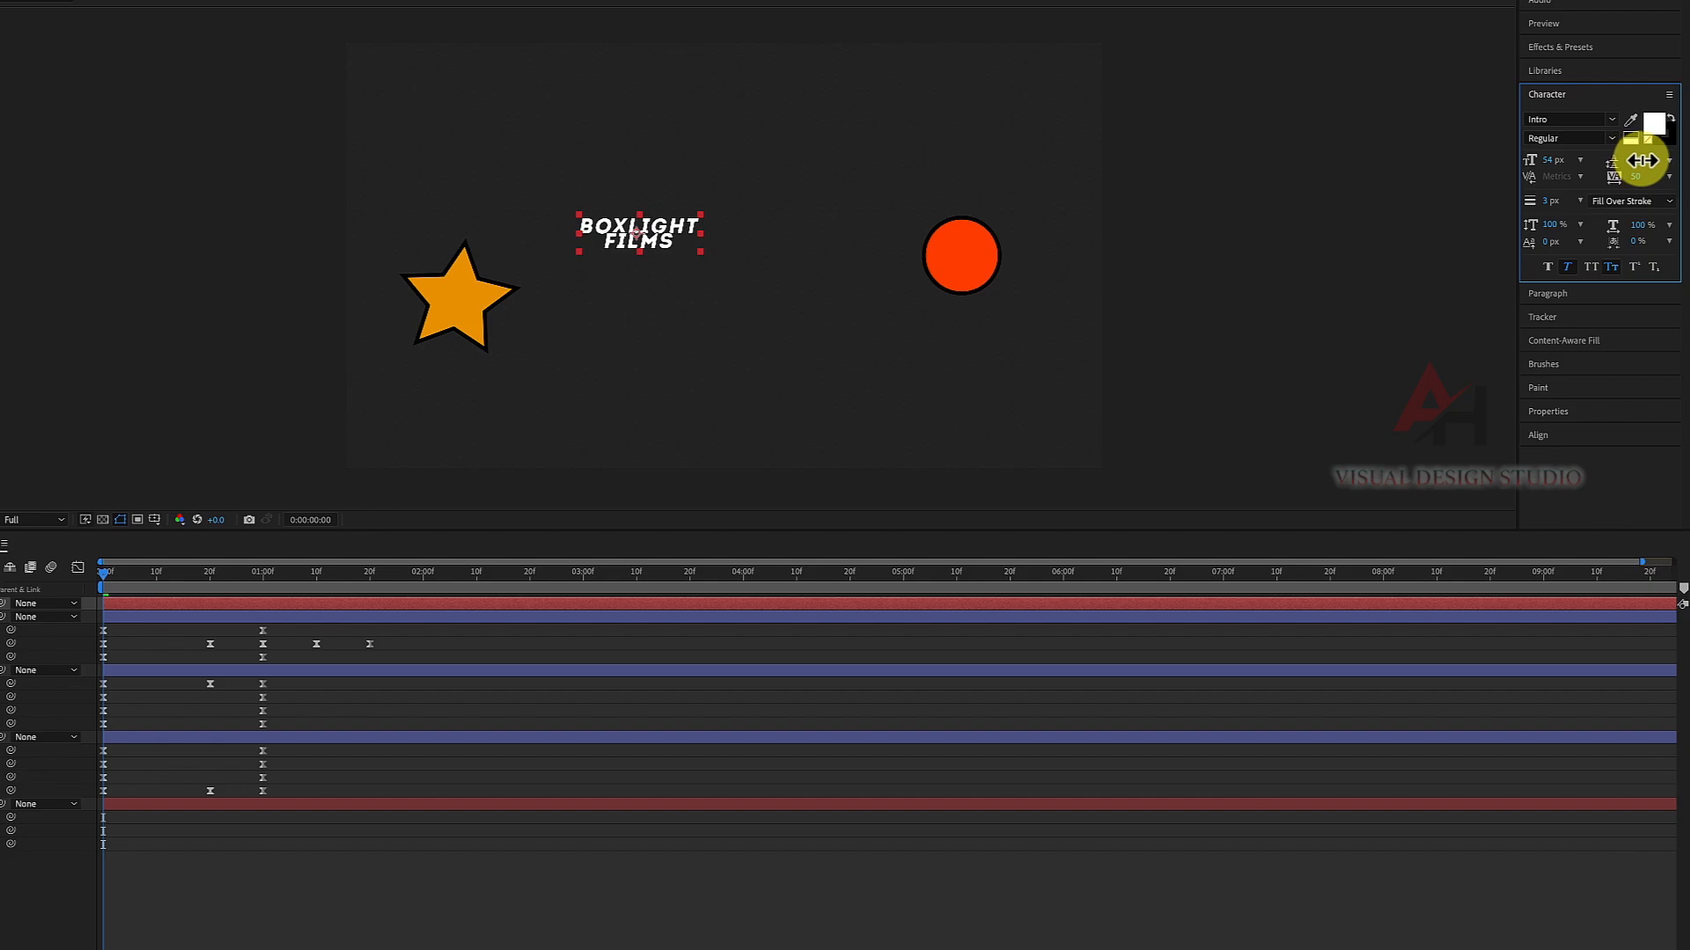
drag(1644, 163, 1653, 156)
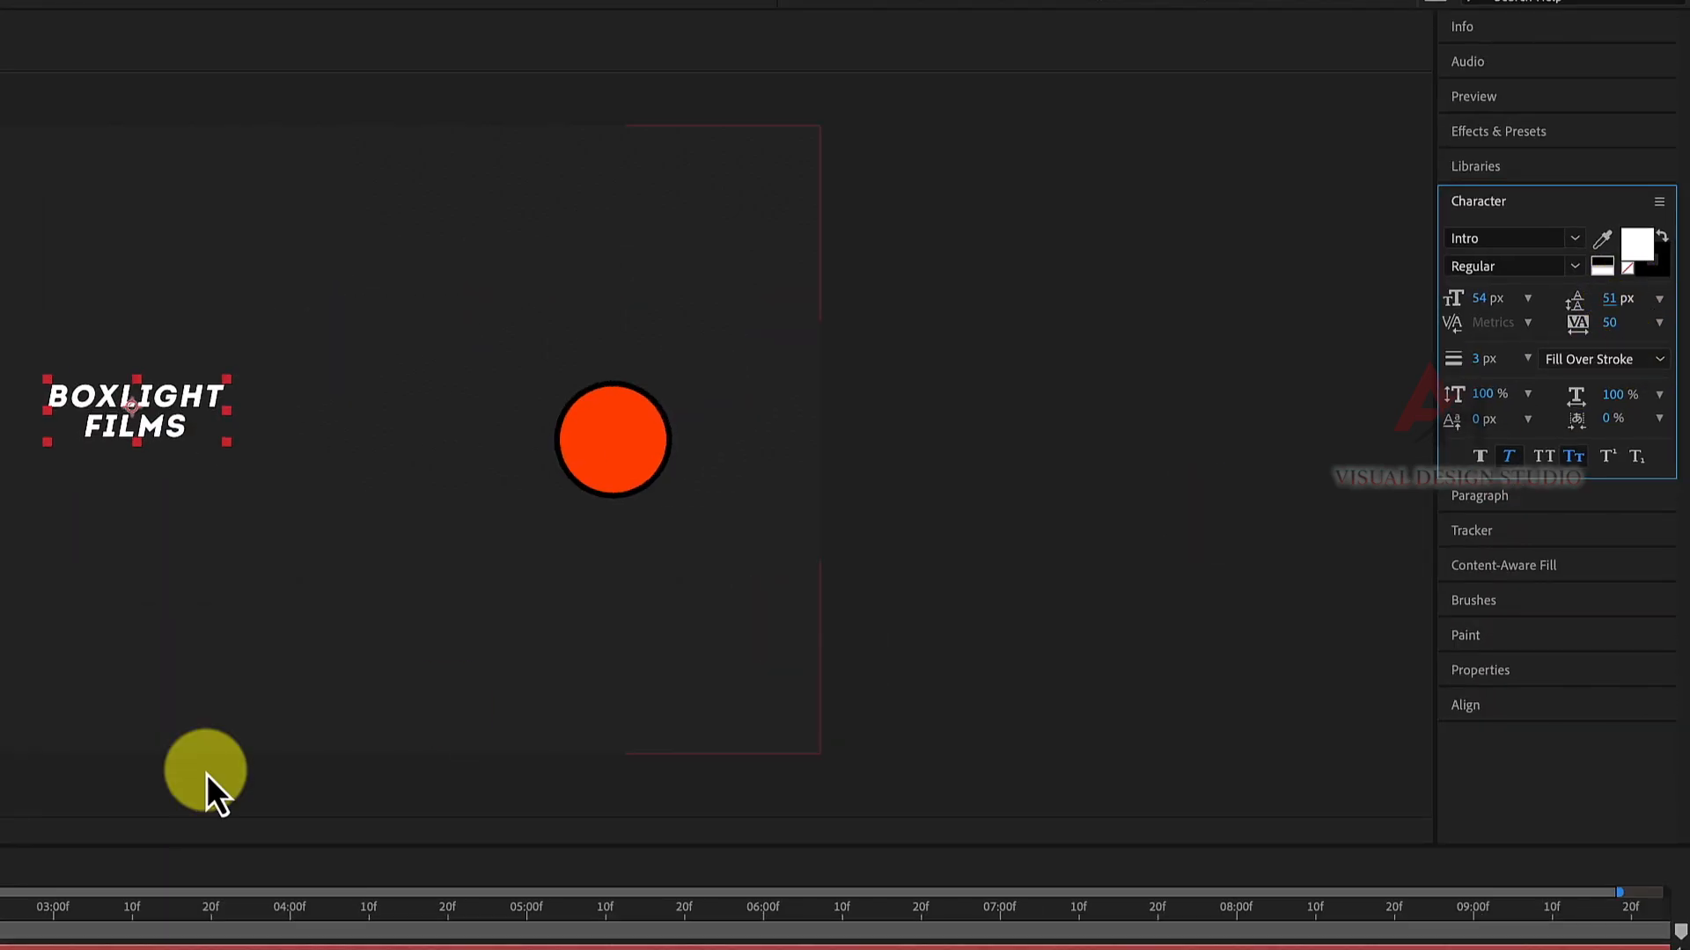
Step: Give the title text a black outline with Fill Over Stroke and adjust the stroke width
click(1555, 361)
click(1564, 387)
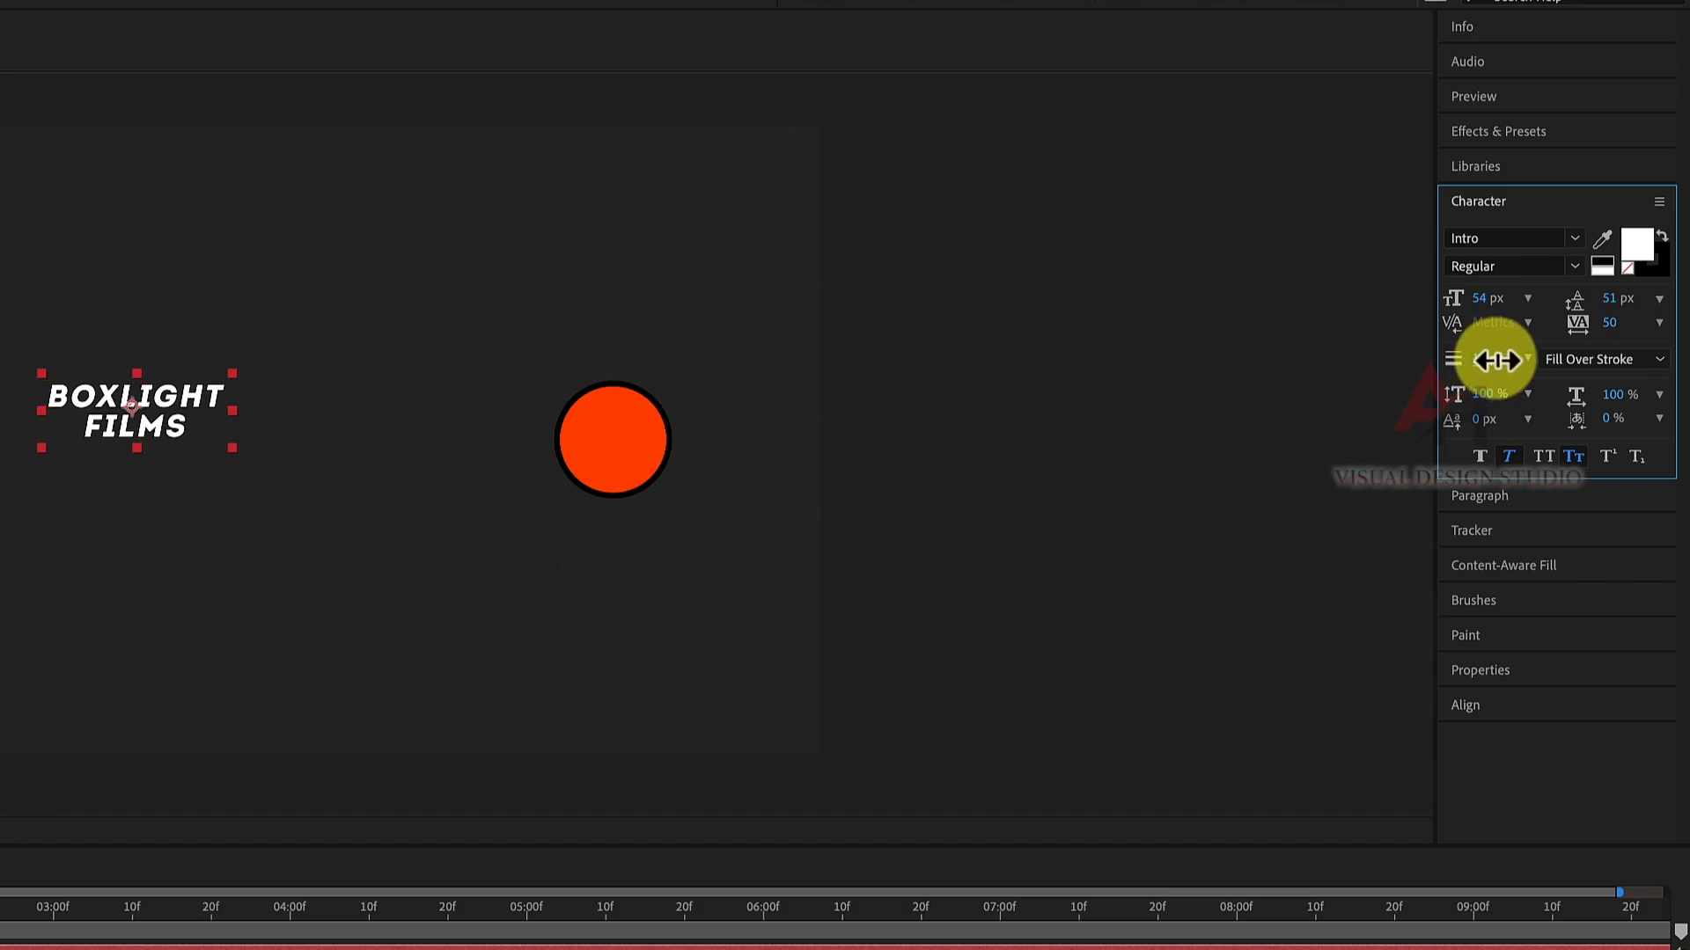
drag(1497, 358, 1474, 362)
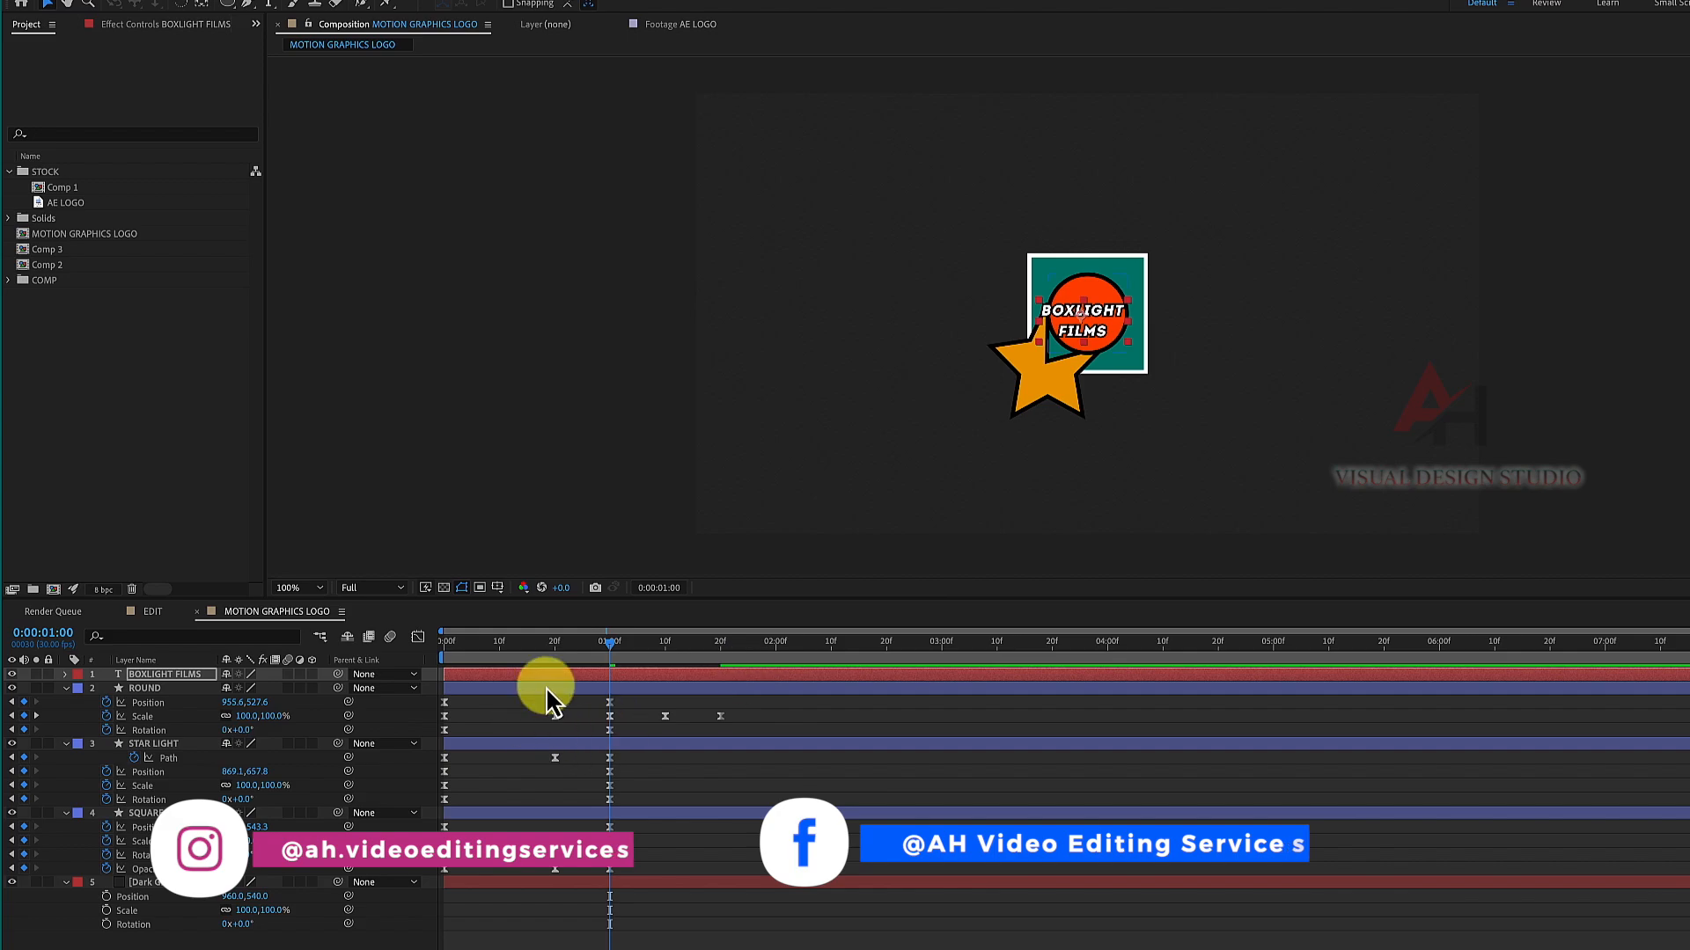
Step: Split the BOXLIGHT FILMS layer at 1:00, delete the part before it, and centre the text on the red circle
click(604, 670)
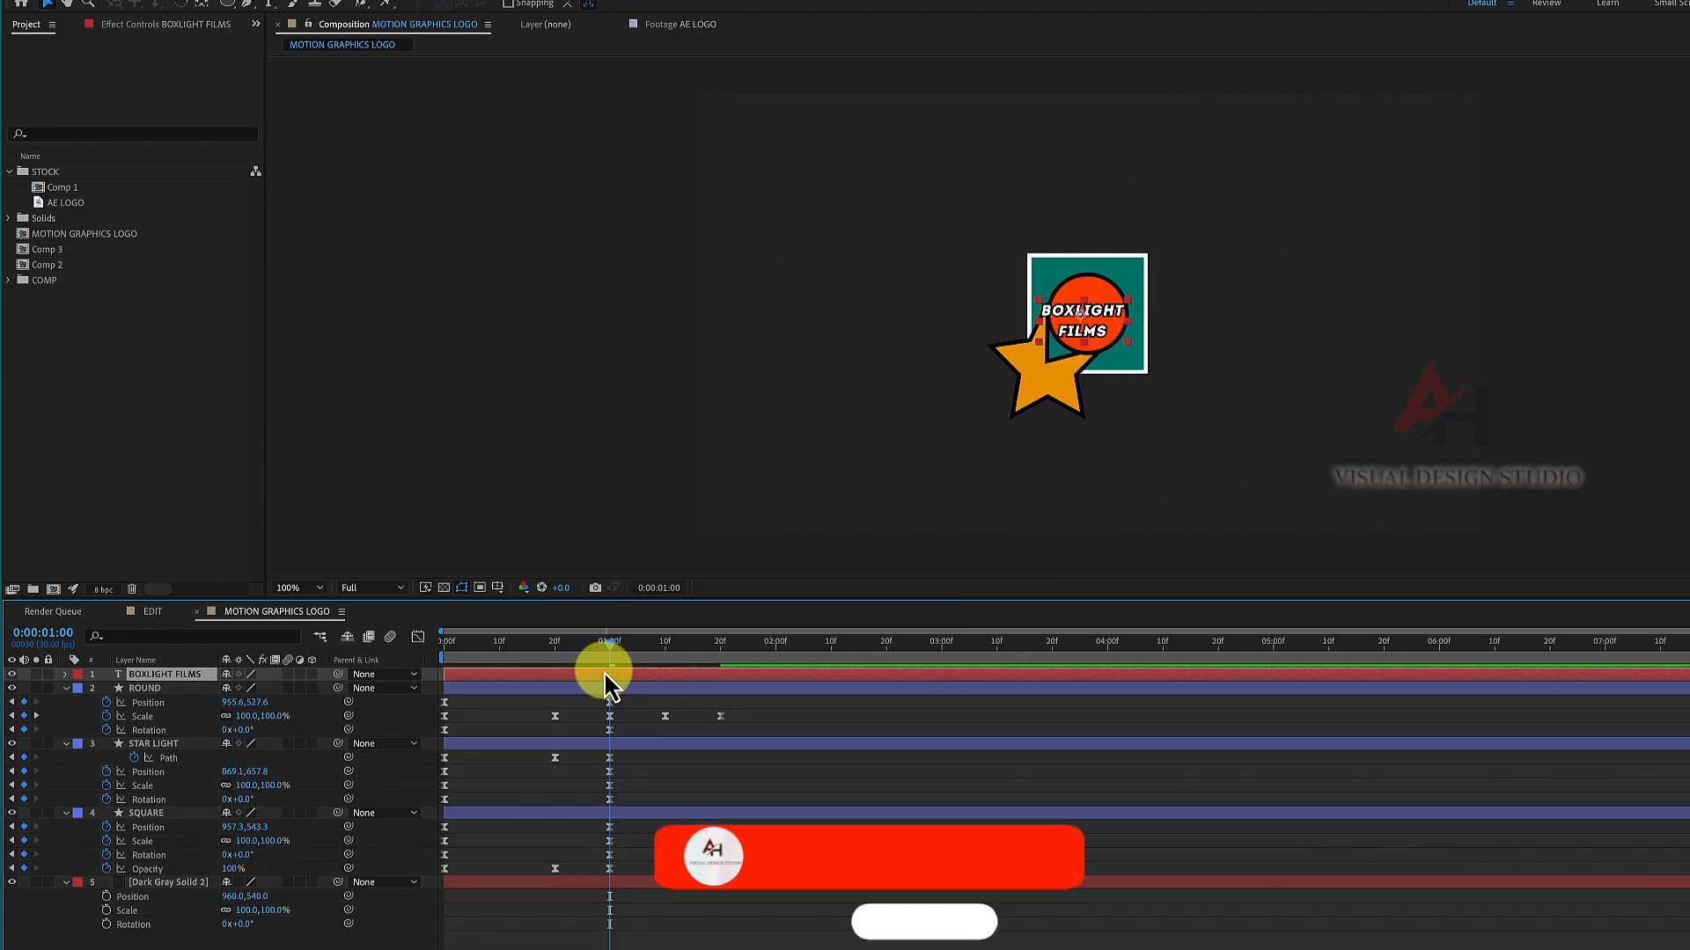
key(ctrl+shift+d)
click(575, 689)
key(Delete)
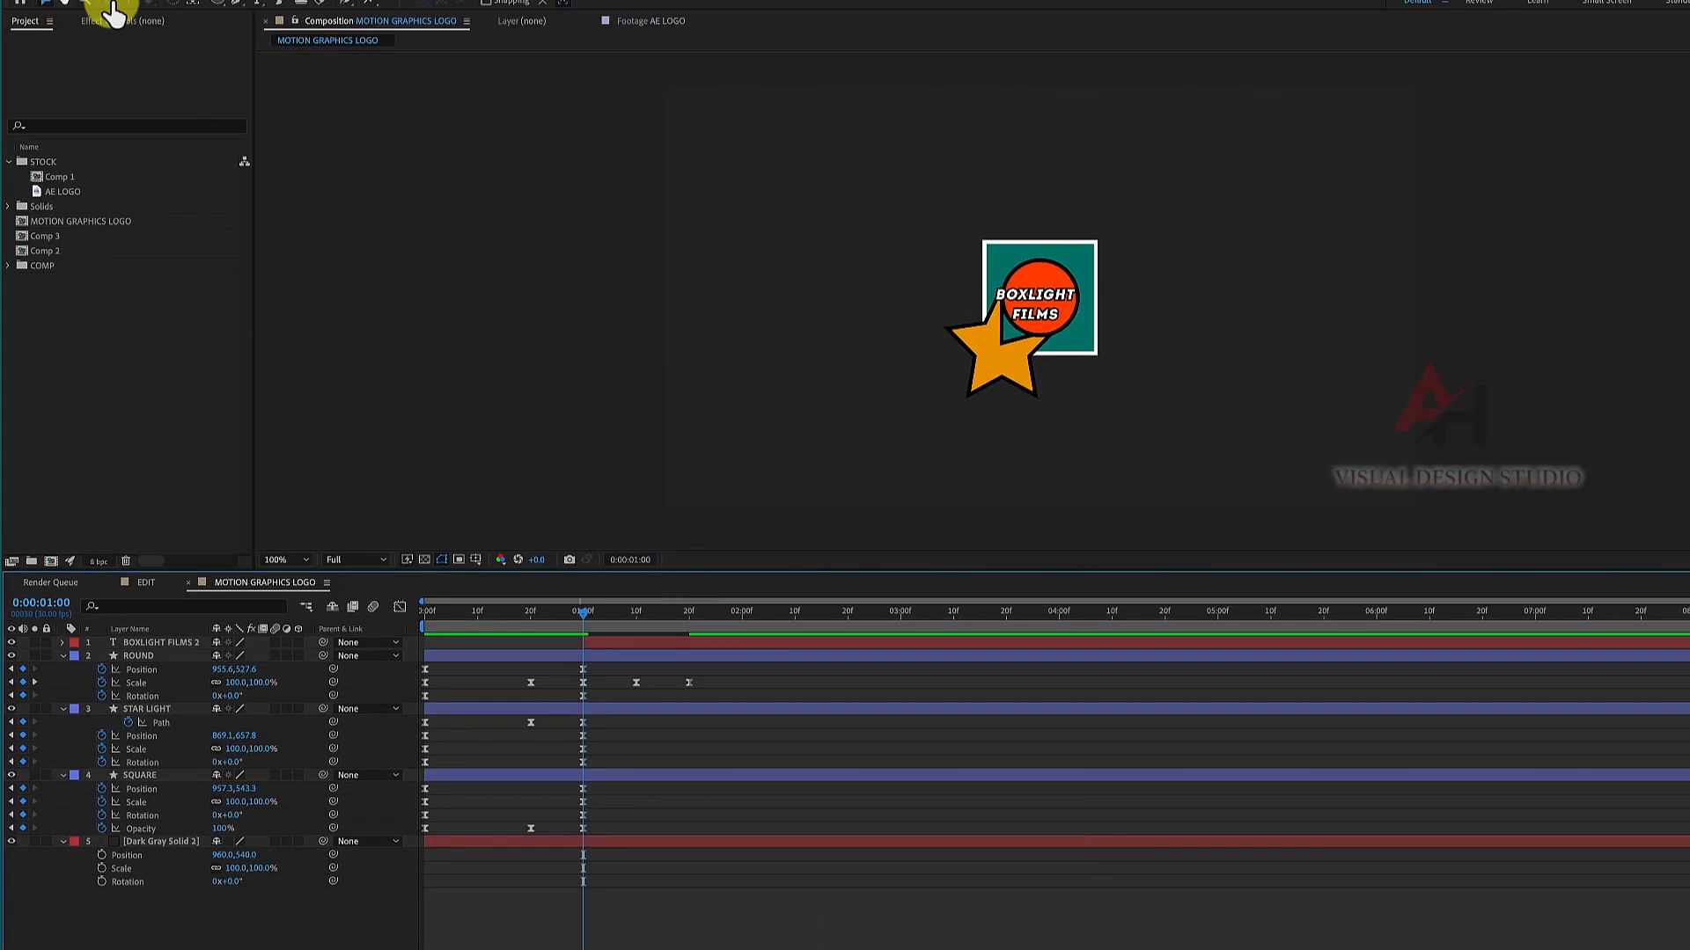
click(1047, 324)
drag(1048, 298, 1042, 299)
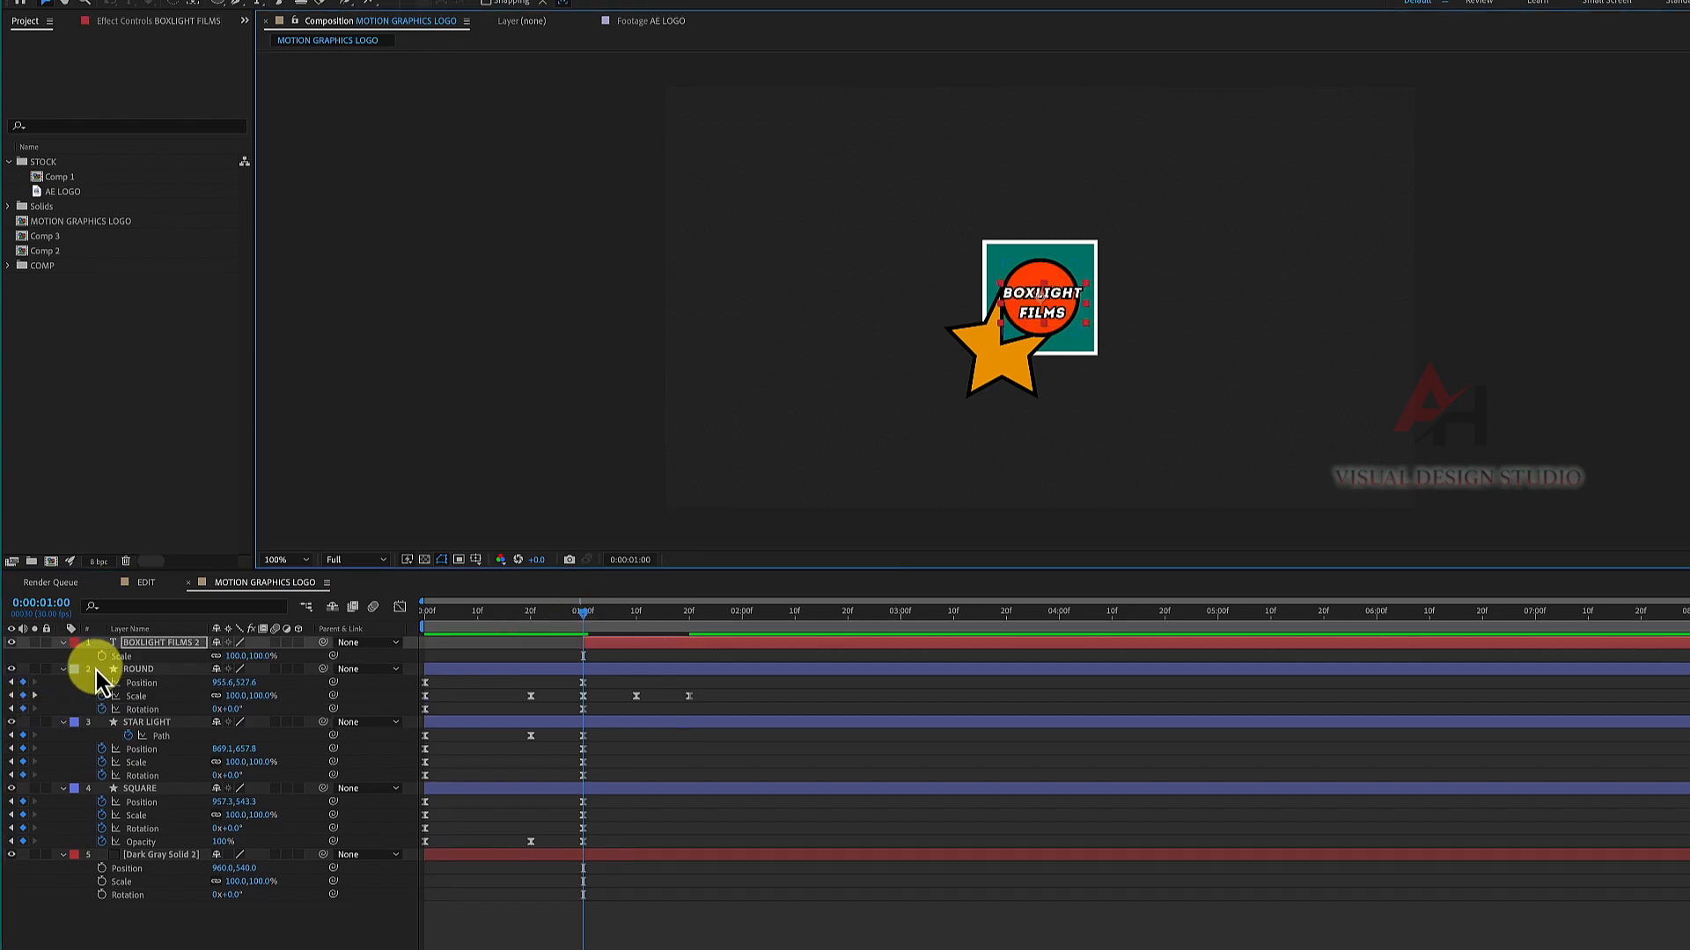
Step: Add Scale keyframes to BOXLIGHT FILMS 2 at 1:00 and 1:10, set Scale to 0% at 1:00, and preview the scale-up
key(s)
click(102, 655)
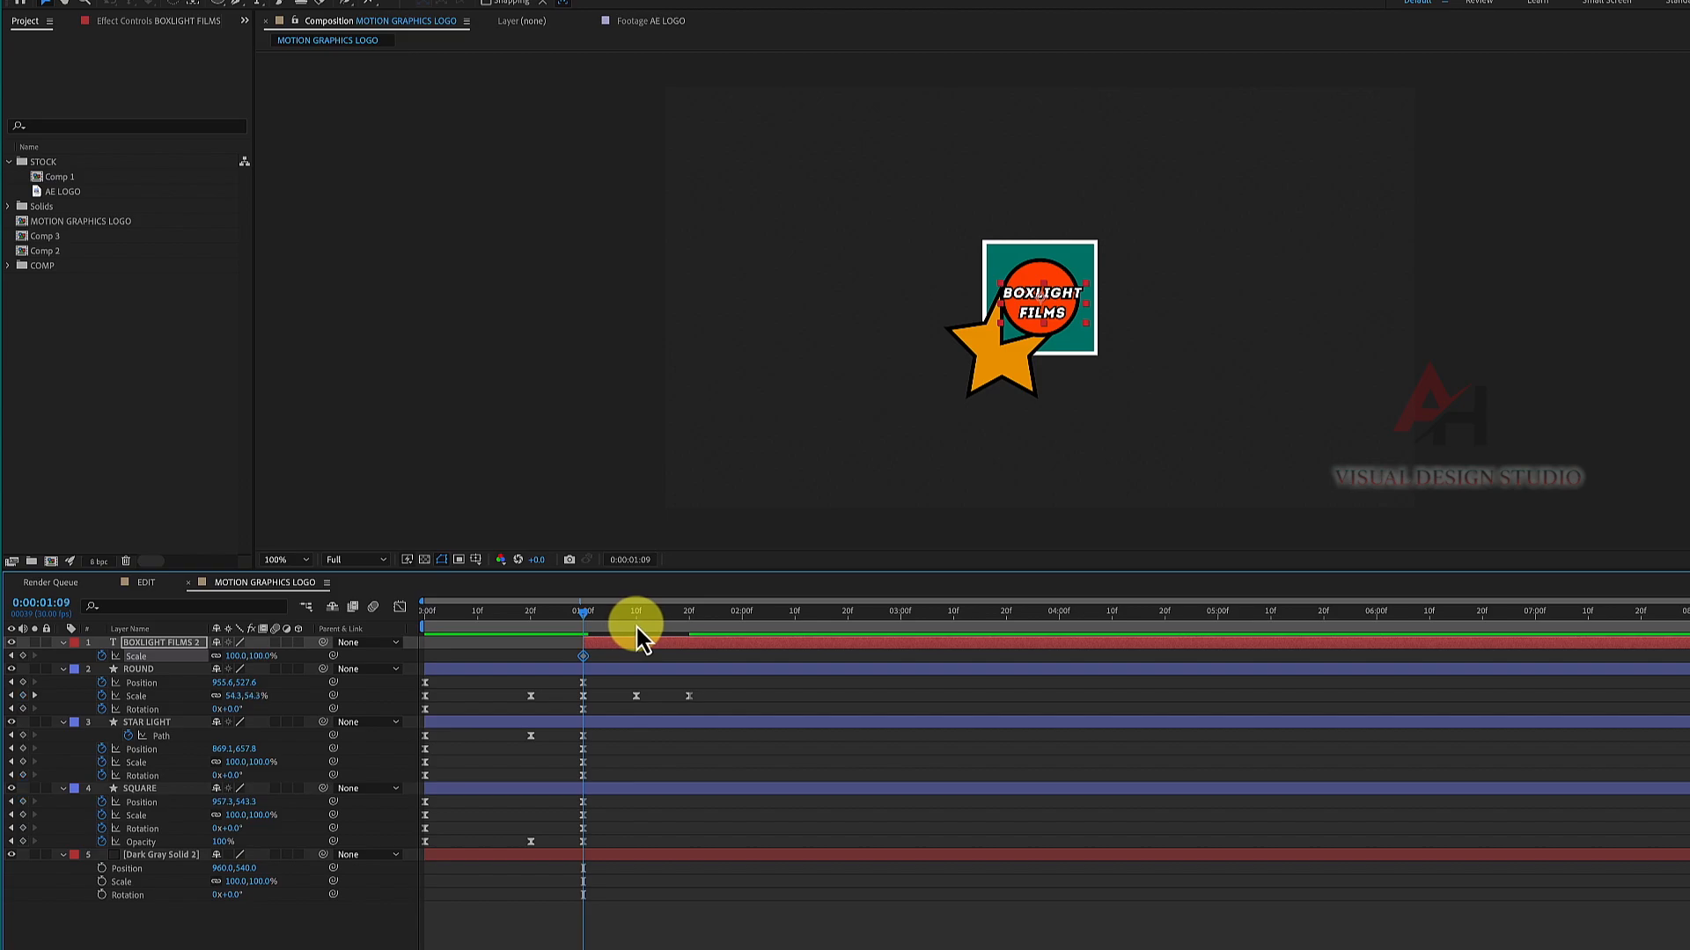
click(632, 631)
click(23, 656)
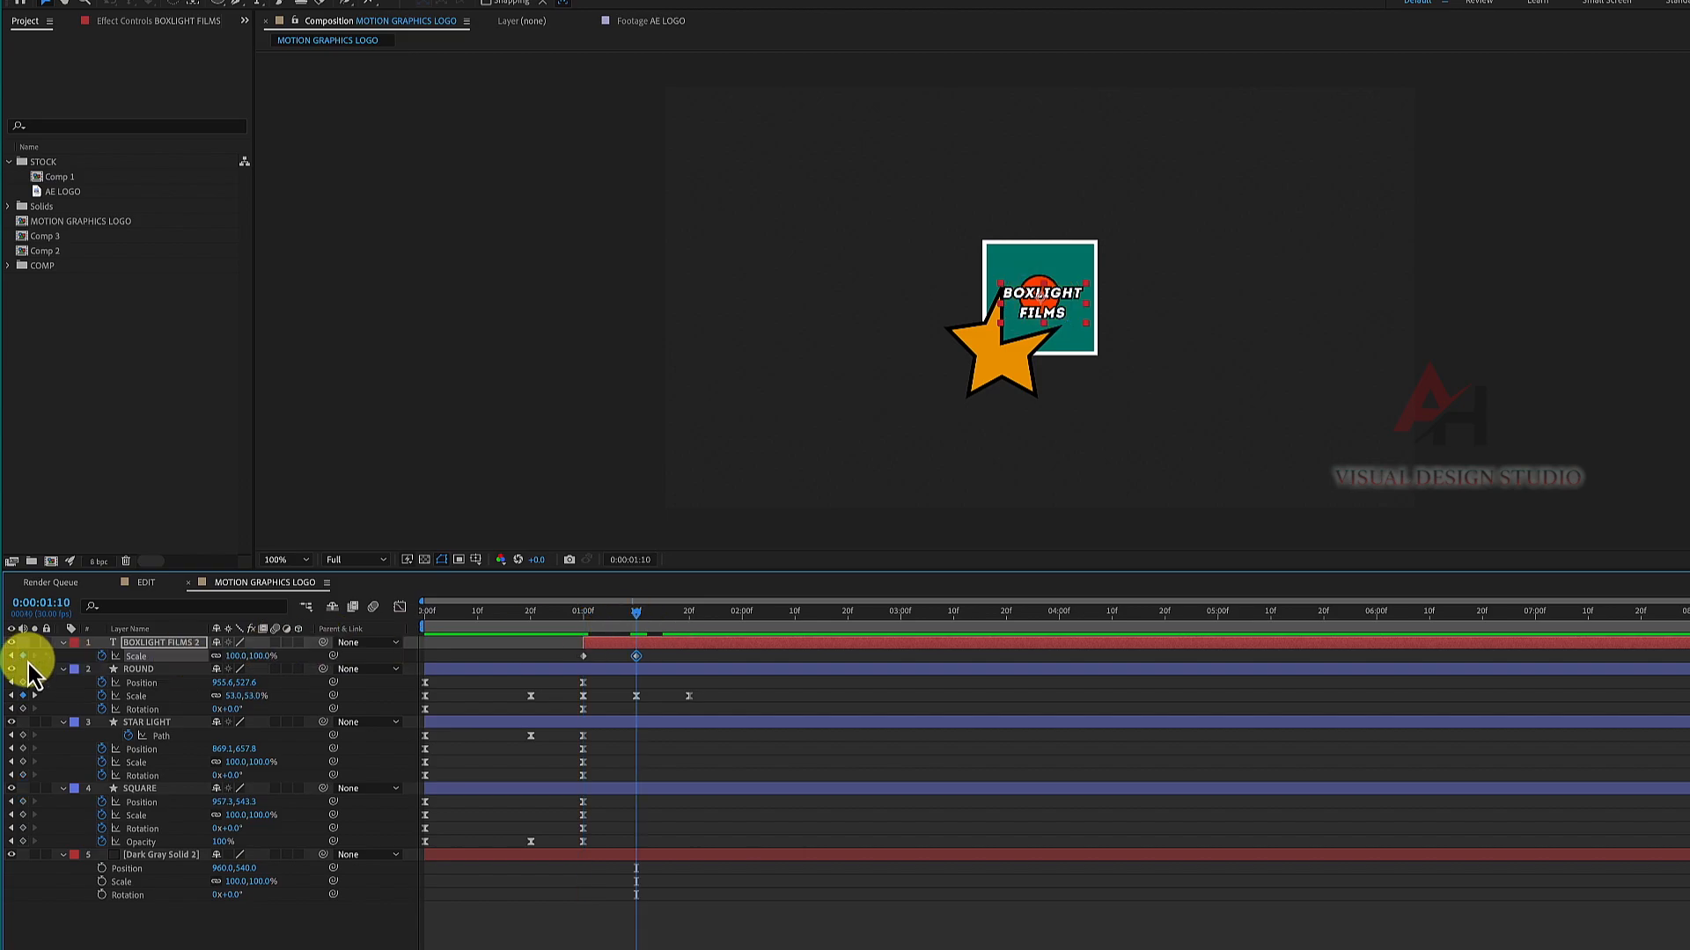
key(j)
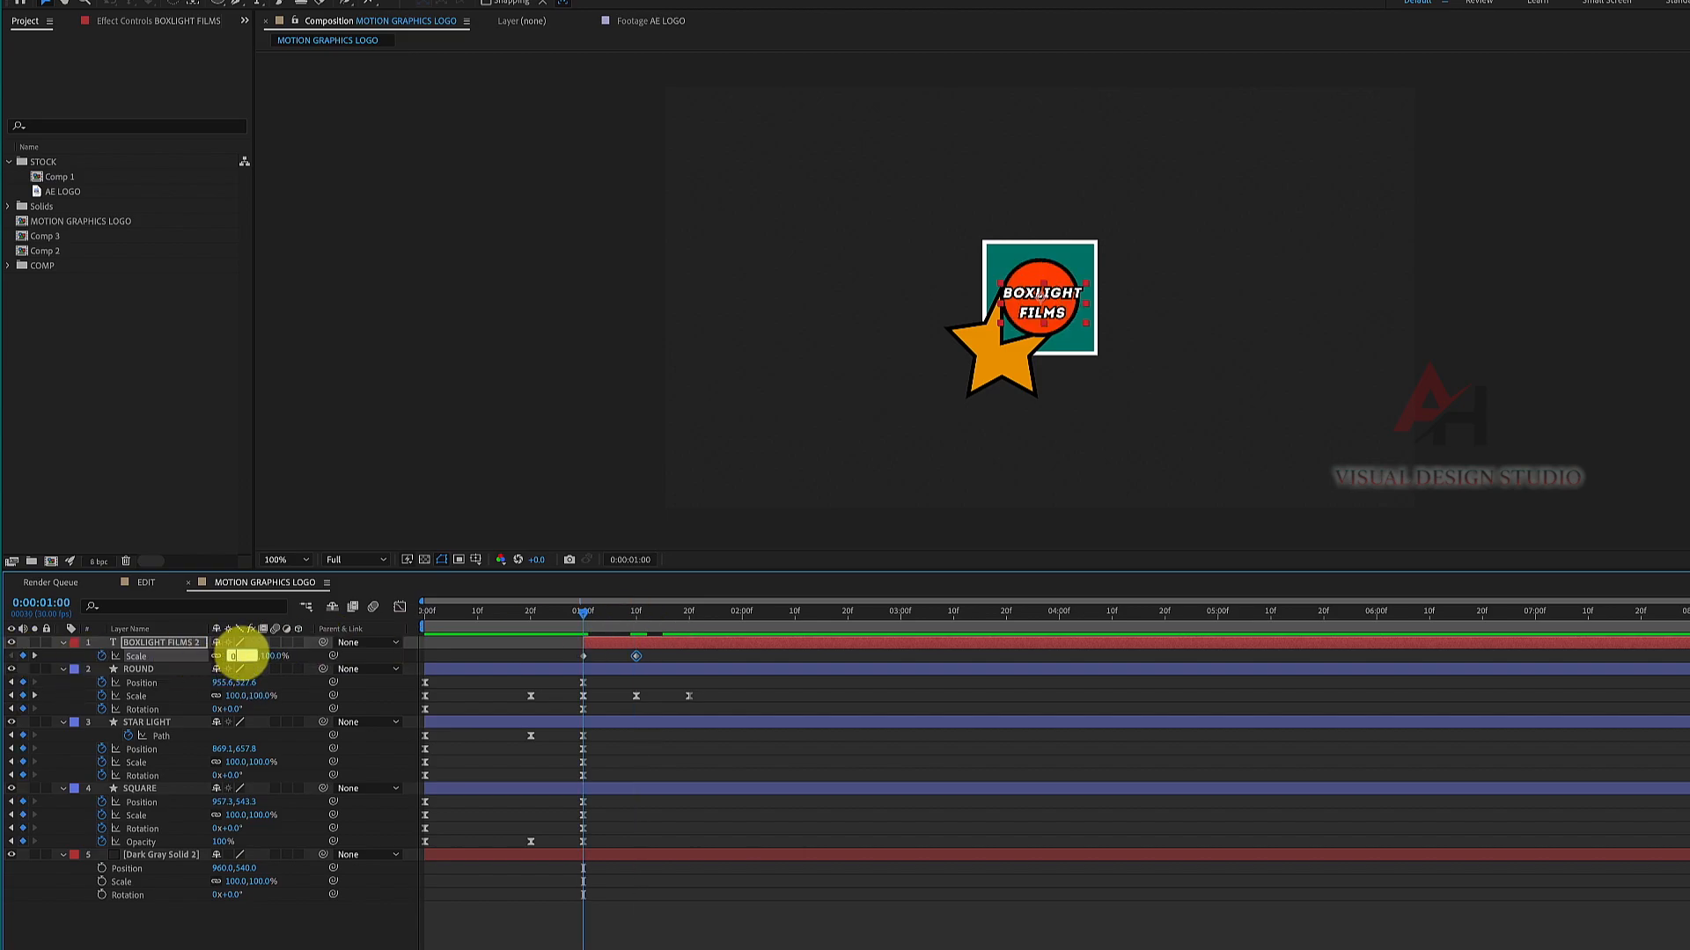
text(0)
key(Return)
key(space)
click(599, 615)
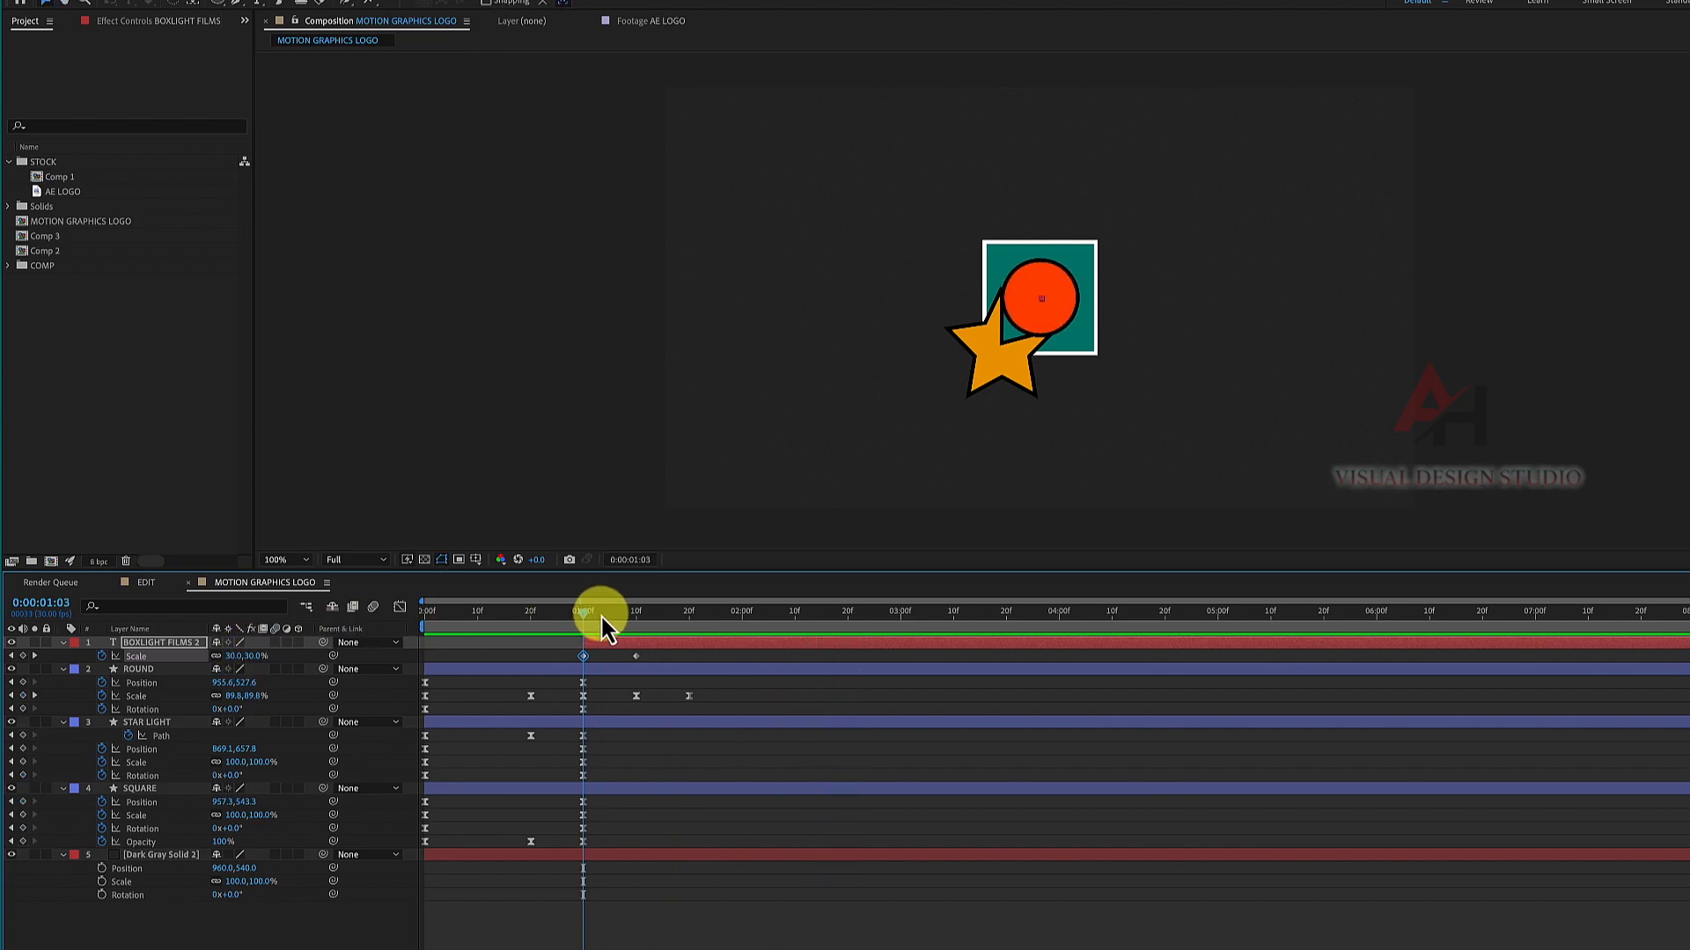
Step: Apply Easy Ease to both Scale keyframes of BOXLIGHT FILMS 2
click(635, 657)
right_click(581, 557)
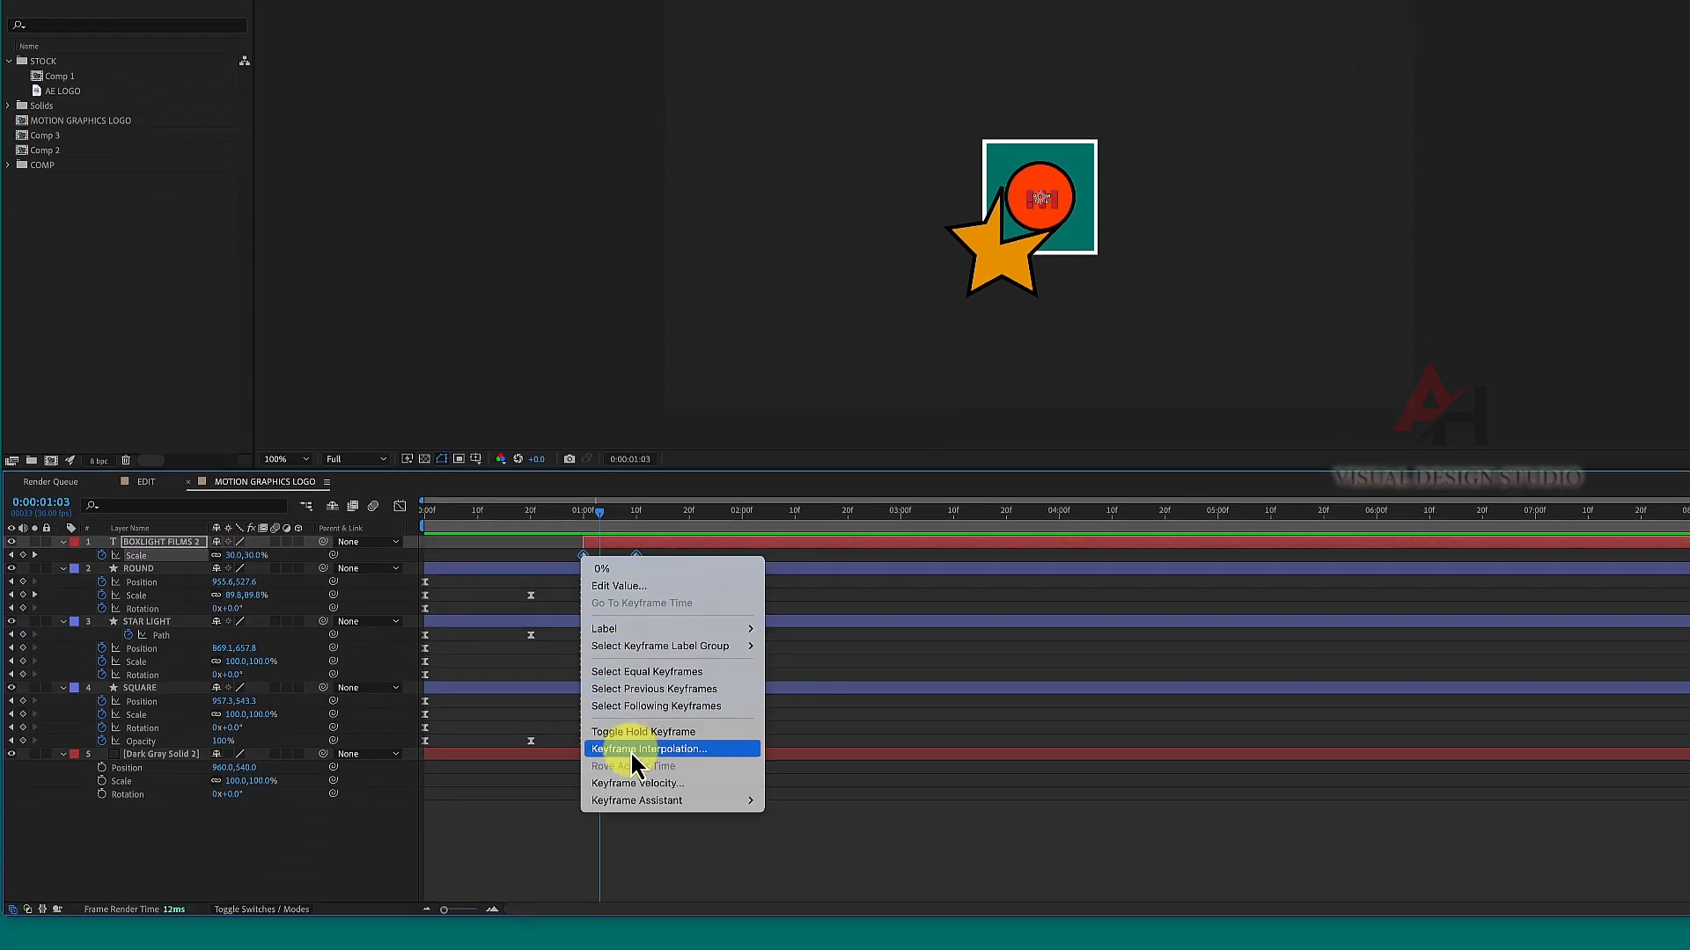
mouse_move(674, 807)
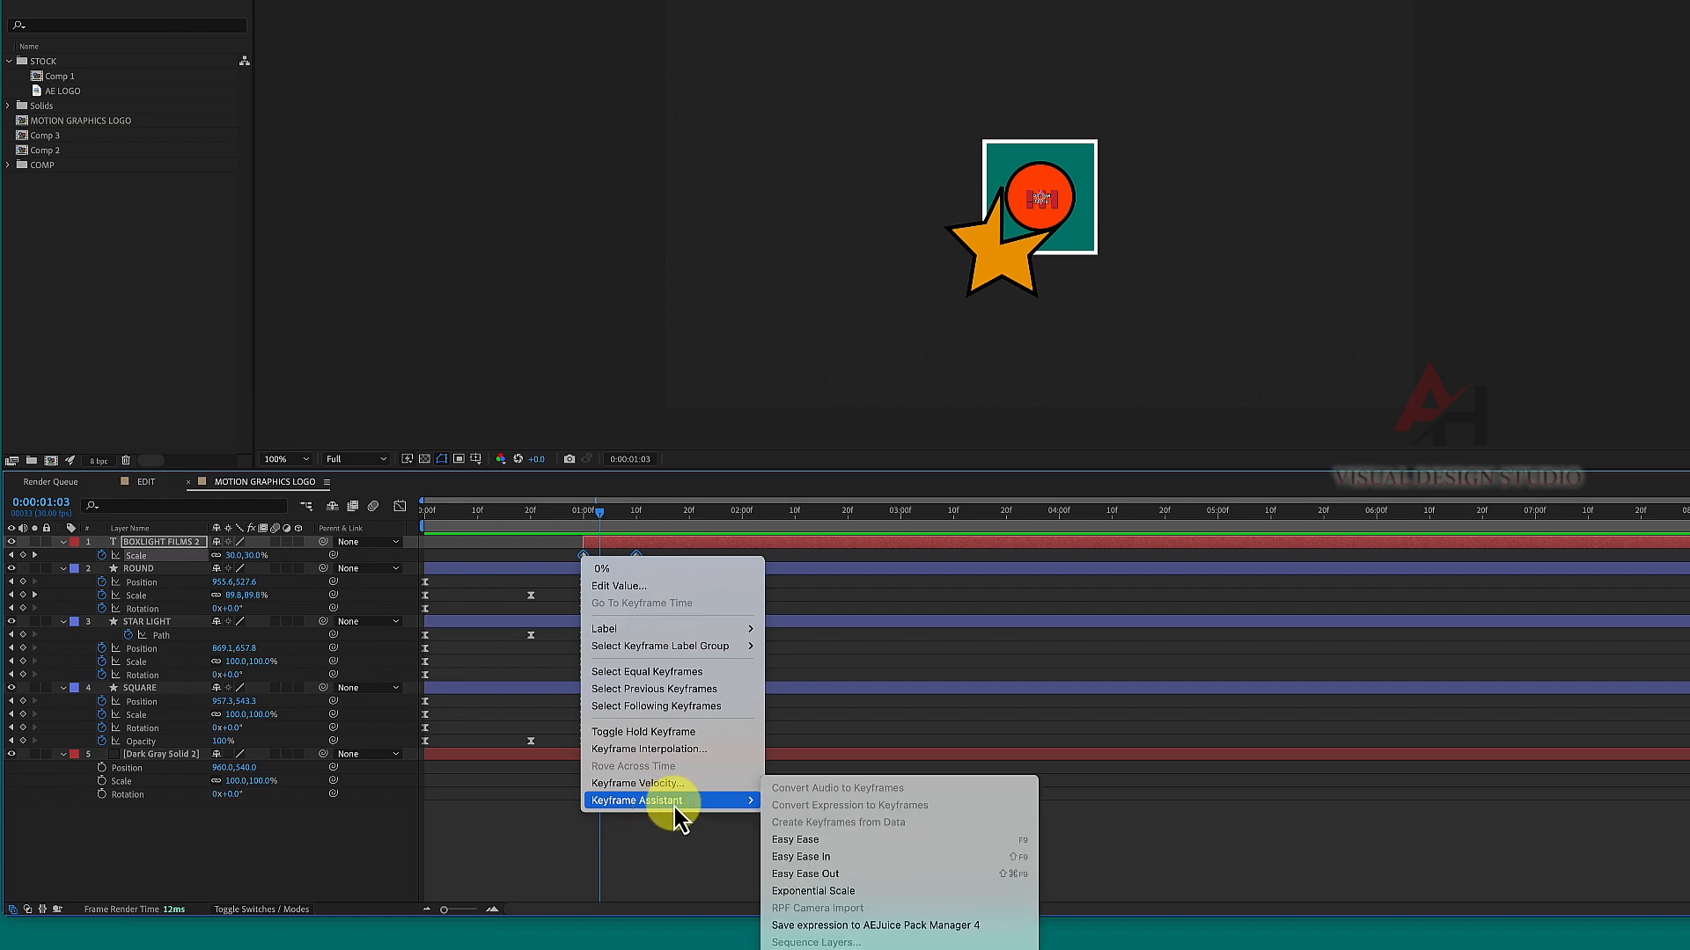
click(790, 840)
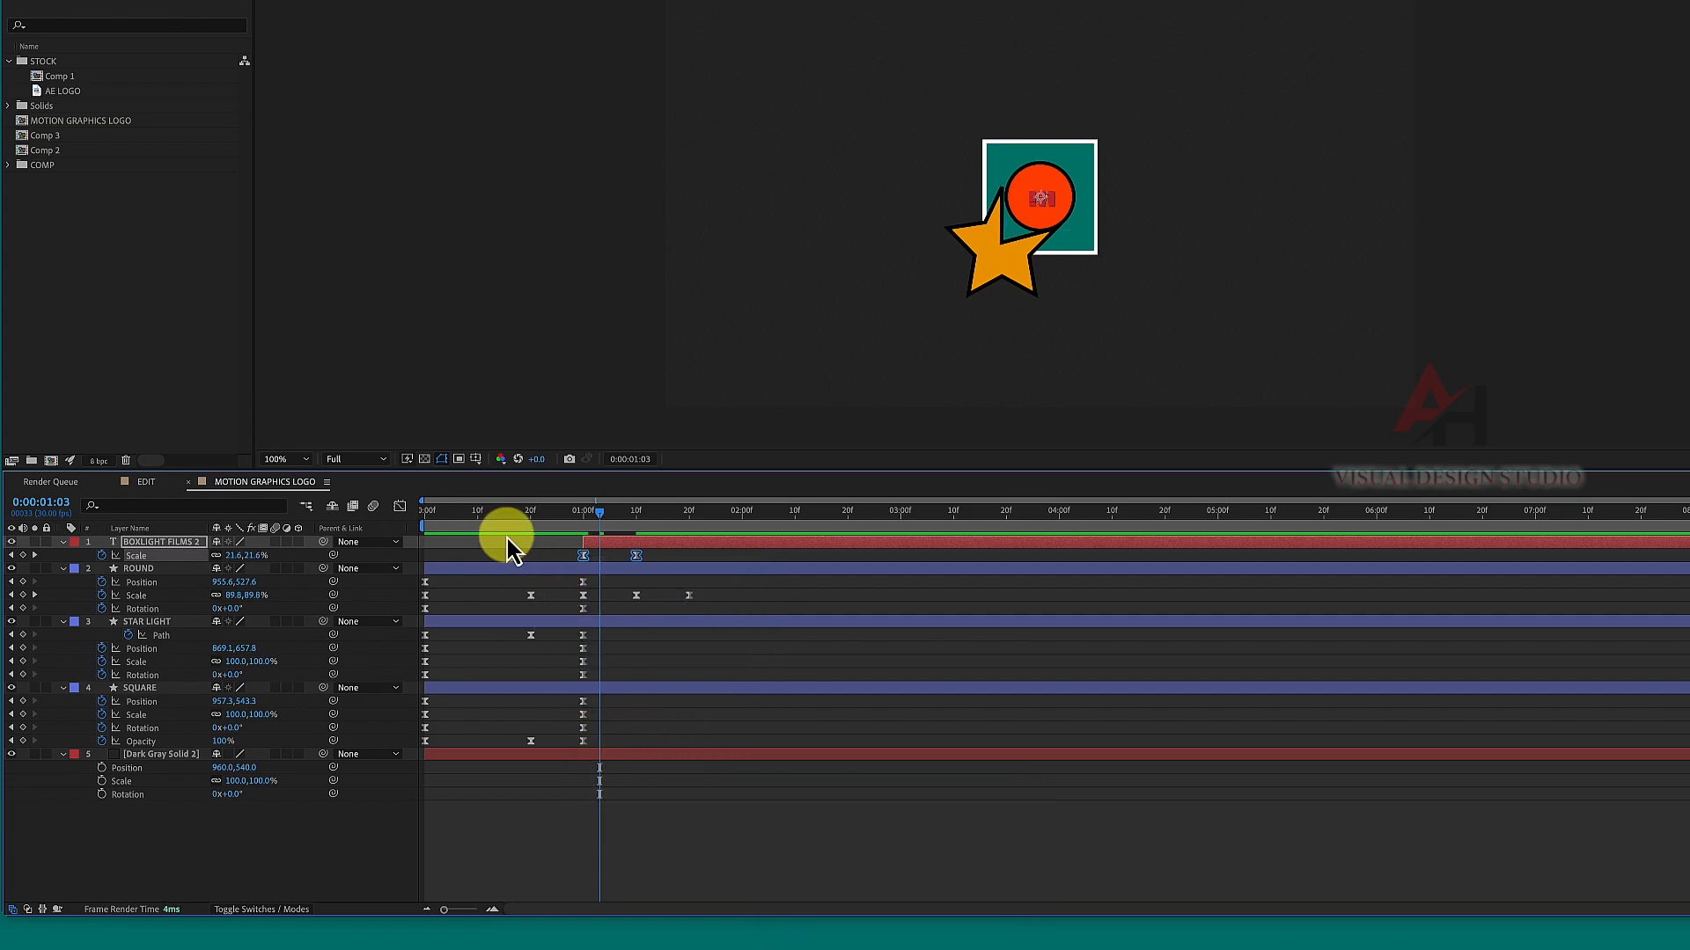
Step: Move the second Scale keyframe of BOXLIGHT FILMS 2 to 1:20 and preview the animation
key(Home)
drag(636, 563, 688, 562)
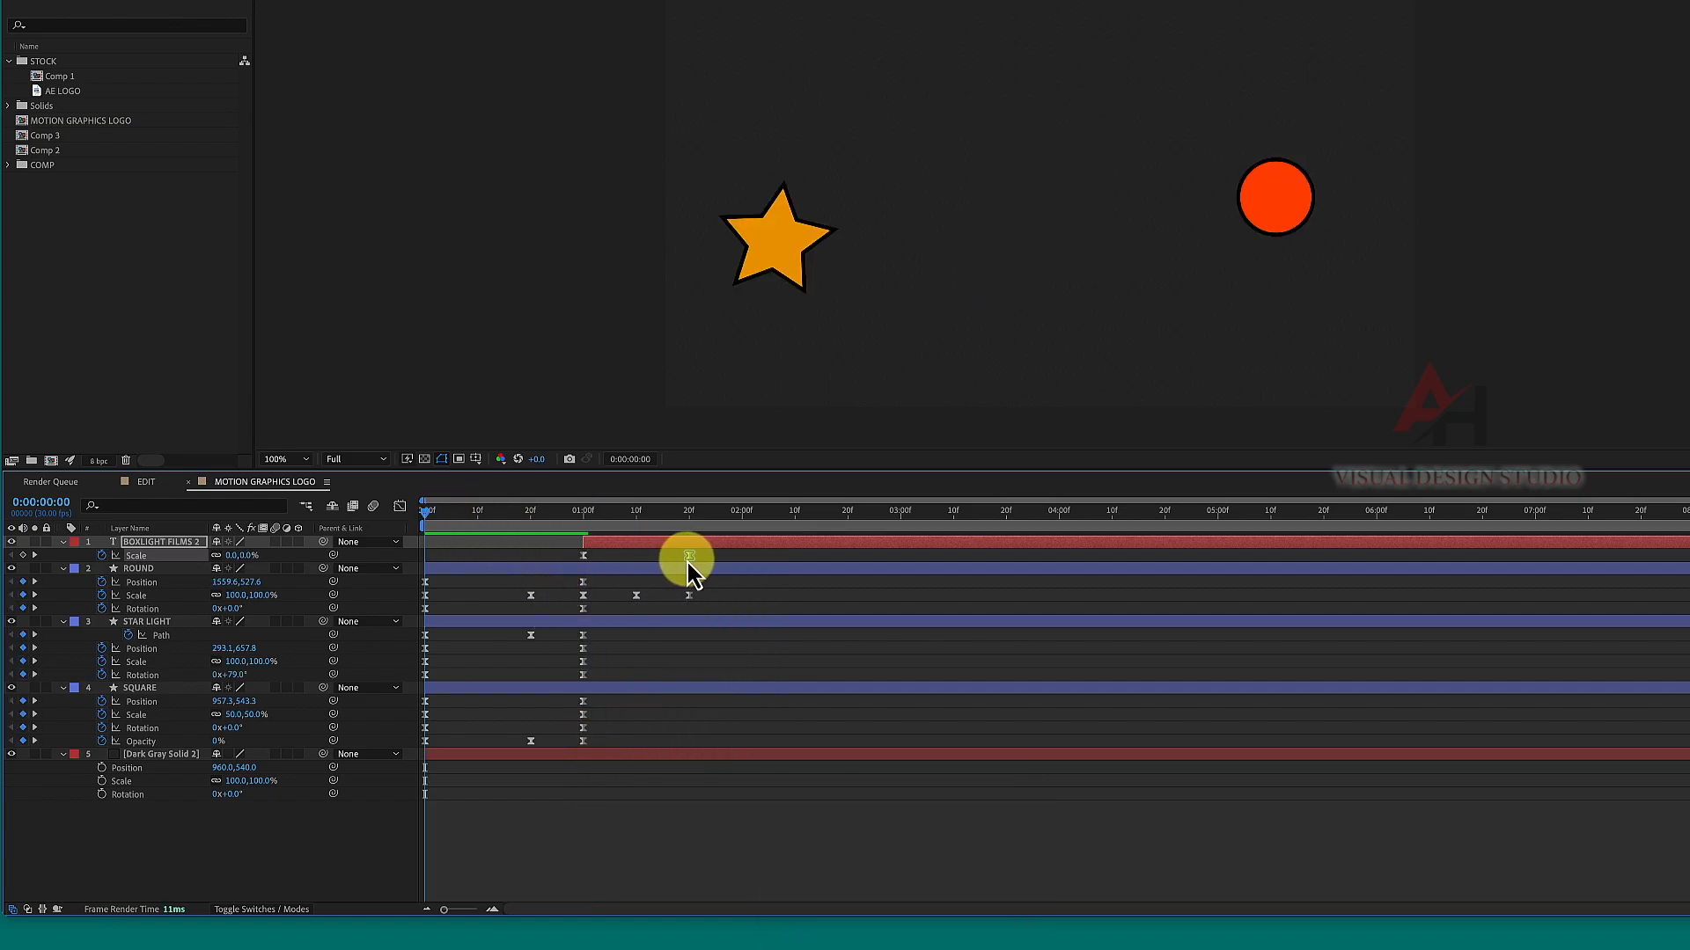
click(560, 519)
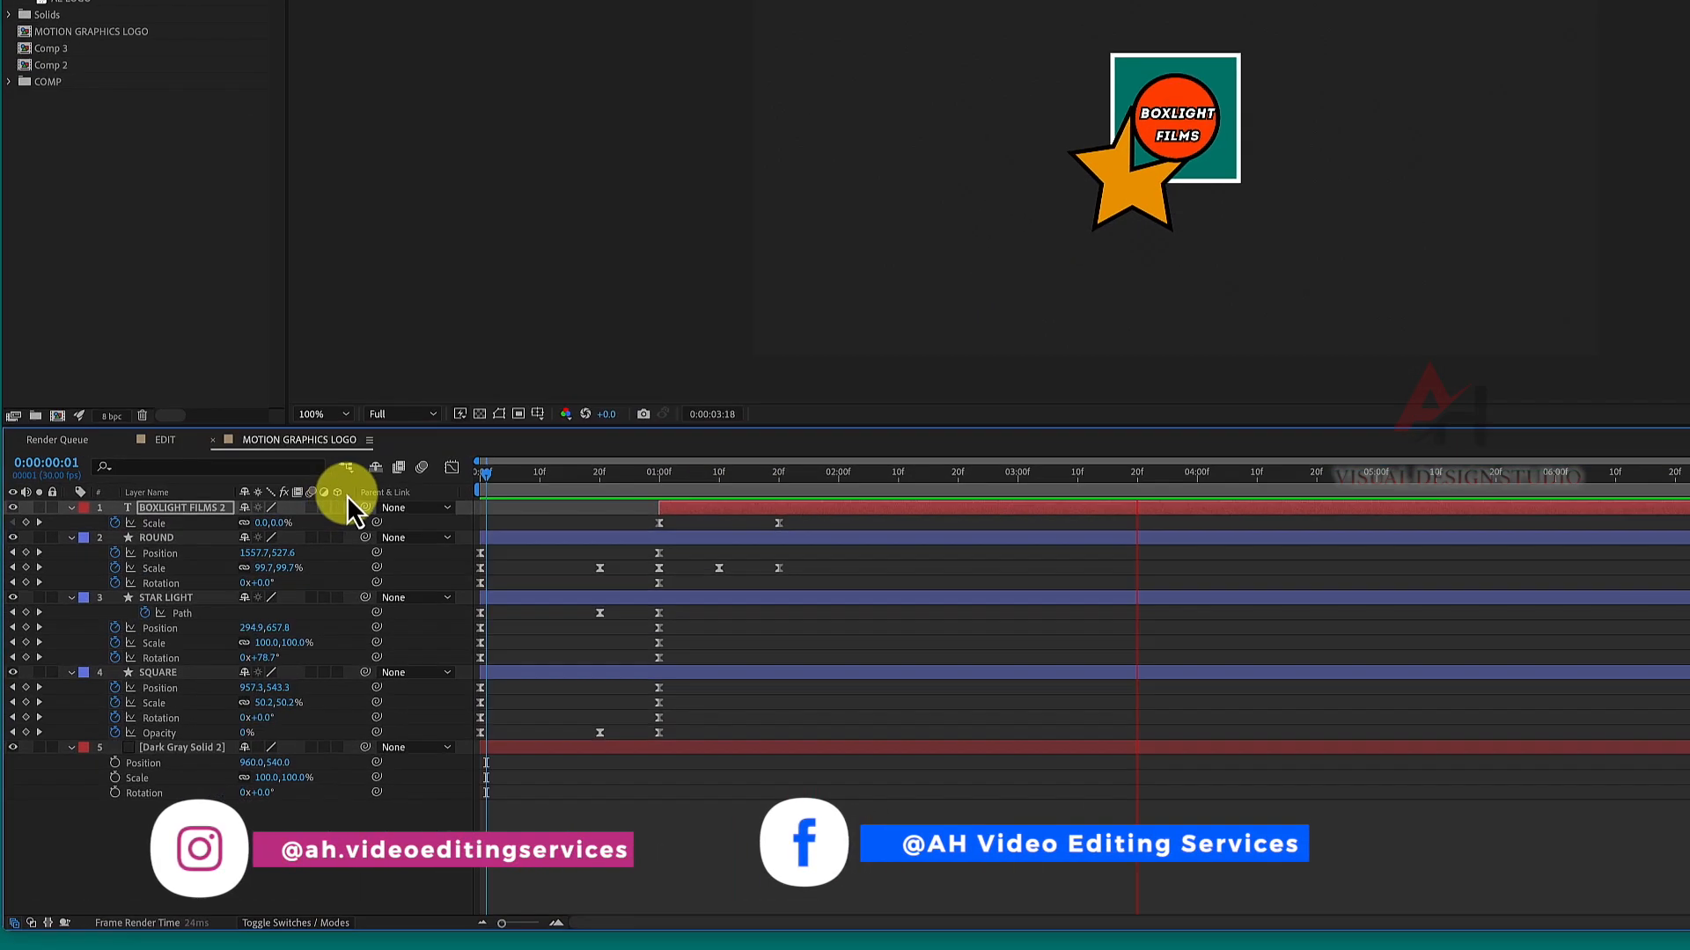
key(space)
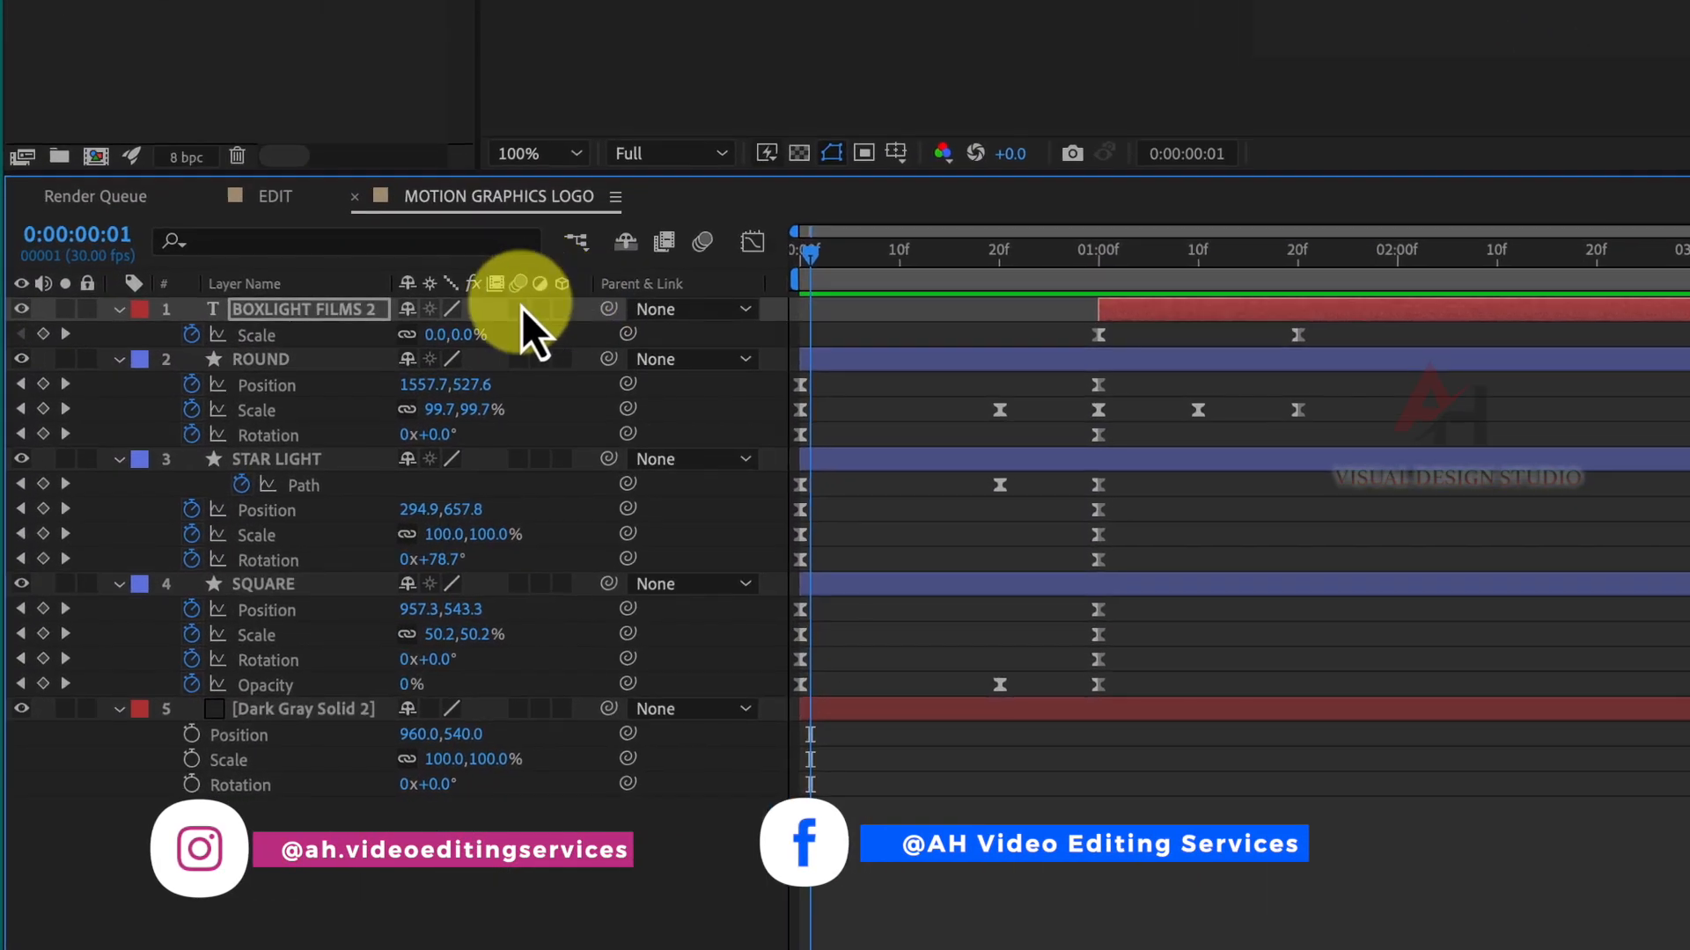
Step: Enable motion blur for BOXLIGHT FILMS 2, STAR LIGHT, ROUND and SQUARE, and preview the animation from the start
click(311, 508)
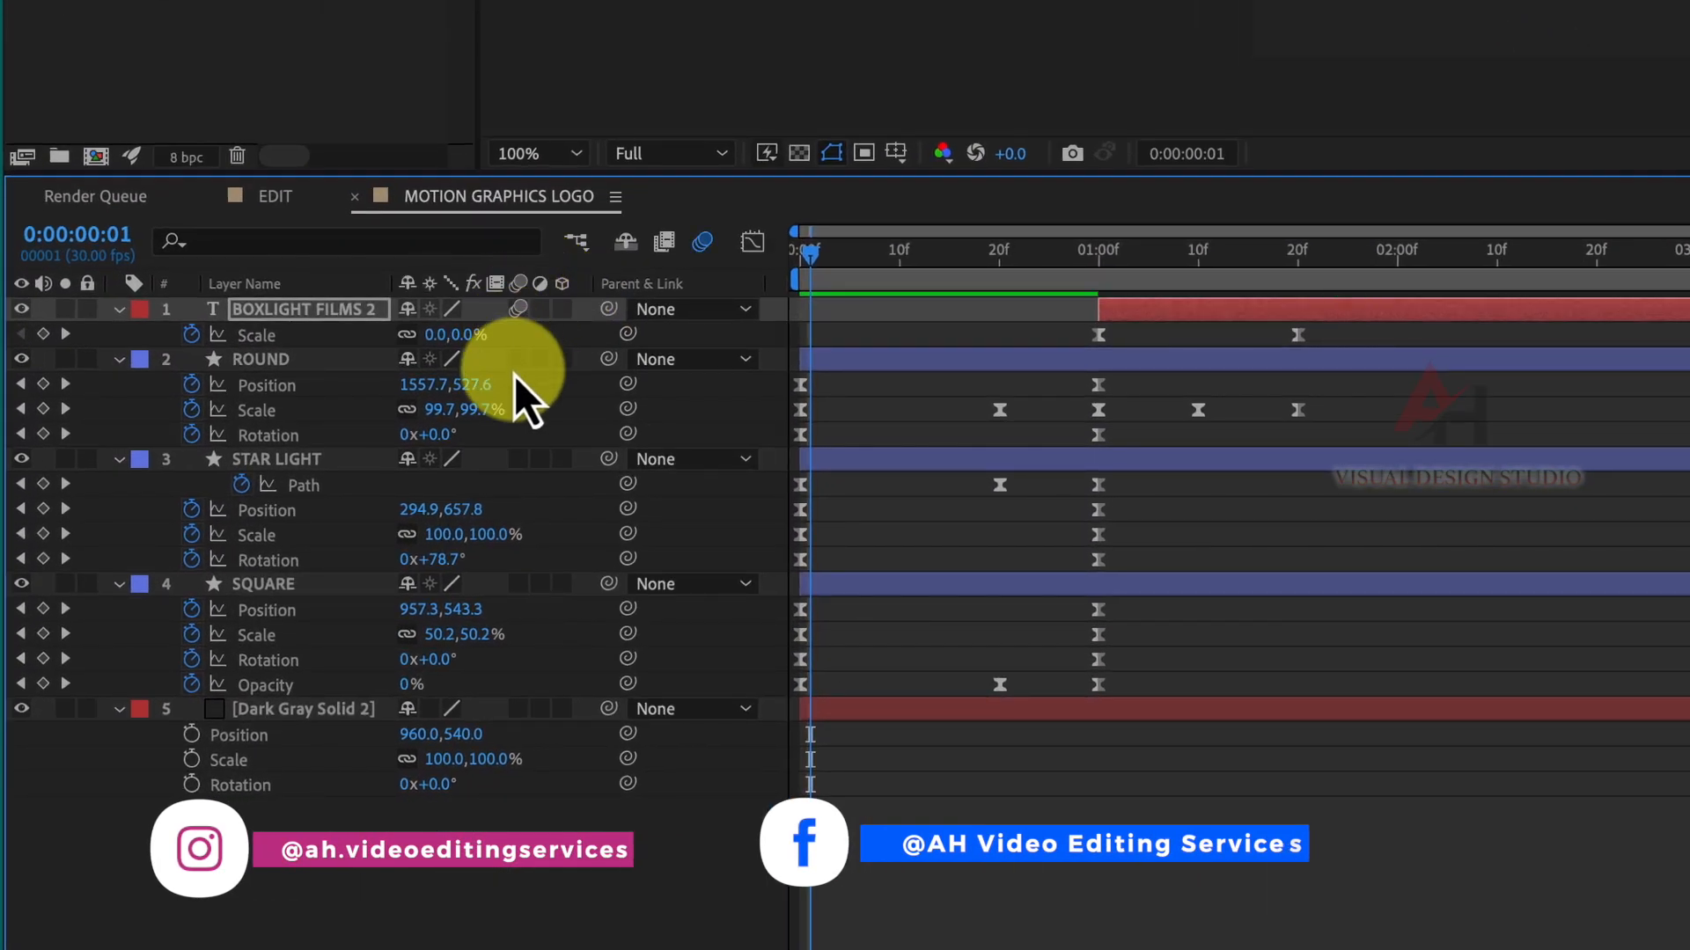
click(518, 461)
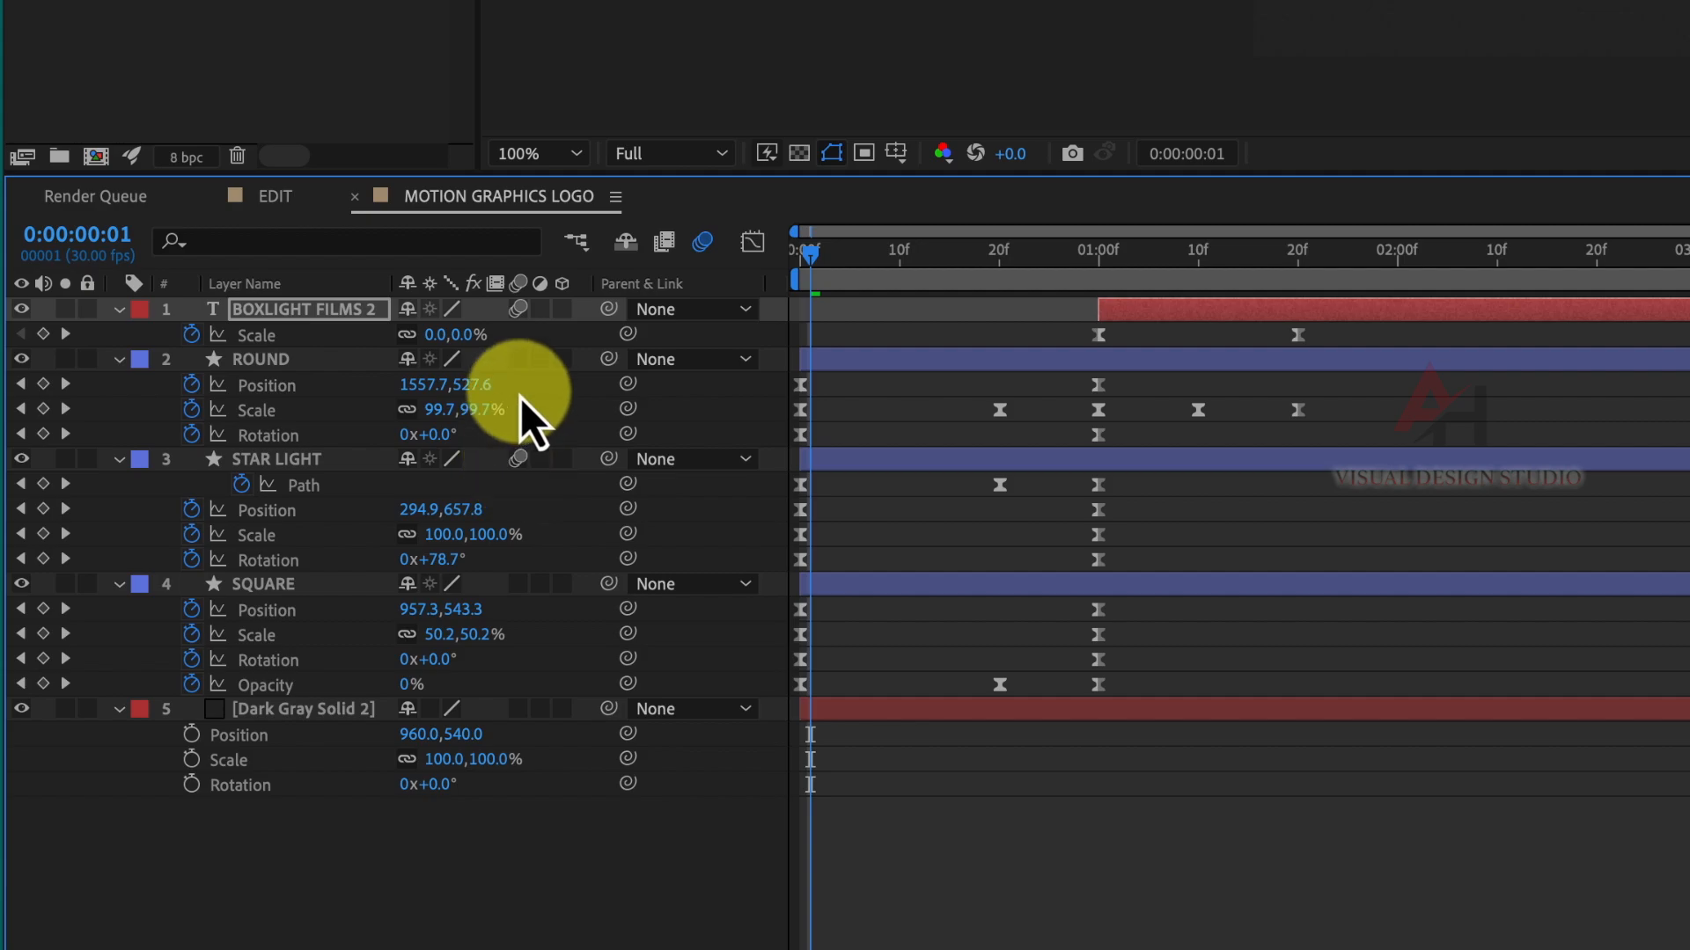
click(519, 360)
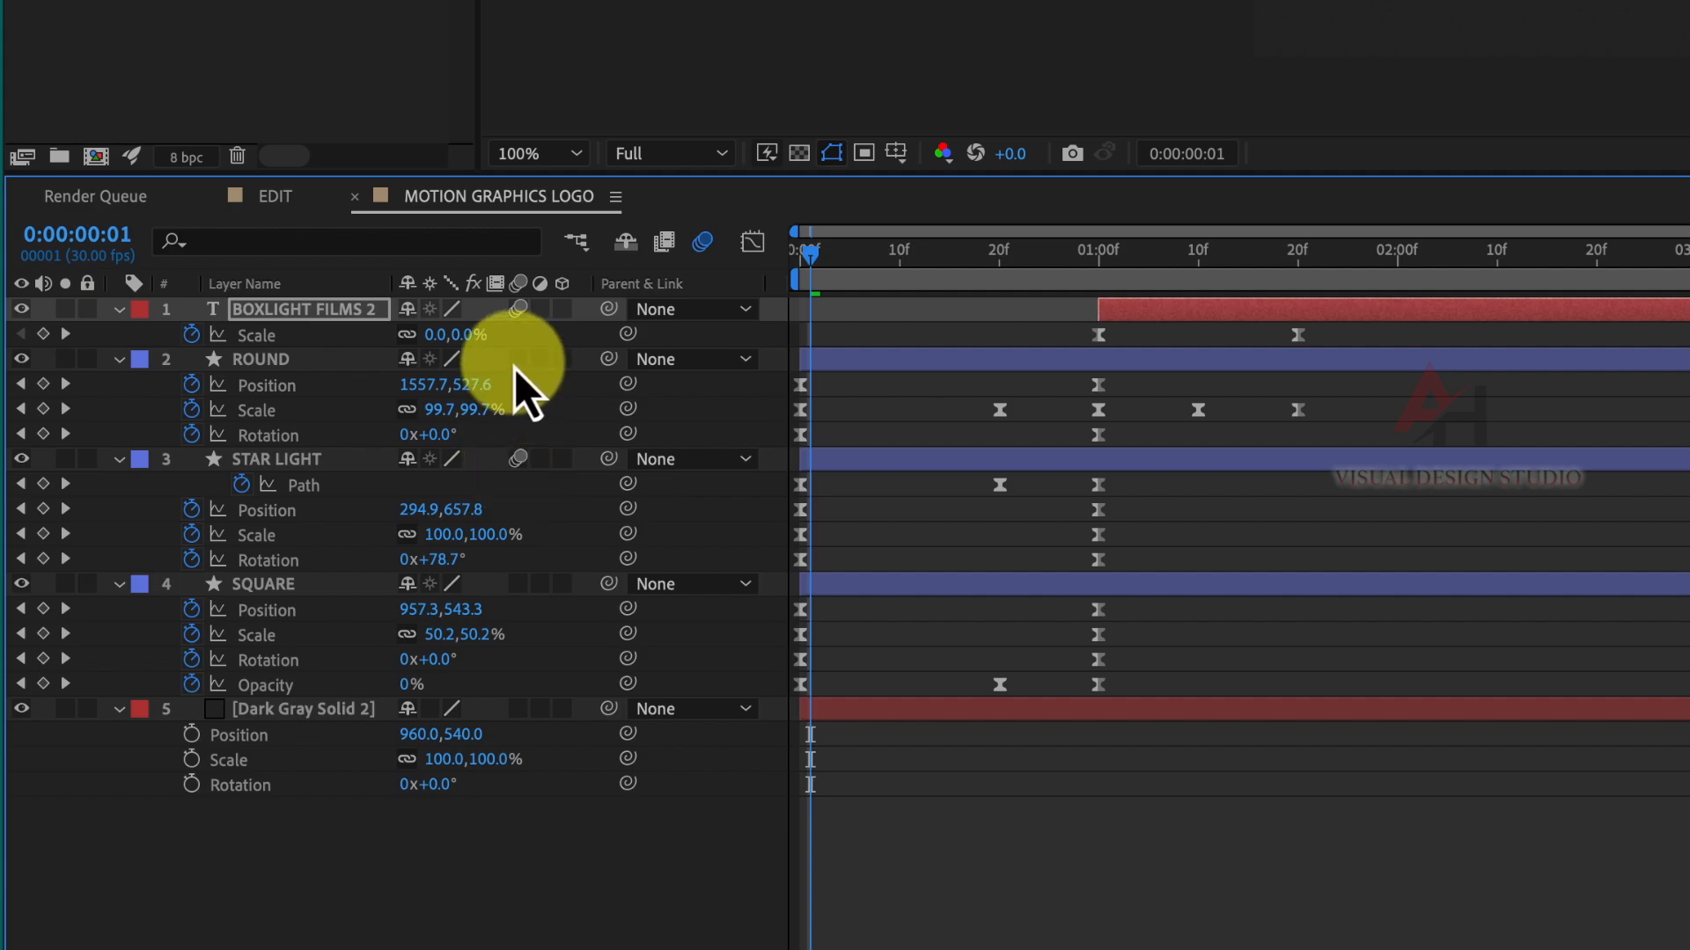
click(518, 584)
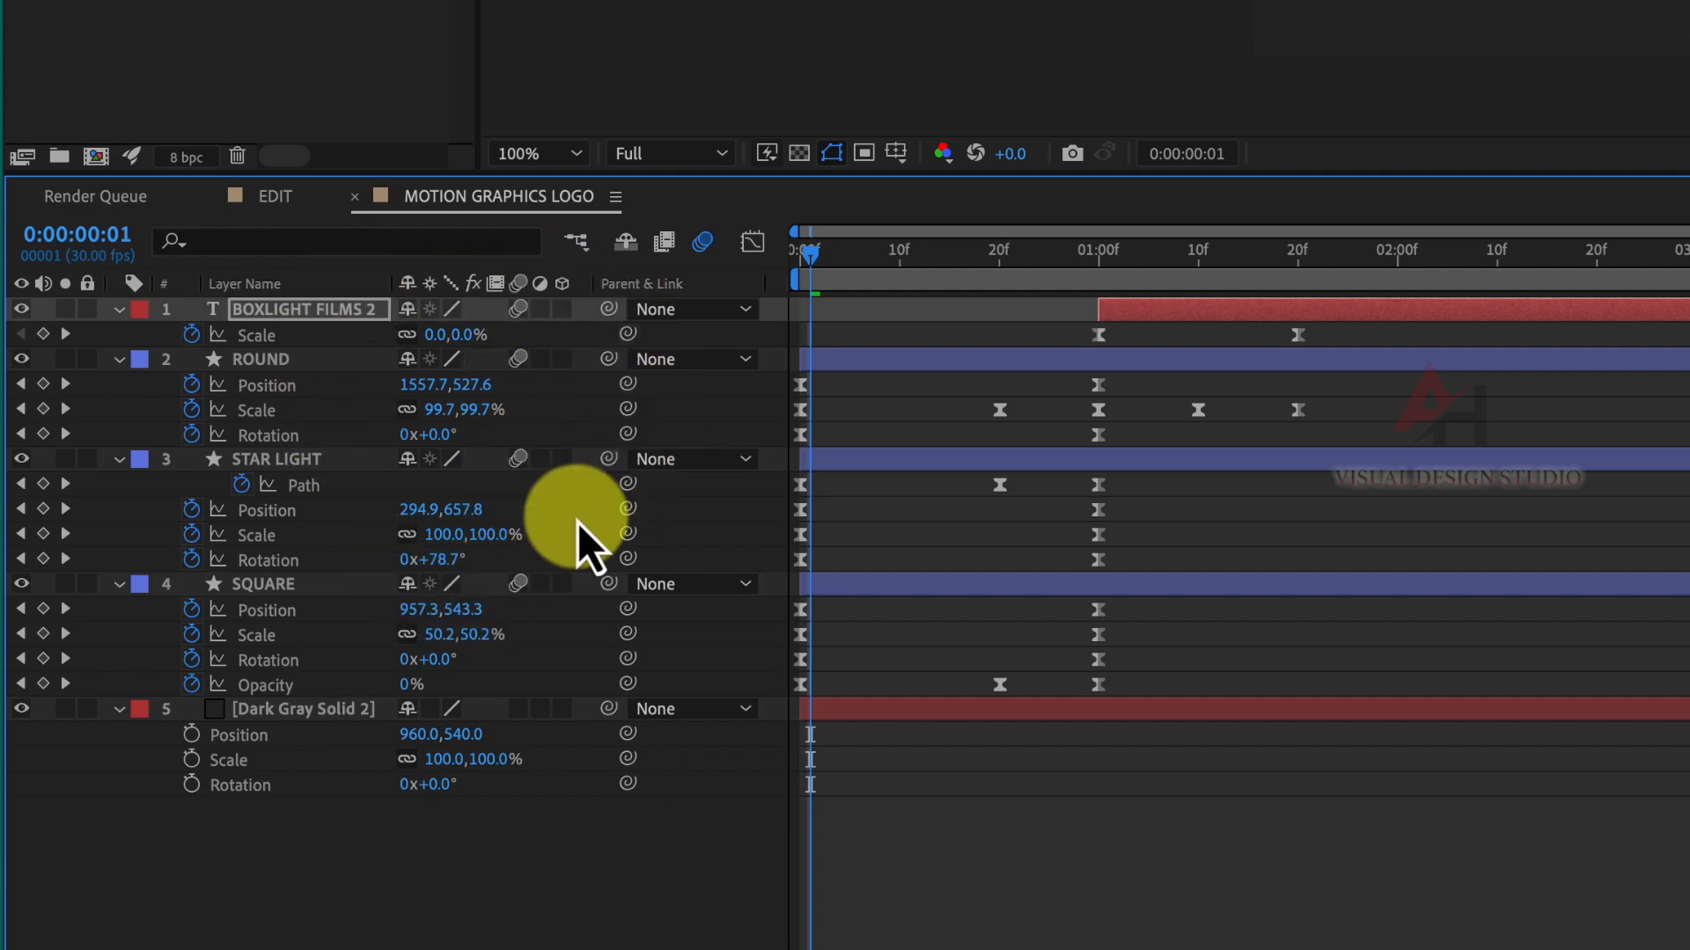
drag(830, 257, 710, 250)
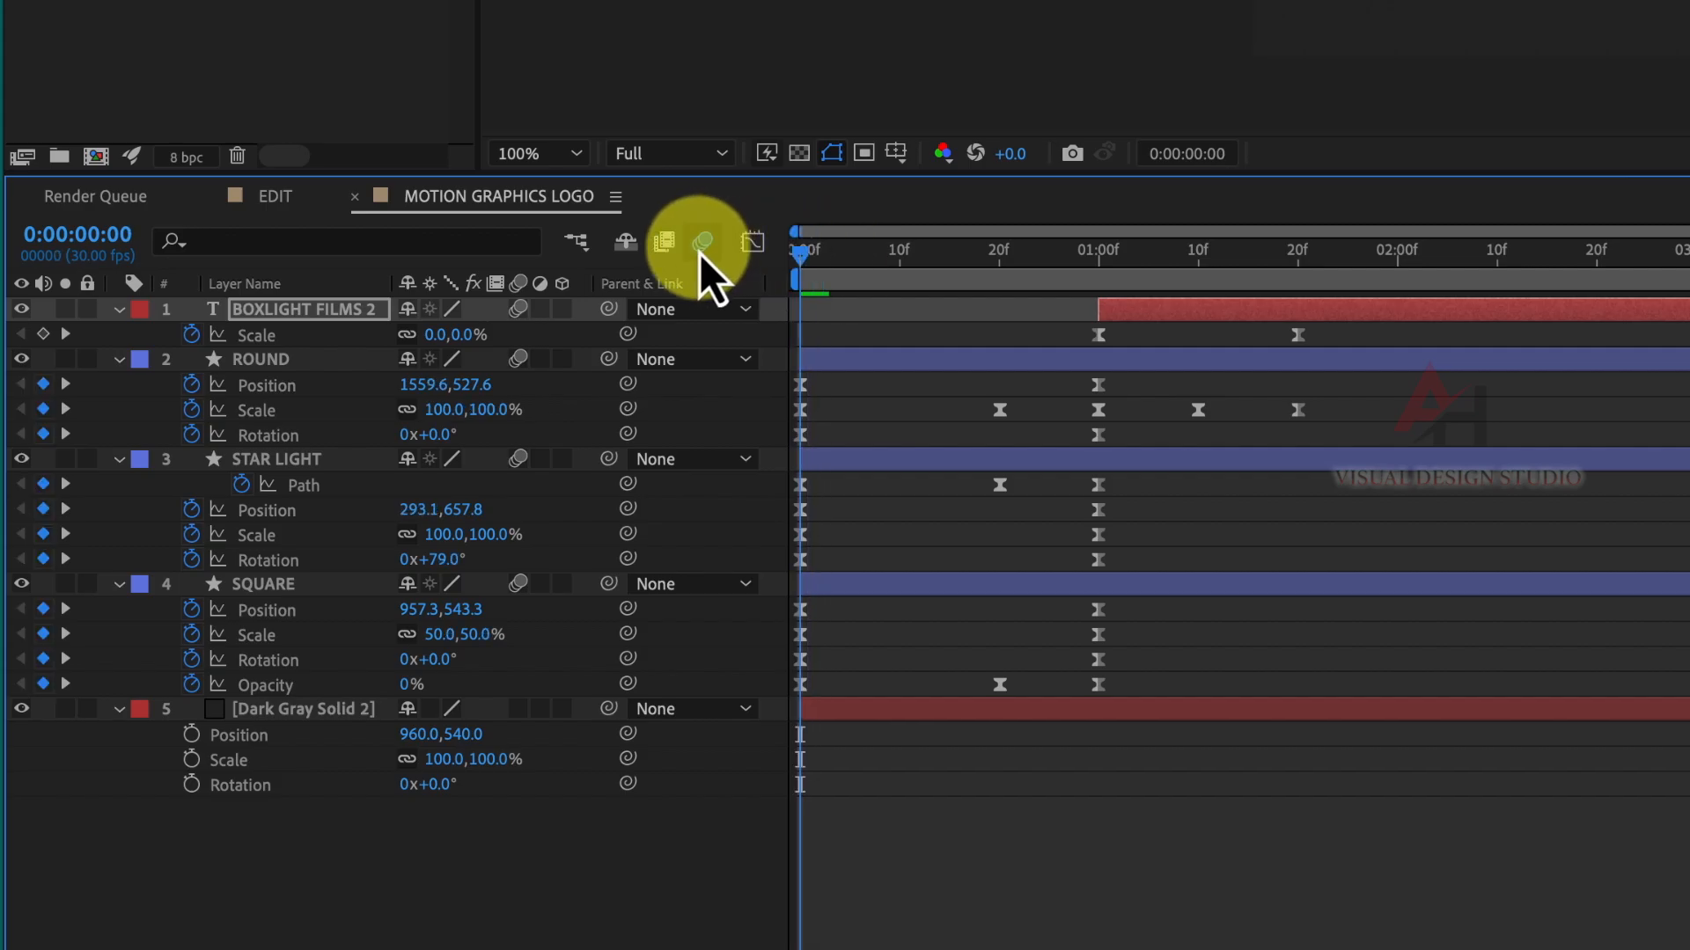
key(space)
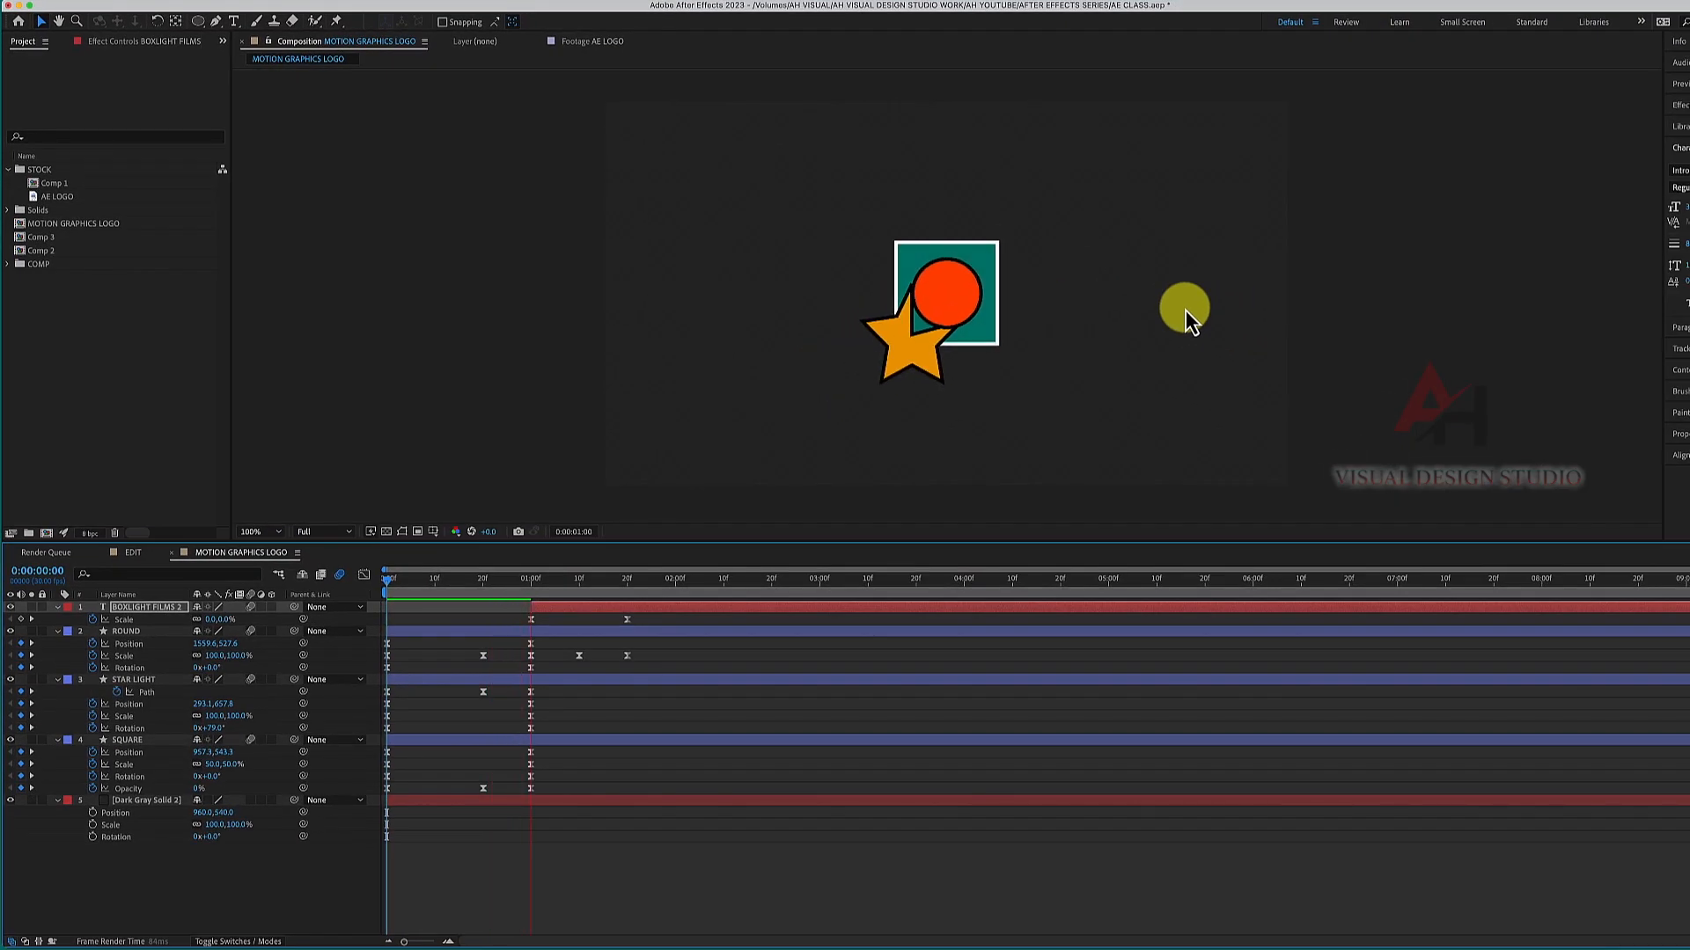